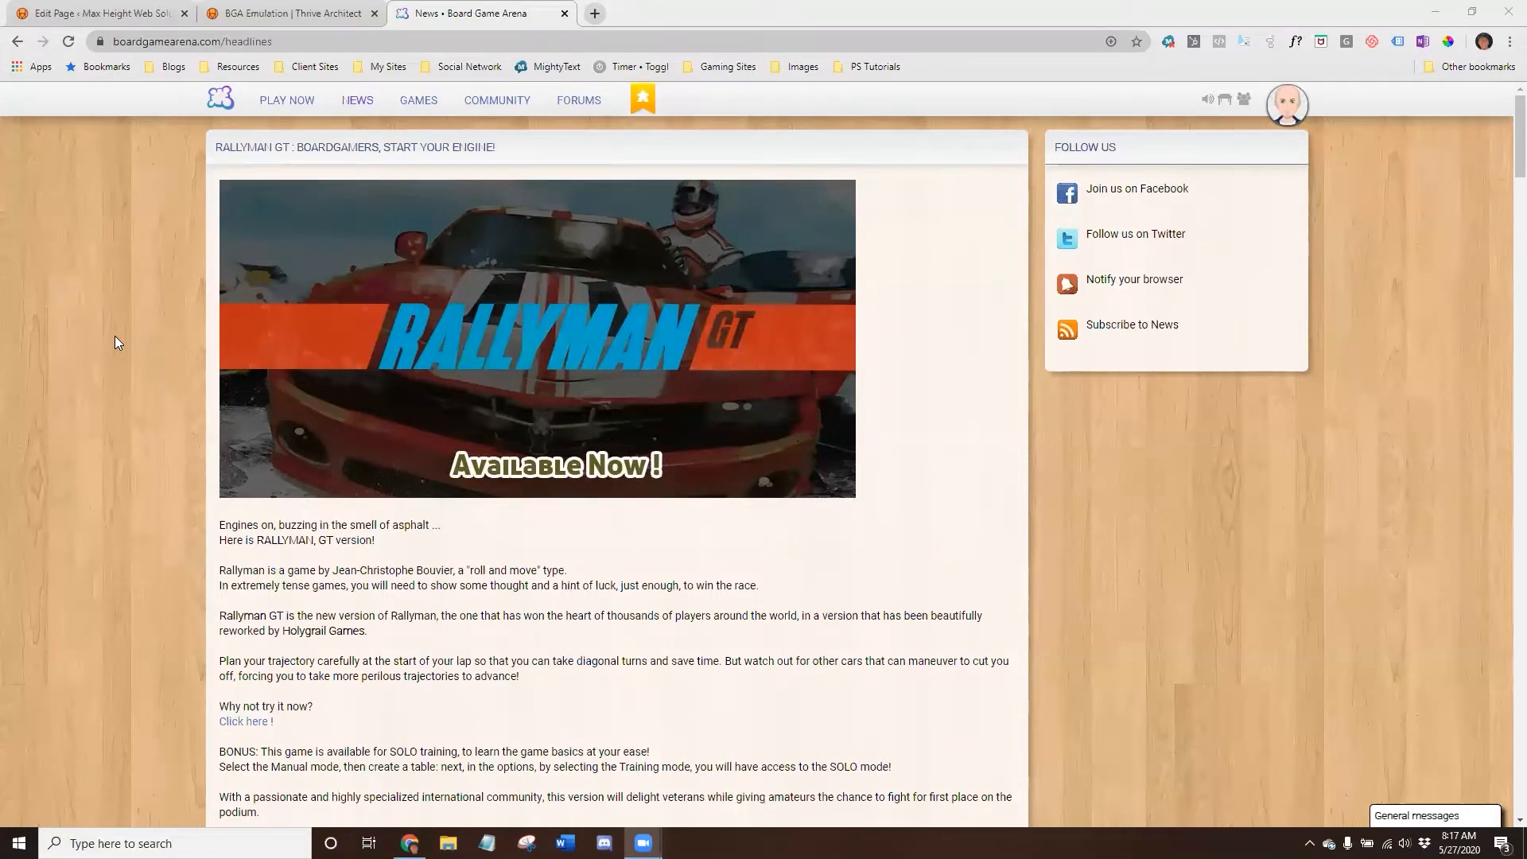
# Look over Board Game Arena's news page and the game listings in its play lobby.
pyautogui.scroll(-8, 115, 335)
pyautogui.scroll(8, 115, 336)
pyautogui.scroll(-5, 162, 328)
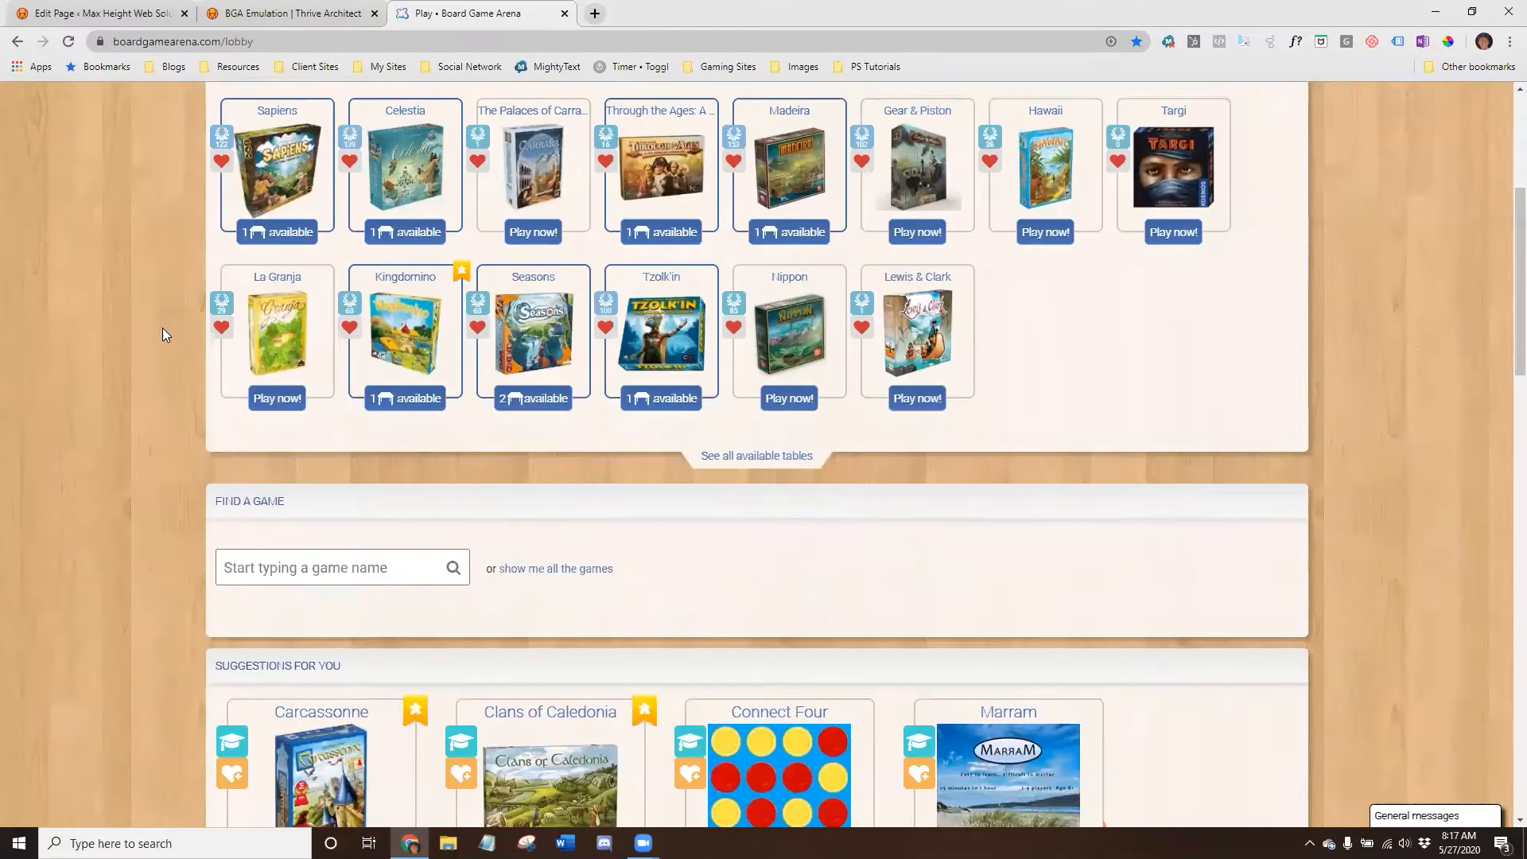
pyautogui.scroll(-5, 163, 328)
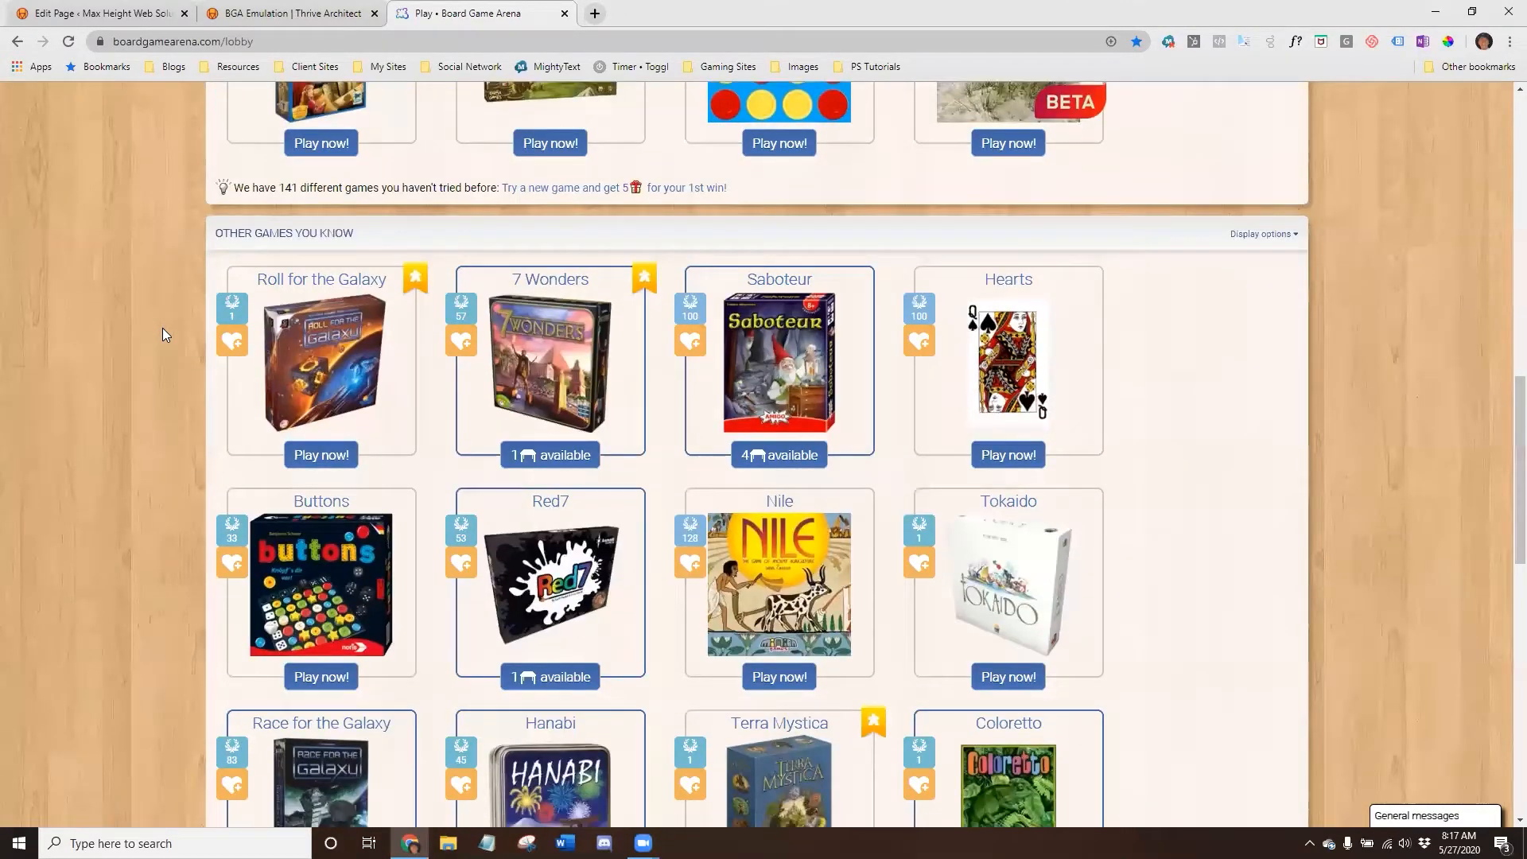
pyautogui.scroll(10, 162, 327)
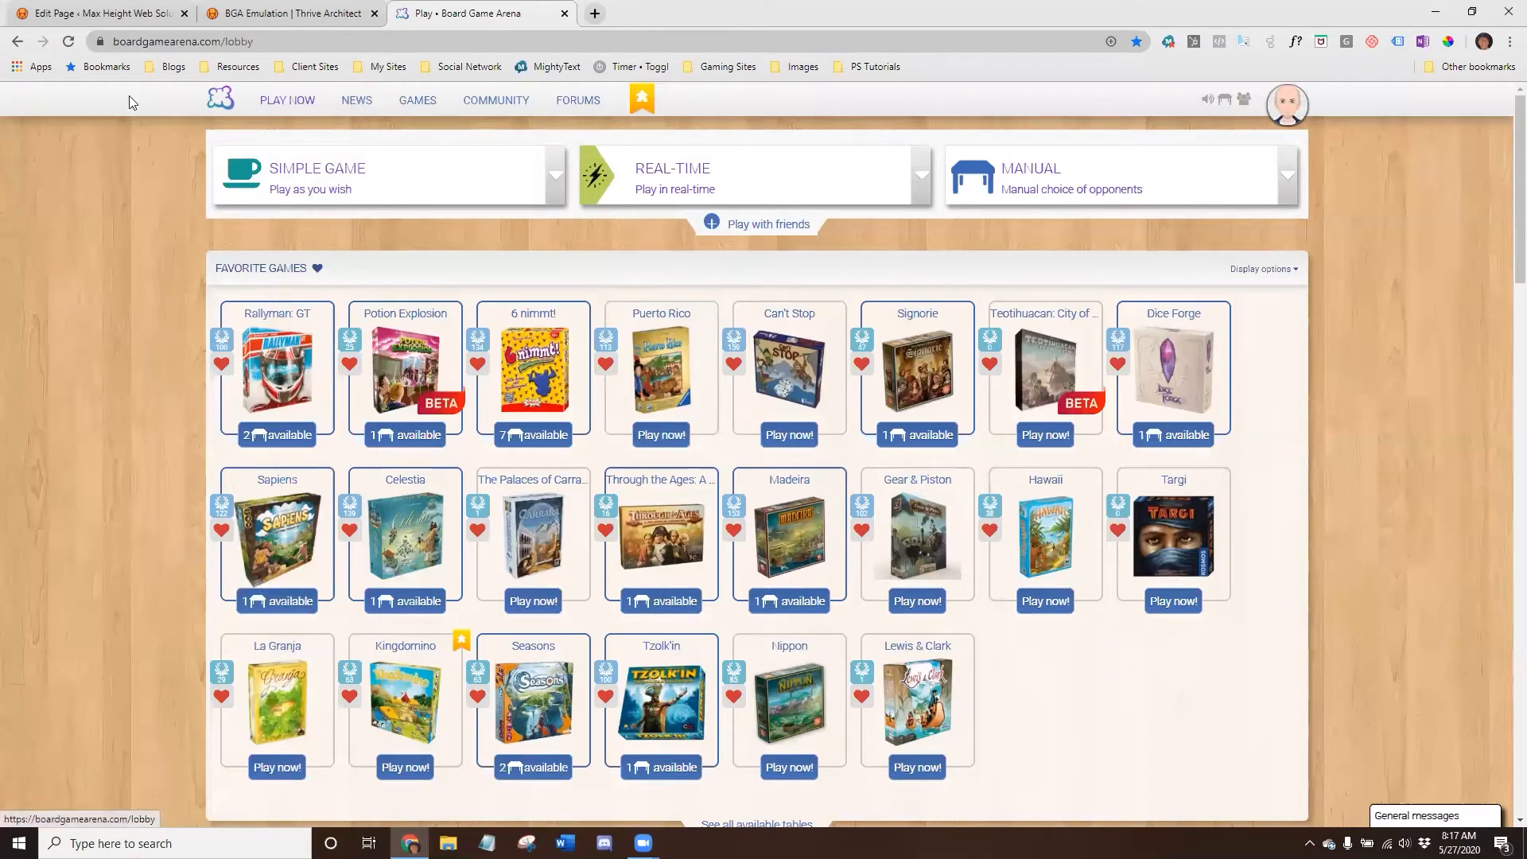
# Open the News page, examine the Rallyman GT article, and view its forum comments before returning to the news.
pyautogui.click(362, 101)
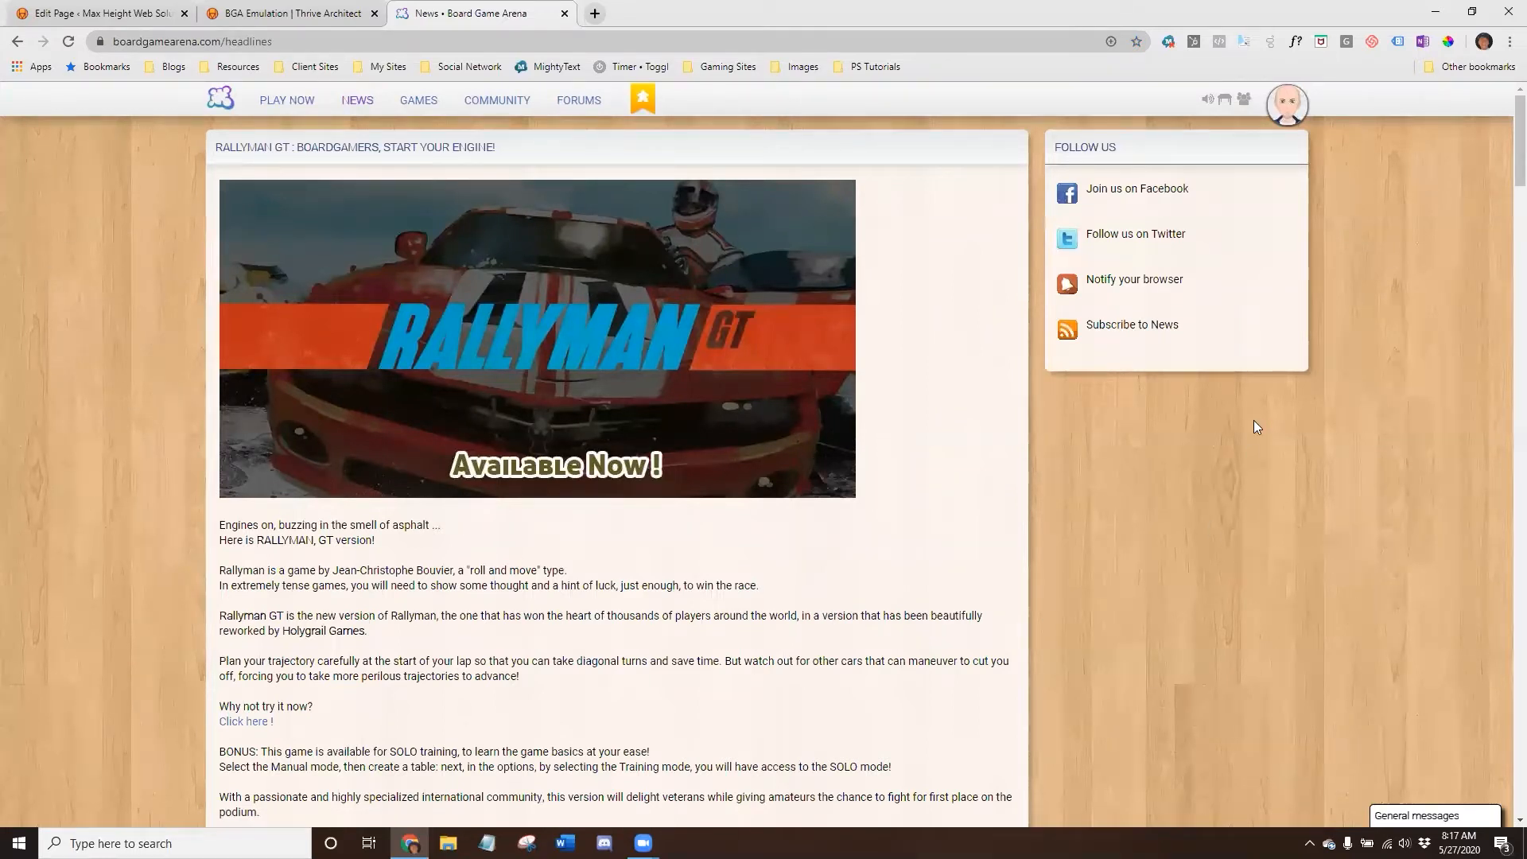
pyautogui.scroll(-5, 1253, 420)
pyautogui.scroll(5, 1236, 391)
pyautogui.scroll(-3, 895, 380)
pyautogui.scroll(3, 895, 381)
pyautogui.scroll(-3, 1044, 639)
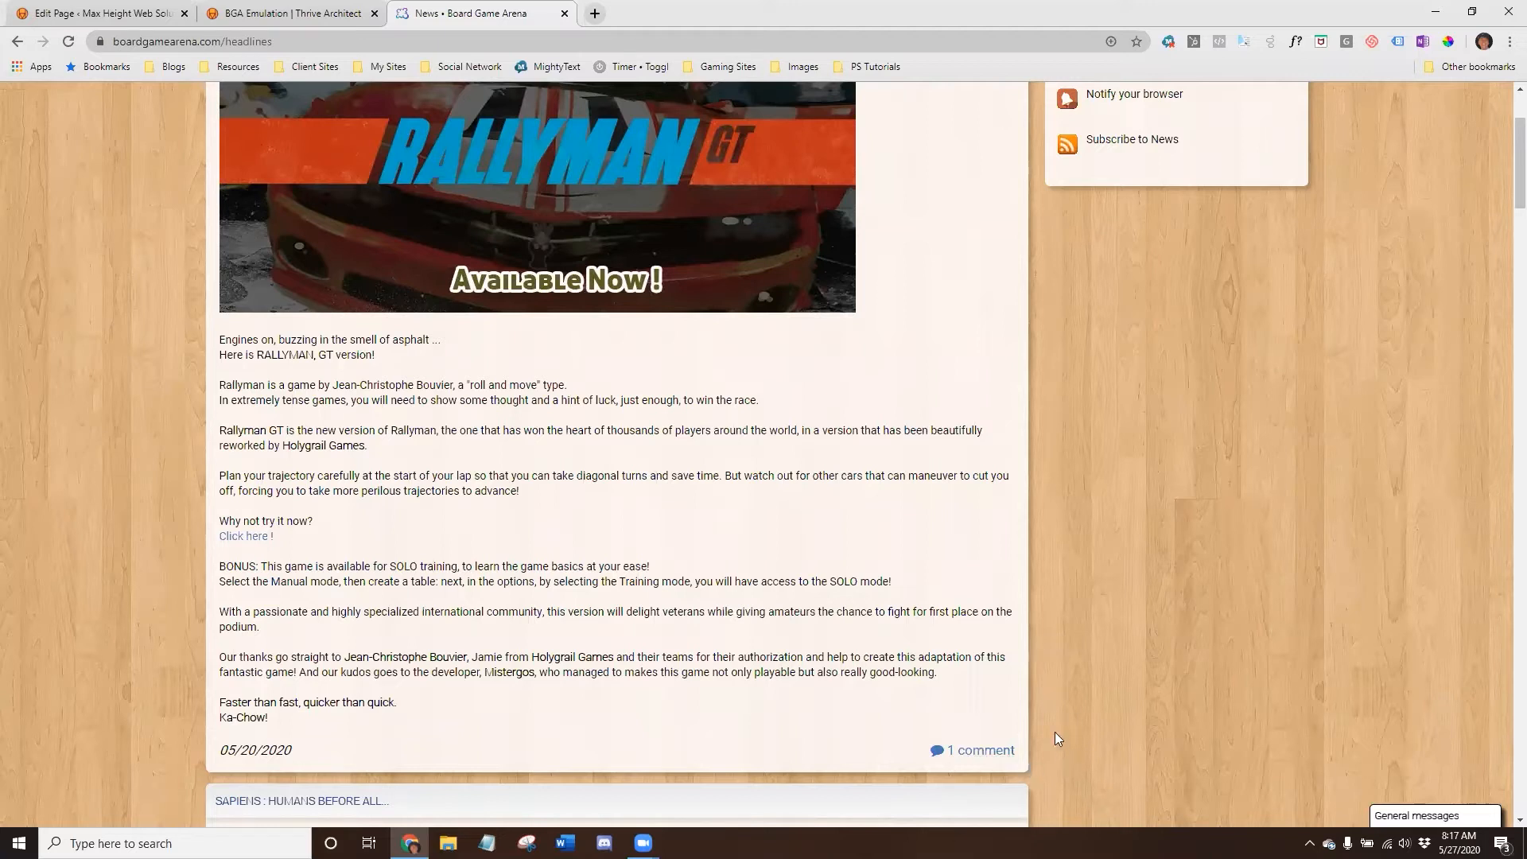
pyautogui.click(983, 750)
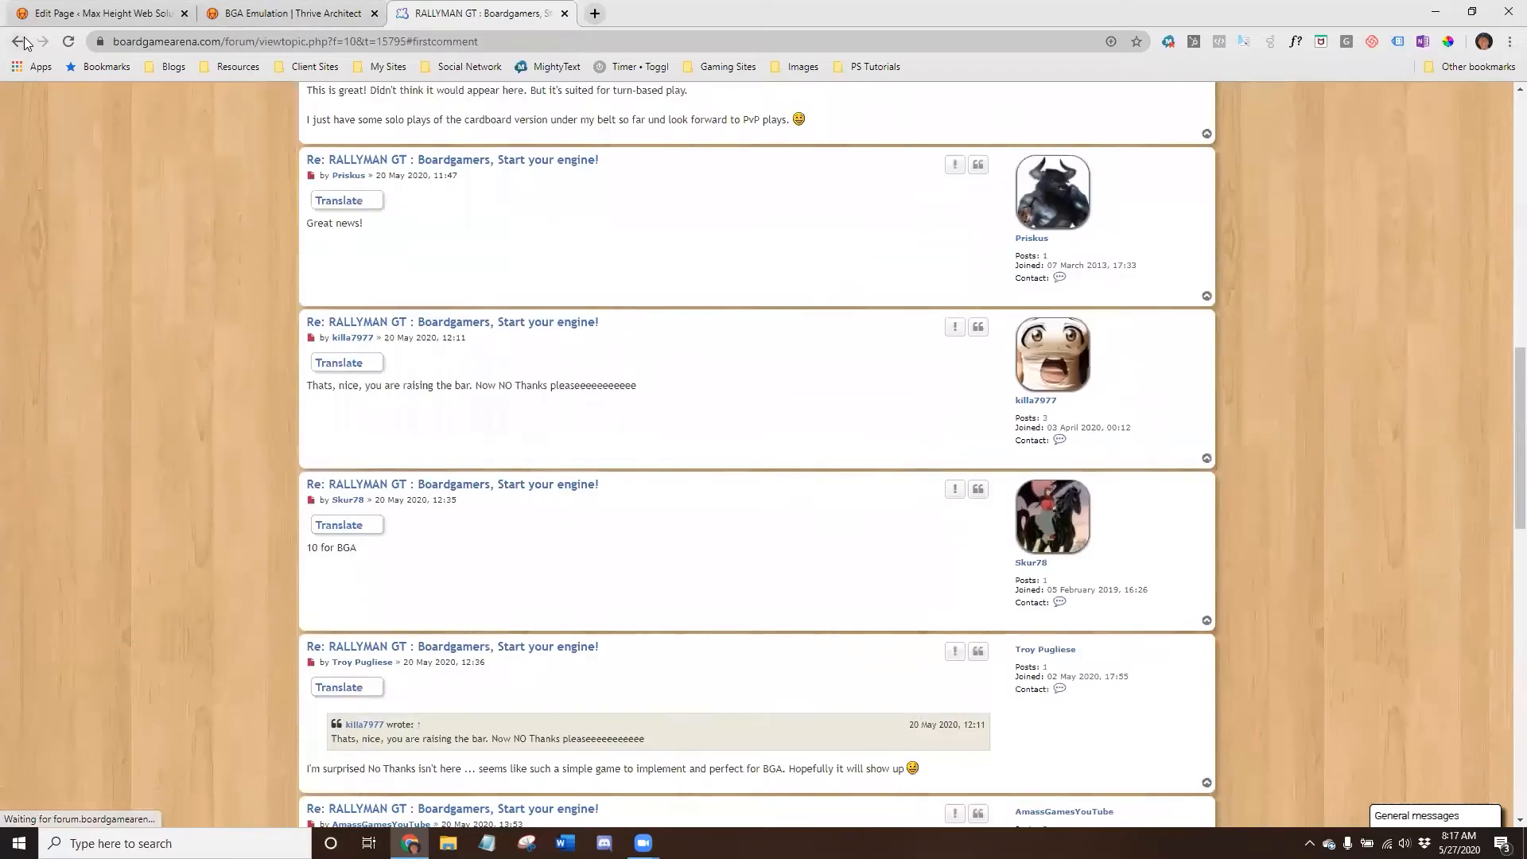
pyautogui.click(22, 42)
# Examine the layout of the older news posts, including La Granja and Arena Season 1, against the wood background.
pyautogui.scroll(-9, 1190, 457)
pyautogui.scroll(-15, 1190, 456)
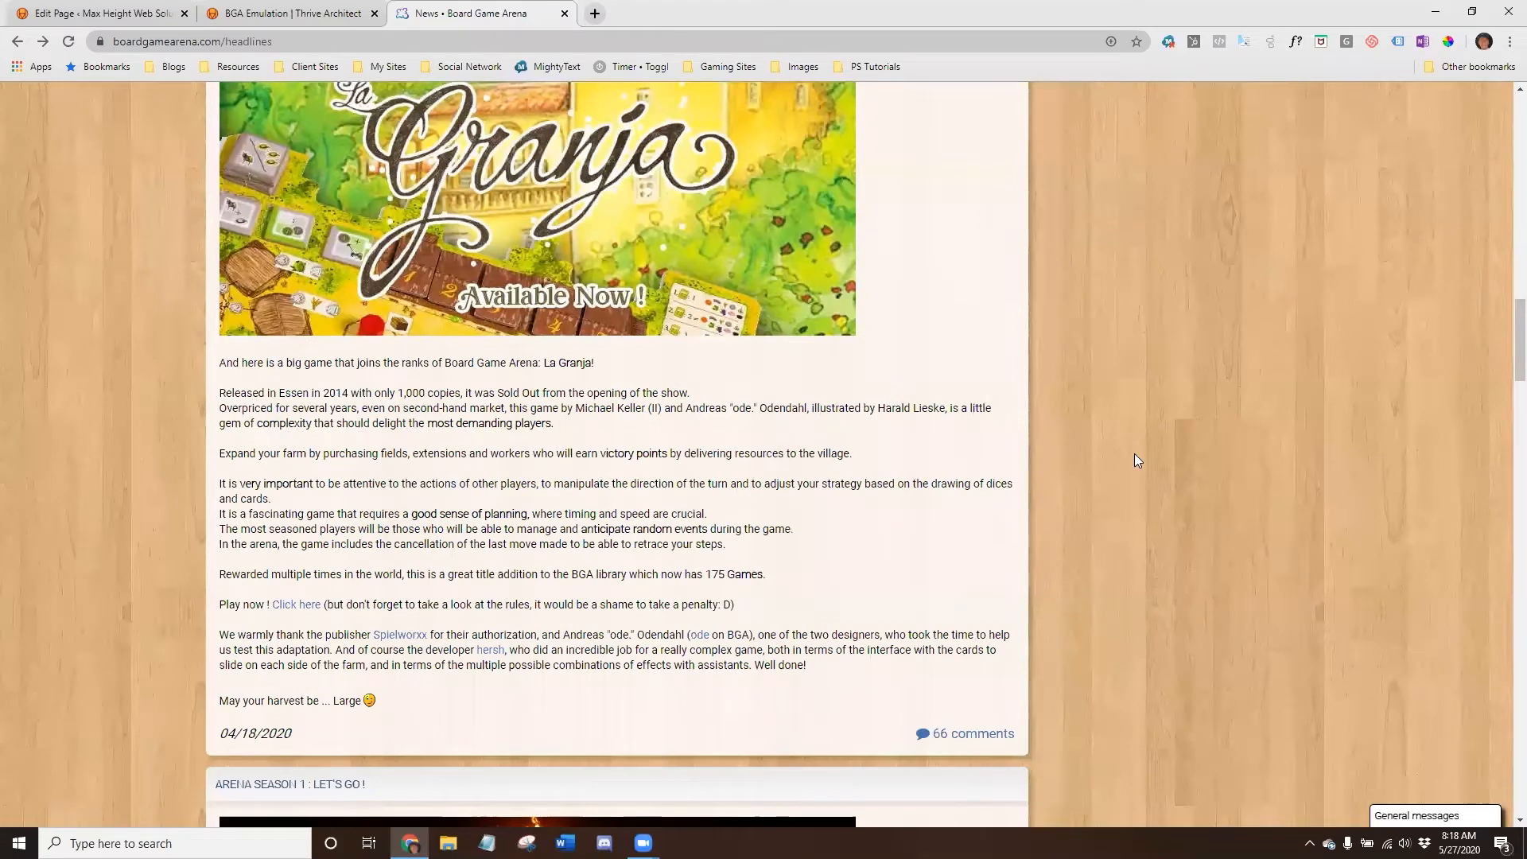
pyautogui.scroll(-2, 1134, 454)
pyautogui.scroll(-4, 1209, 373)
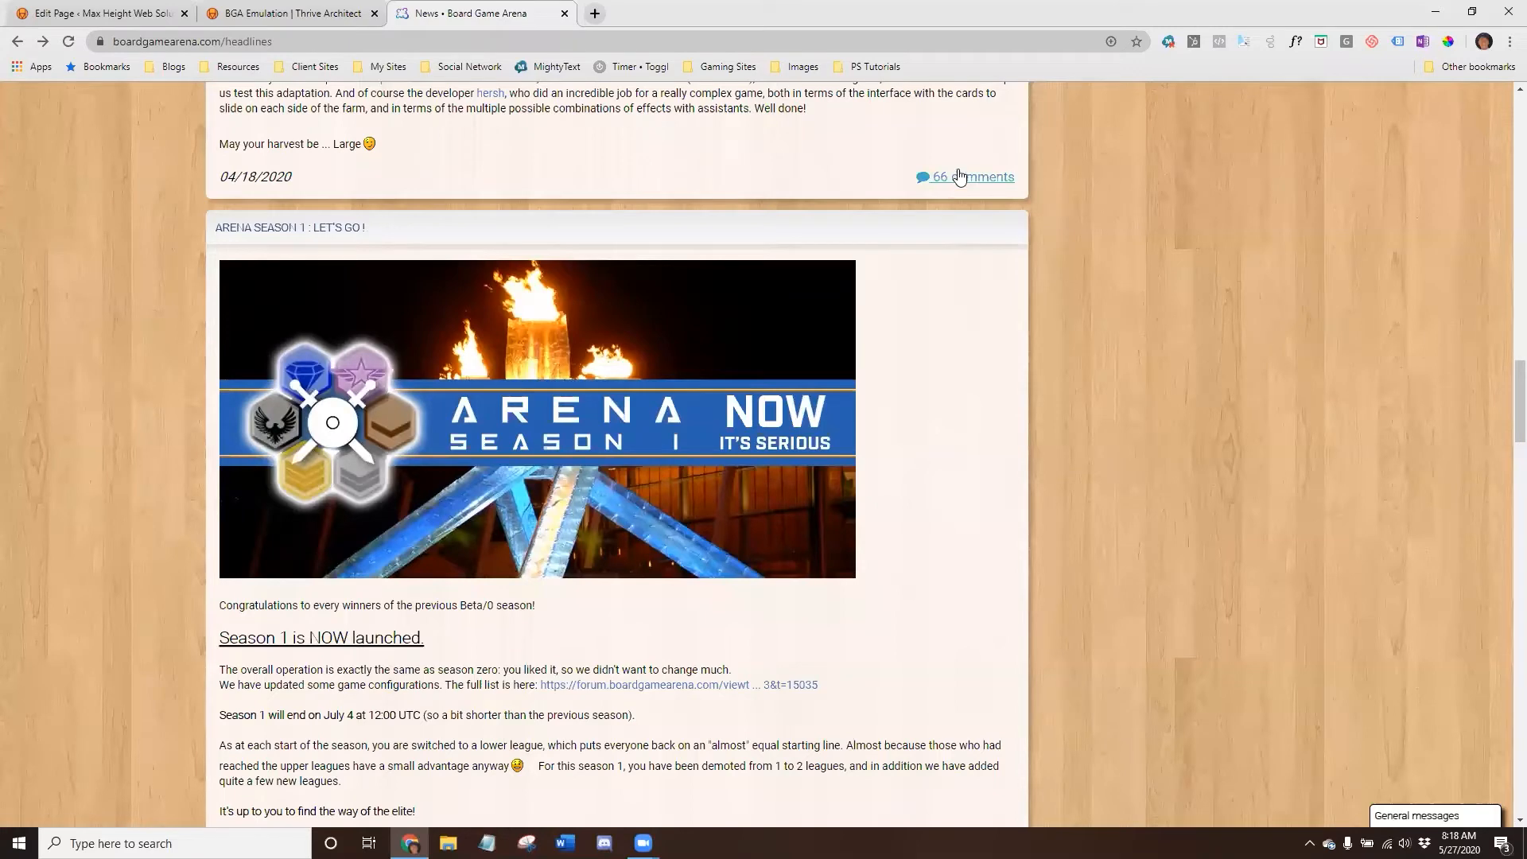
pyautogui.scroll(-2, 1282, 546)
pyautogui.scroll(20, 1283, 546)
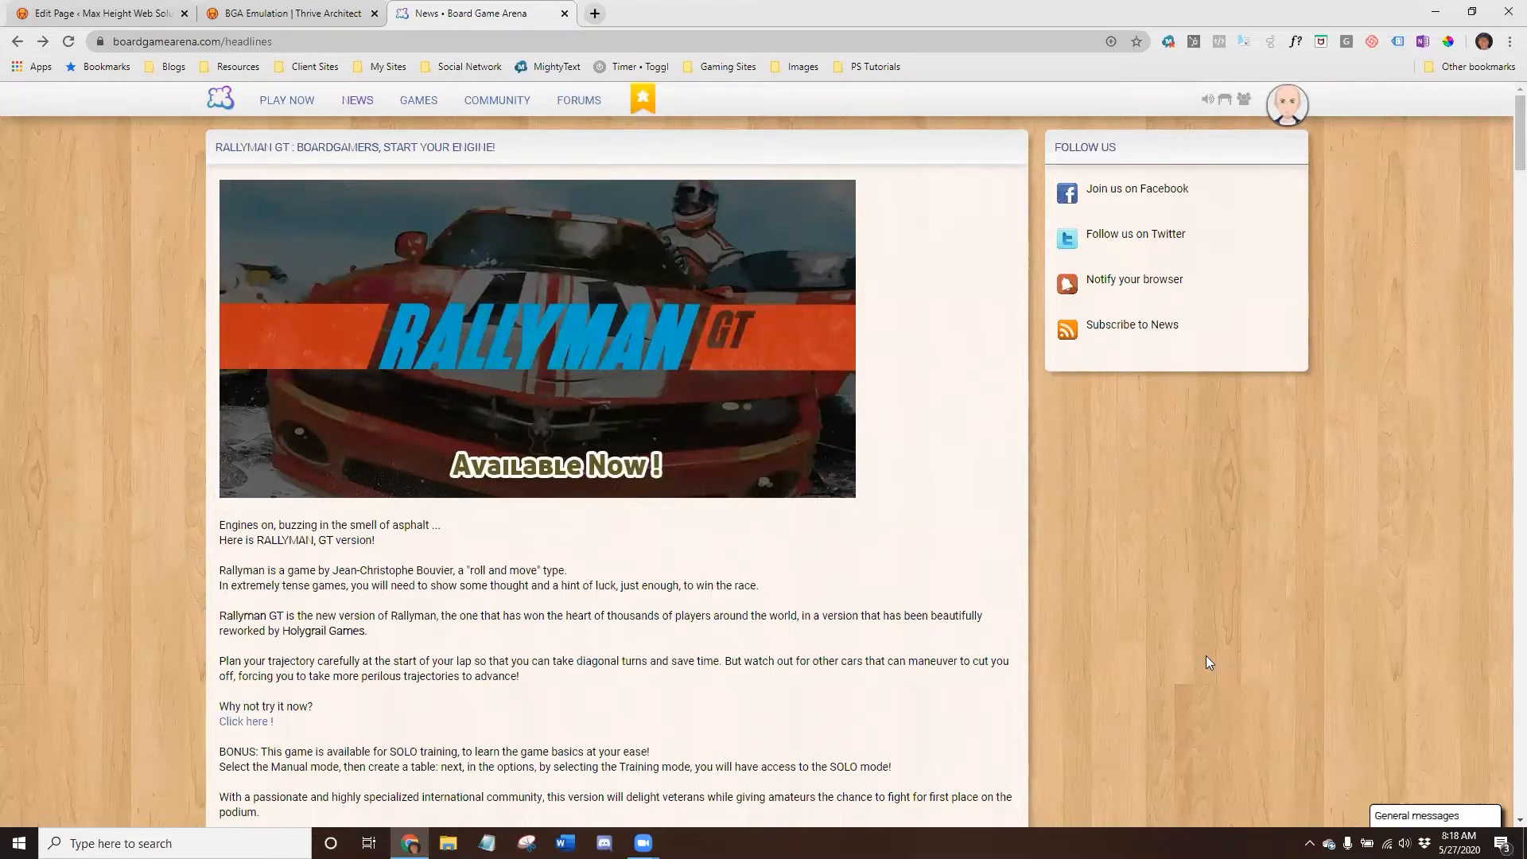
# Switch to the WordPress page editor, save the BGA Emulation draft, and launch it in Thrive Architect.
pyautogui.click(82, 13)
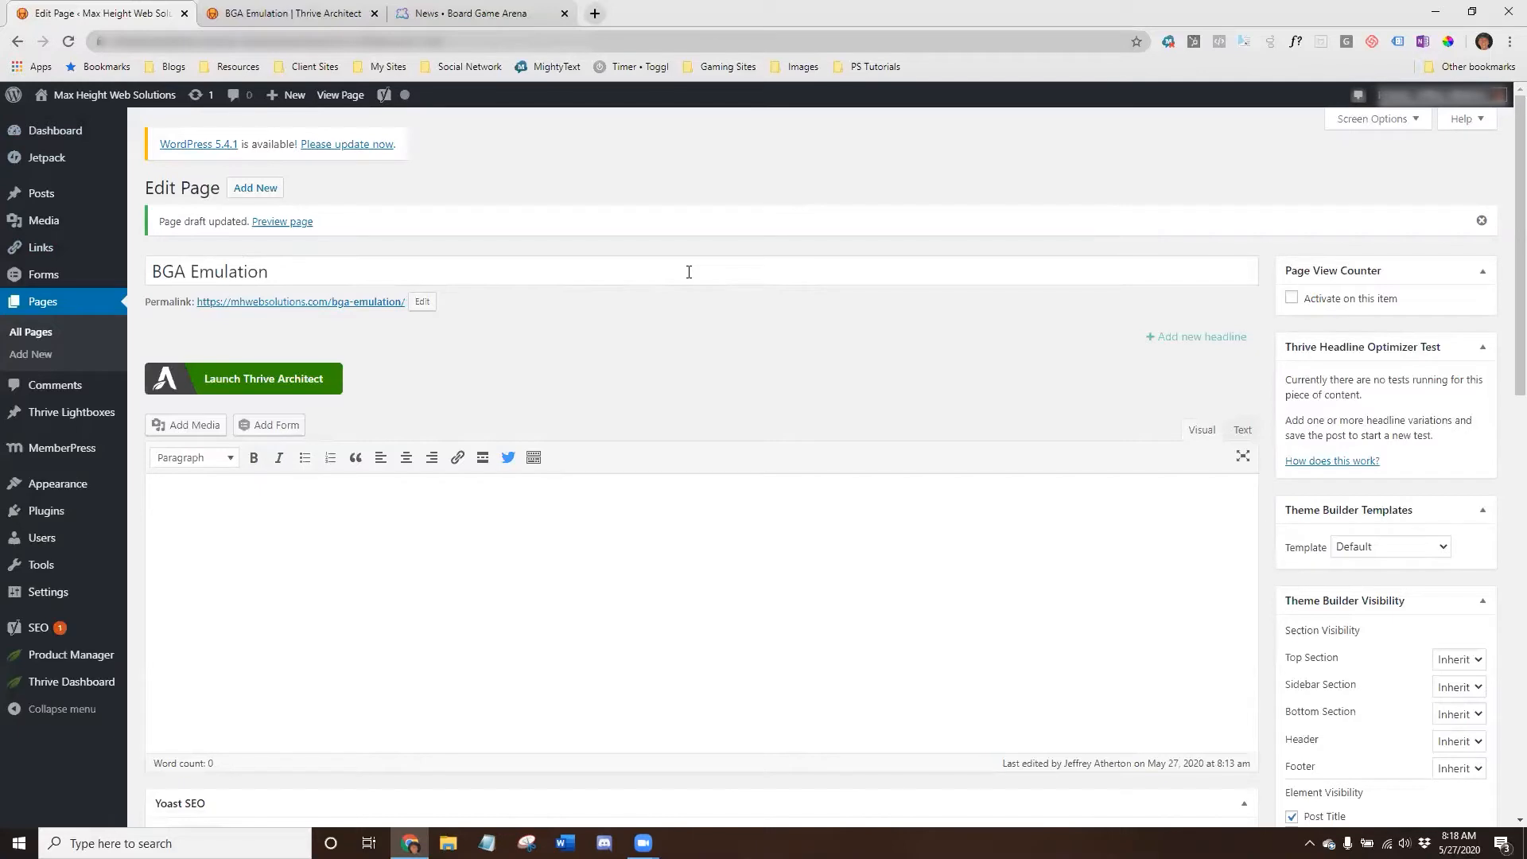
pyautogui.scroll(-2, 850, 255)
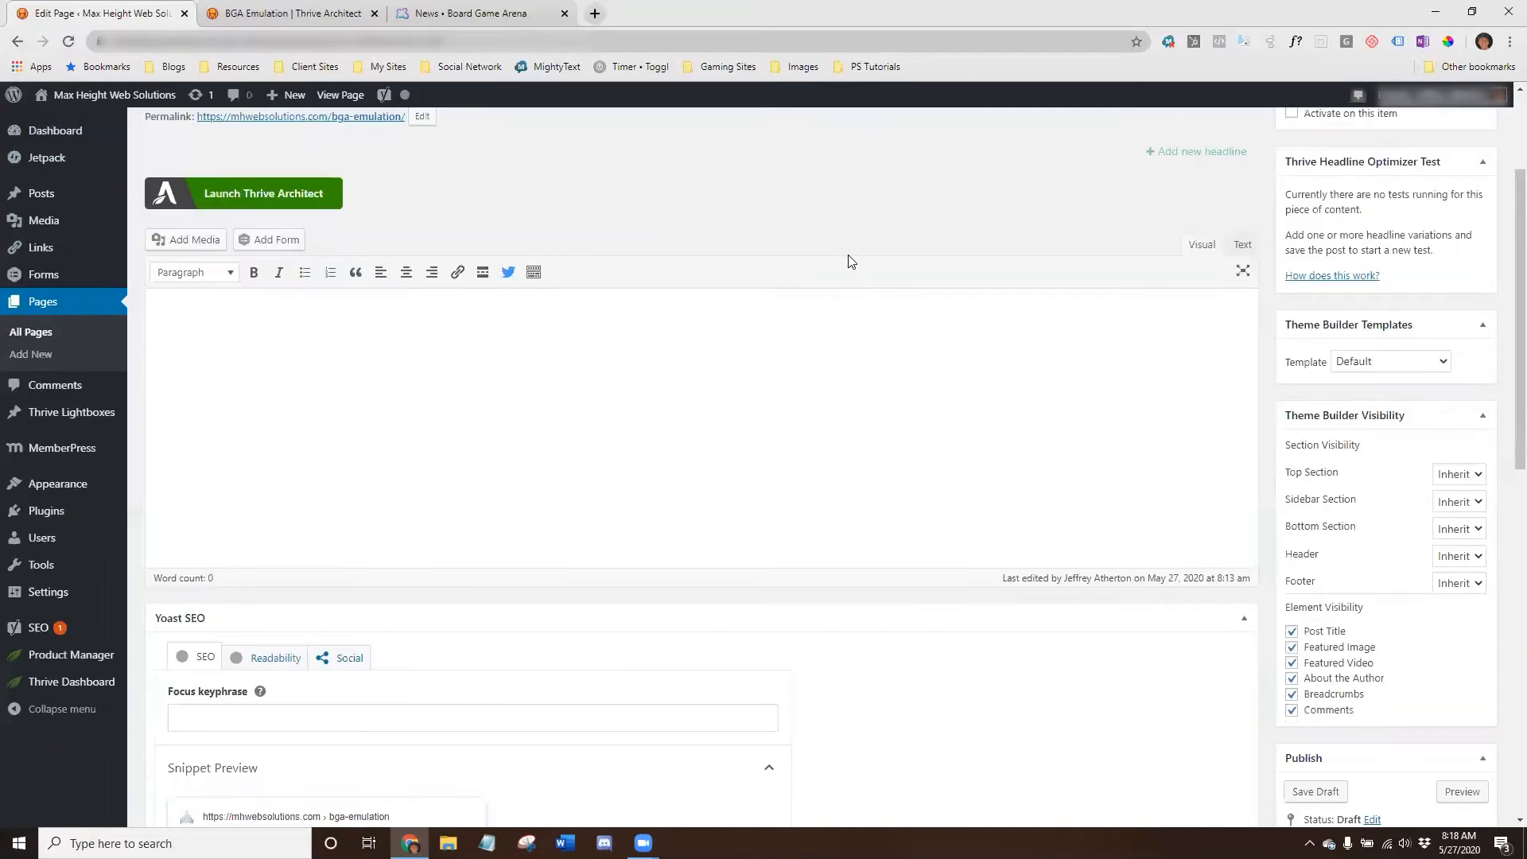
pyautogui.scroll(-2, 850, 262)
pyautogui.click(1315, 605)
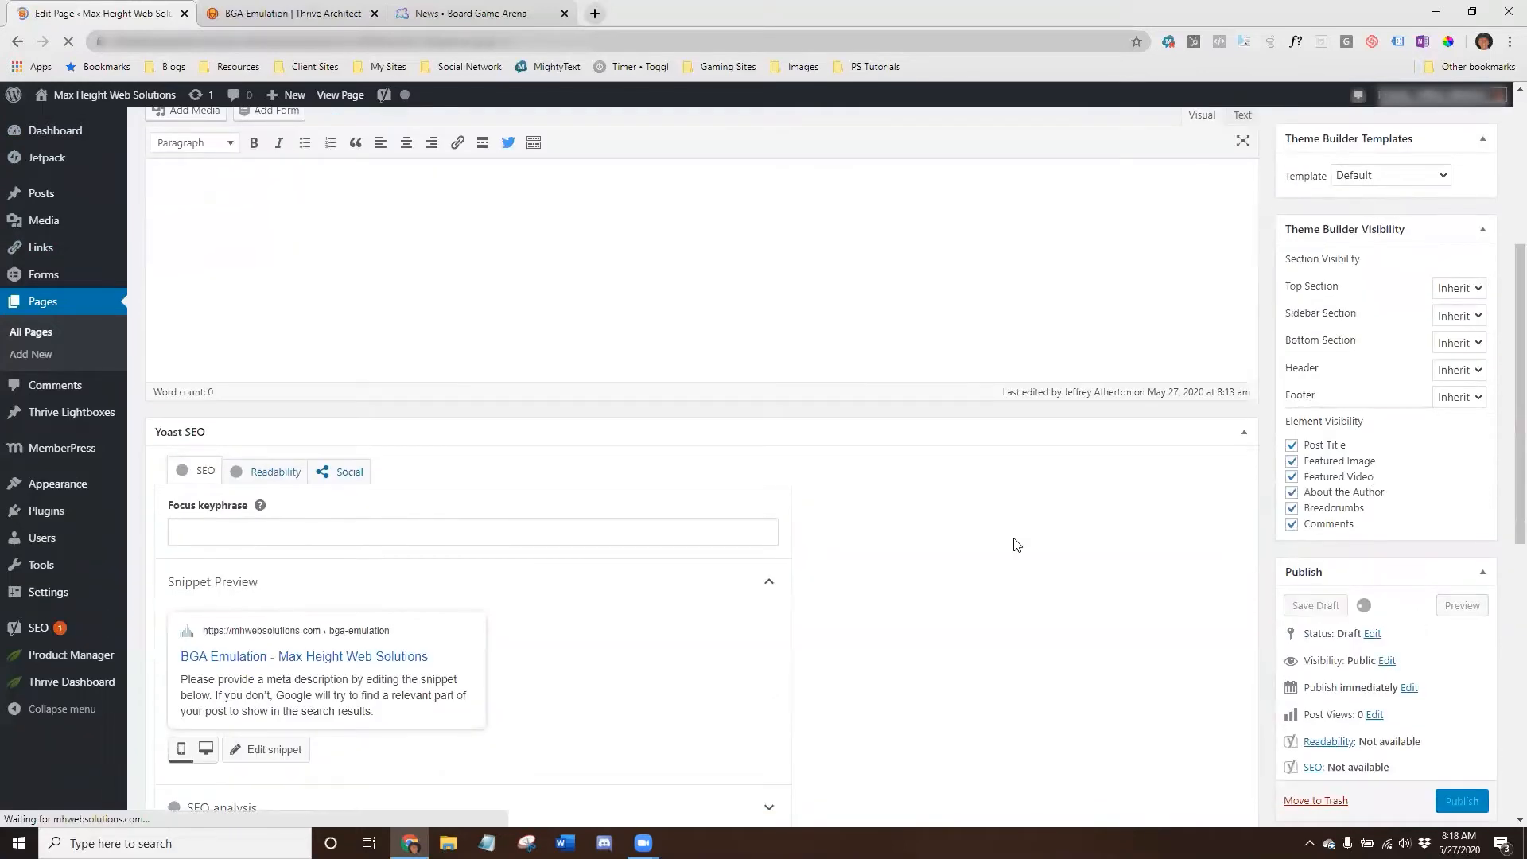
pyautogui.scroll(-5, 1439, 713)
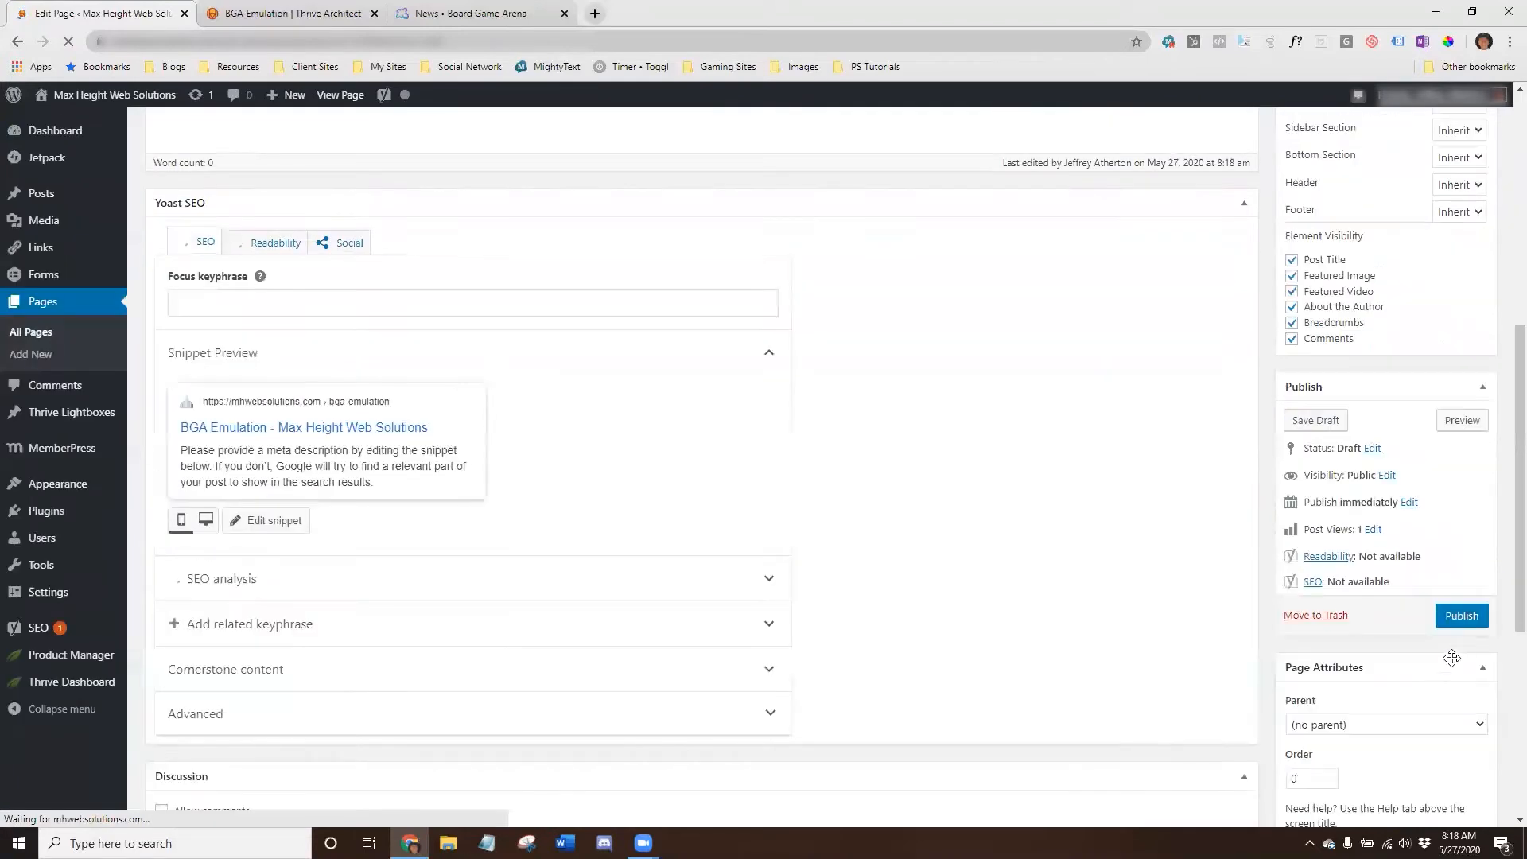
pyautogui.scroll(-5, 1012, 613)
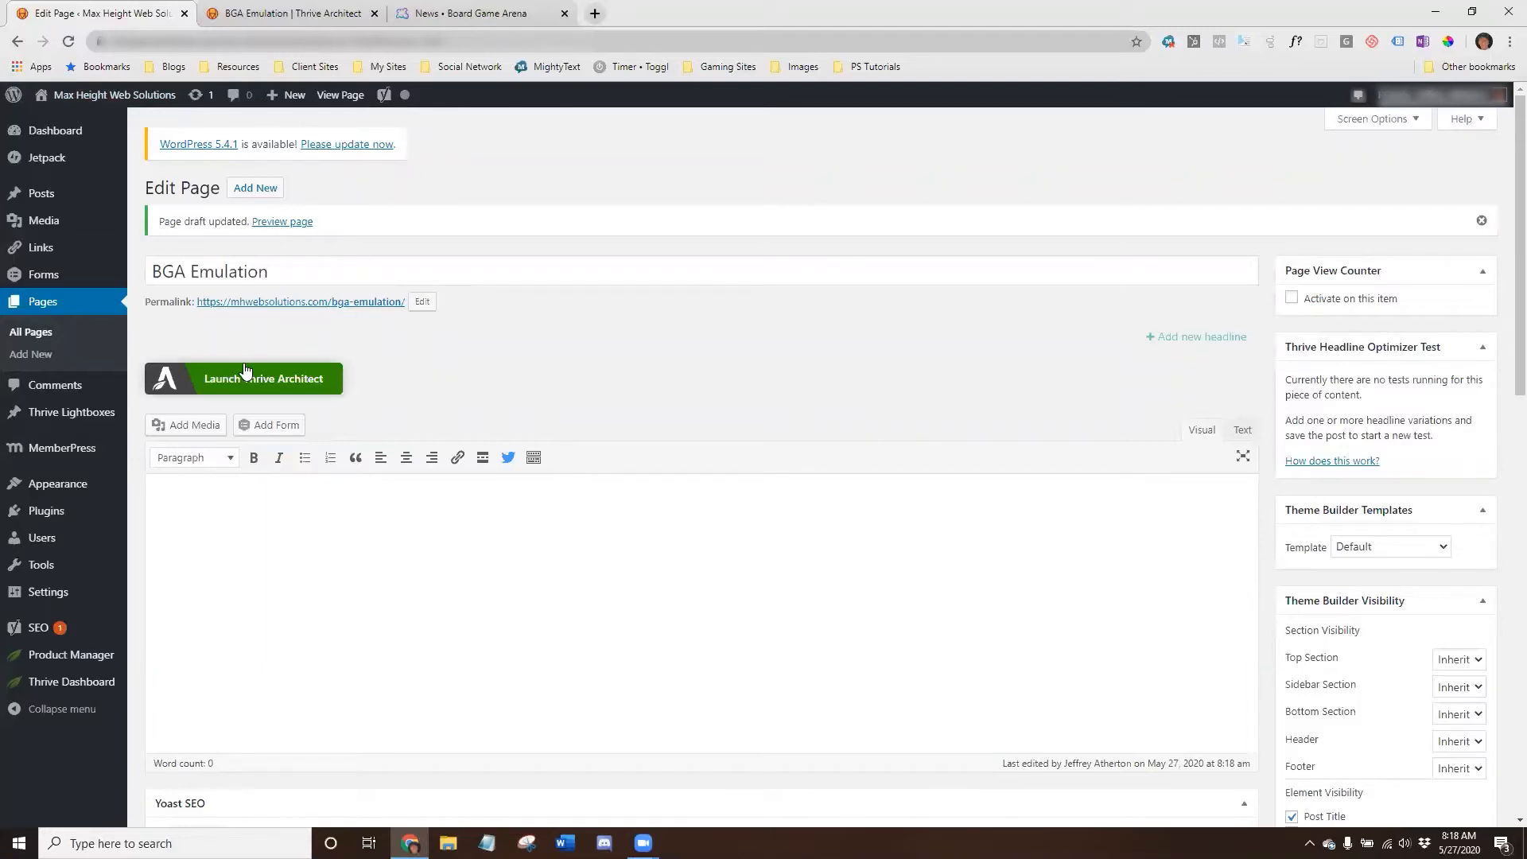
pyautogui.click(221, 388)
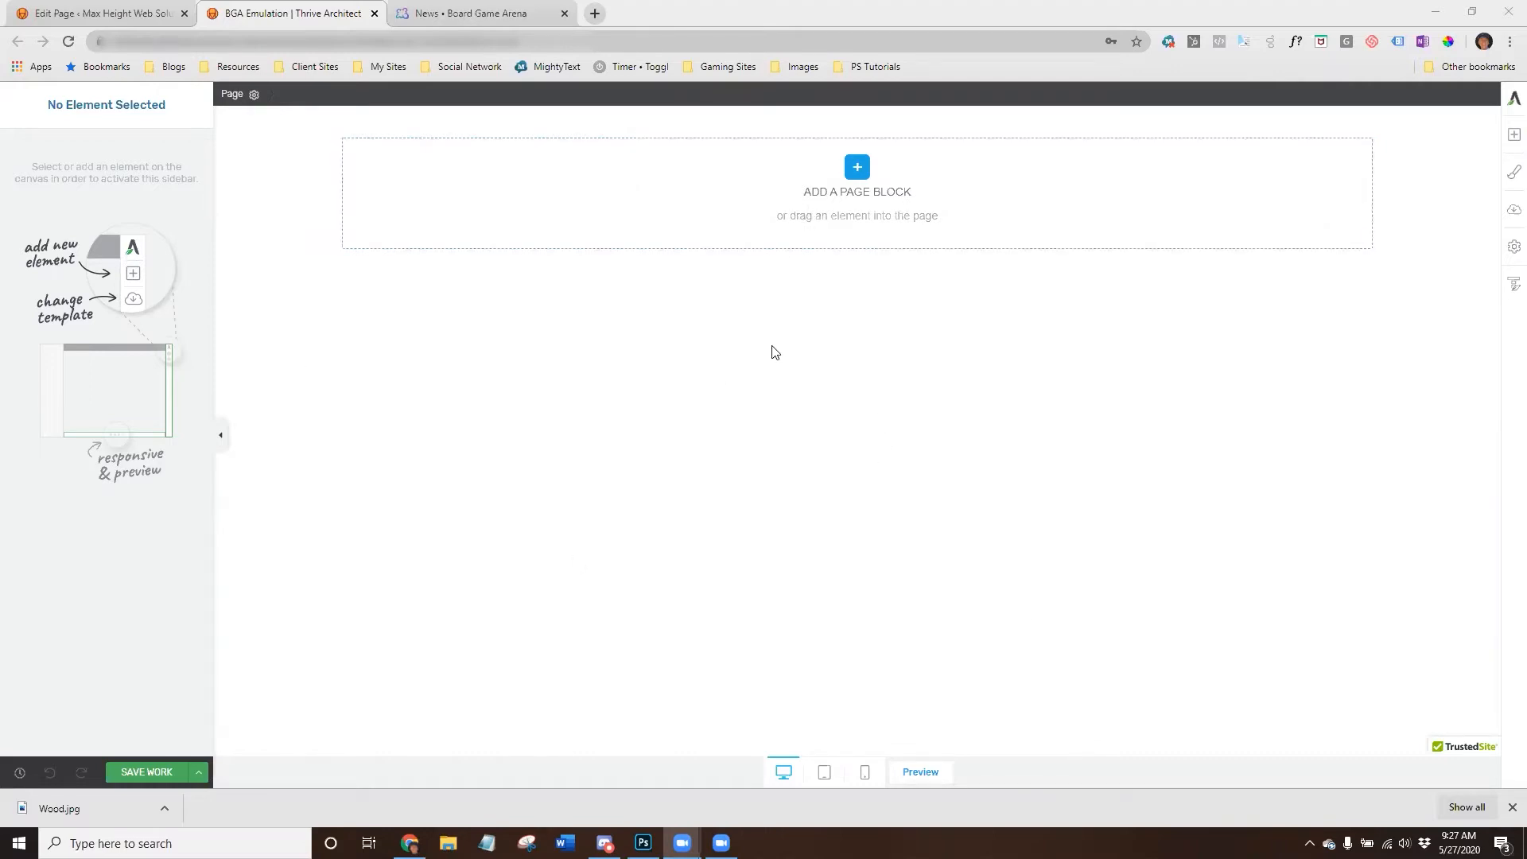
# Add a Background Section element to the empty page.
pyautogui.click(328, 485)
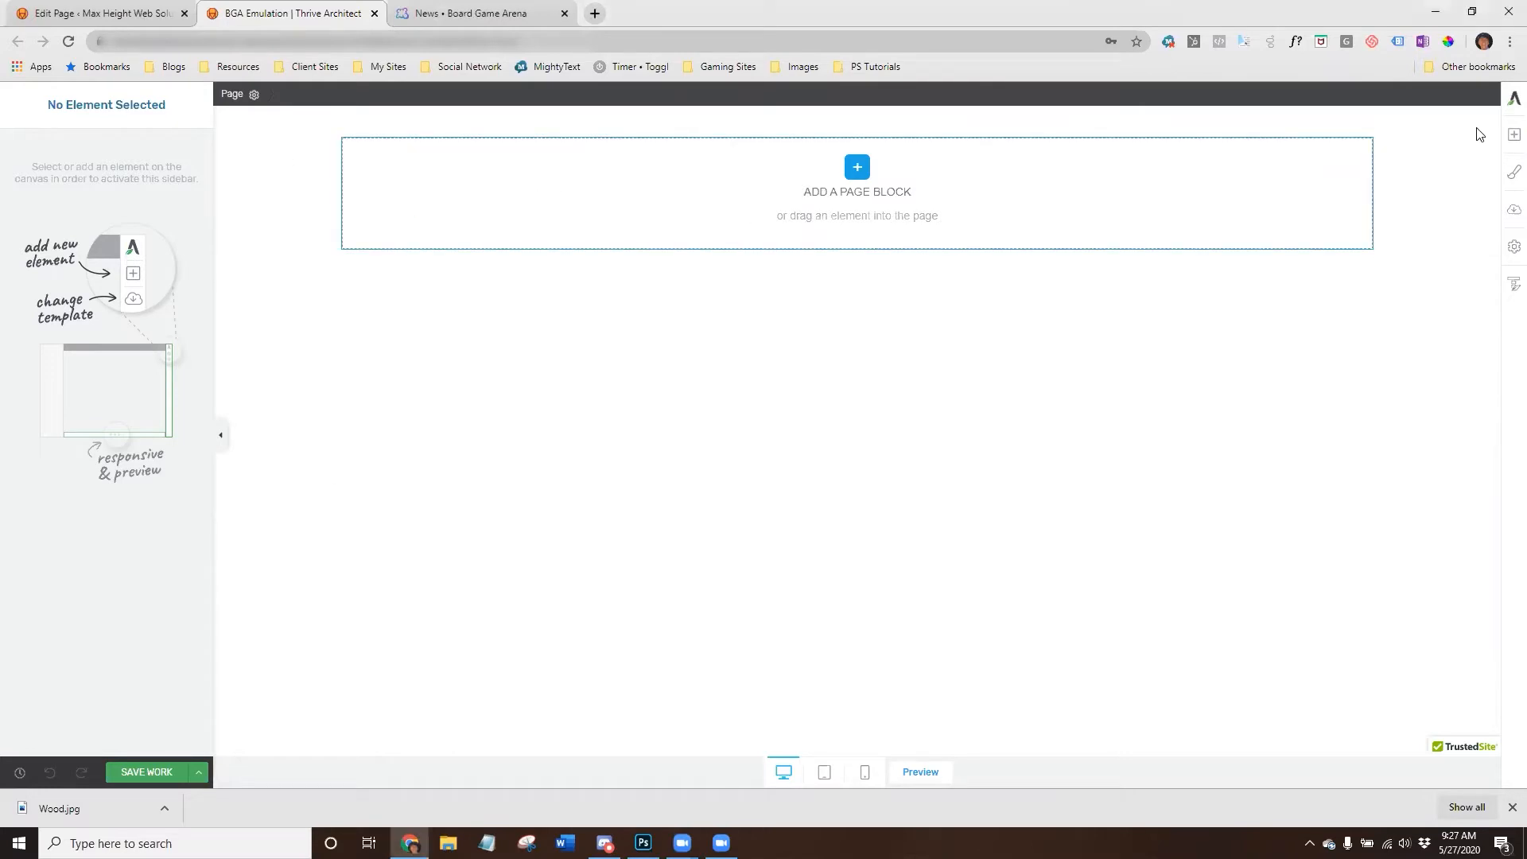
pyautogui.click(1510, 138)
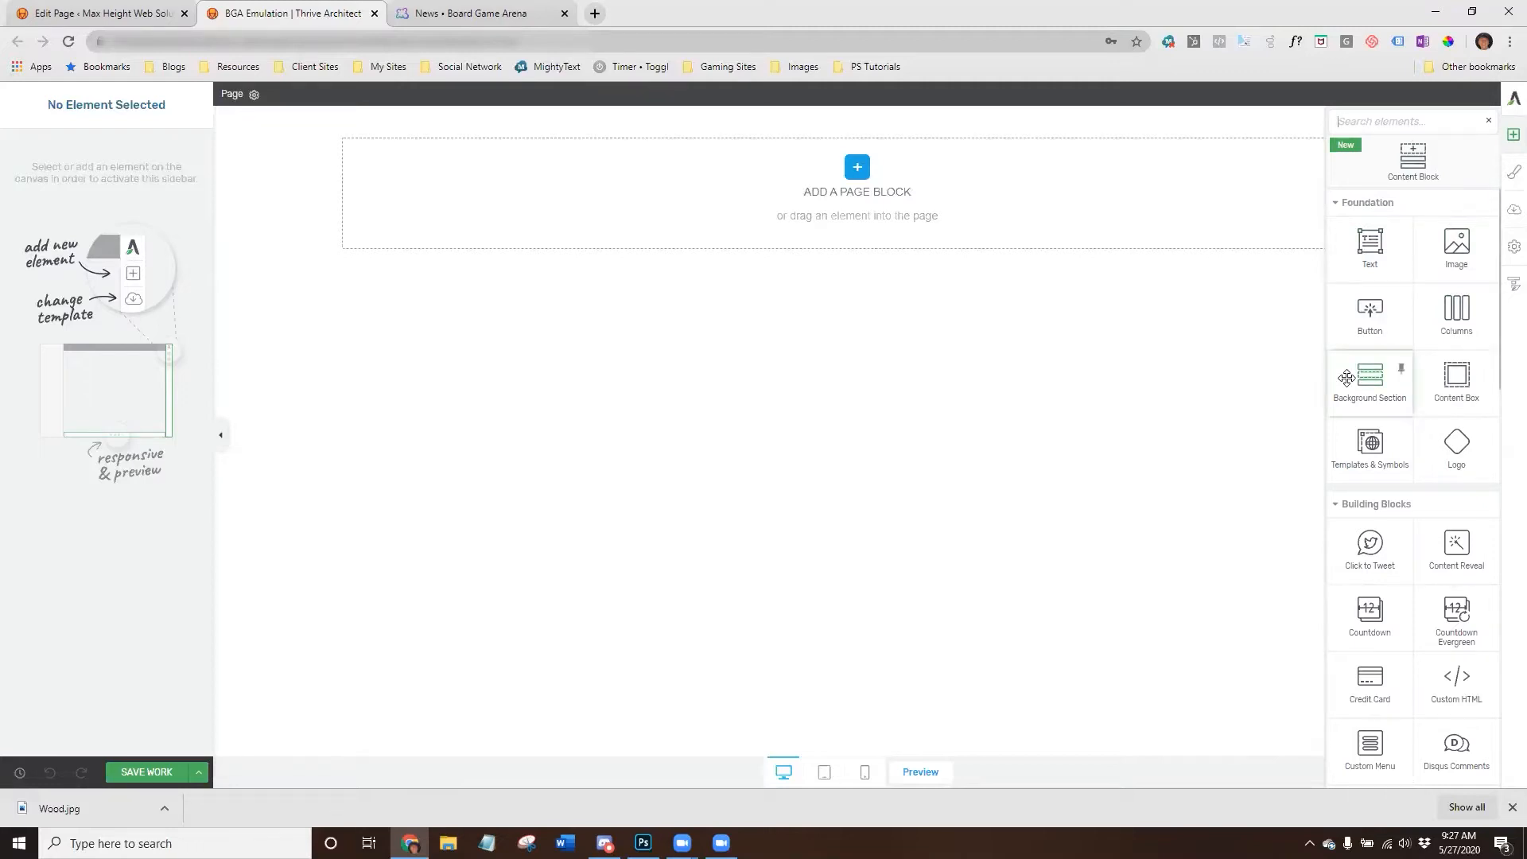
pyautogui.moveTo(1375, 392); pyautogui.dragTo(874, 256)
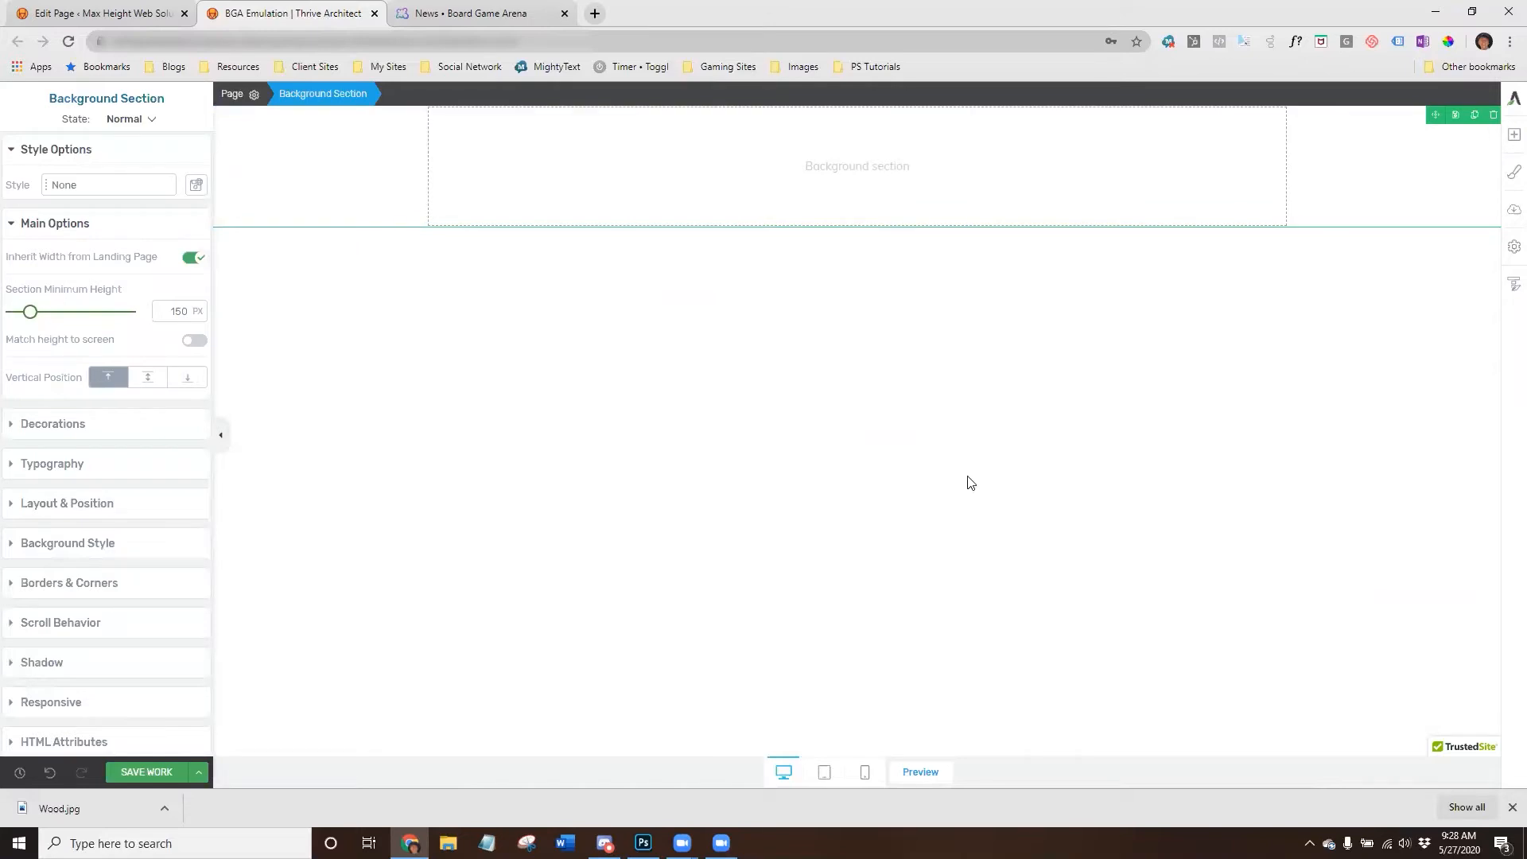
# Save the page, preview it in the browser, and return to the Thrive Architect editor.
pyautogui.click(145, 772)
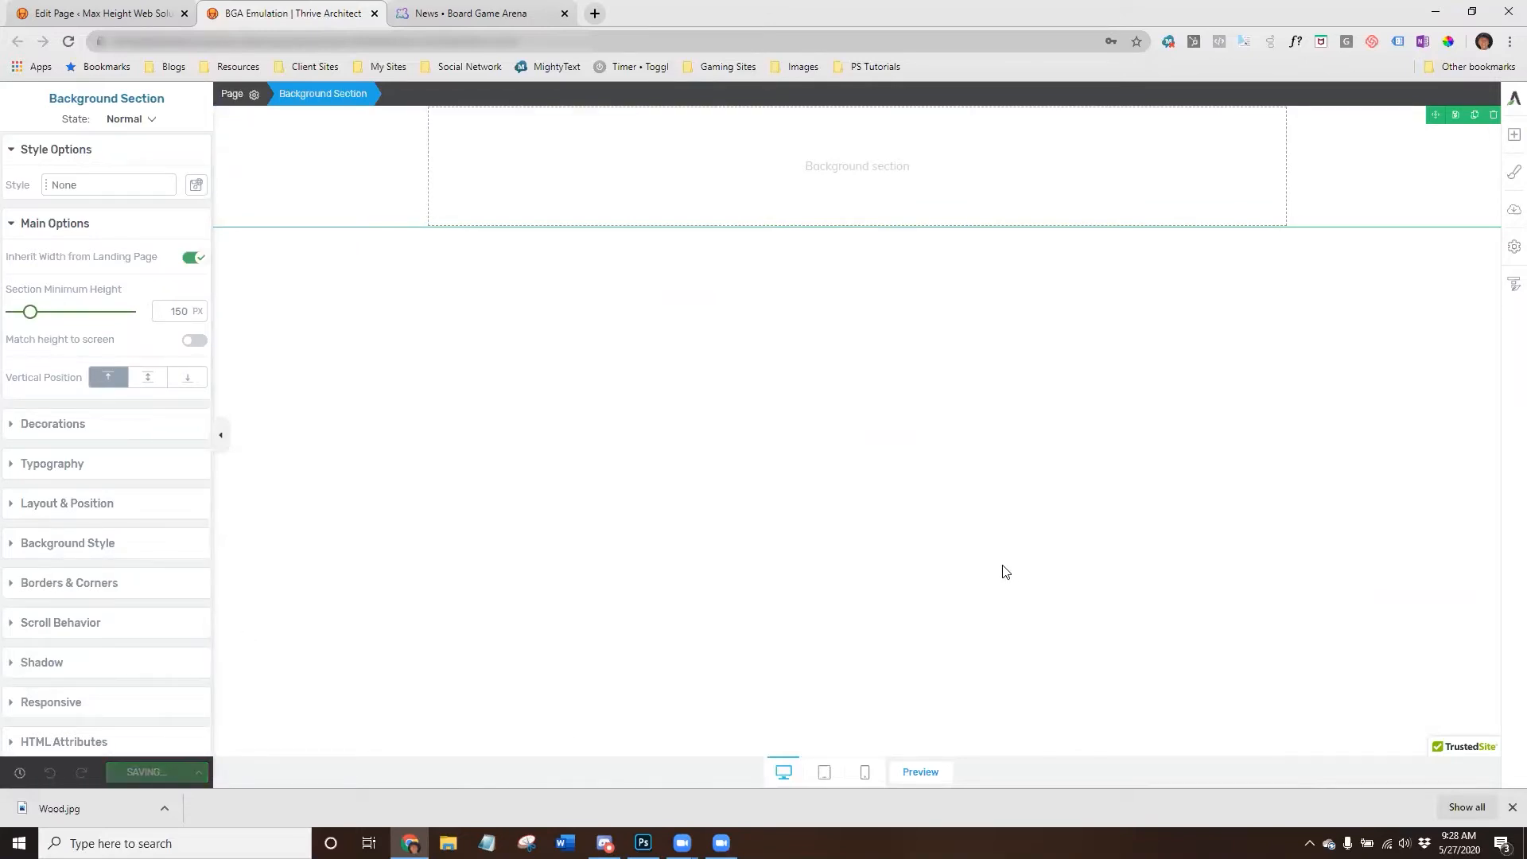
pyautogui.click(907, 773)
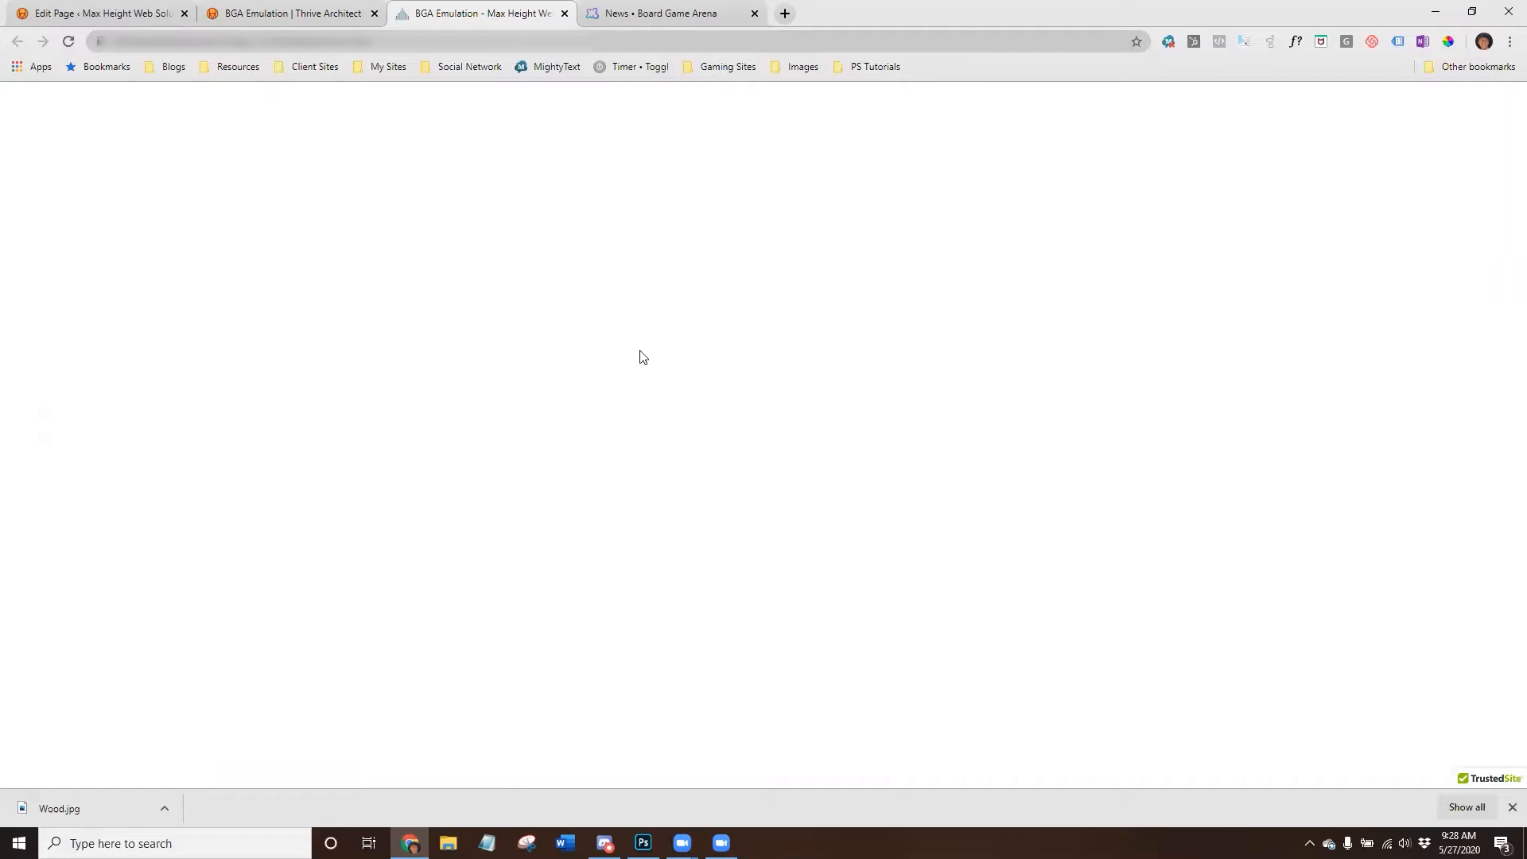
pyautogui.click(249, 16)
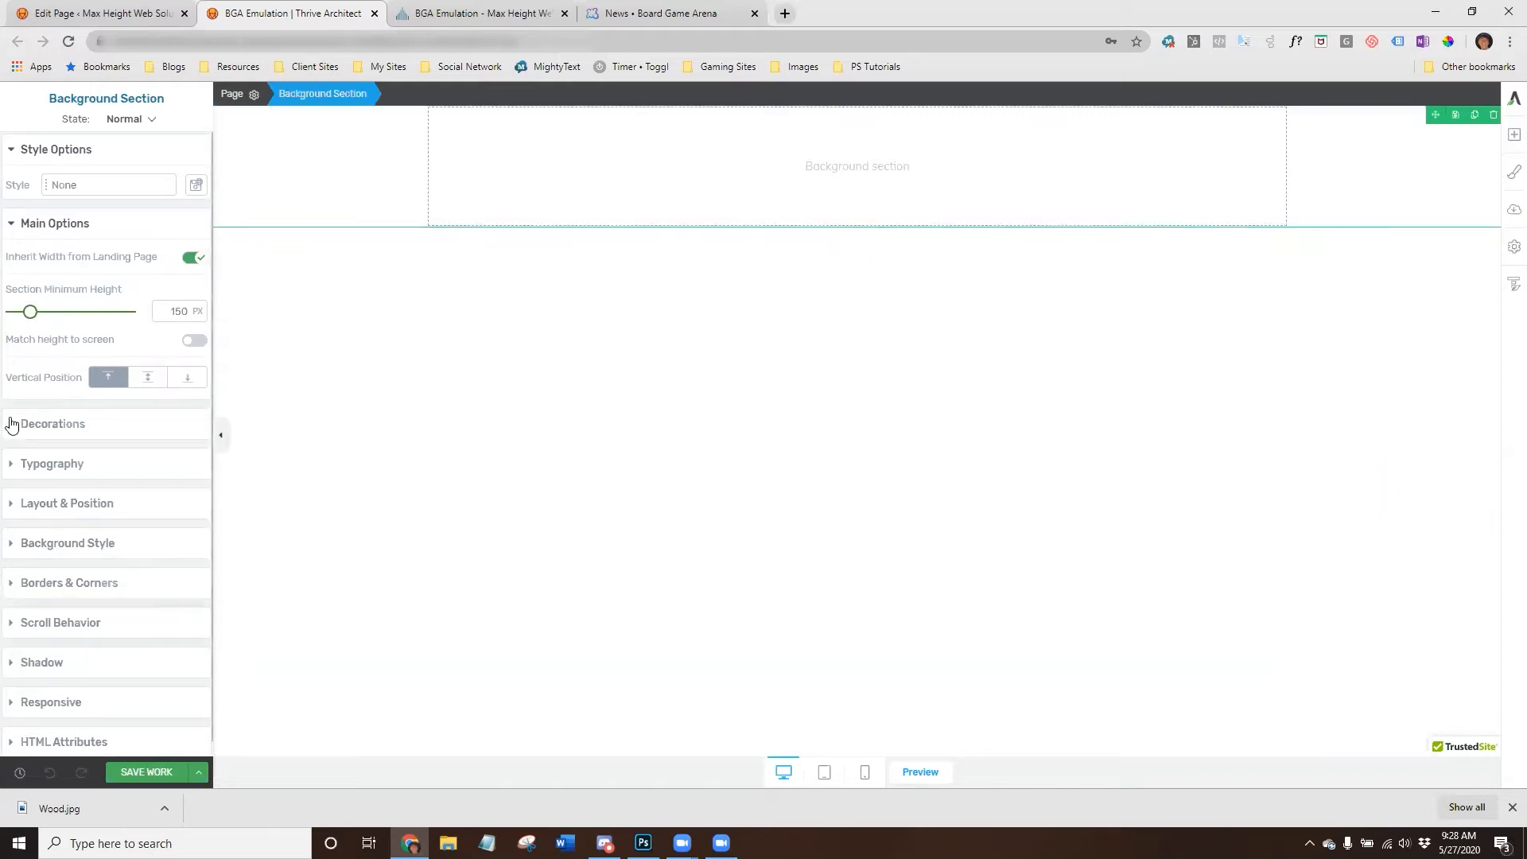
# Apply Wood2.jpg from the media library as the section's background image and set the section's minimum height to 473 px.
pyautogui.click(51, 542)
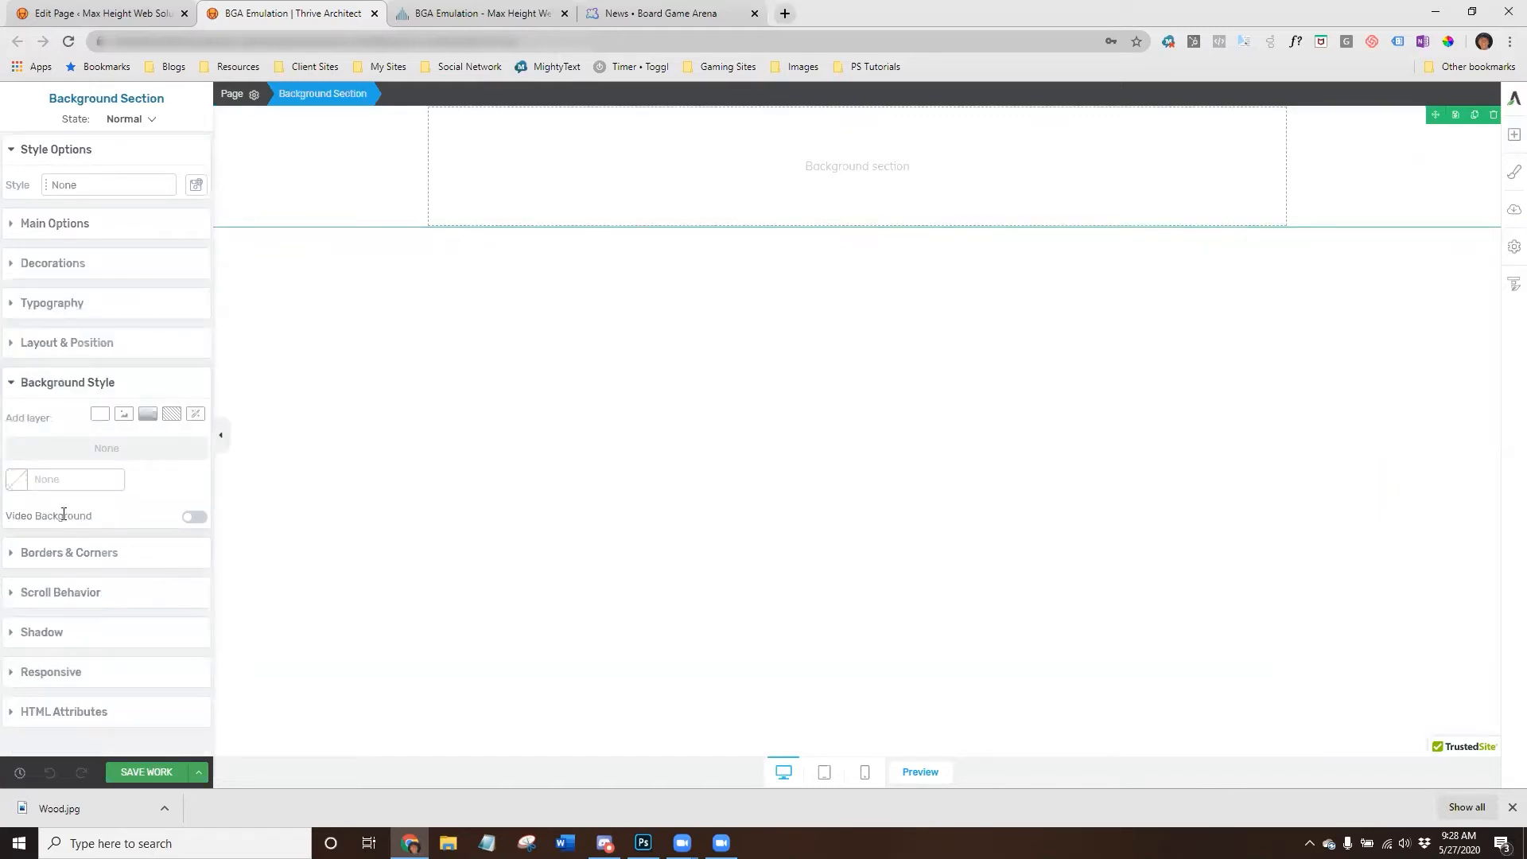
pyautogui.click(123, 413)
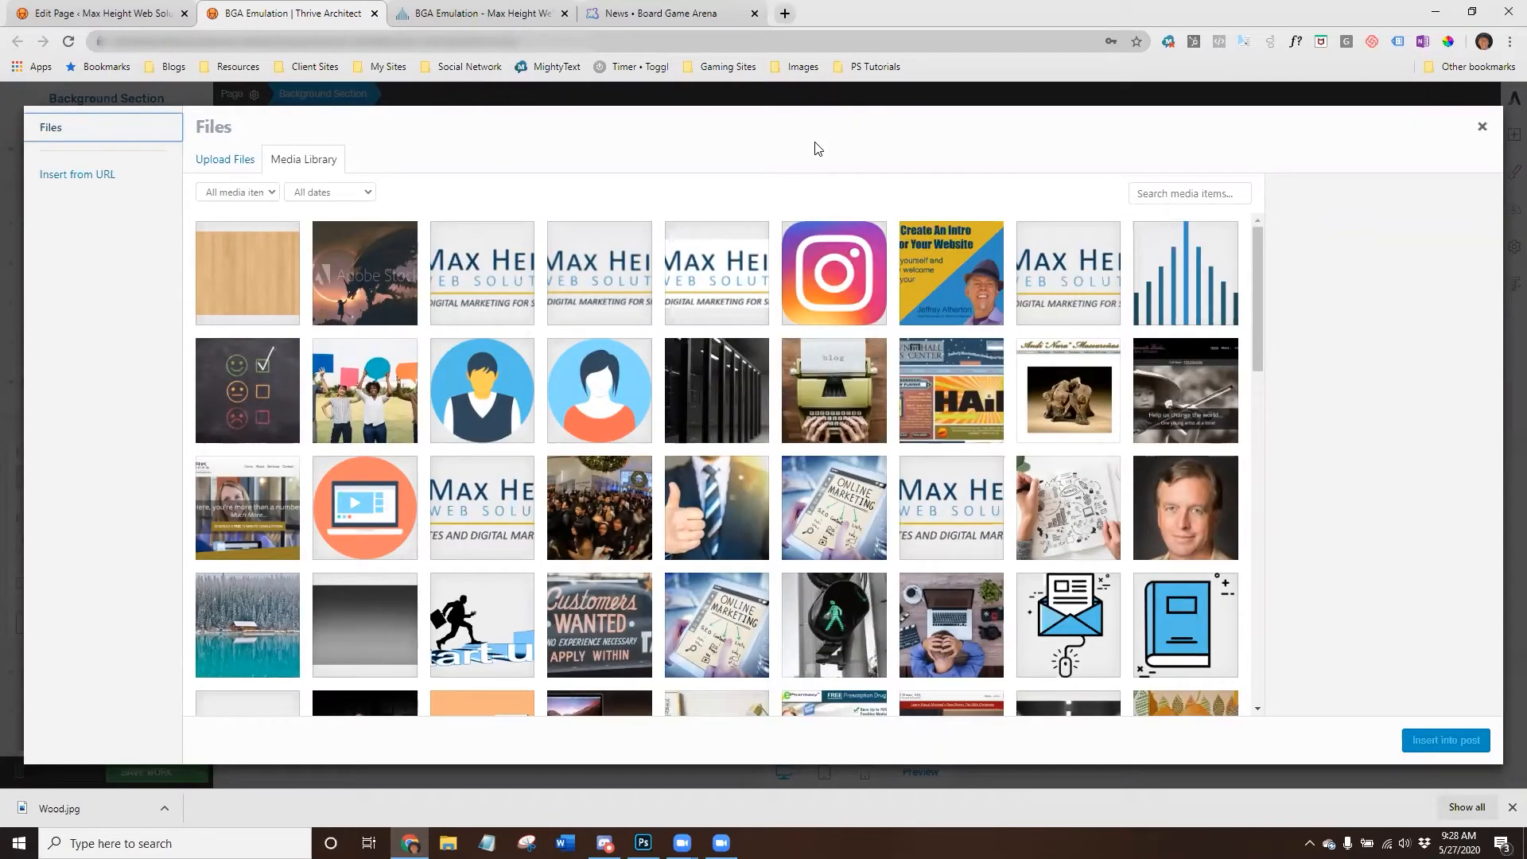
pyautogui.click(229, 270)
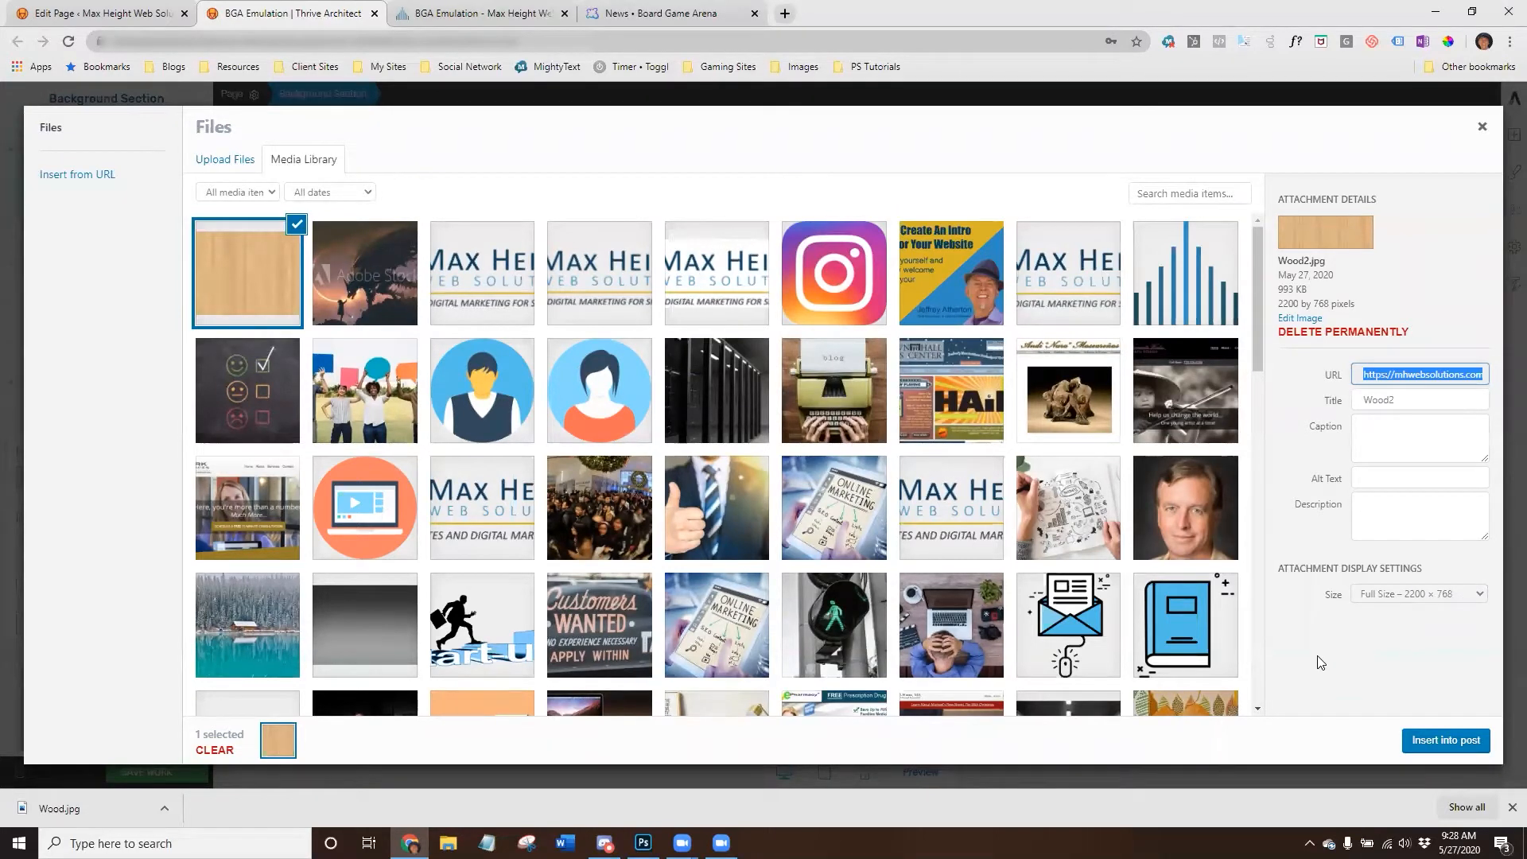
pyautogui.click(1436, 747)
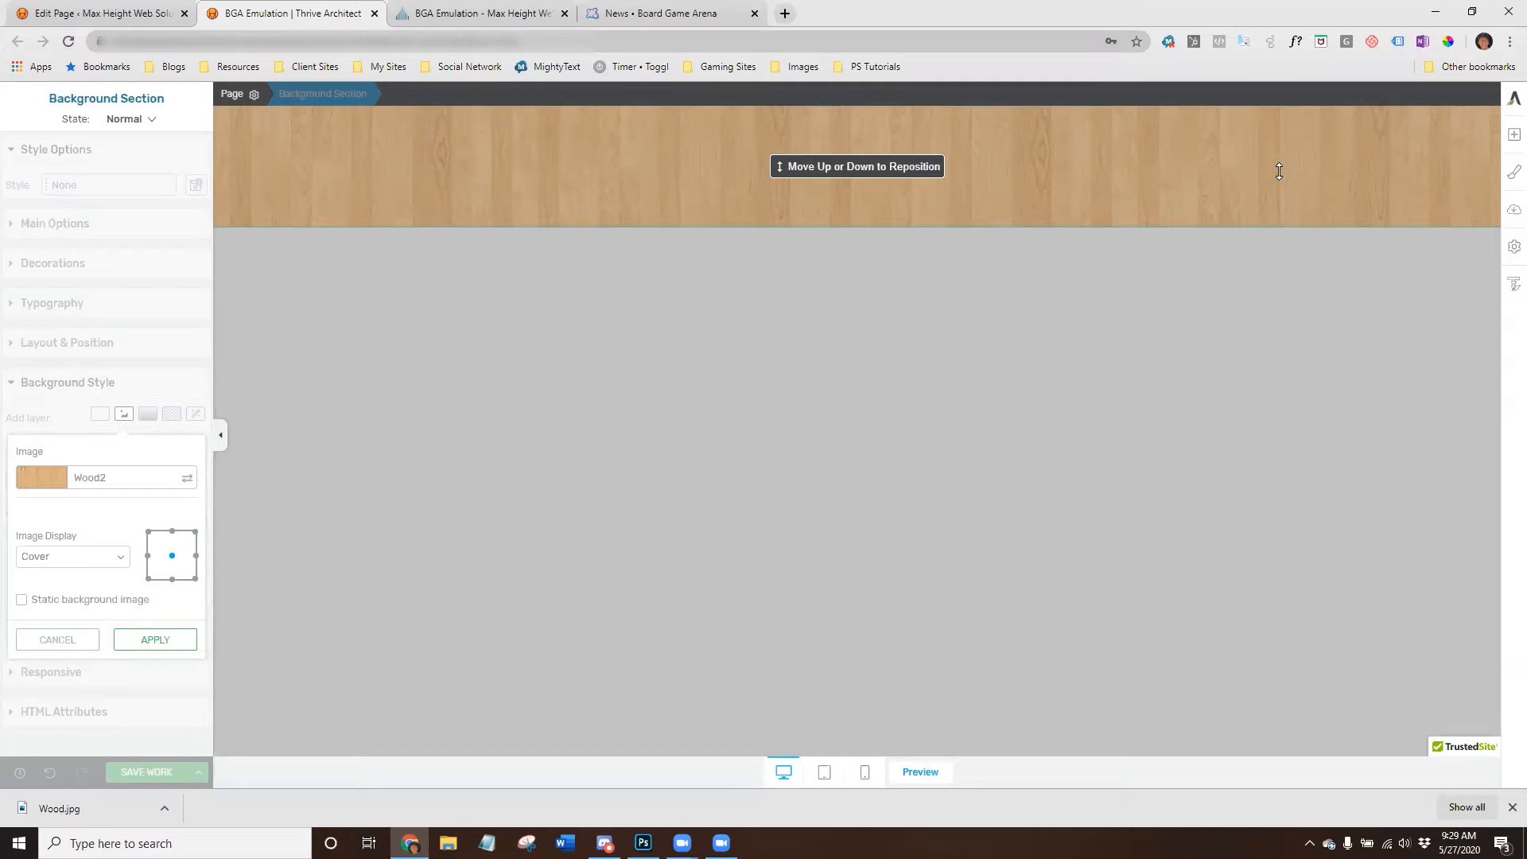
pyautogui.click(160, 641)
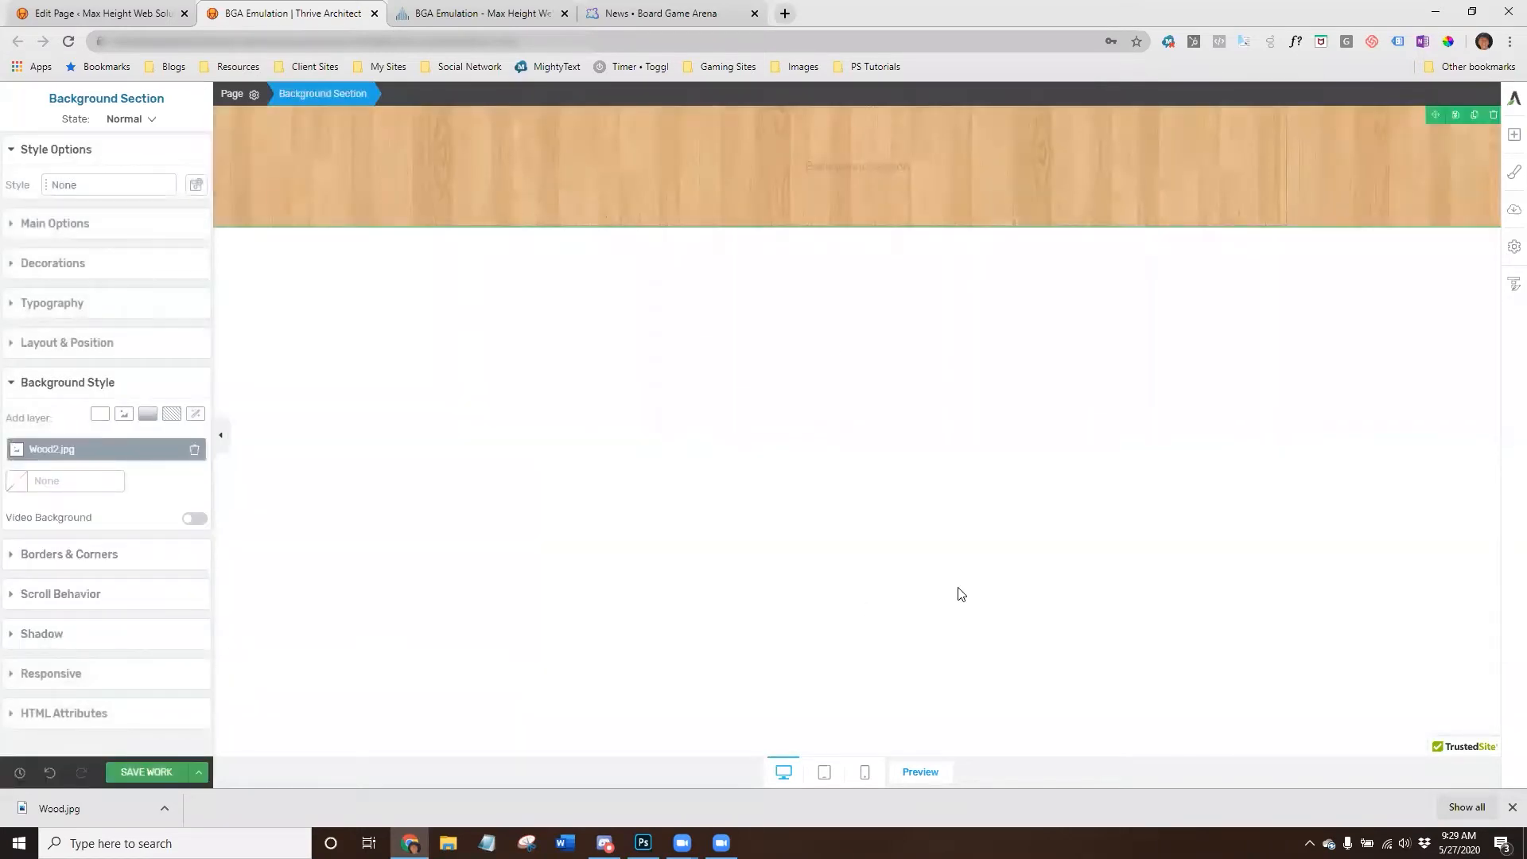
pyautogui.click(50, 224)
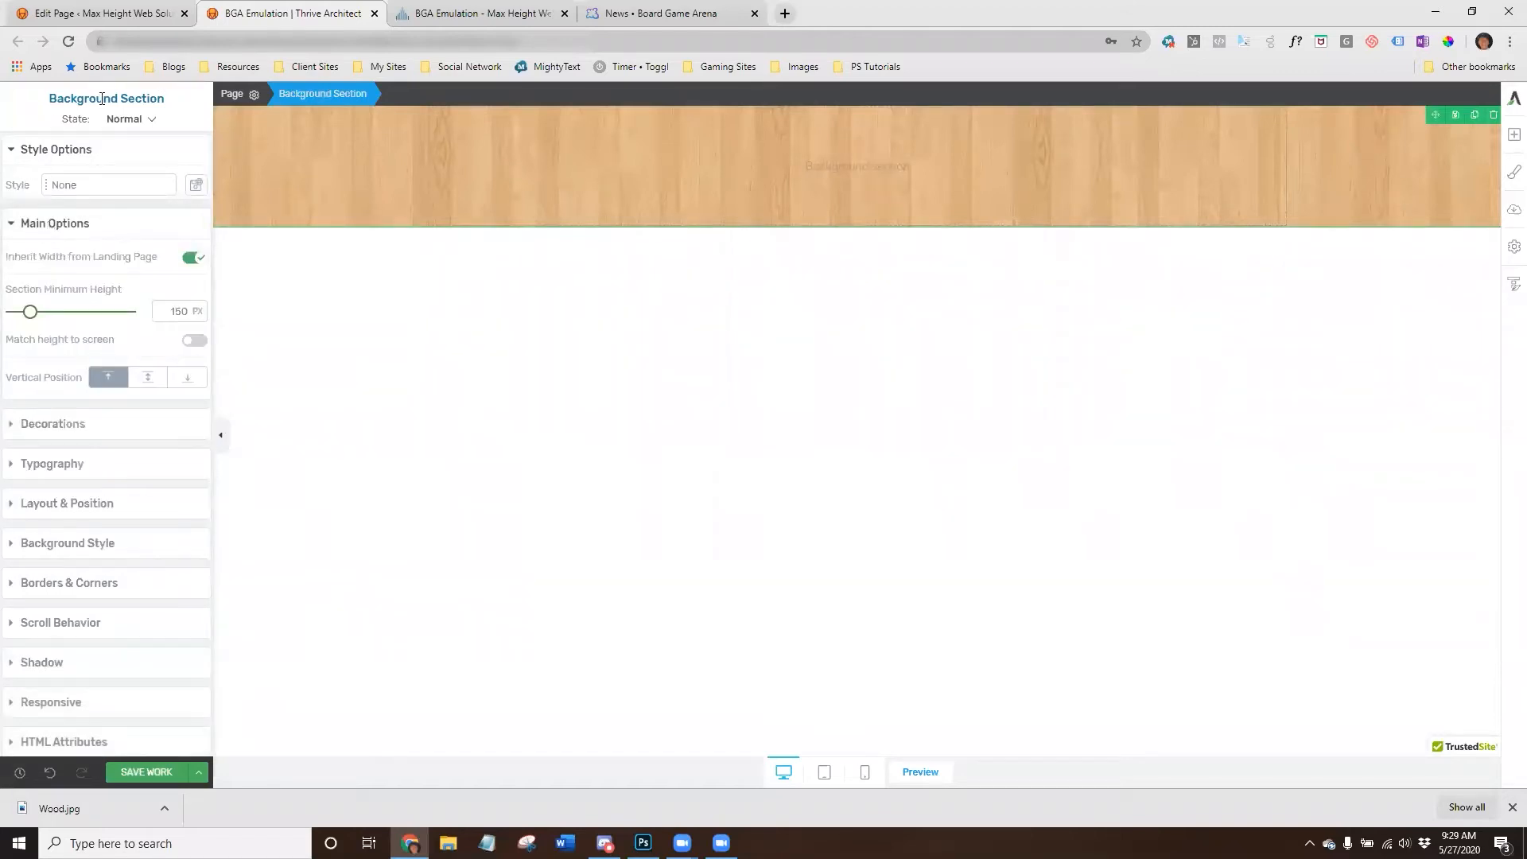
pyautogui.moveTo(31, 313); pyautogui.dragTo(67, 314)
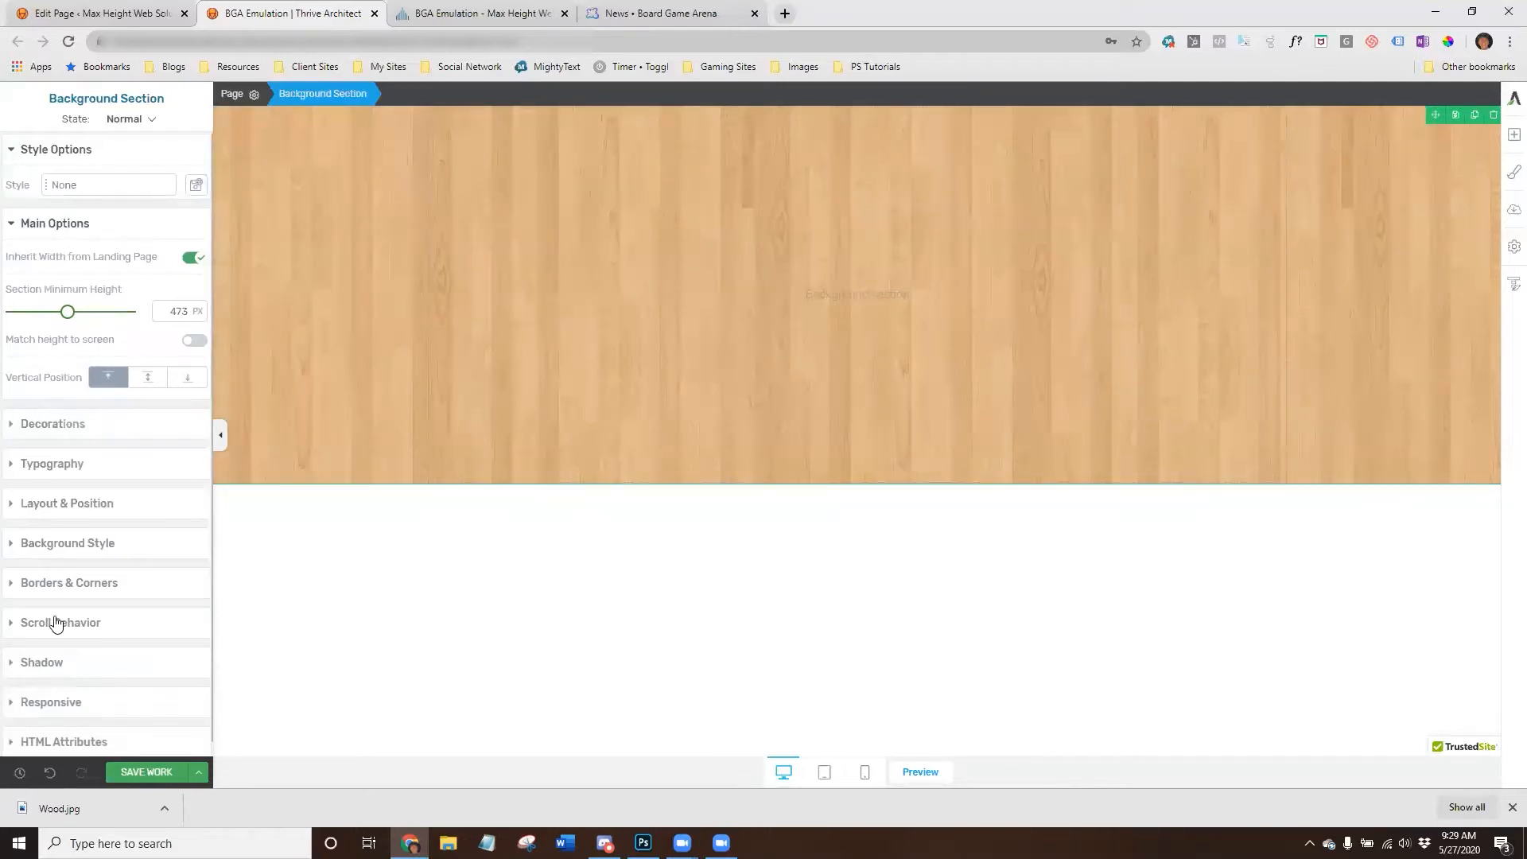
# Change the Wood2.jpg background layer's image display to Default with Repeat Vertically, and apply it.
pyautogui.click(72, 548)
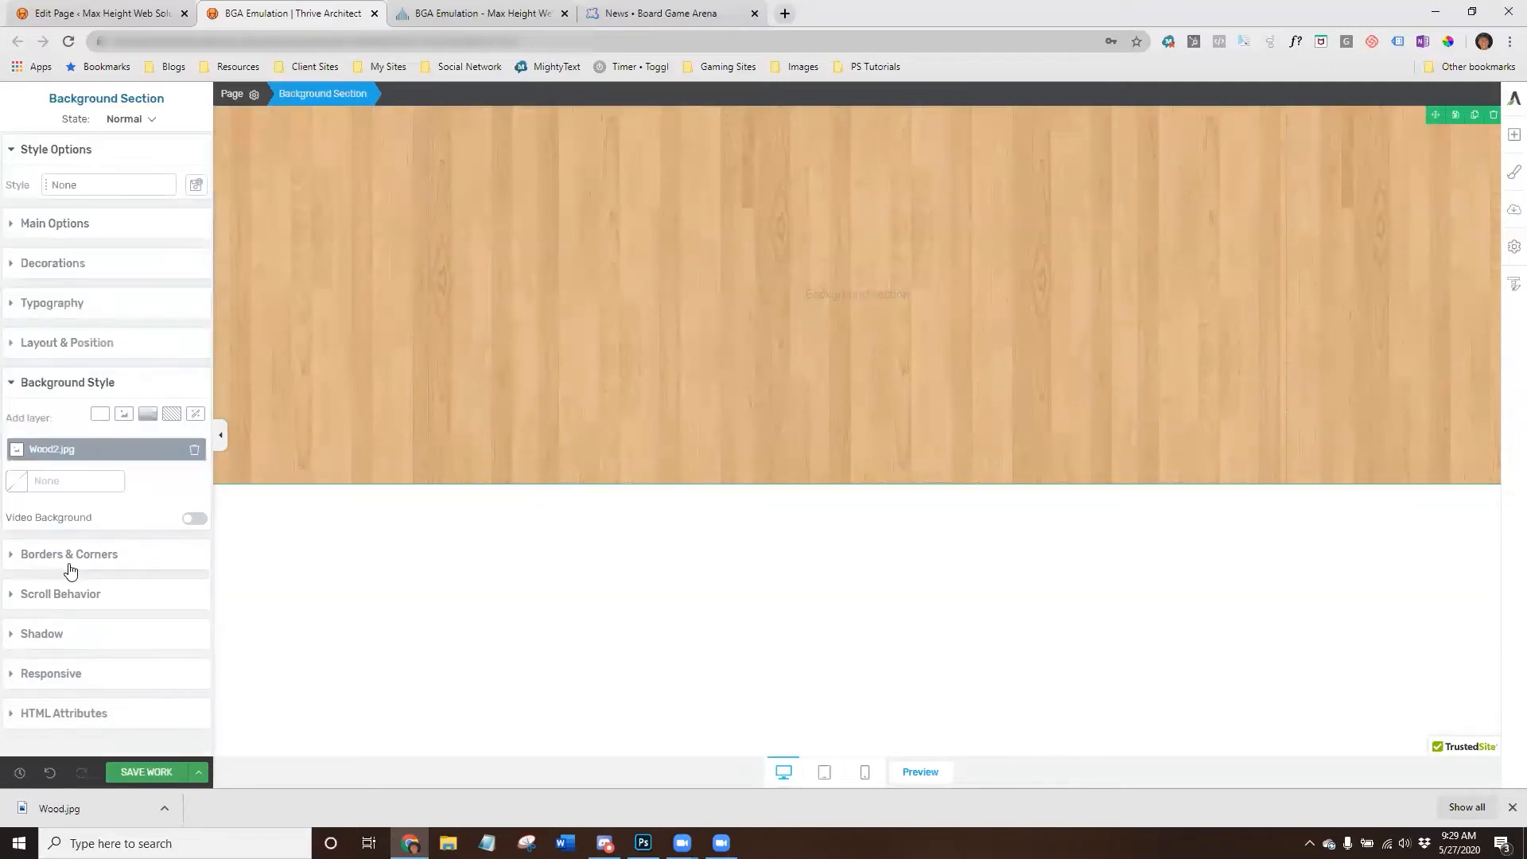
pyautogui.click(50, 453)
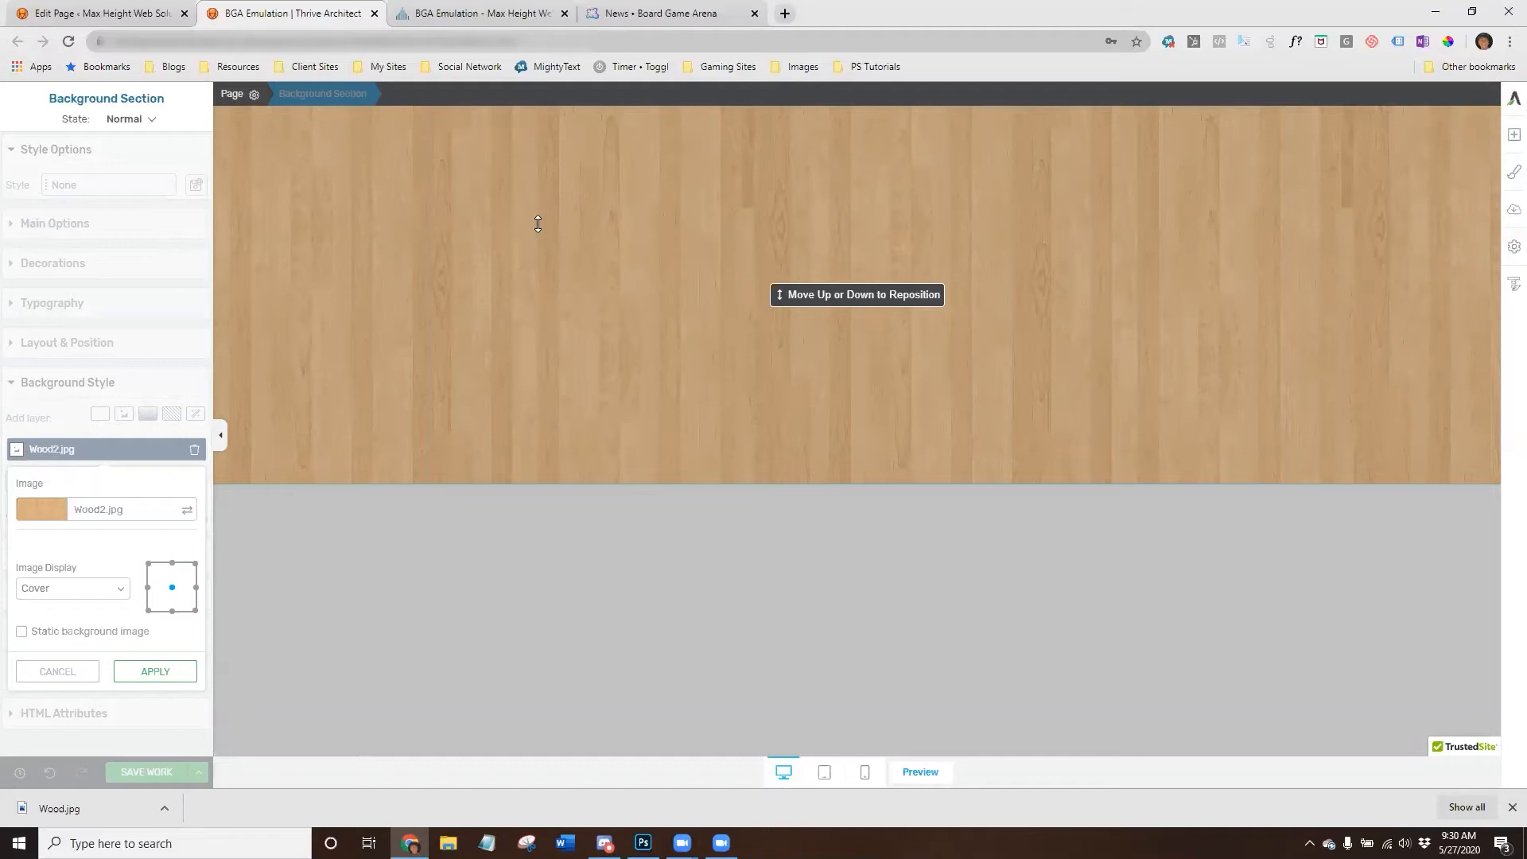
pyautogui.click(122, 592)
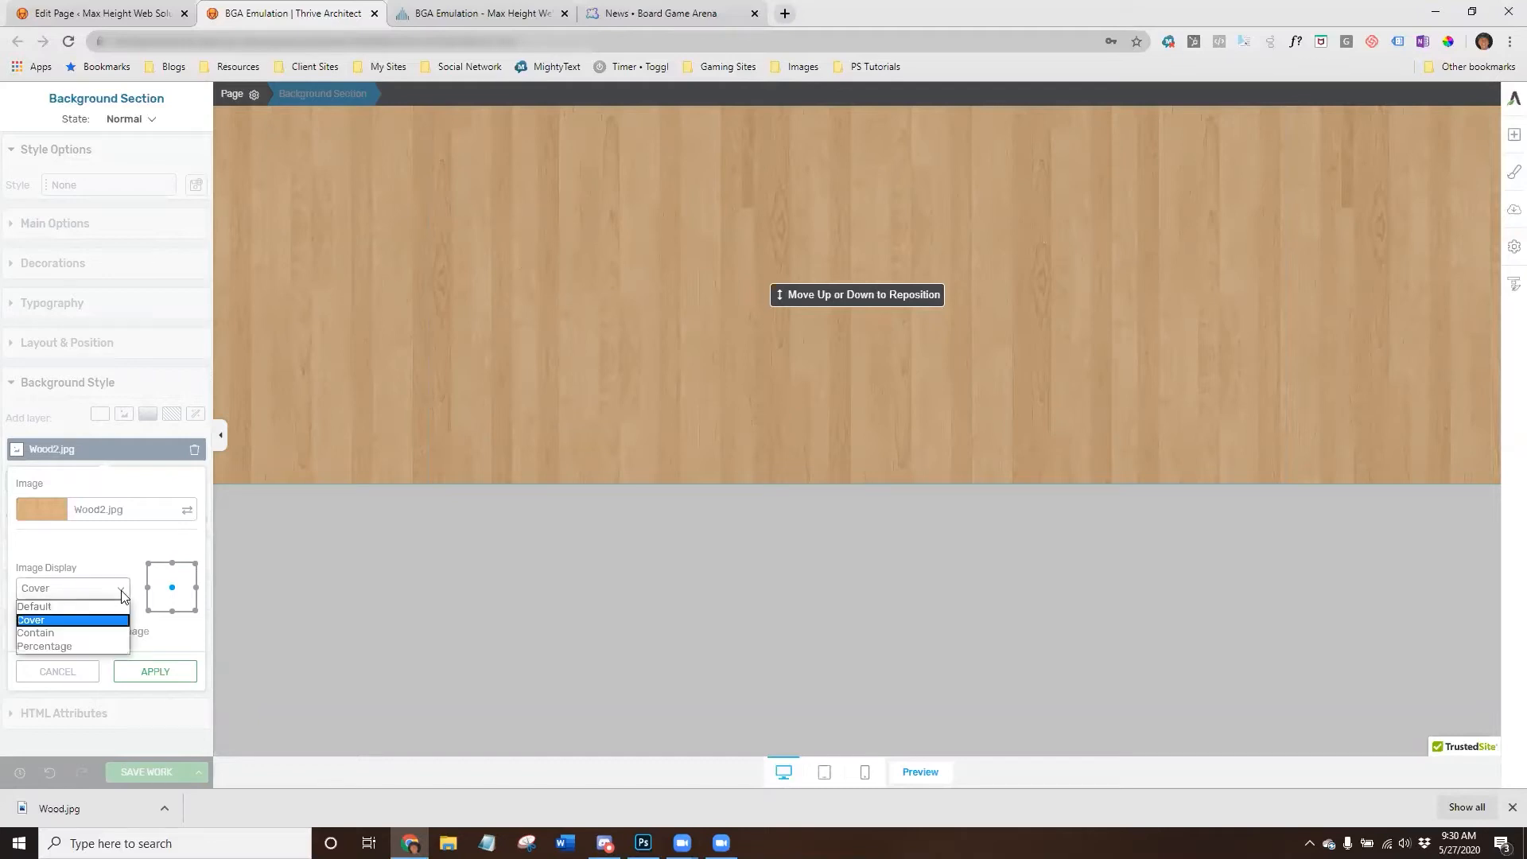
pyautogui.click(85, 608)
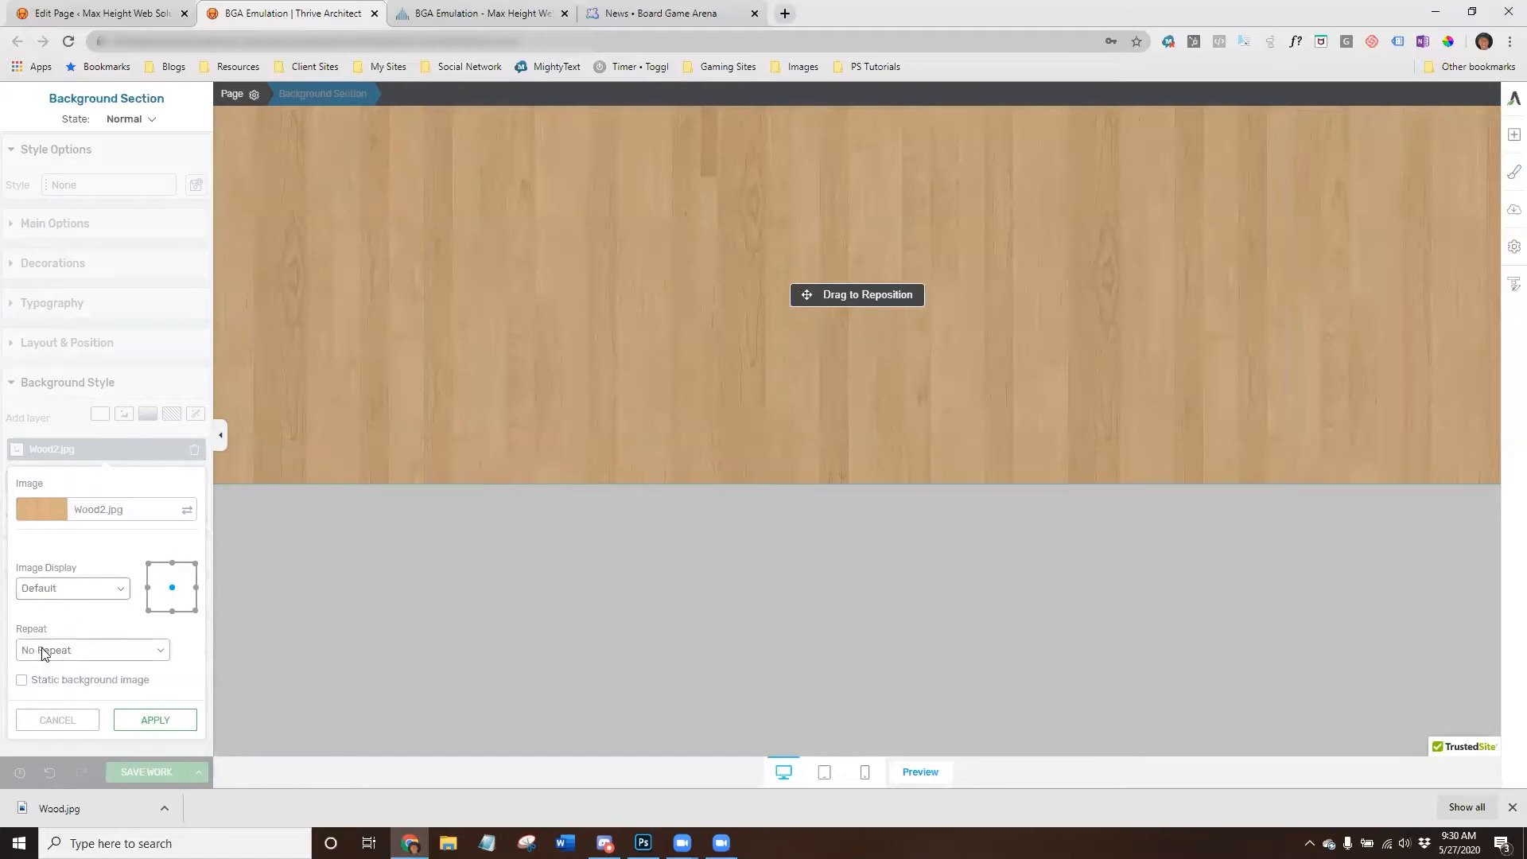
pyautogui.click(146, 653)
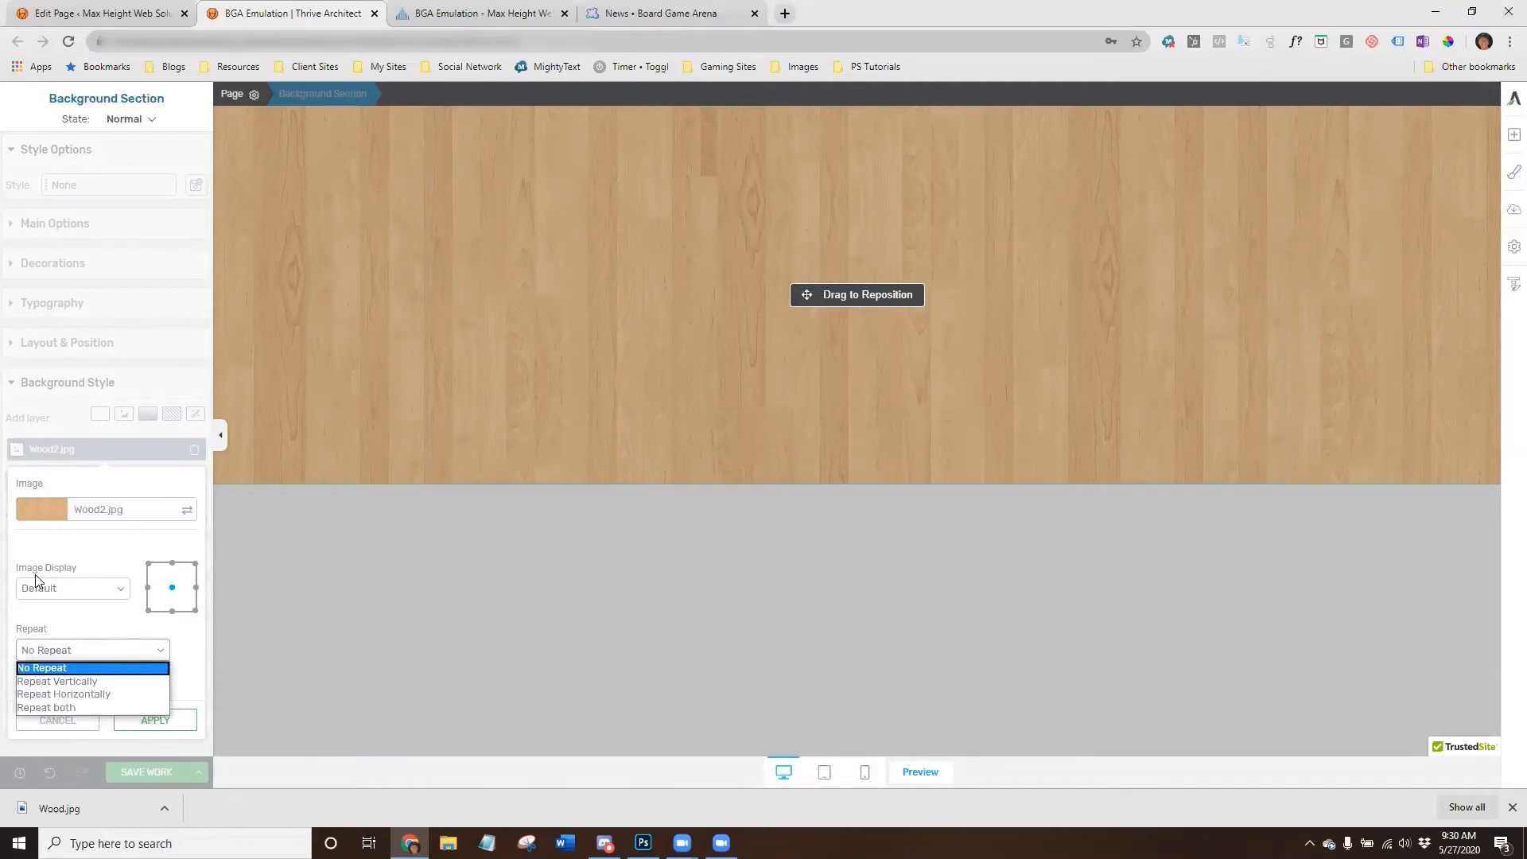
pyautogui.click(119, 681)
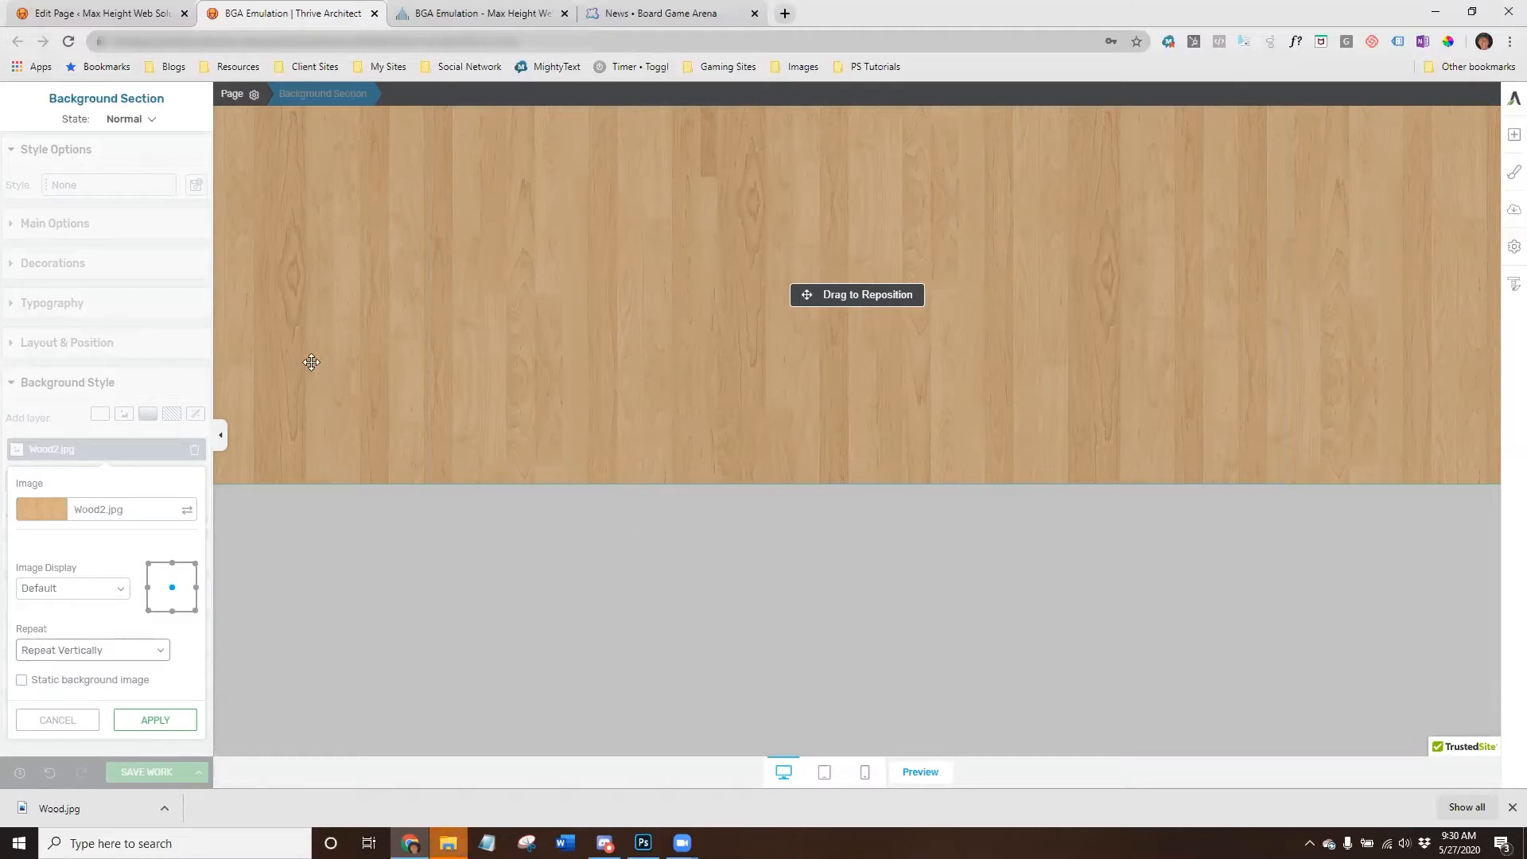
pyautogui.click(143, 722)
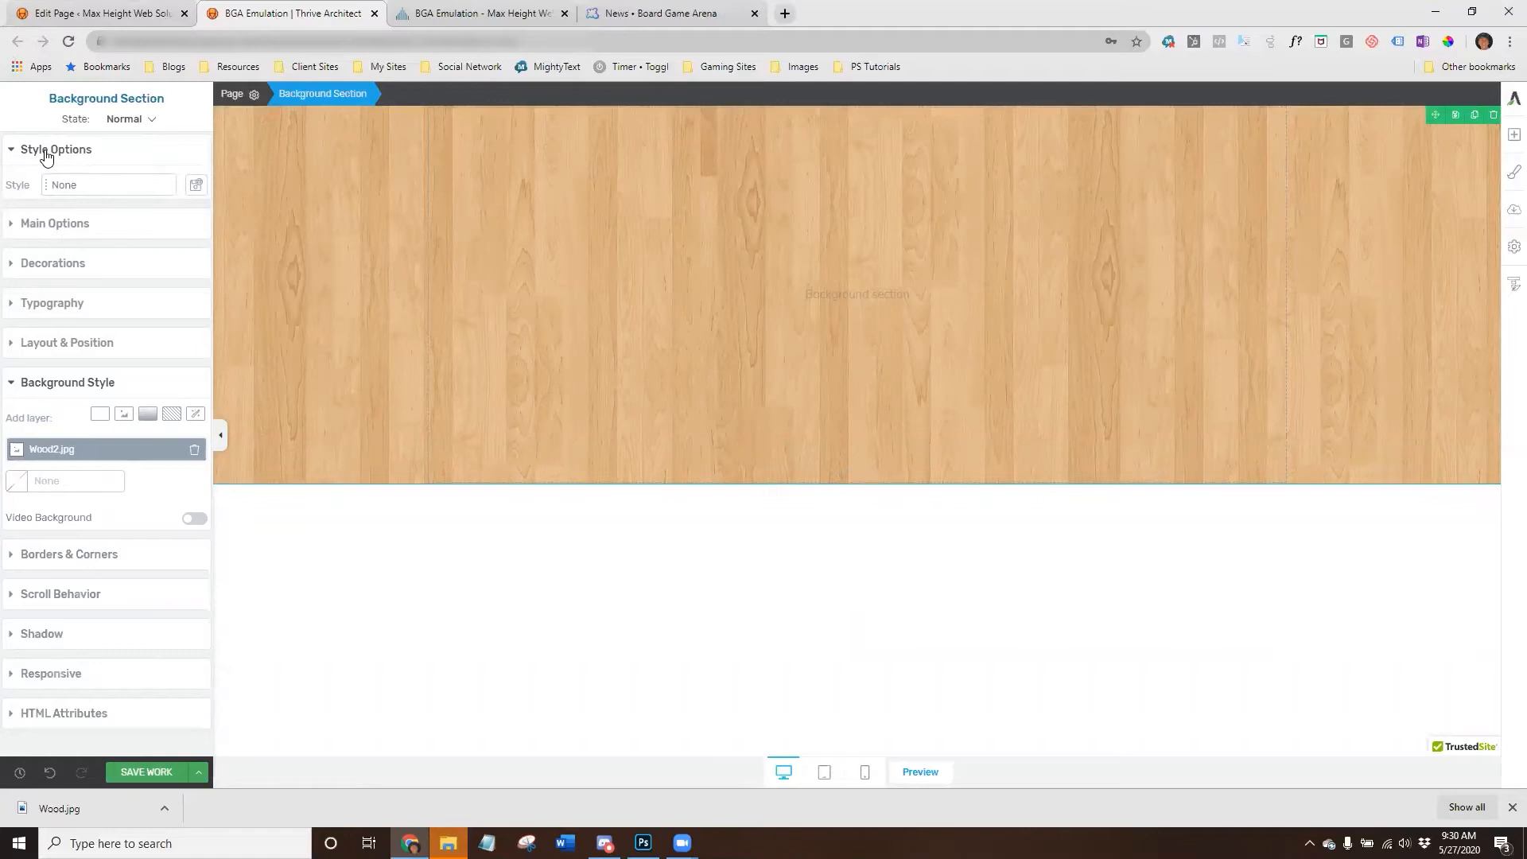
# Change the Wood2.jpg background layer's image display to Cover and apply it.
pyautogui.click(57, 225)
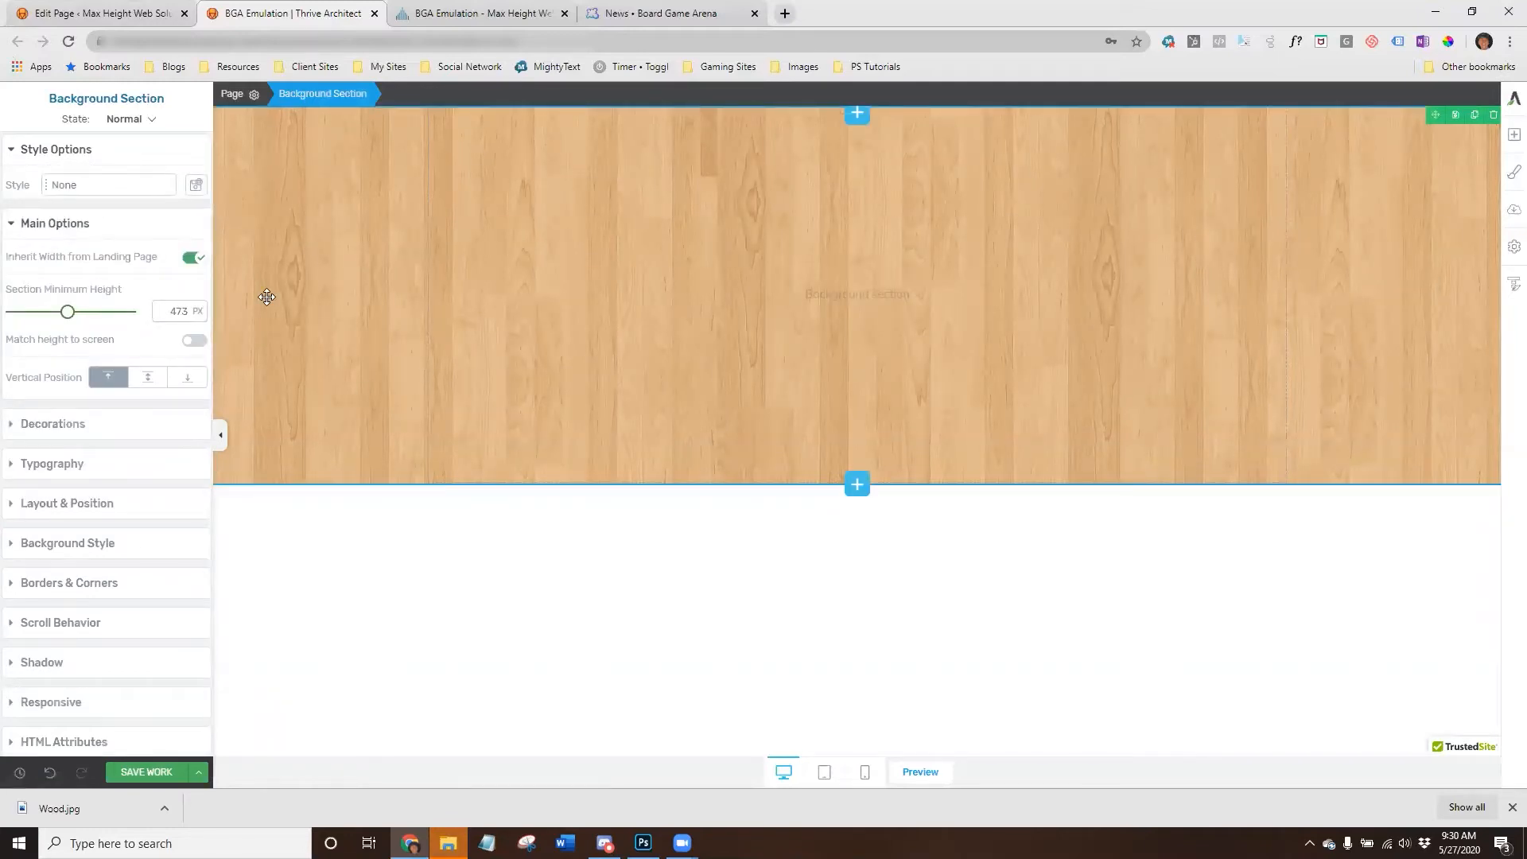
pyautogui.click(51, 548)
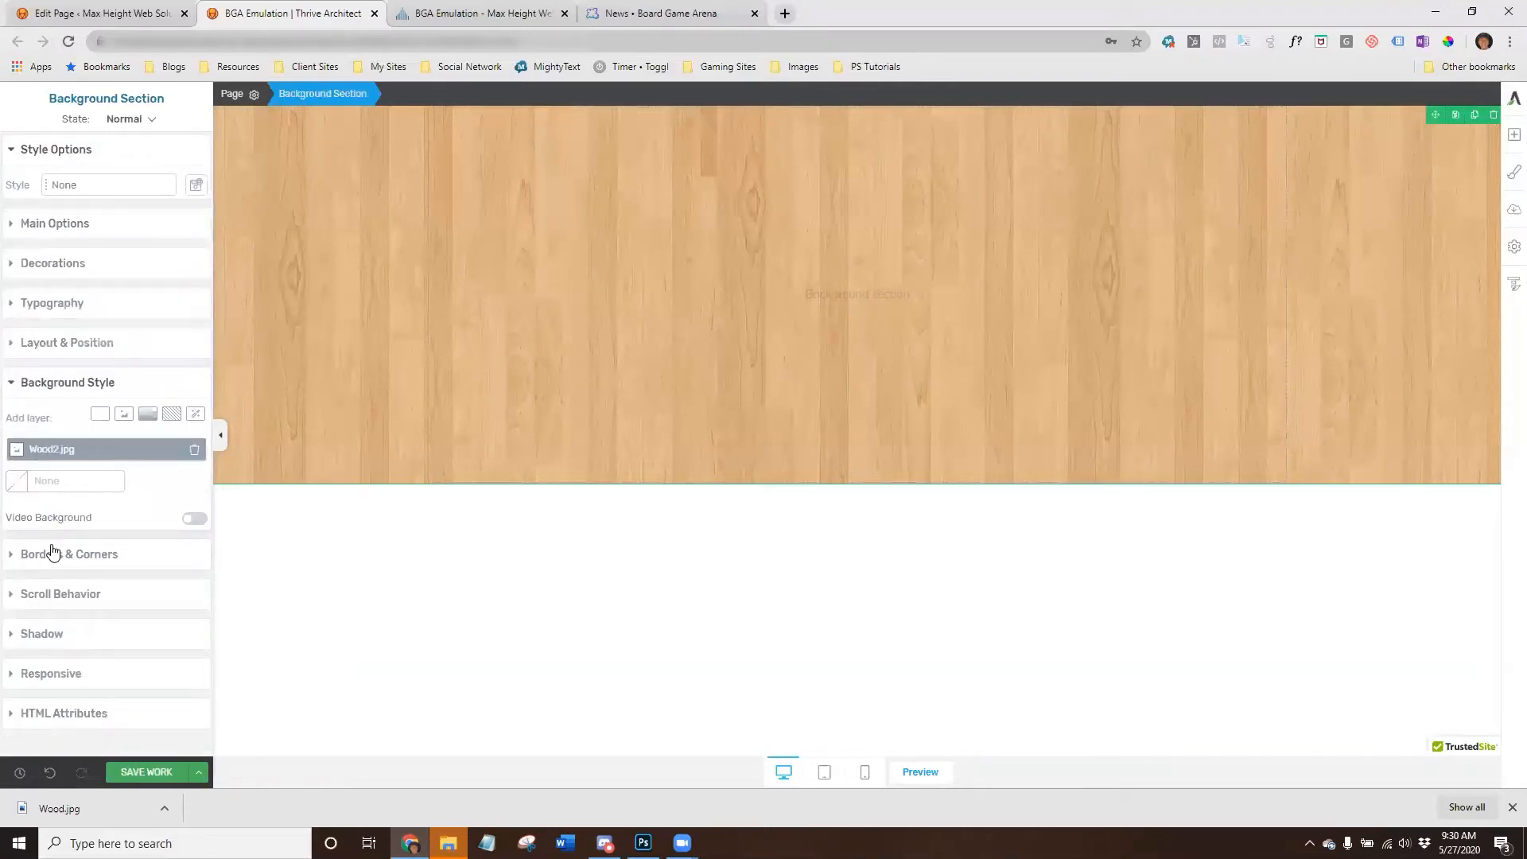
pyautogui.click(76, 450)
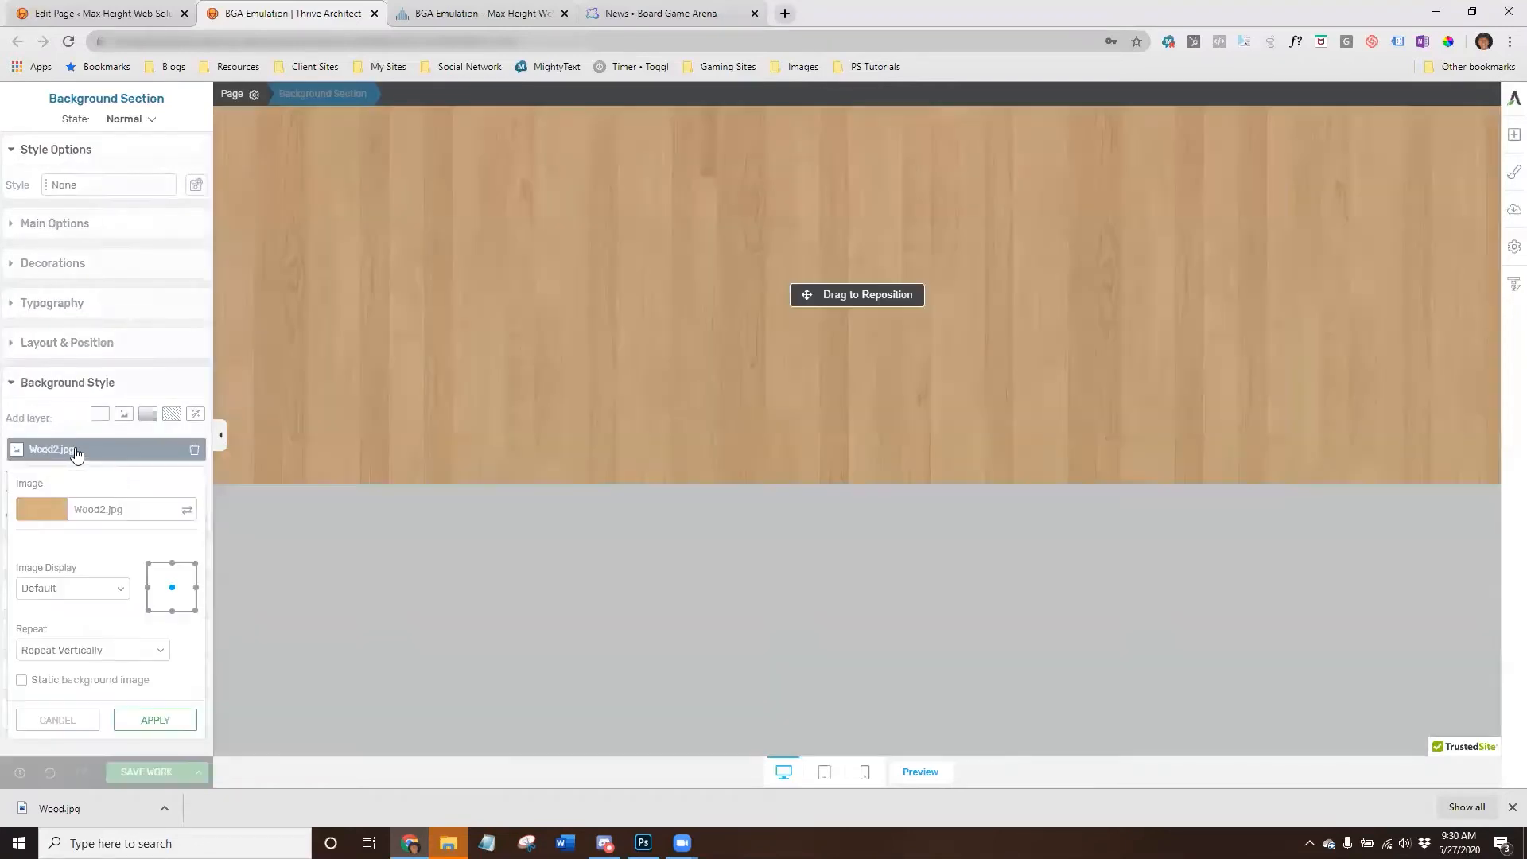
pyautogui.click(67, 590)
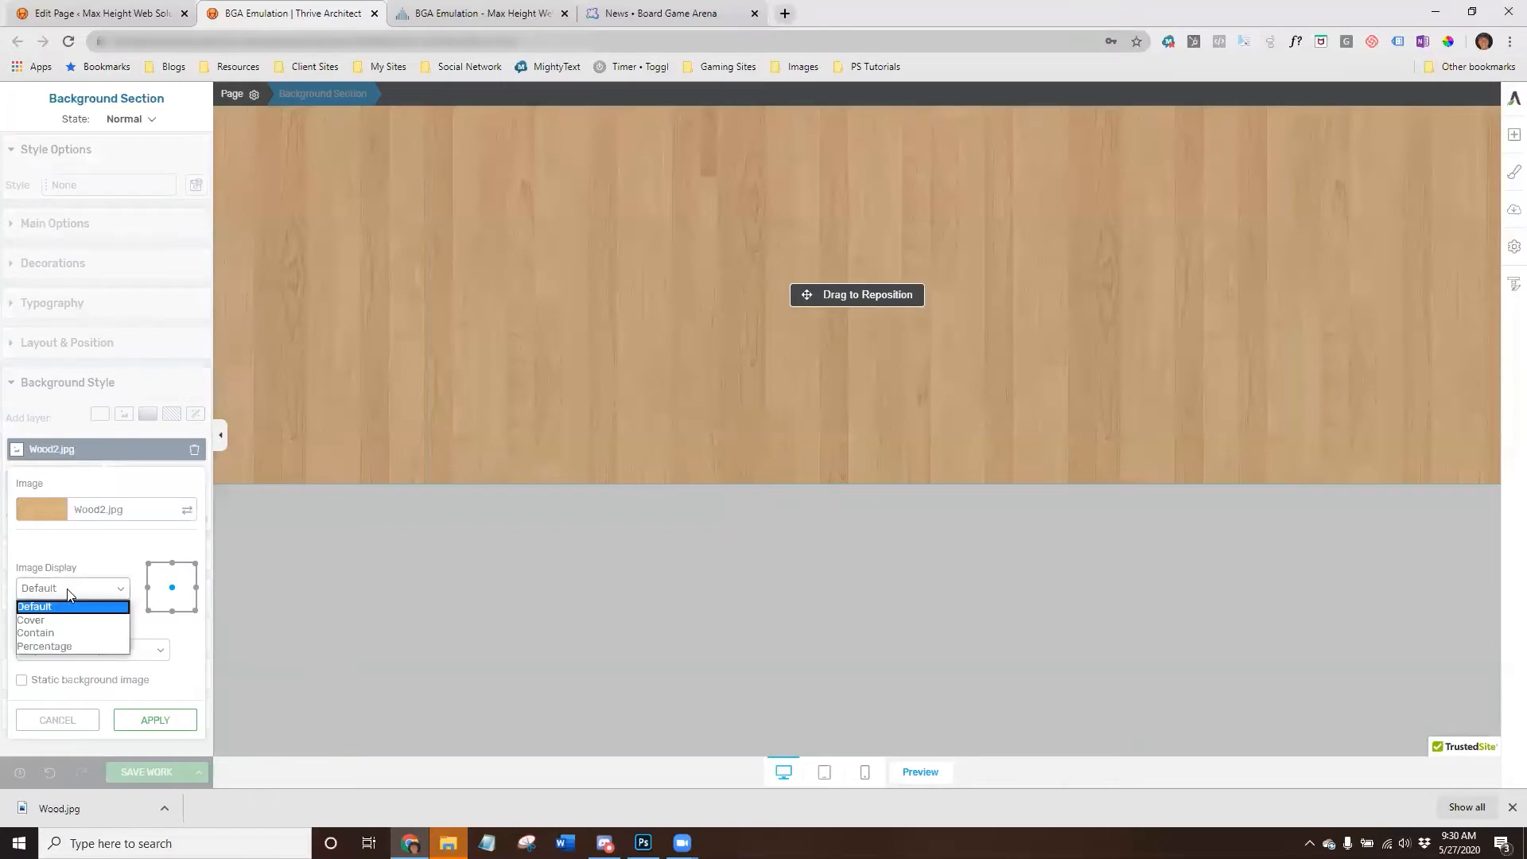
pyautogui.click(67, 626)
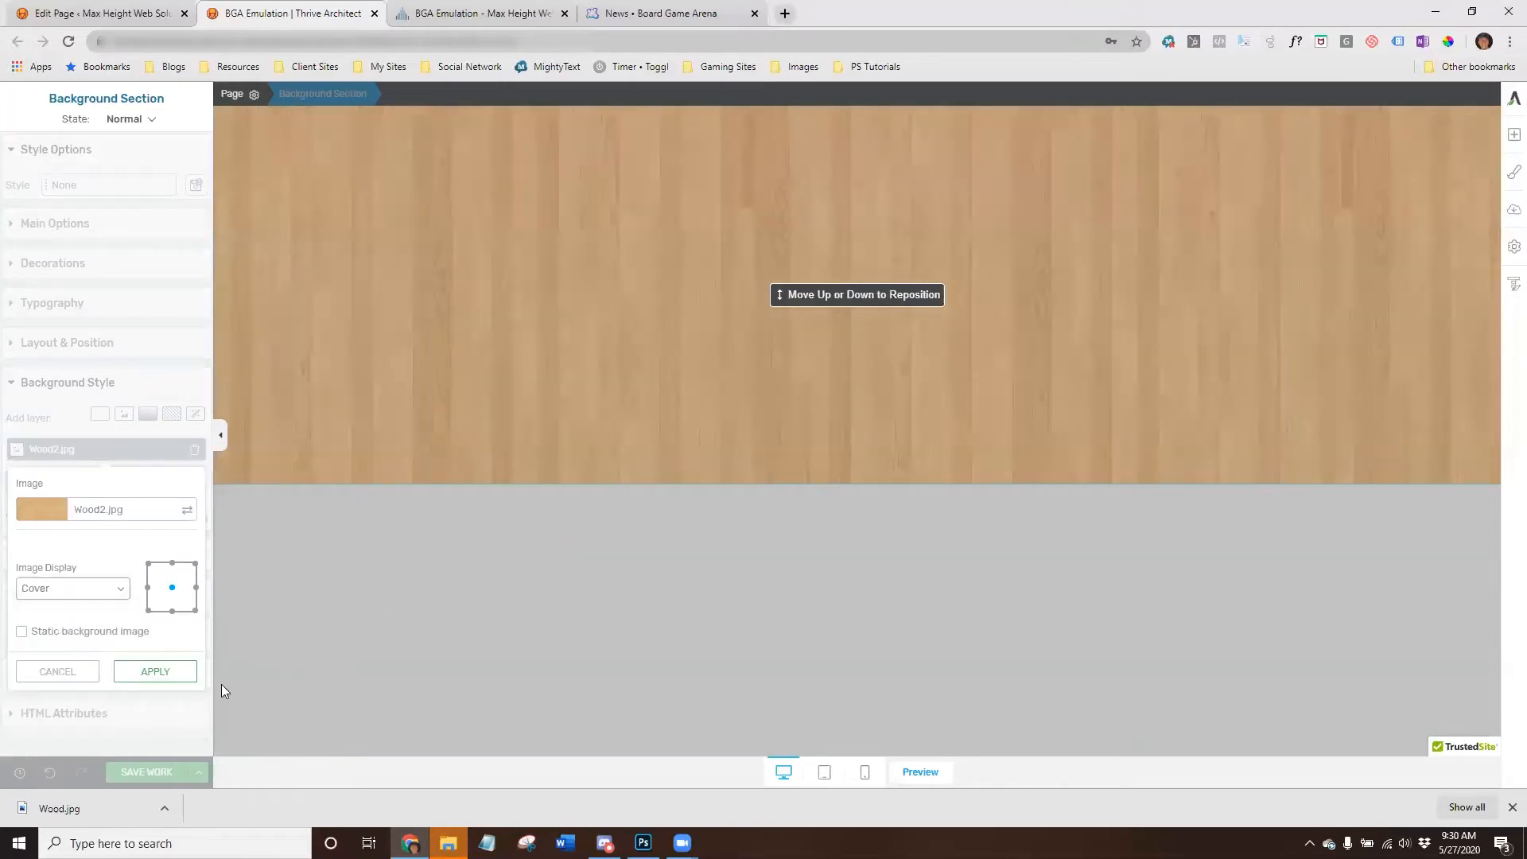
pyautogui.click(153, 673)
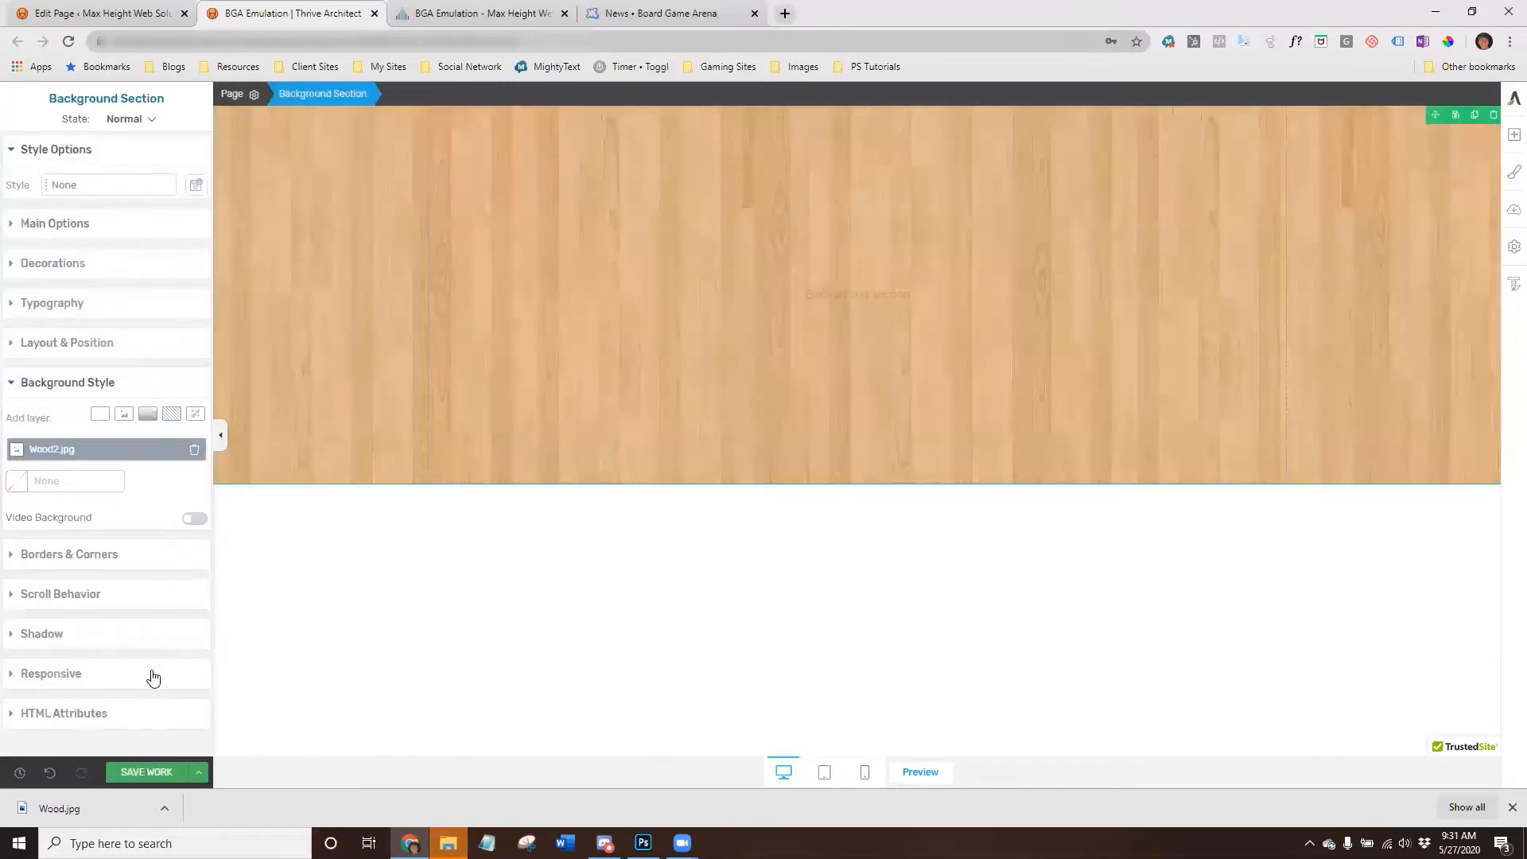
# Test the background section's minimum height at 1000 px, and reduce it to 562 px.
pyautogui.click(70, 223)
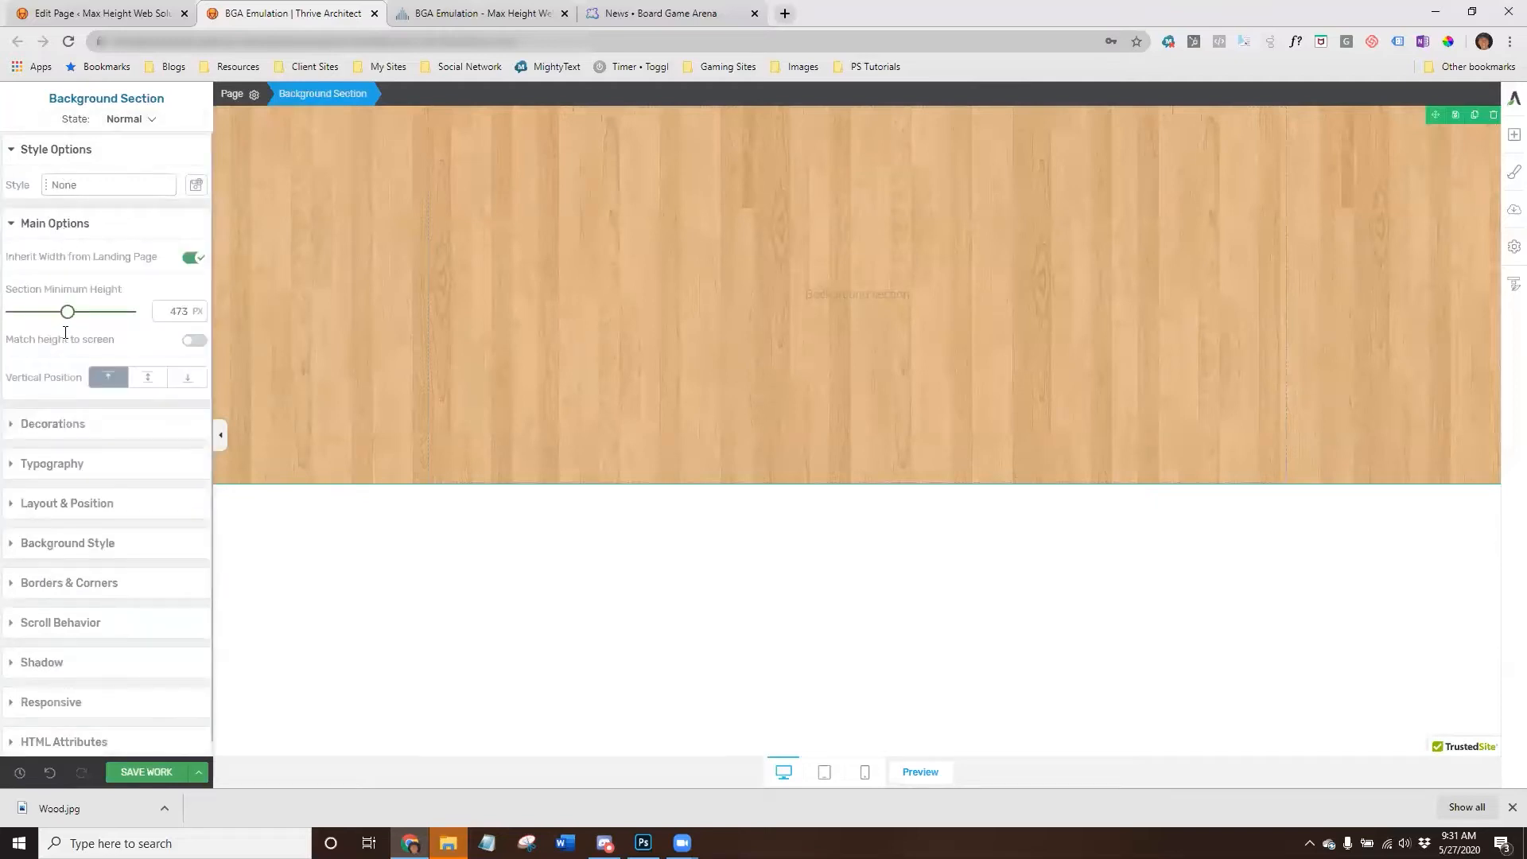
pyautogui.moveTo(66, 312); pyautogui.dragTo(156, 323)
pyautogui.scroll(-2, 521, 364)
pyautogui.scroll(2, 897, 549)
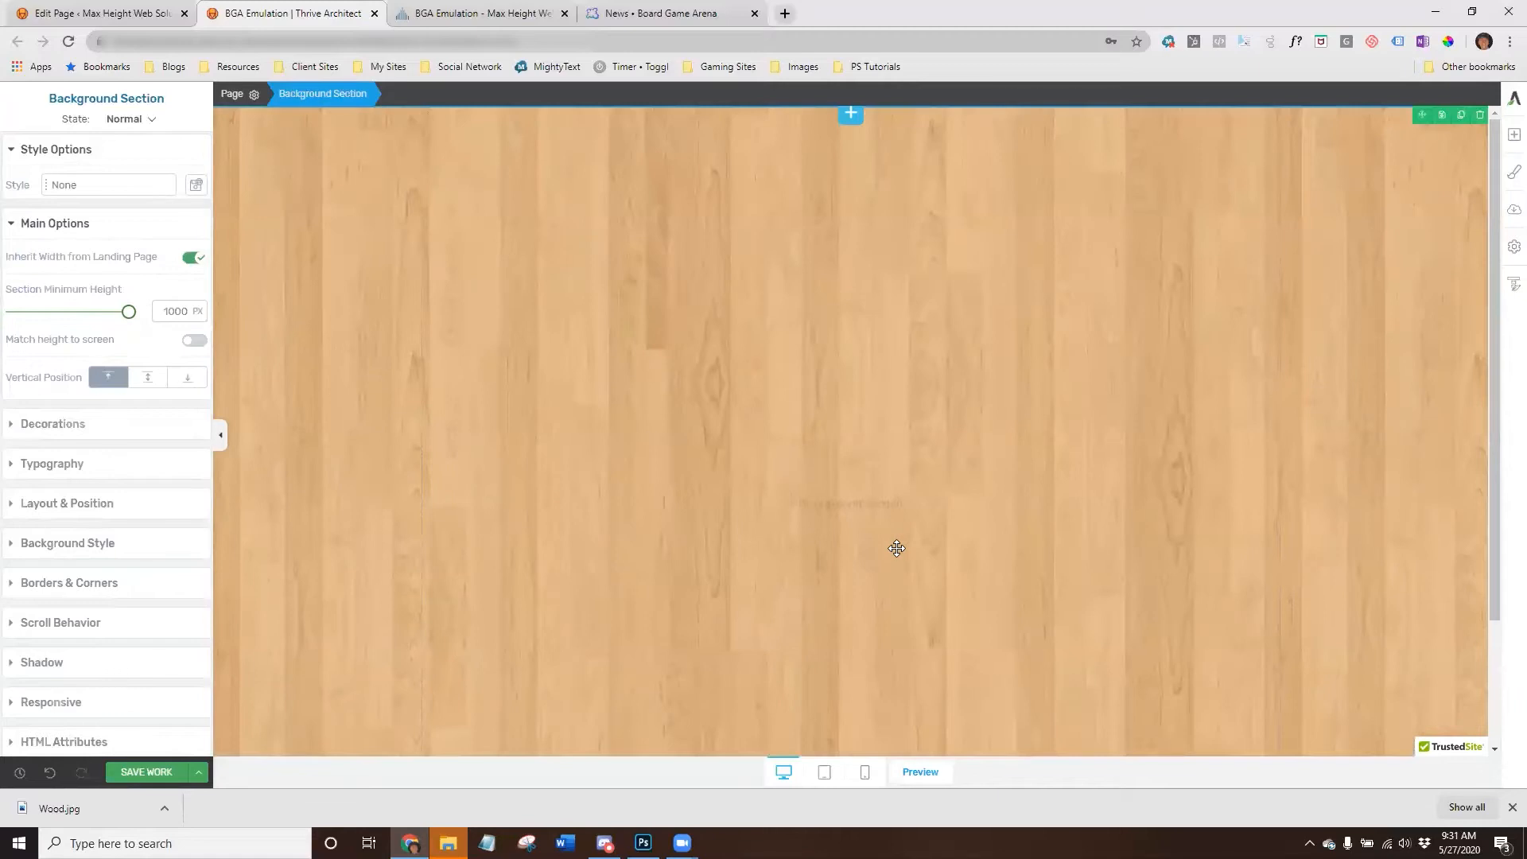
pyautogui.moveTo(127, 320)
pyautogui.mouseDown()
pyautogui.moveTo(45, 318)
pyautogui.moveTo(129, 318)
pyautogui.moveTo(76, 319)
pyautogui.moveTo(127, 342)
pyautogui.moveTo(103, 342)
pyautogui.moveTo(142, 340)
pyautogui.mouseUp()
pyautogui.moveTo(131, 315); pyautogui.dragTo(80, 325)
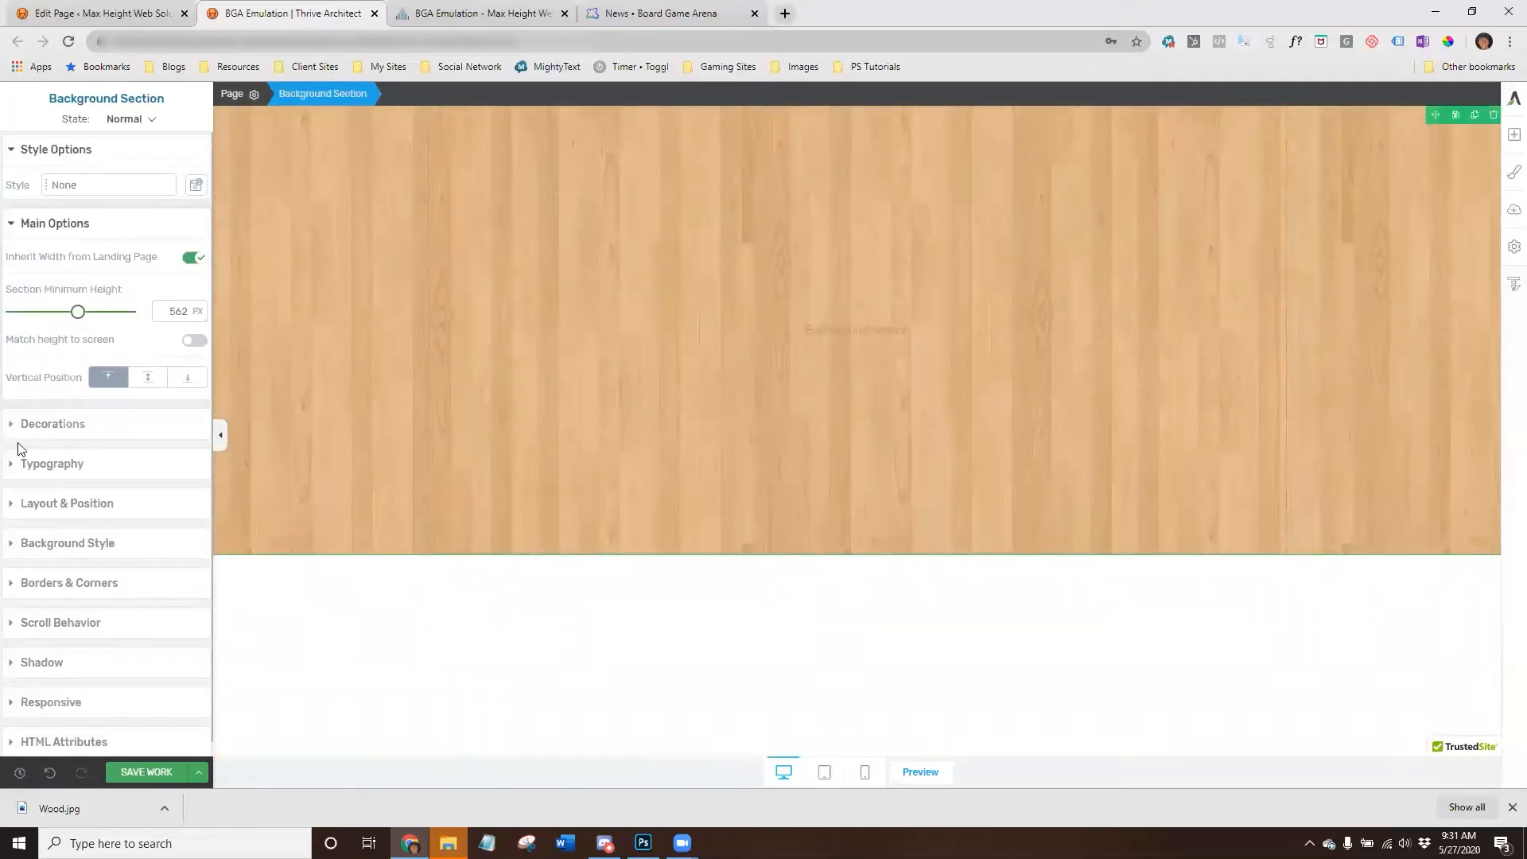
# Return the Wood2.jpg layer's image display to Default with Repeat Vertically, and apply the change.
pyautogui.click(45, 546)
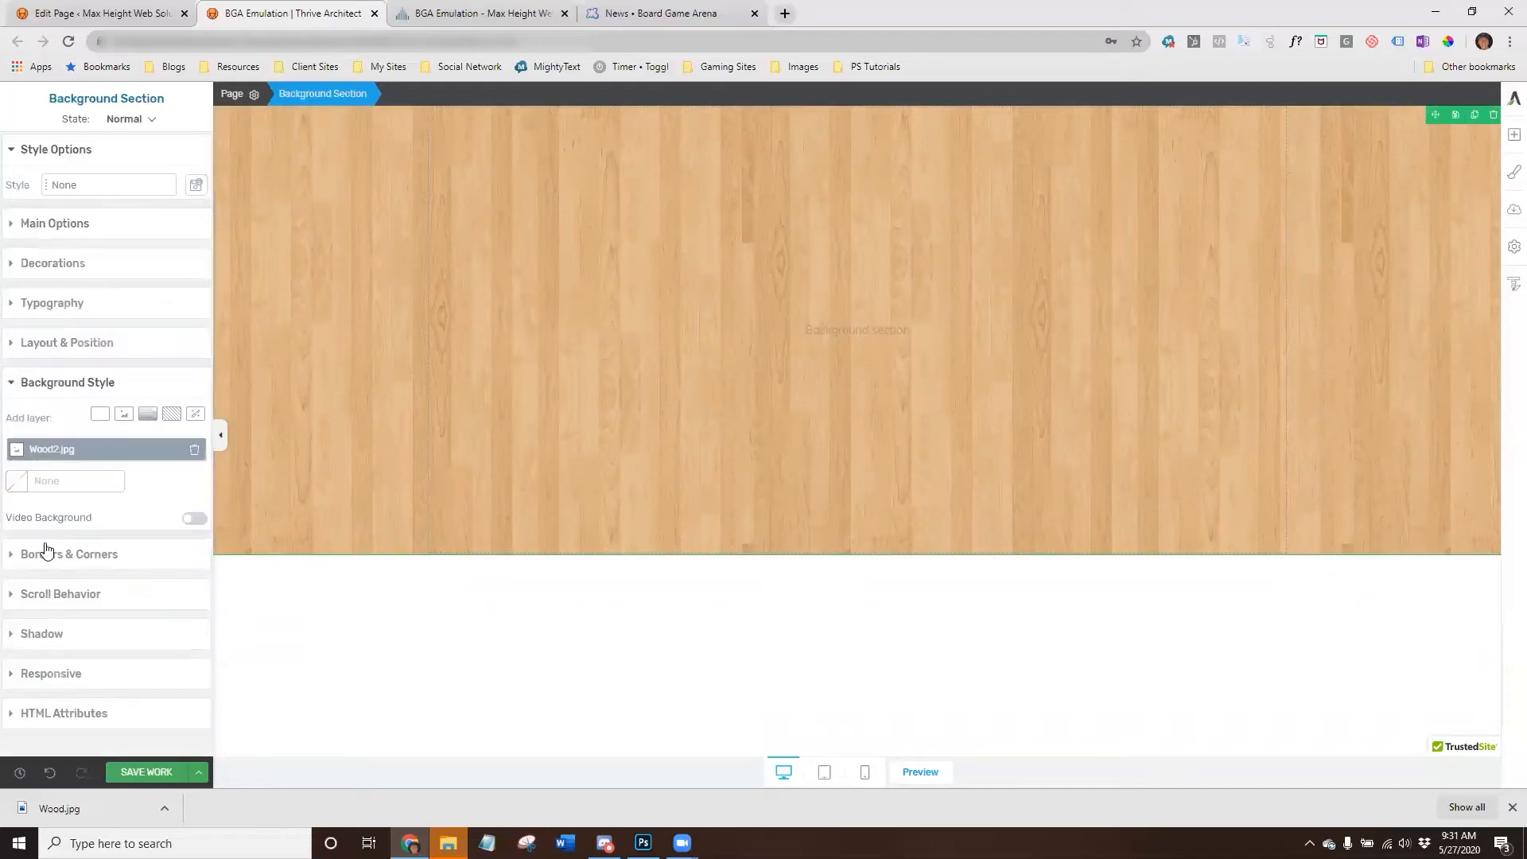
pyautogui.click(85, 452)
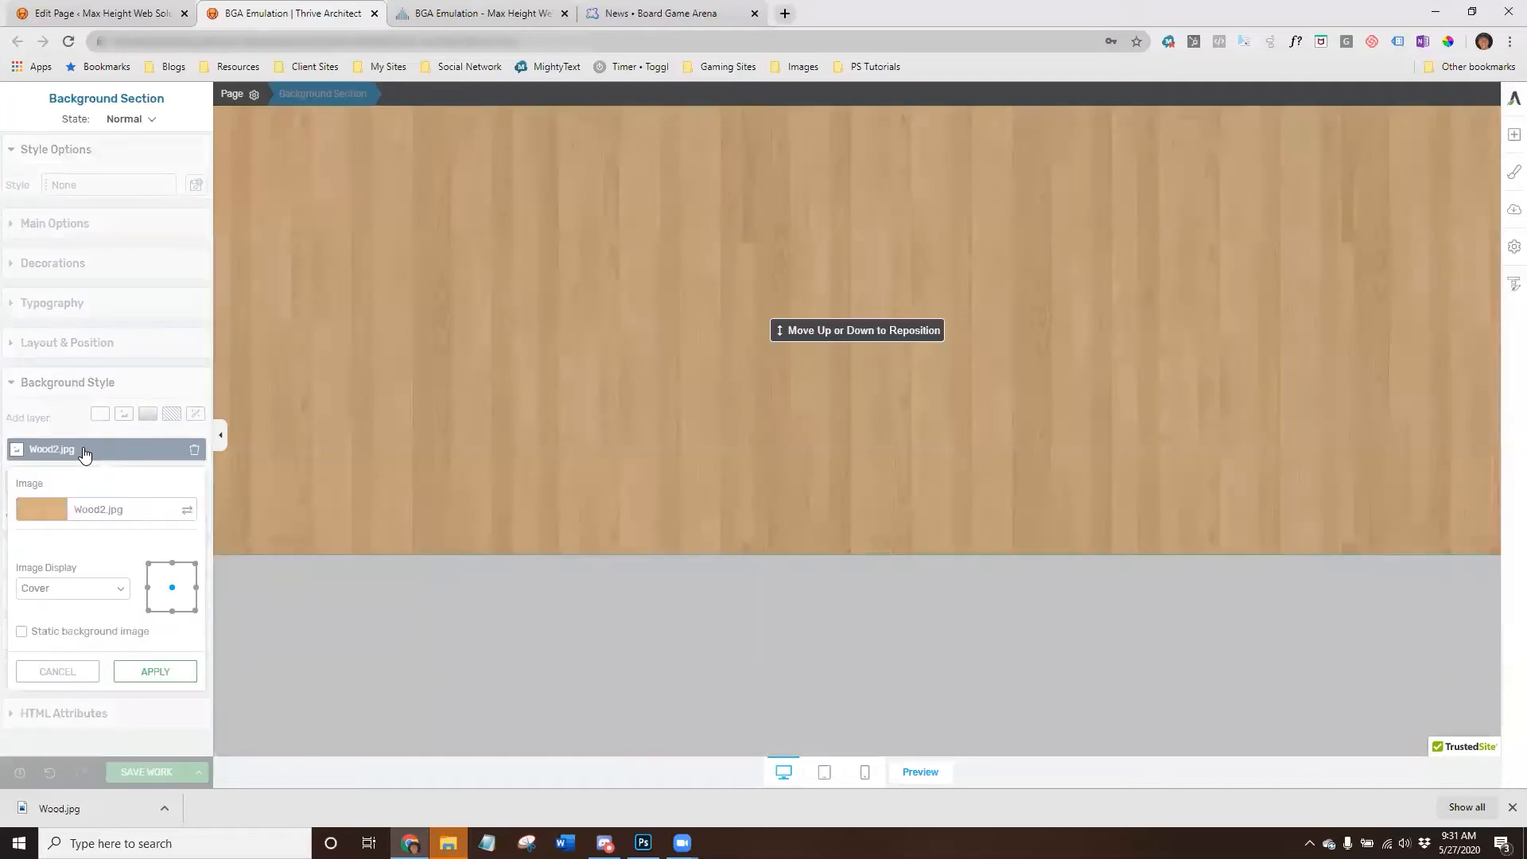
pyautogui.click(86, 593)
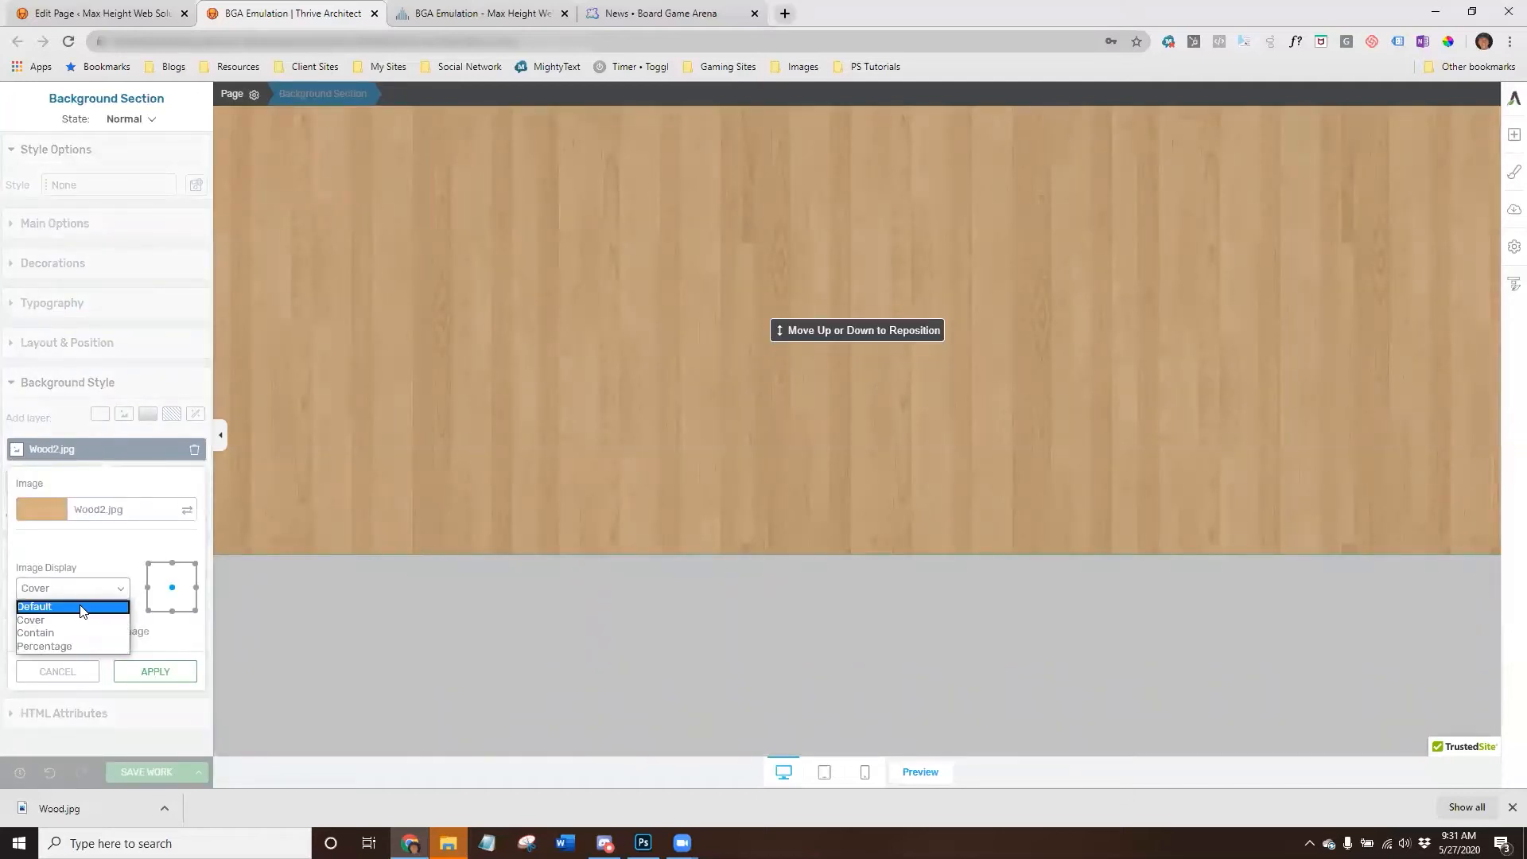
pyautogui.click(83, 607)
pyautogui.click(90, 652)
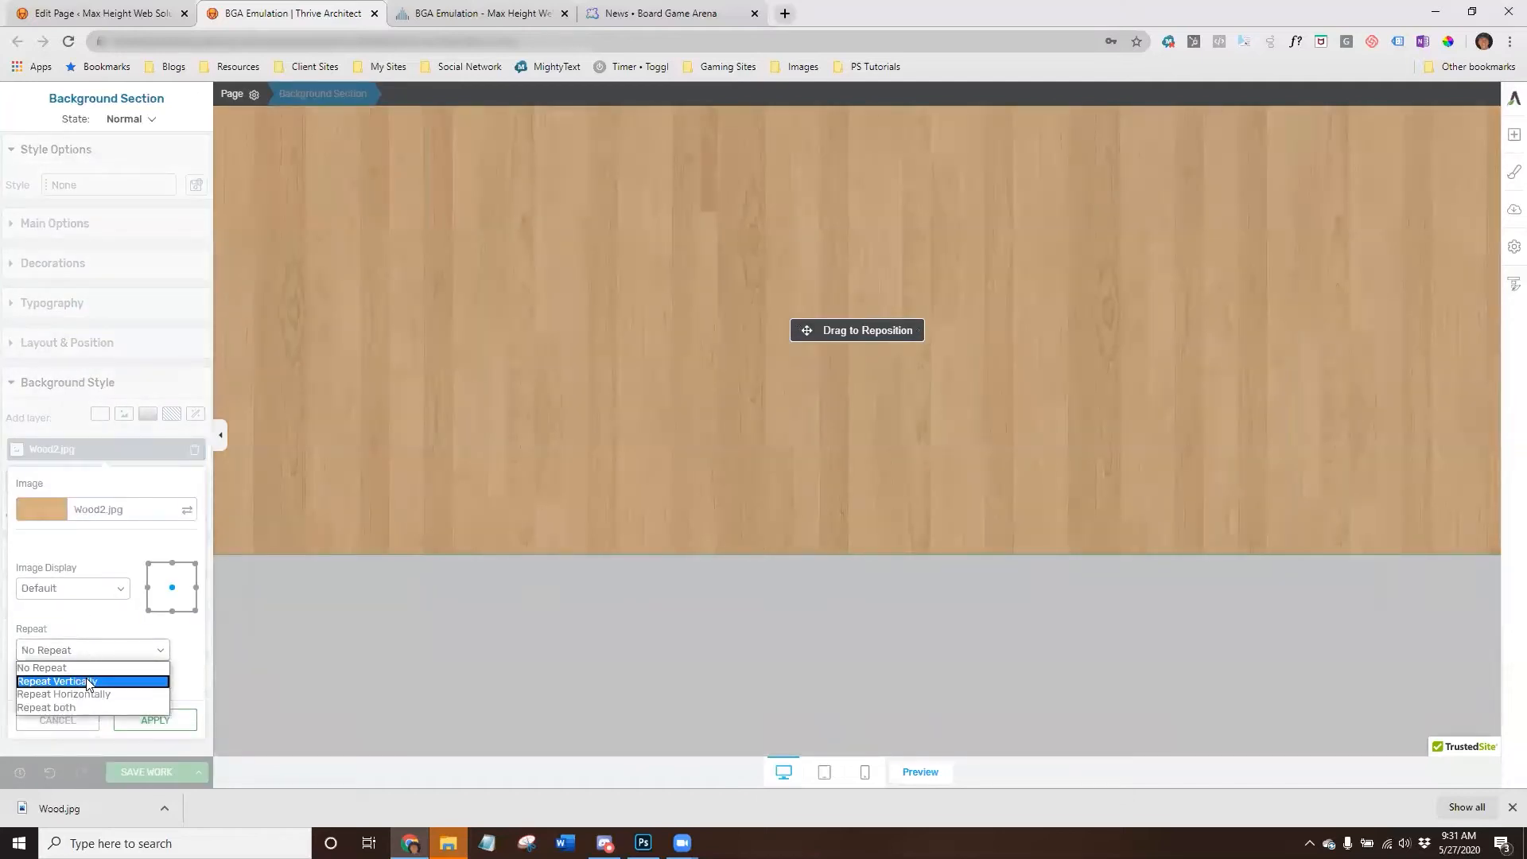
pyautogui.click(88, 682)
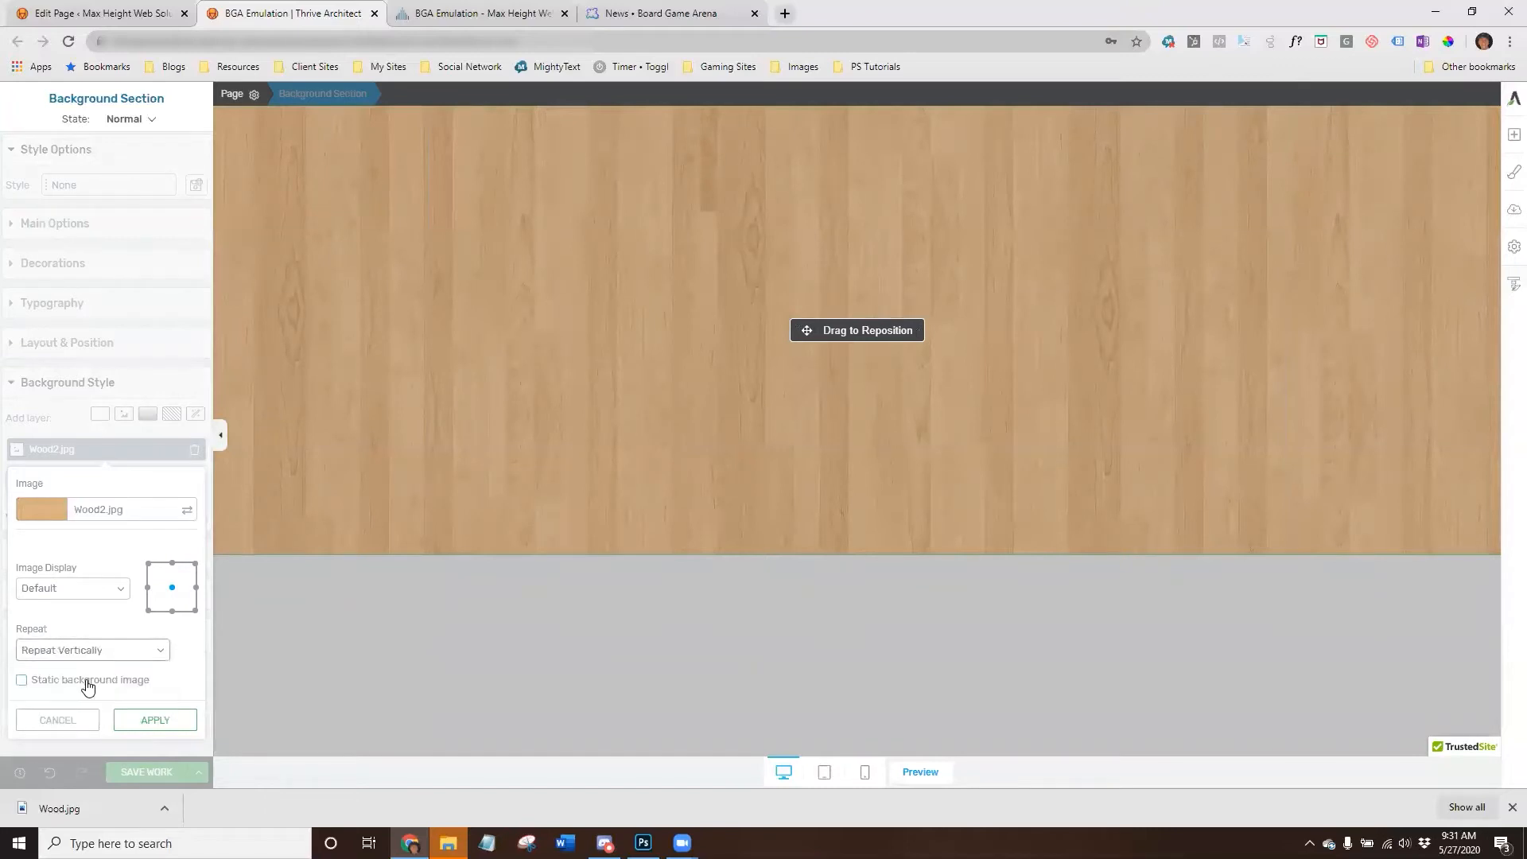
pyautogui.click(155, 722)
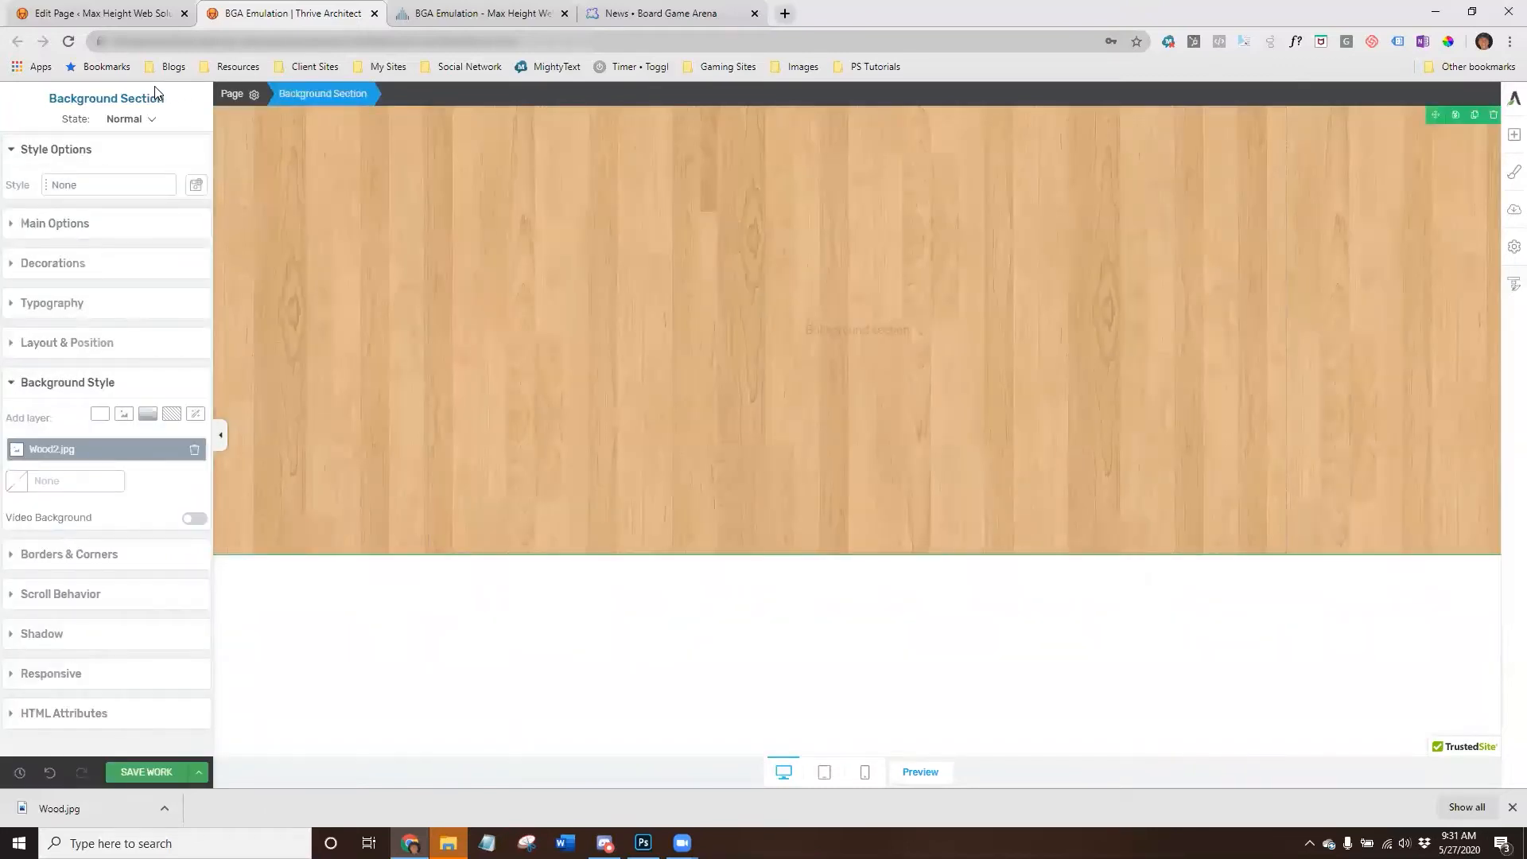
# Check the vertical tiling at a section minimum height of 1000 px, reduce the height to 603 px, and save the page.
pyautogui.click(70, 232)
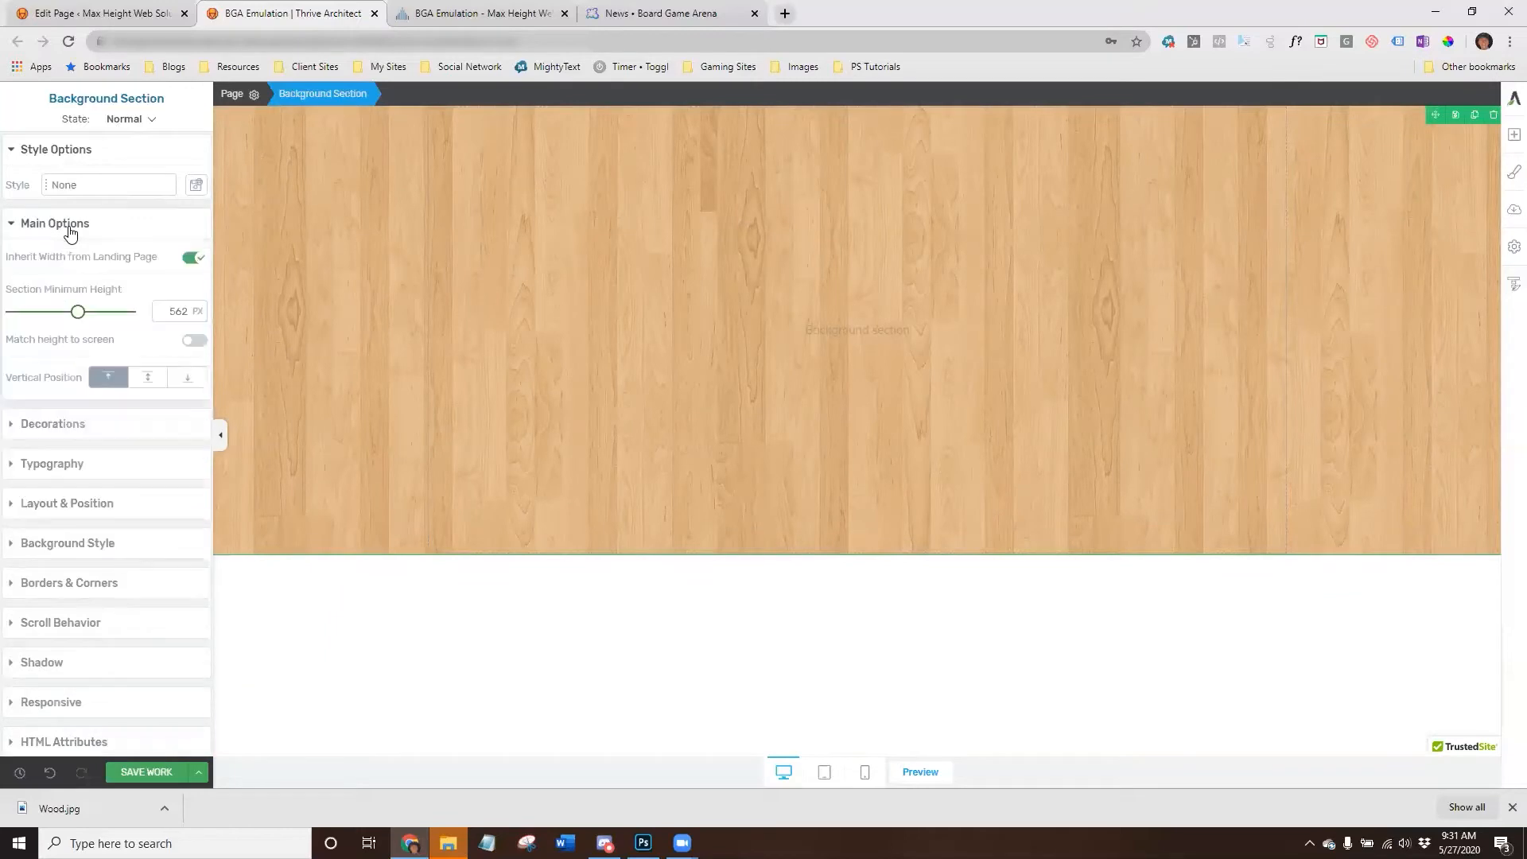
pyautogui.moveTo(78, 314); pyautogui.dragTo(154, 327)
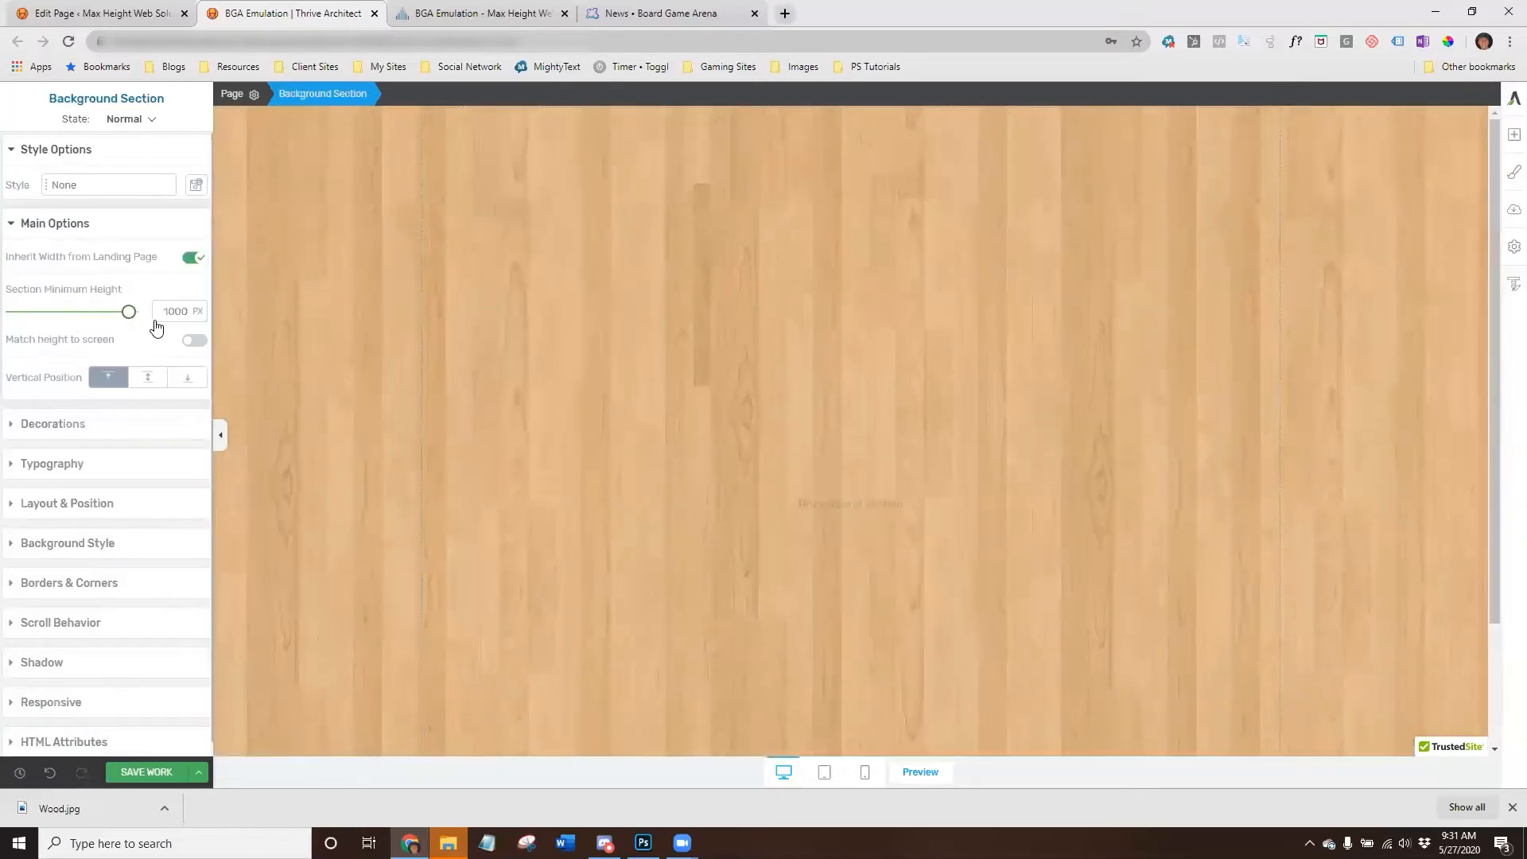
pyautogui.scroll(-2, 504, 397)
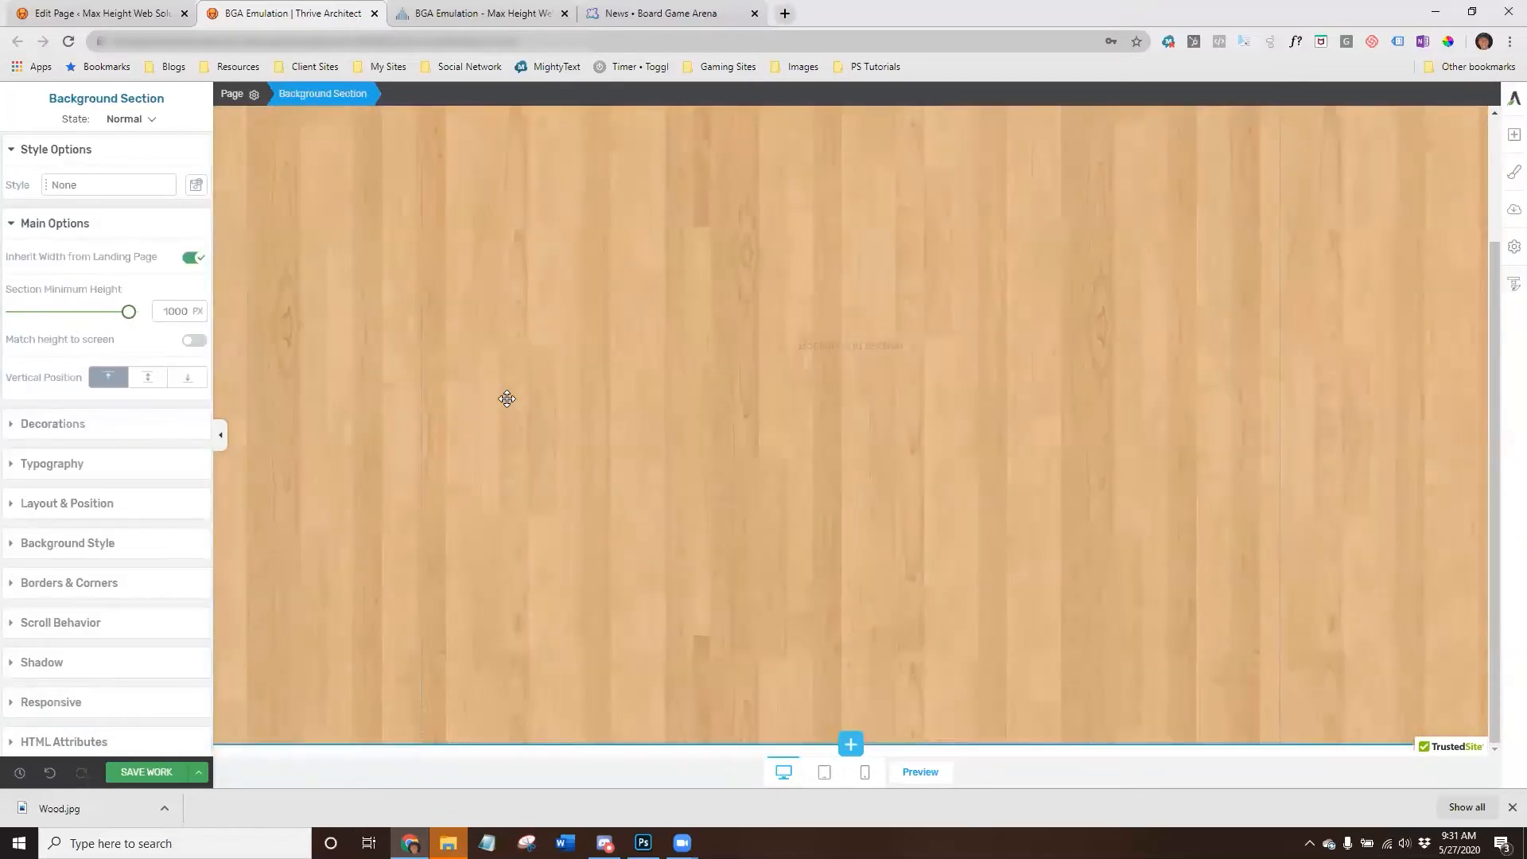
pyautogui.scroll(2, 508, 398)
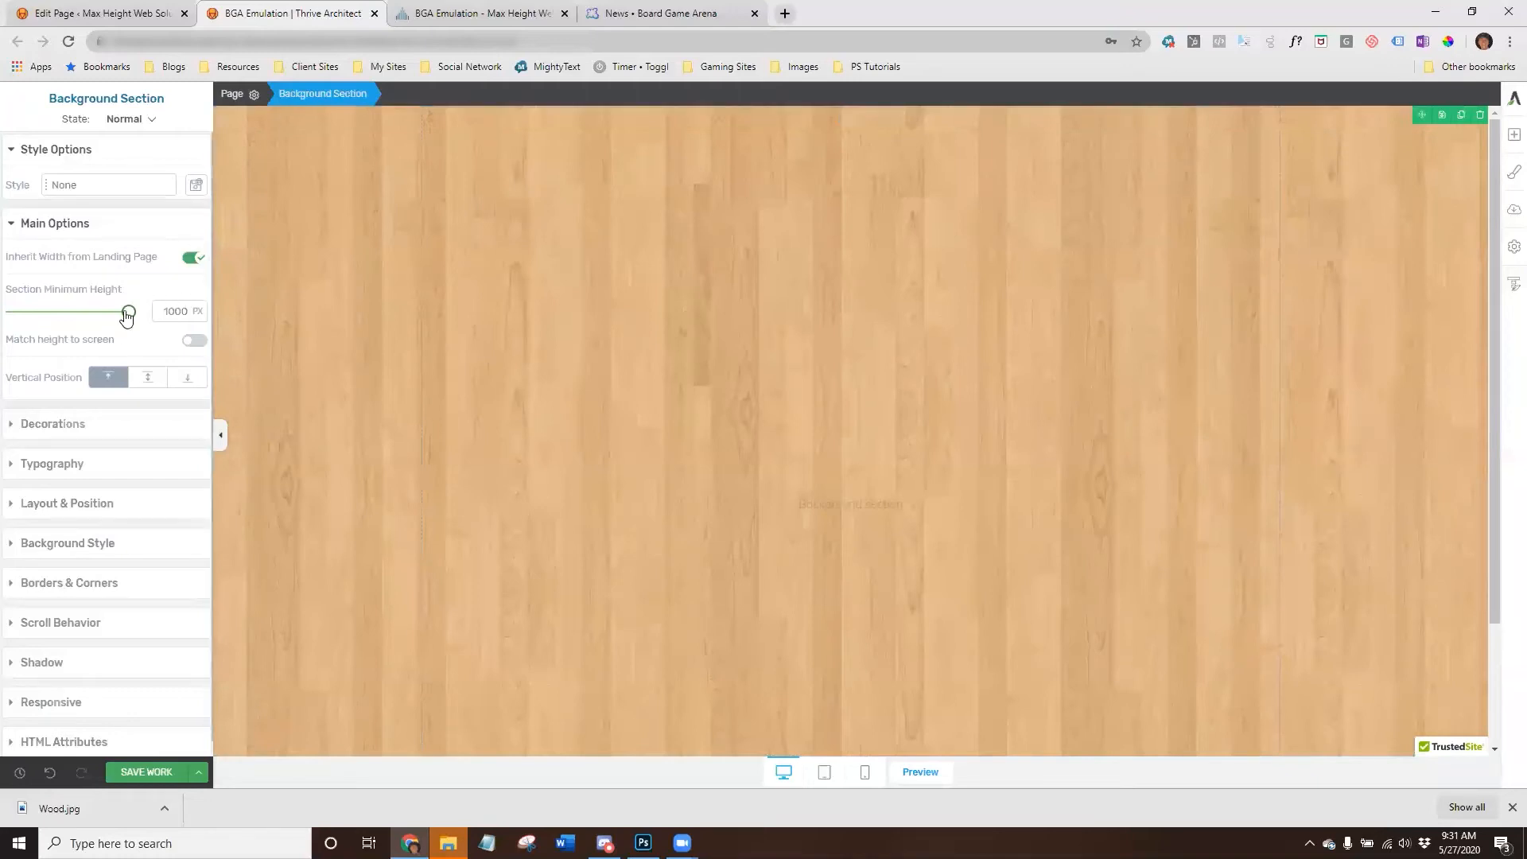
pyautogui.moveTo(127, 314); pyautogui.dragTo(85, 341)
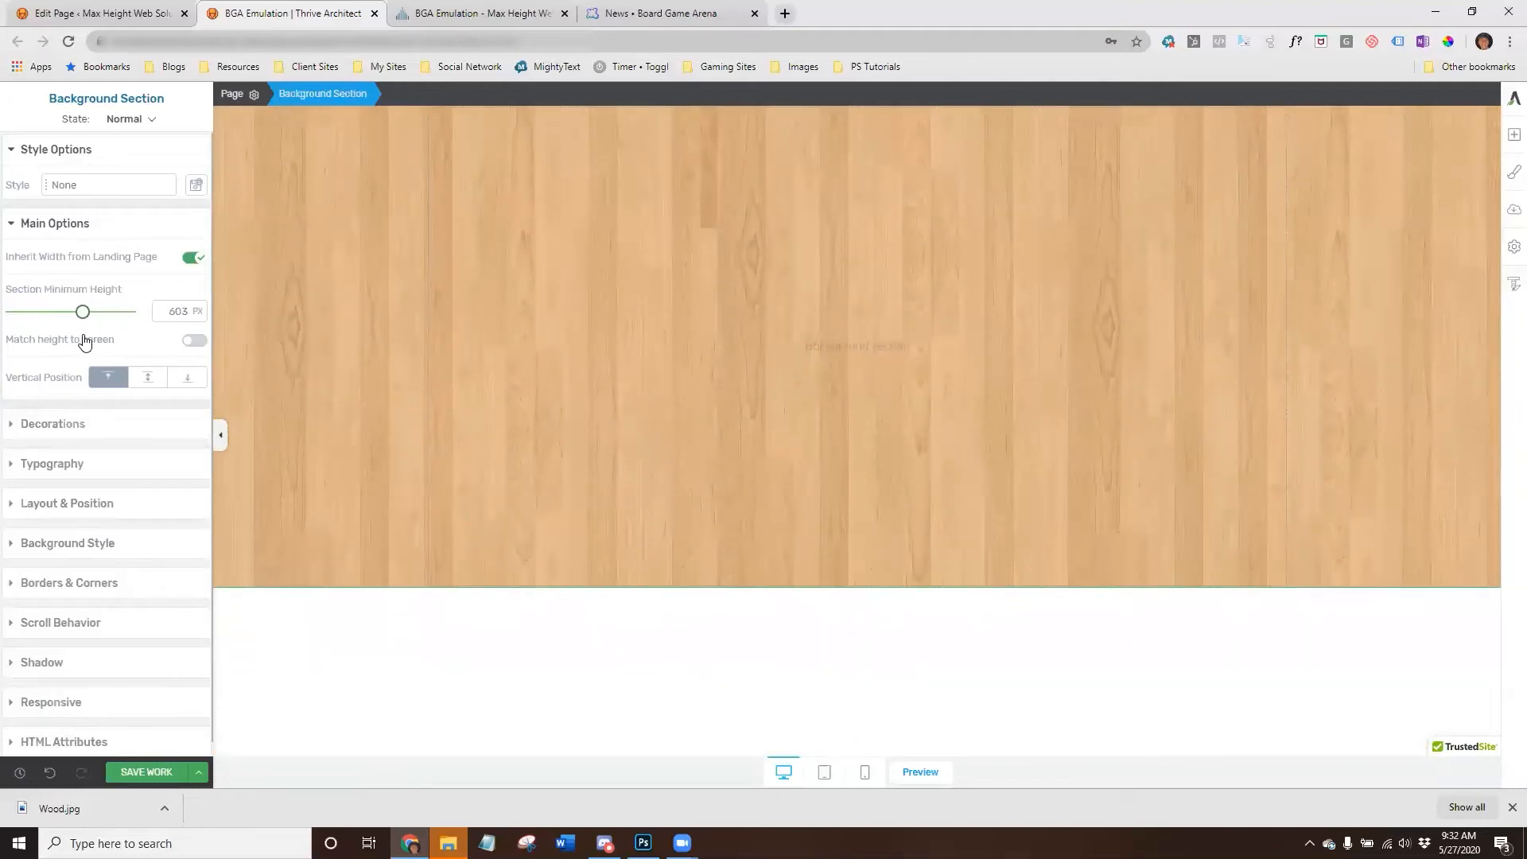
pyautogui.click(144, 777)
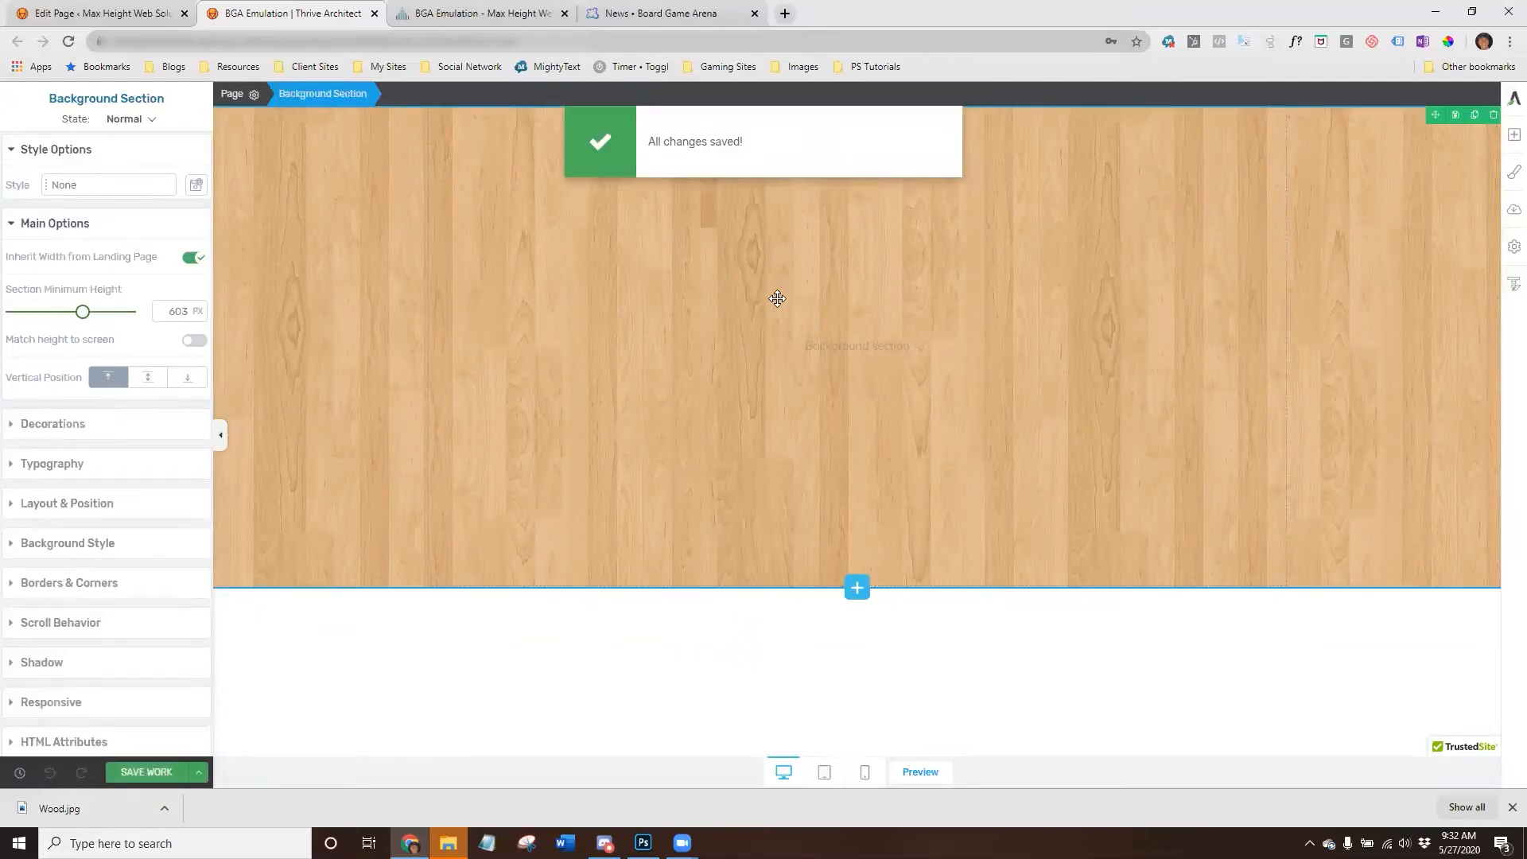
# Examine the post layout and wood background on the Board Game Arena news page, and return to the Thrive Architect editor.
pyautogui.click(616, 16)
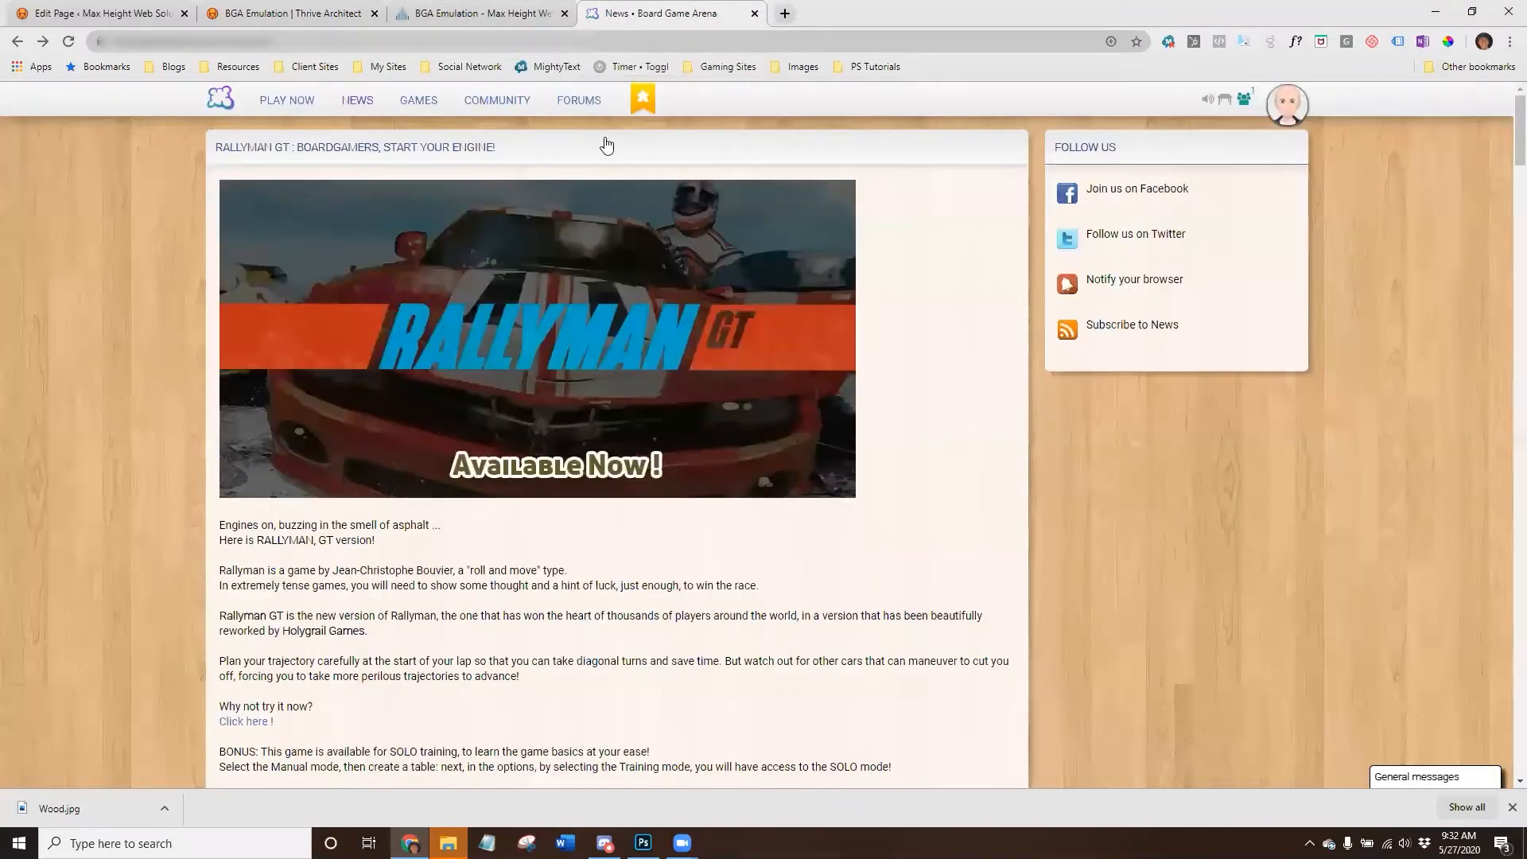
pyautogui.scroll(-3, 115, 309)
pyautogui.scroll(3, 237, 151)
pyautogui.scroll(-3, 167, 265)
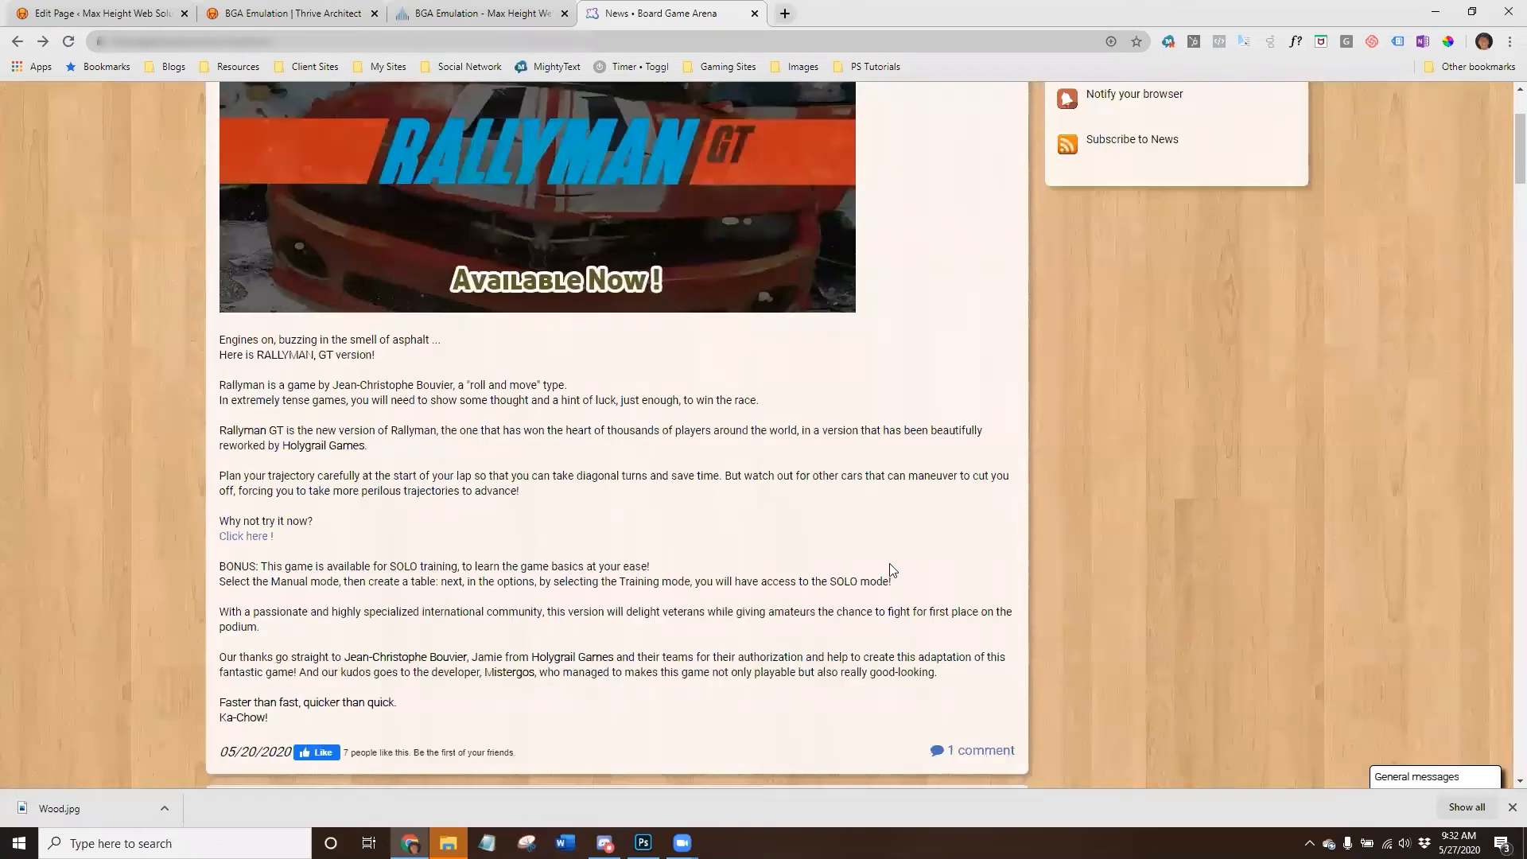
pyautogui.scroll(-15, 1093, 582)
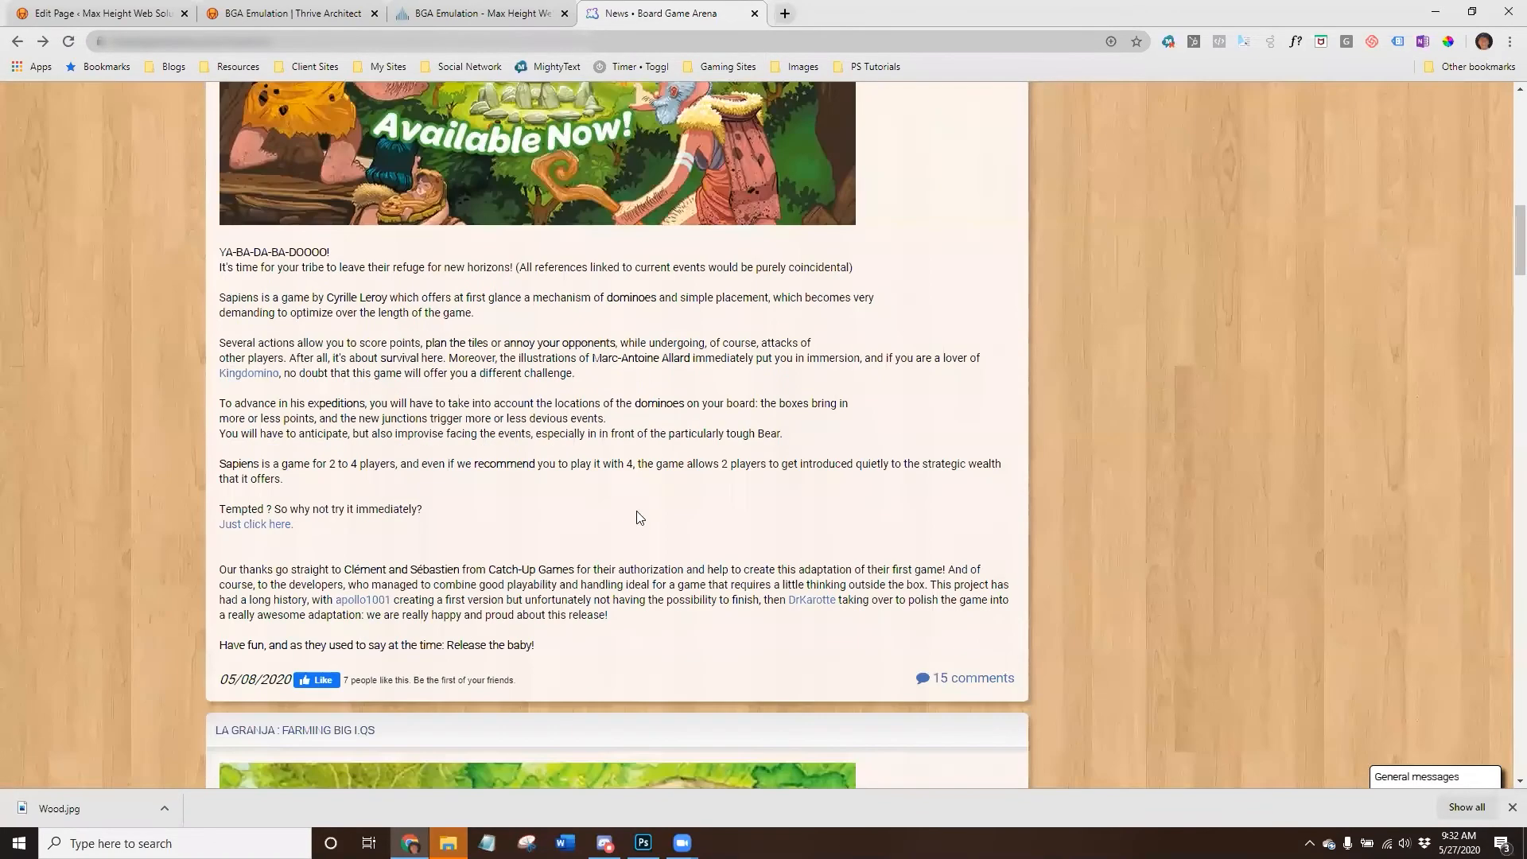
pyautogui.scroll(15, 640, 518)
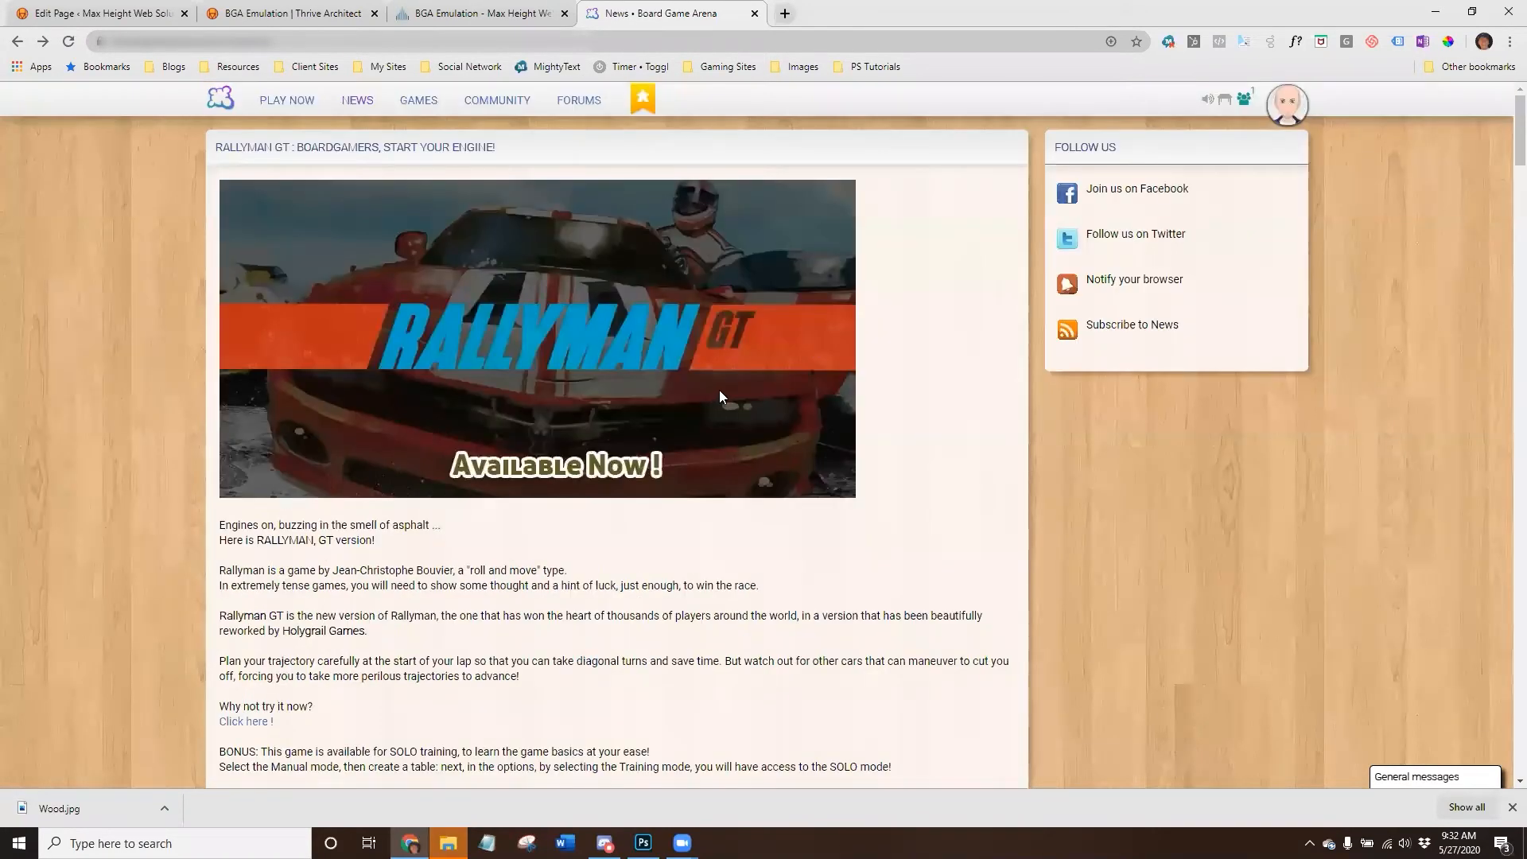
pyautogui.click(305, 18)
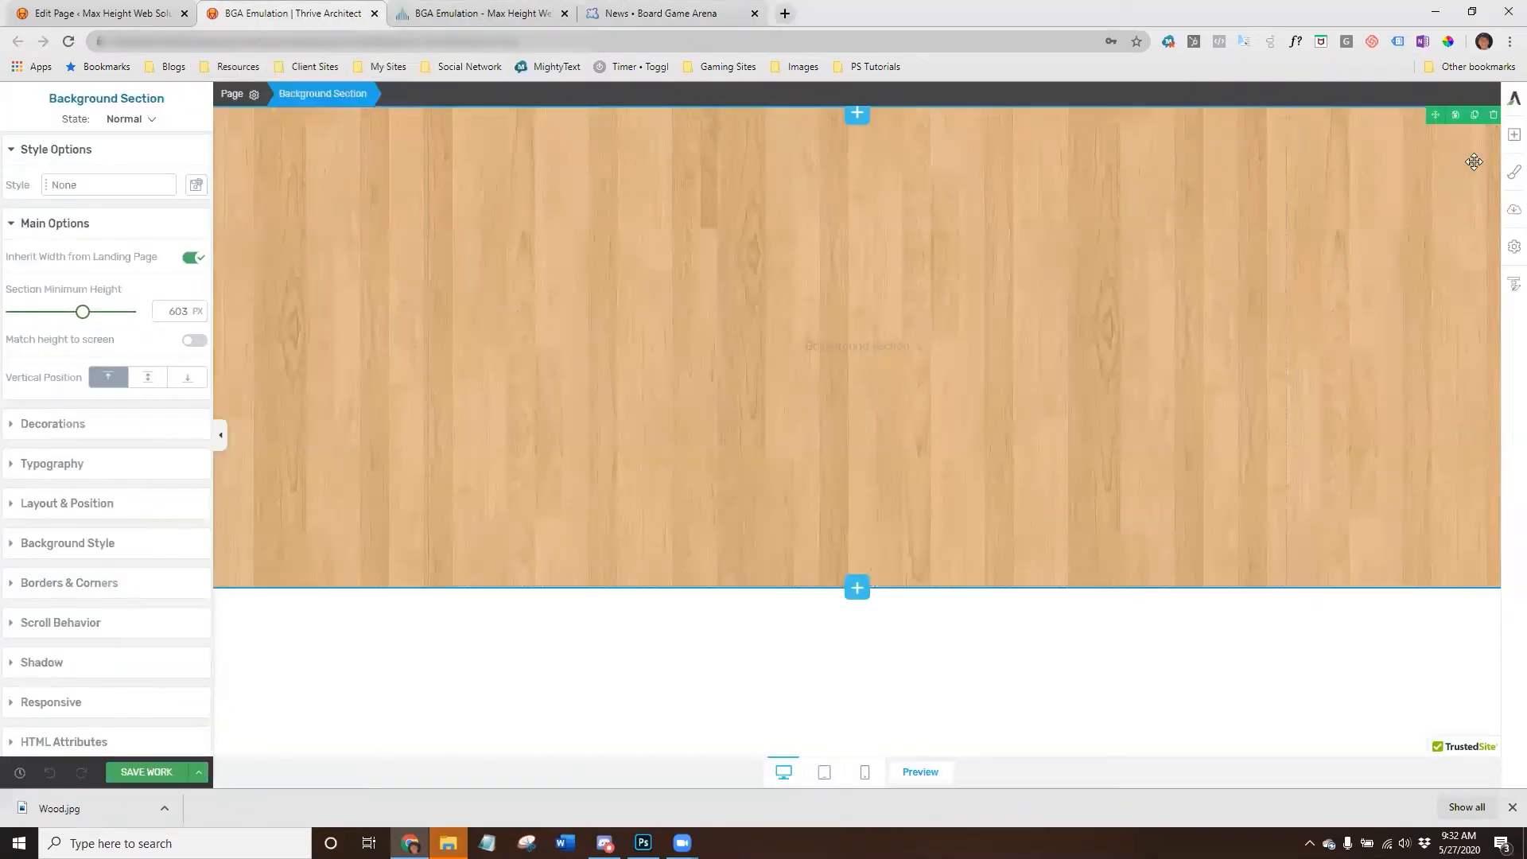
# Search the elements for "post" and add a Post List element inside the background section.
pyautogui.click(1513, 134)
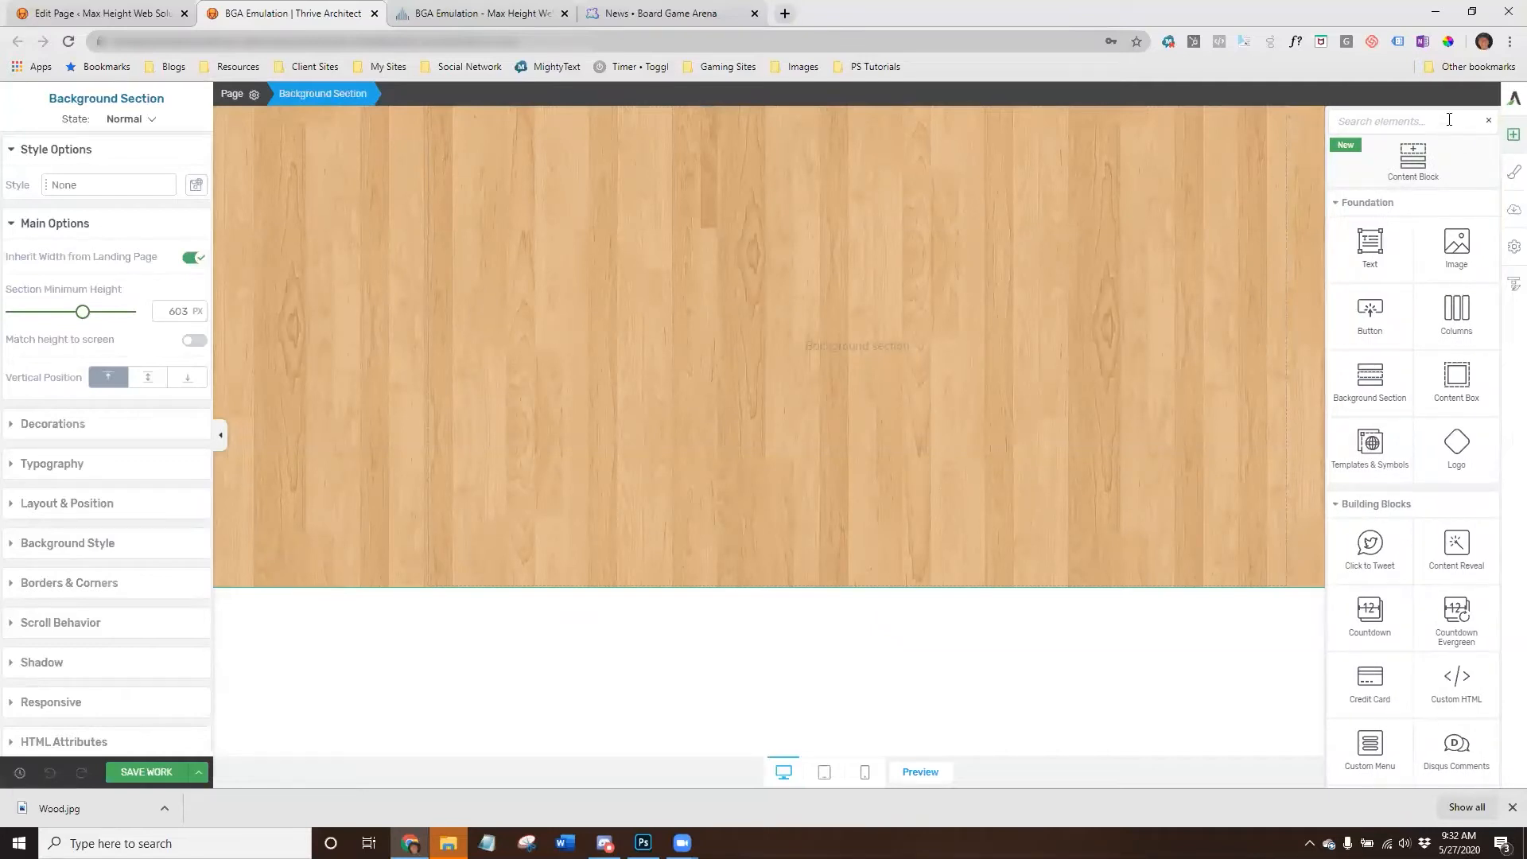
pyautogui.write('post')
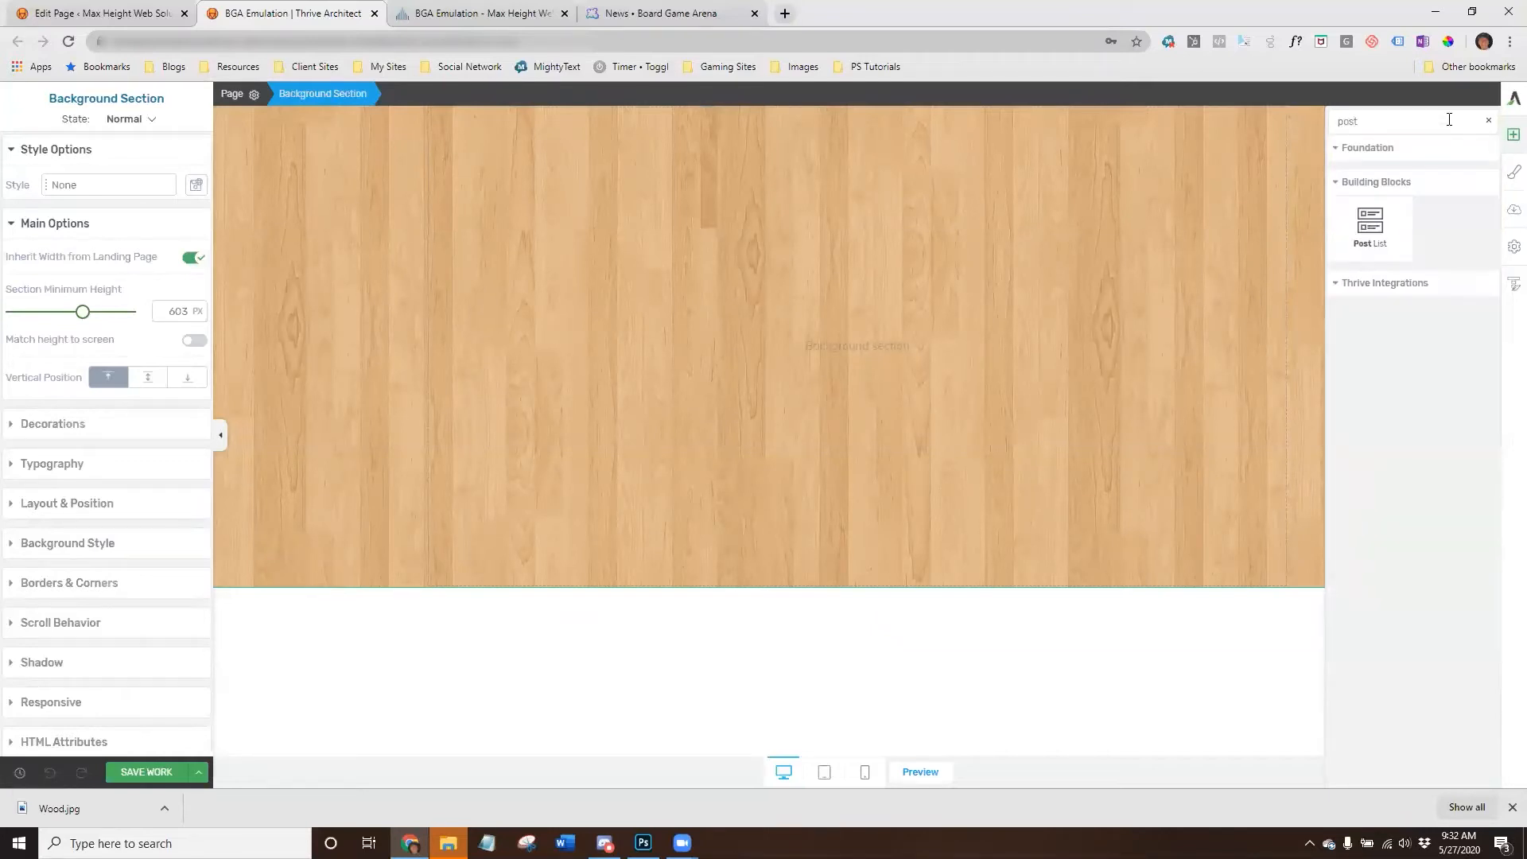
pyautogui.moveTo(1367, 227); pyautogui.dragTo(743, 350)
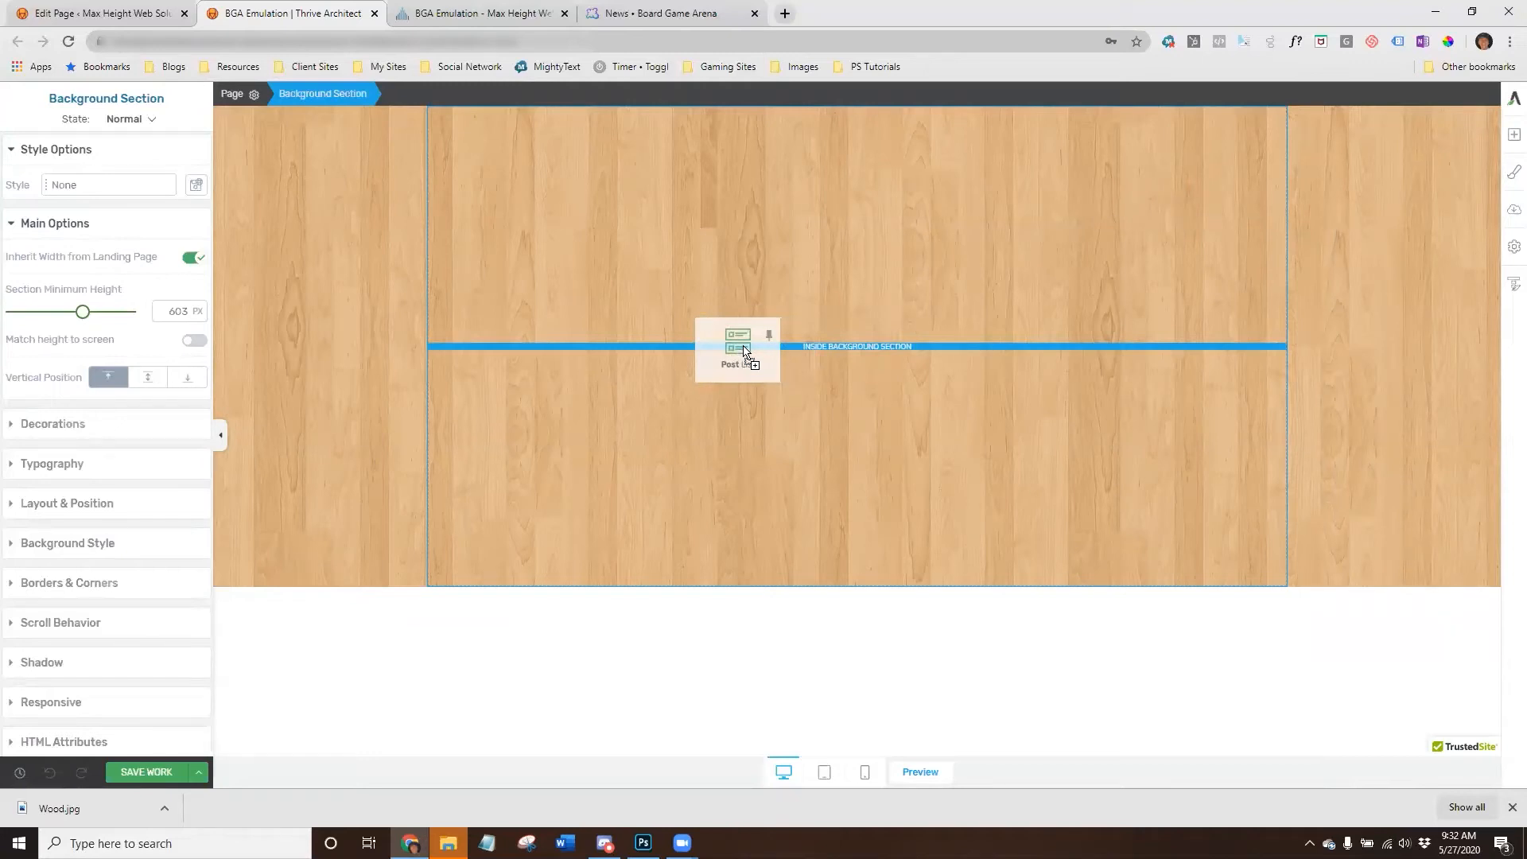
pyautogui.moveTo(744, 348); pyautogui.dragTo(743, 345)
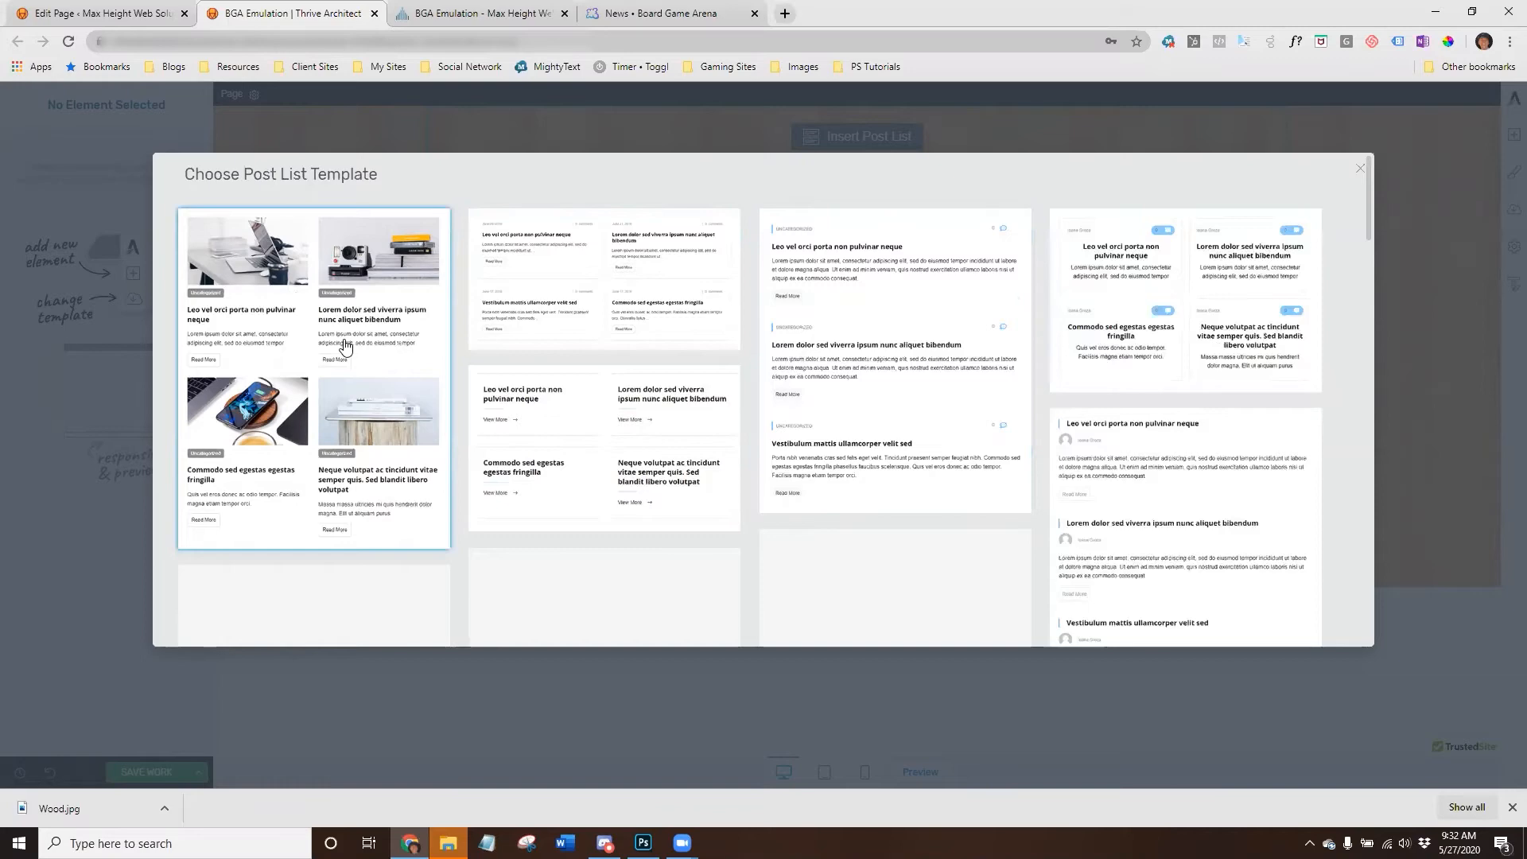
# Browse the Post List templates and apply the first one, Default Post List, a grid with featured images, category labels and Read More buttons.
pyautogui.scroll(-10, 605, 434)
pyautogui.scroll(10, 608, 436)
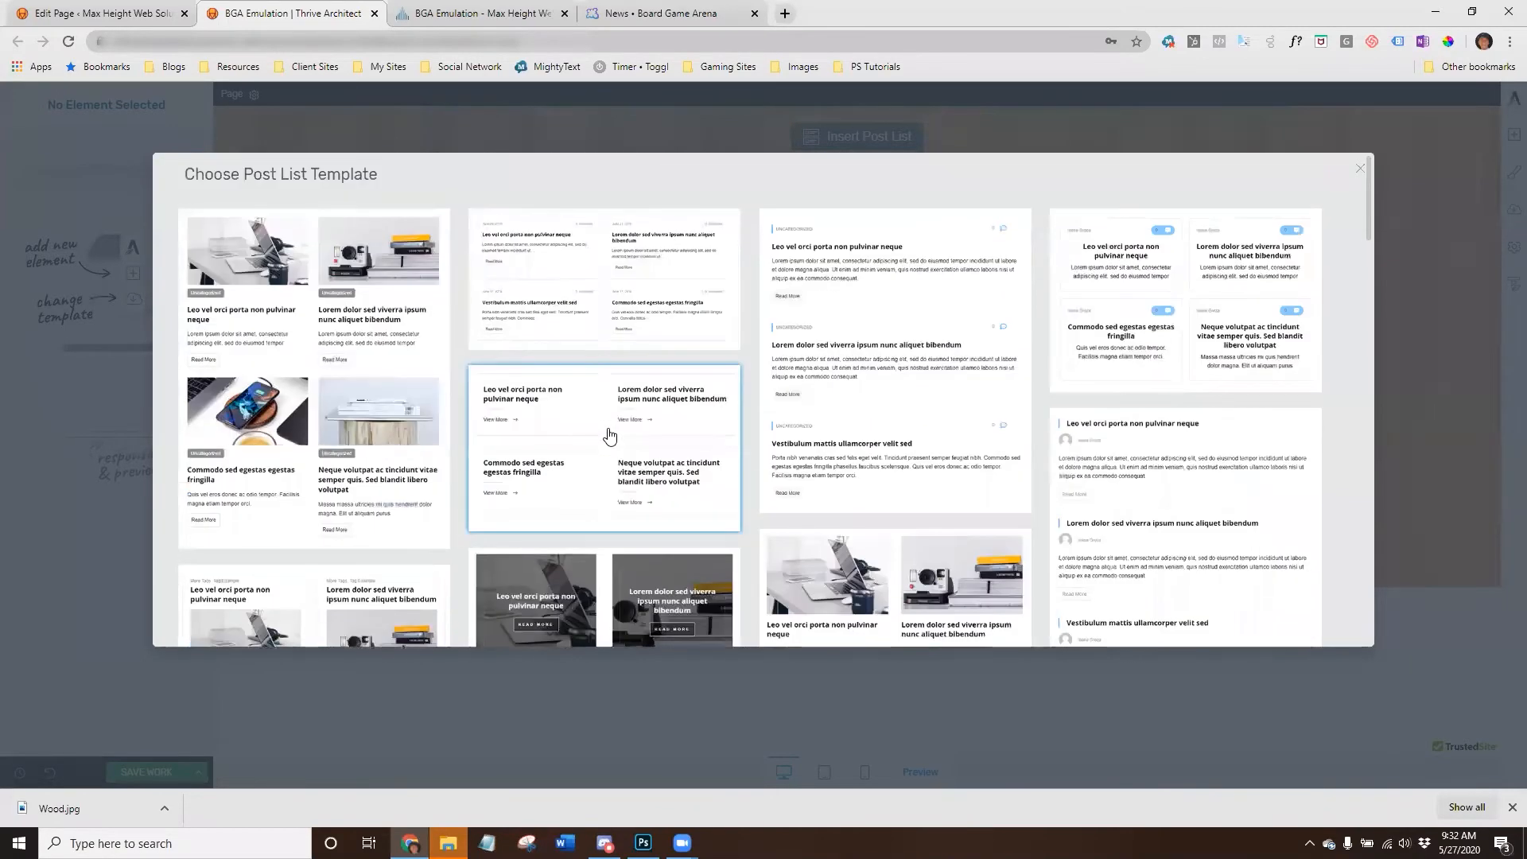
pyautogui.scroll(-10, 608, 435)
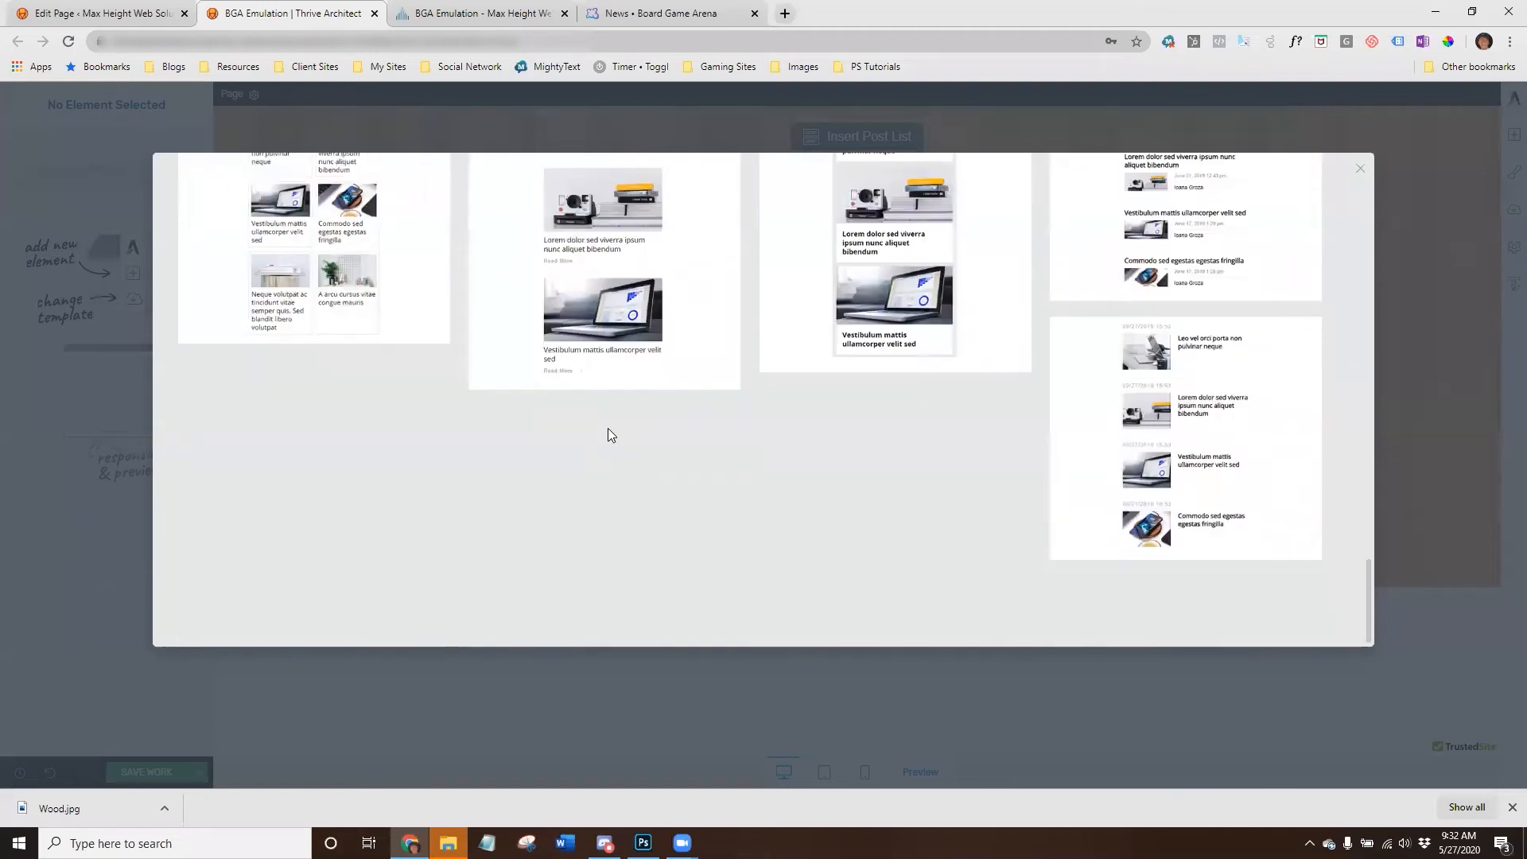
pyautogui.scroll(2, 608, 430)
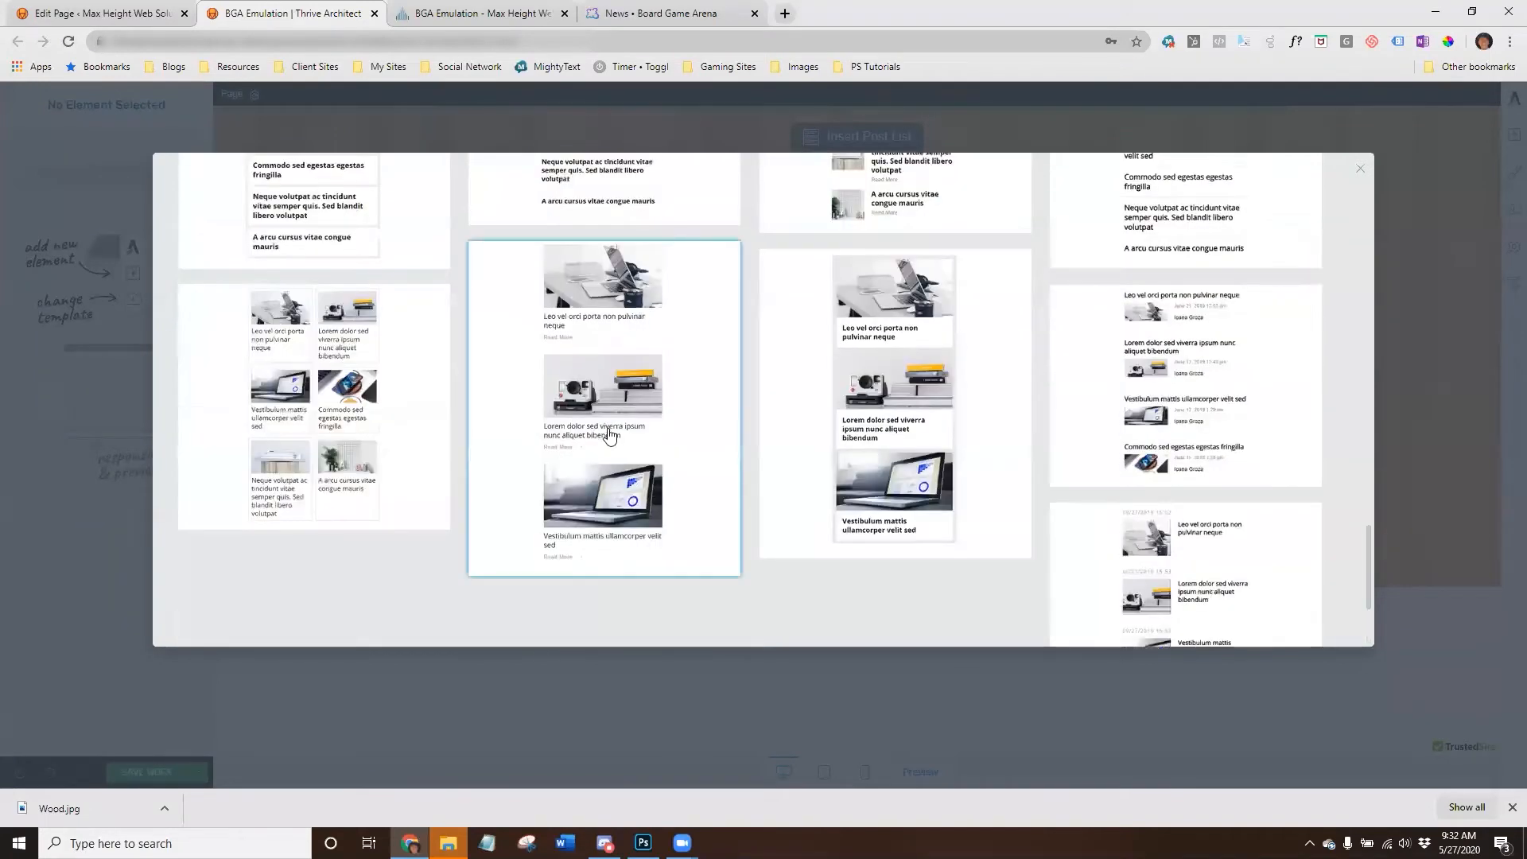
pyautogui.scroll(10, 610, 434)
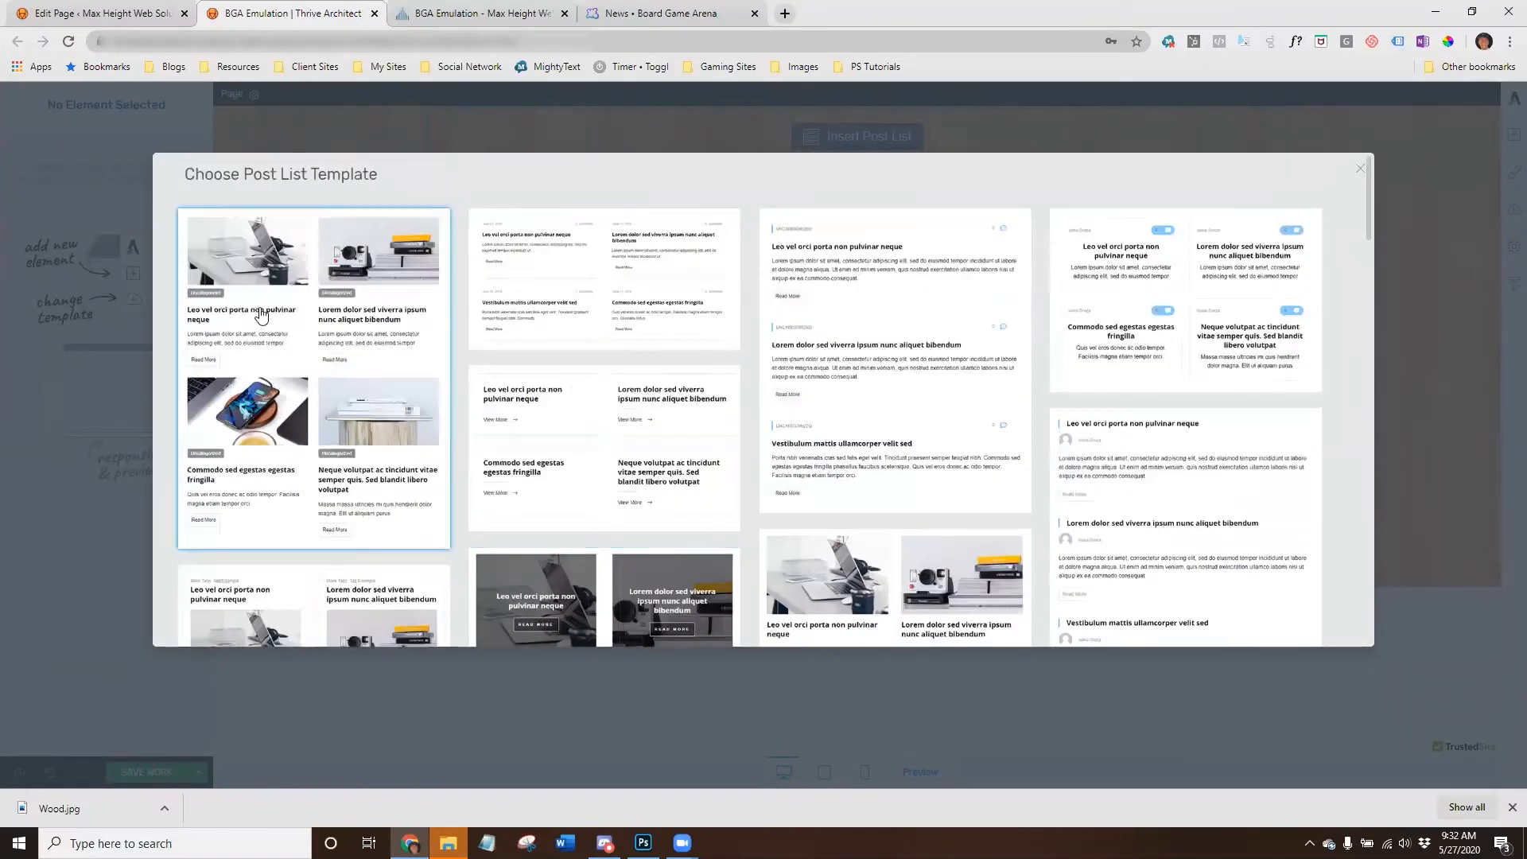
pyautogui.click(262, 315)
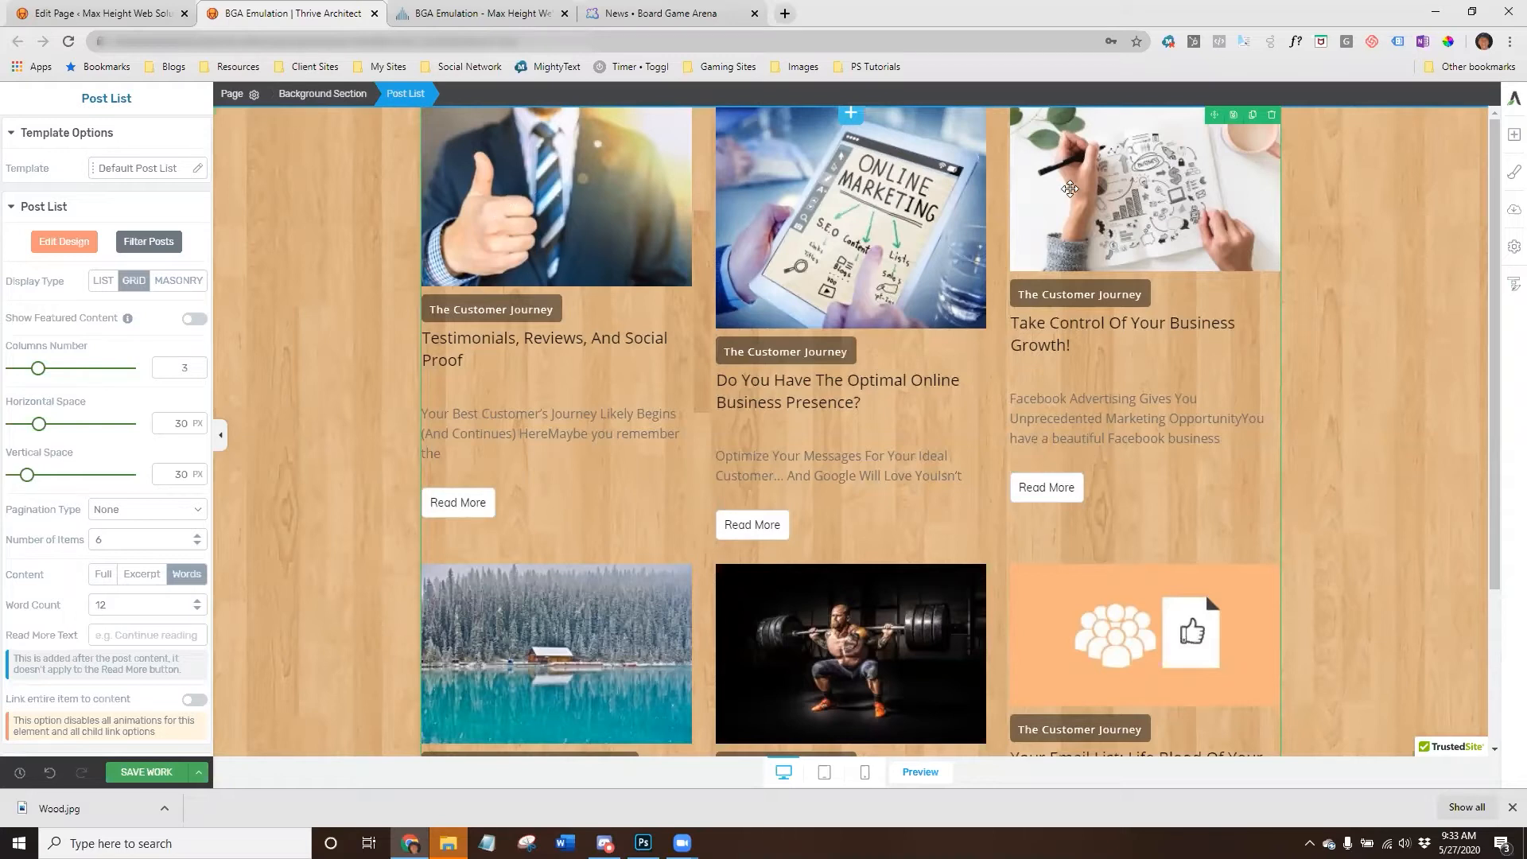
# Examine how the news posts are laid out on the Board Game Arena page, and return to the Thrive Architect editor.
pyautogui.click(652, 13)
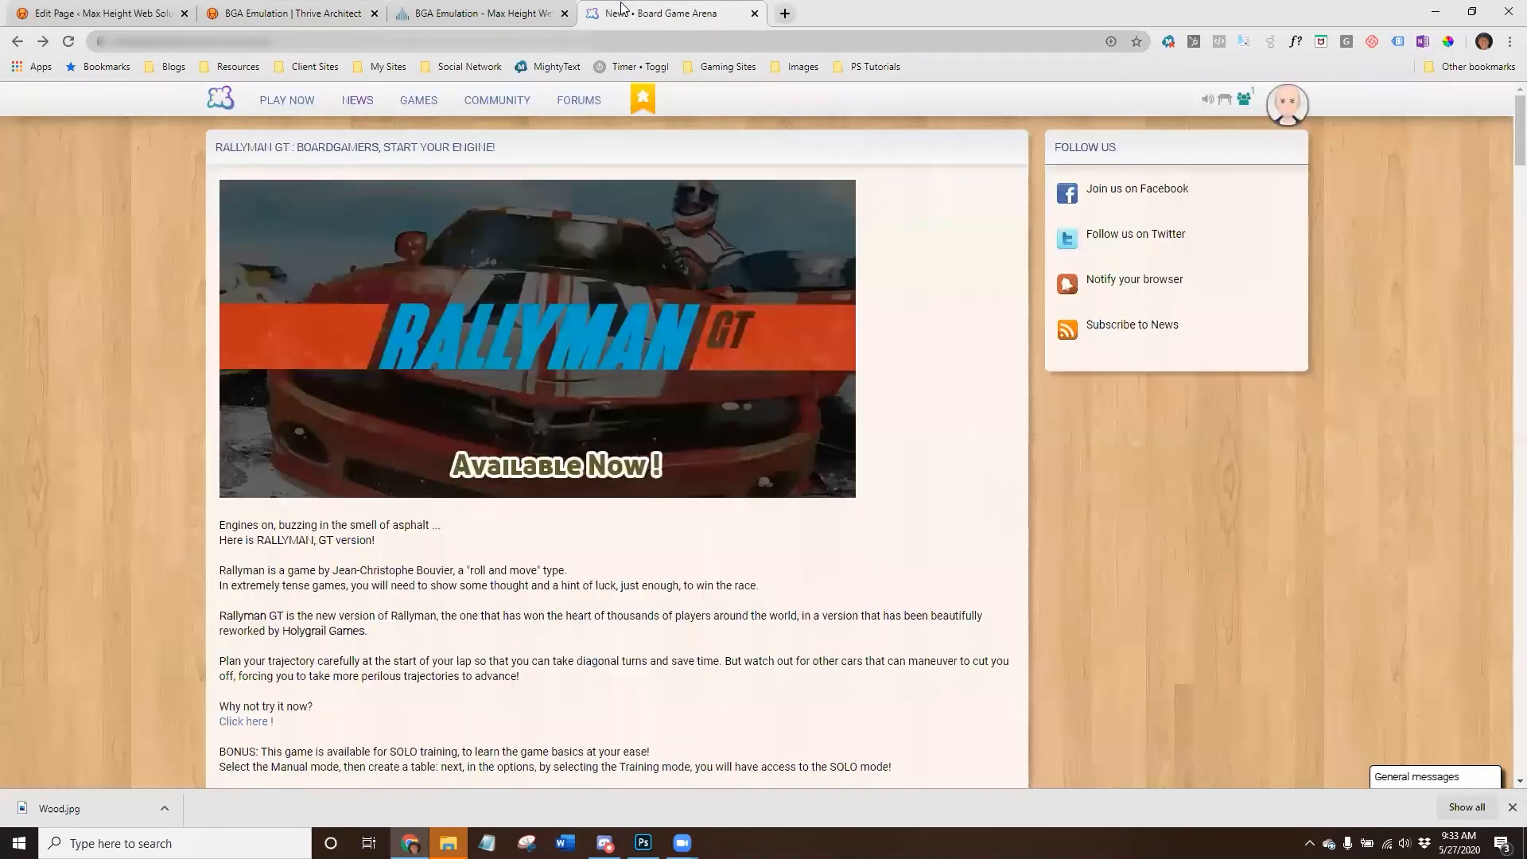
pyautogui.scroll(-20, 692, 311)
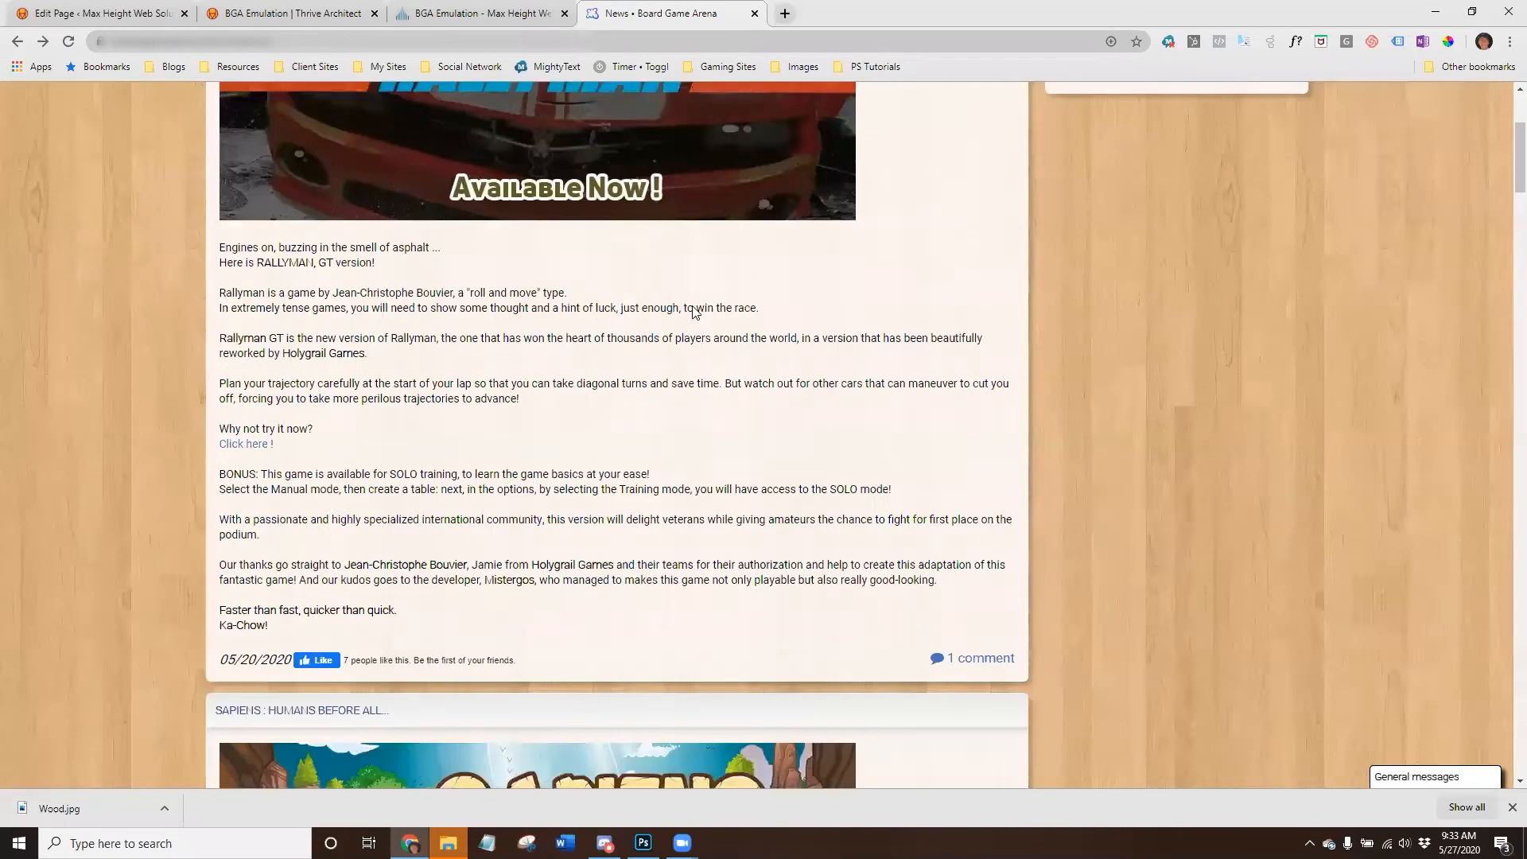
pyautogui.scroll(20, 681, 321)
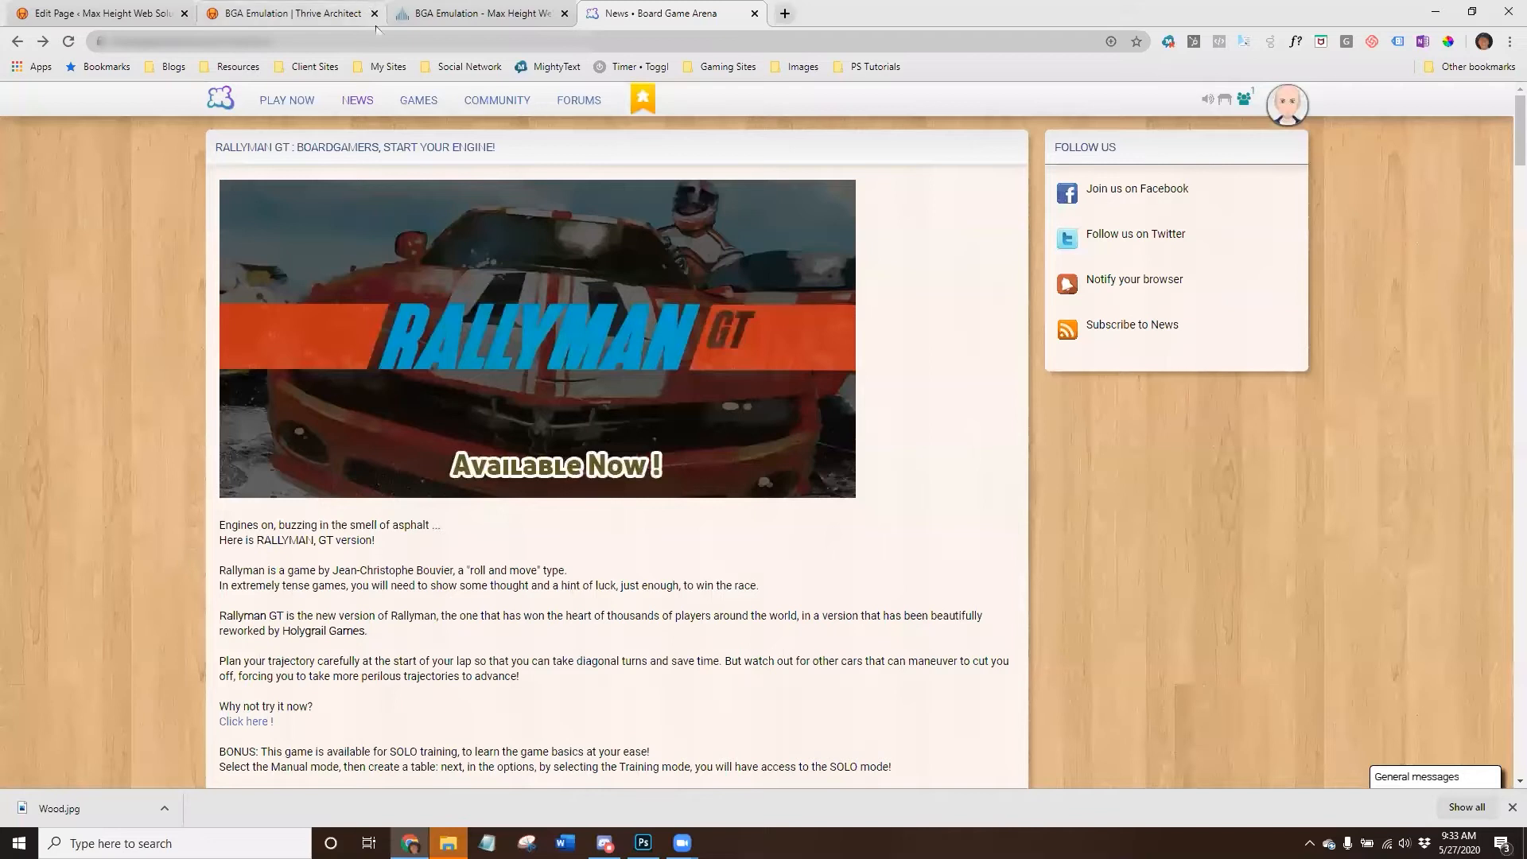
pyautogui.click(466, 14)
pyautogui.click(231, 16)
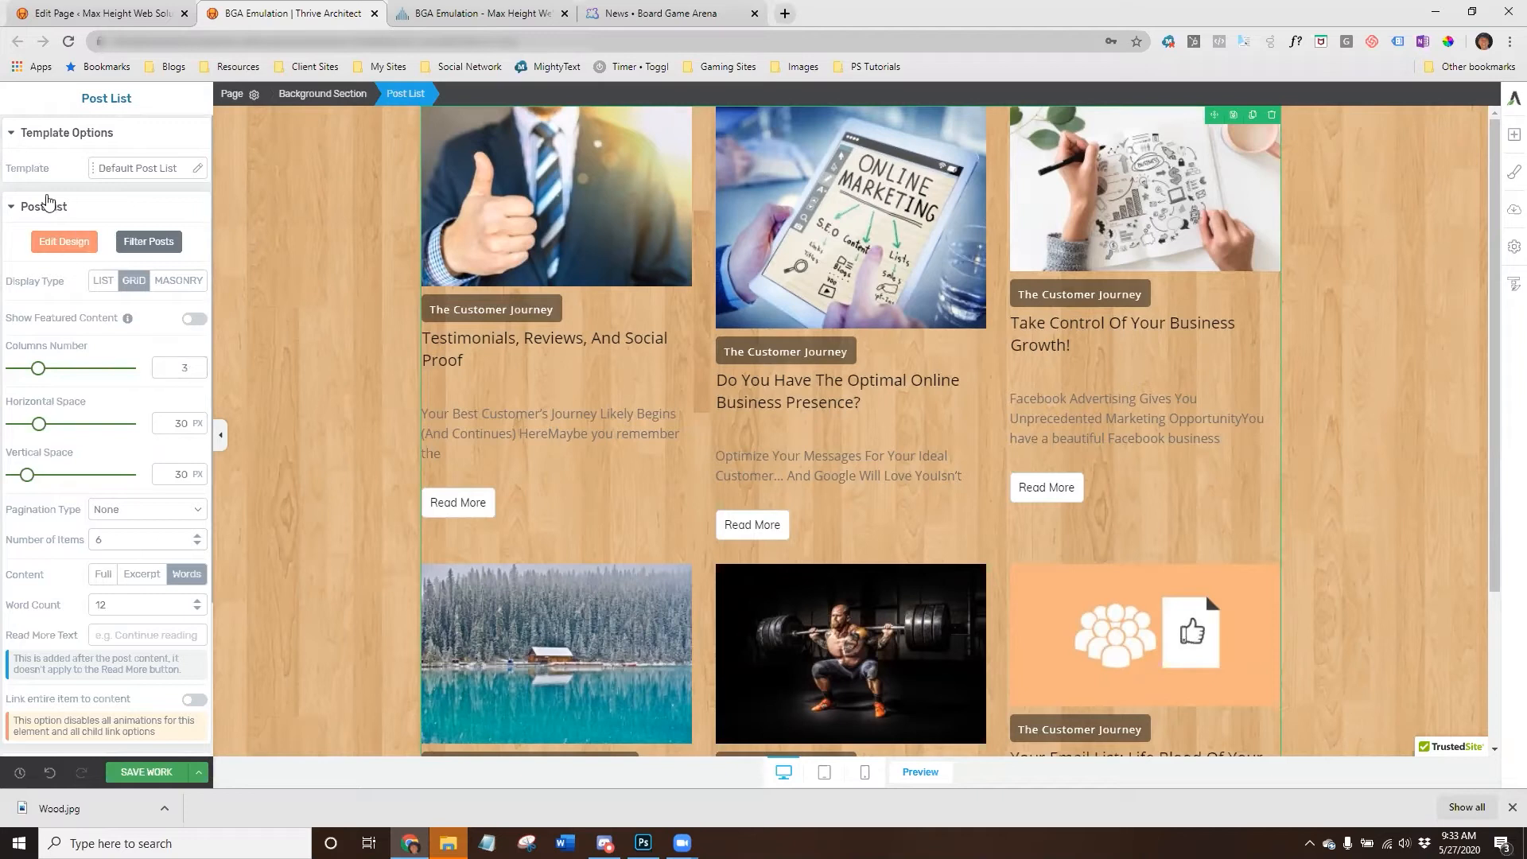
# Set the Post List to 1 column so the posts stack in a single list.
pyautogui.click(32, 209)
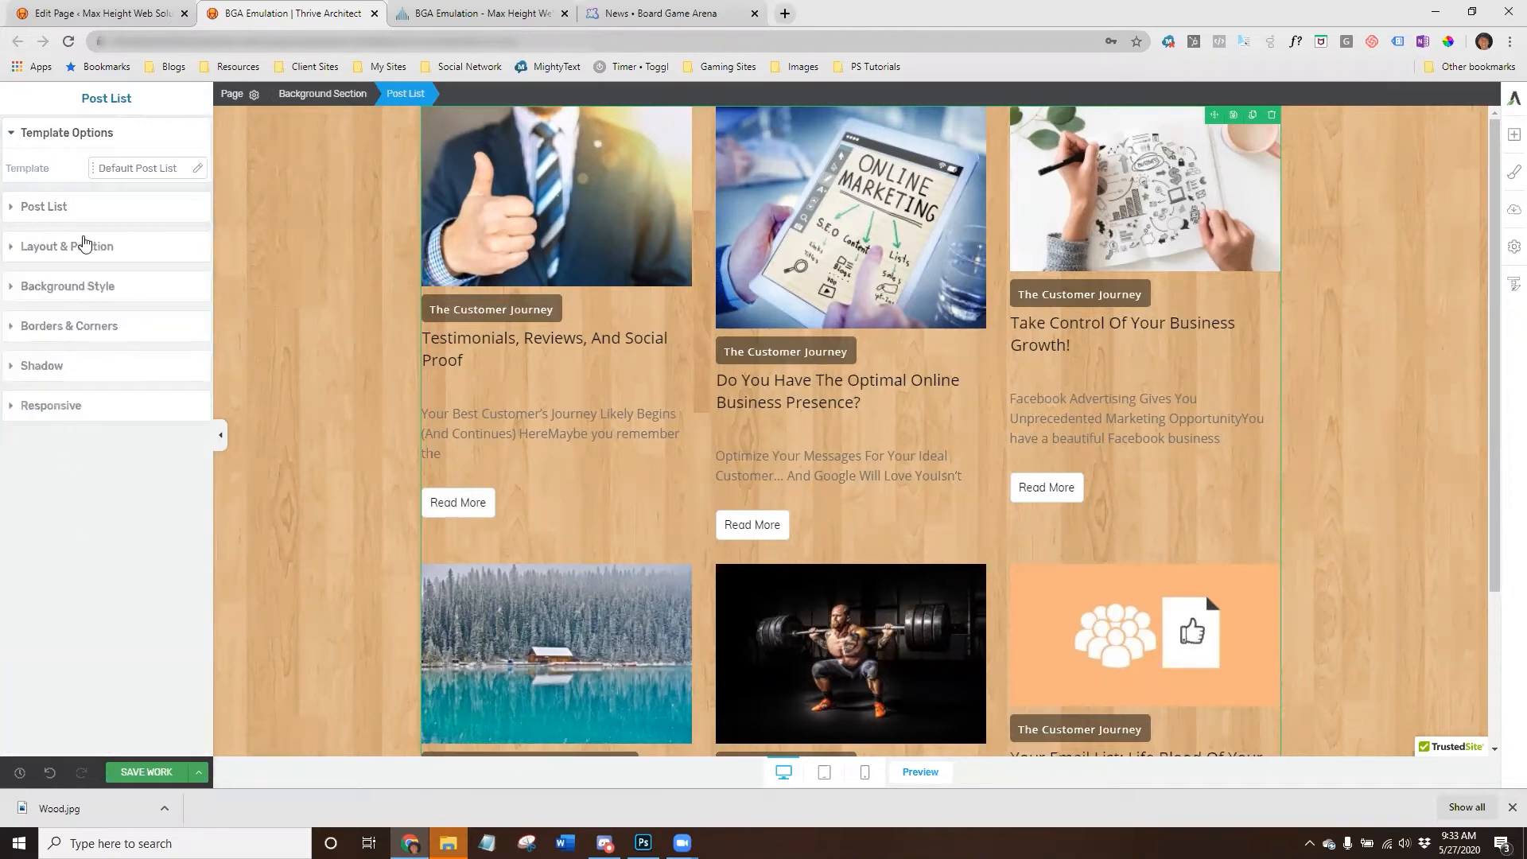
pyautogui.click(45, 209)
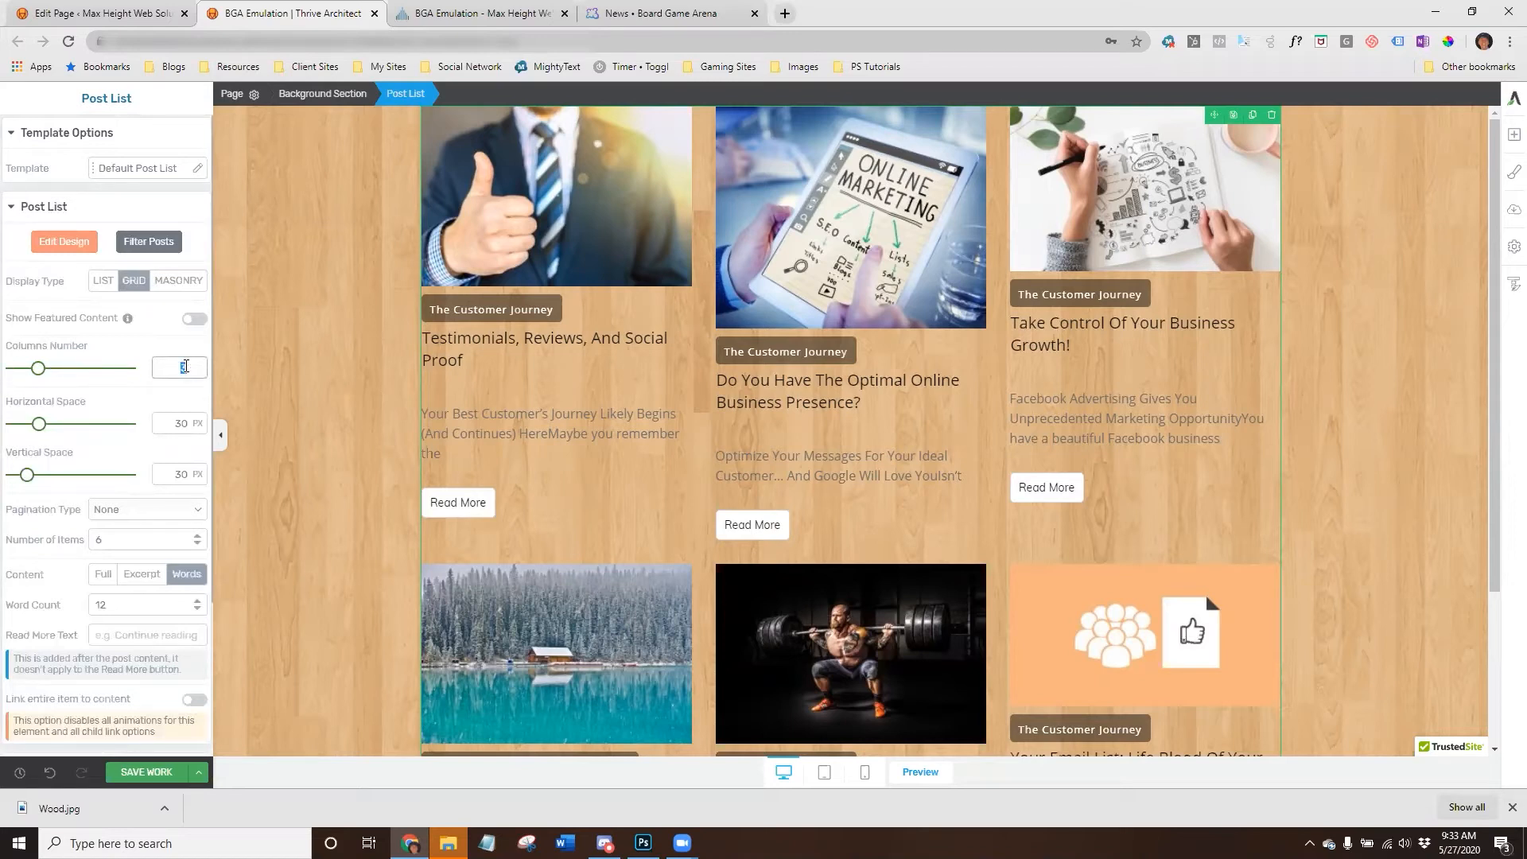
pyautogui.press('BackSpace')
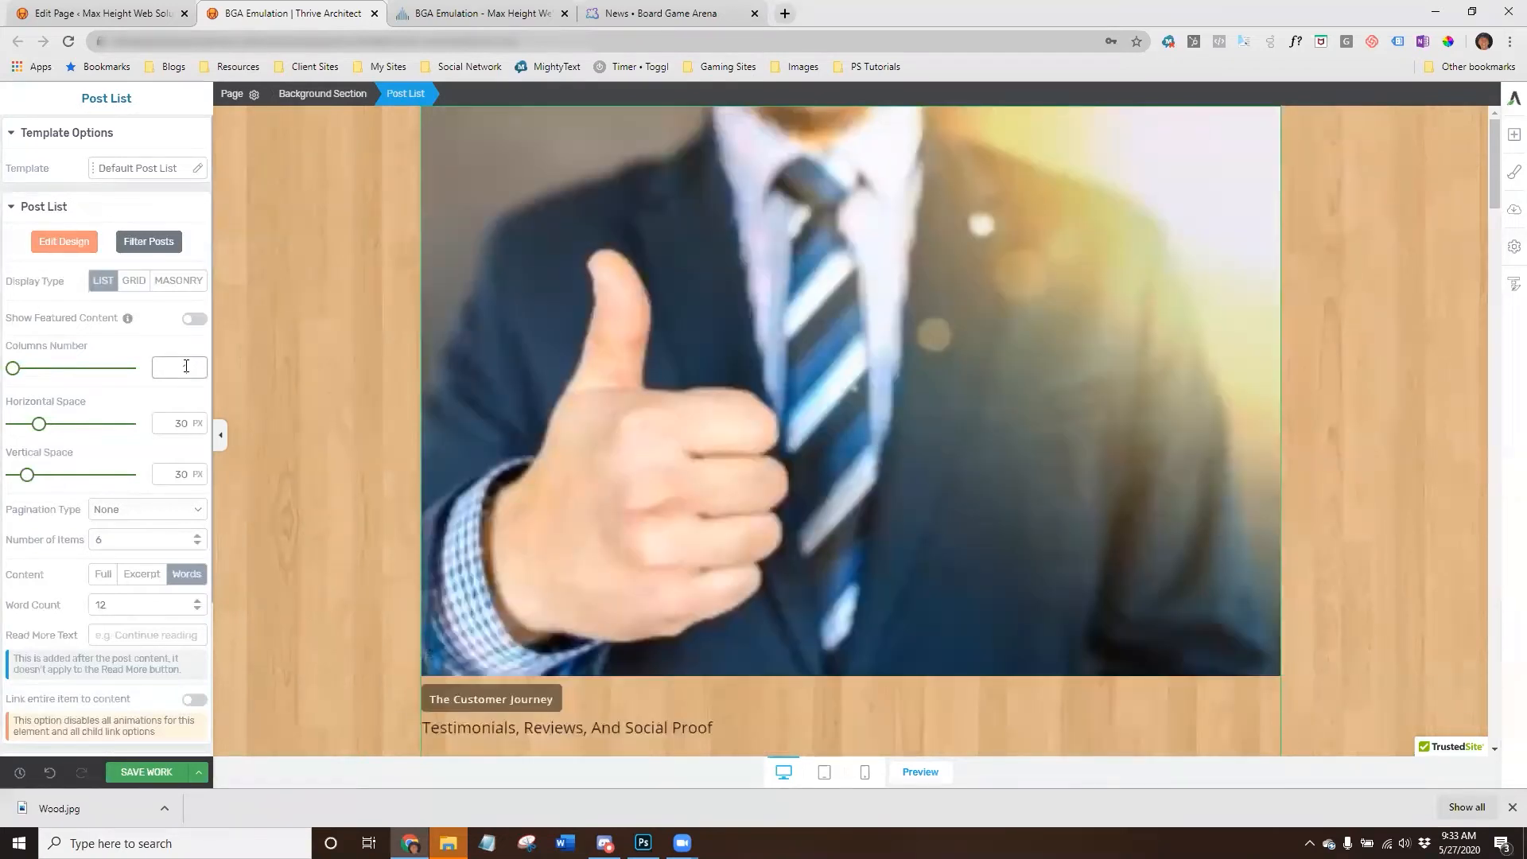
pyautogui.write('1')
pyautogui.scroll(-8, 311, 564)
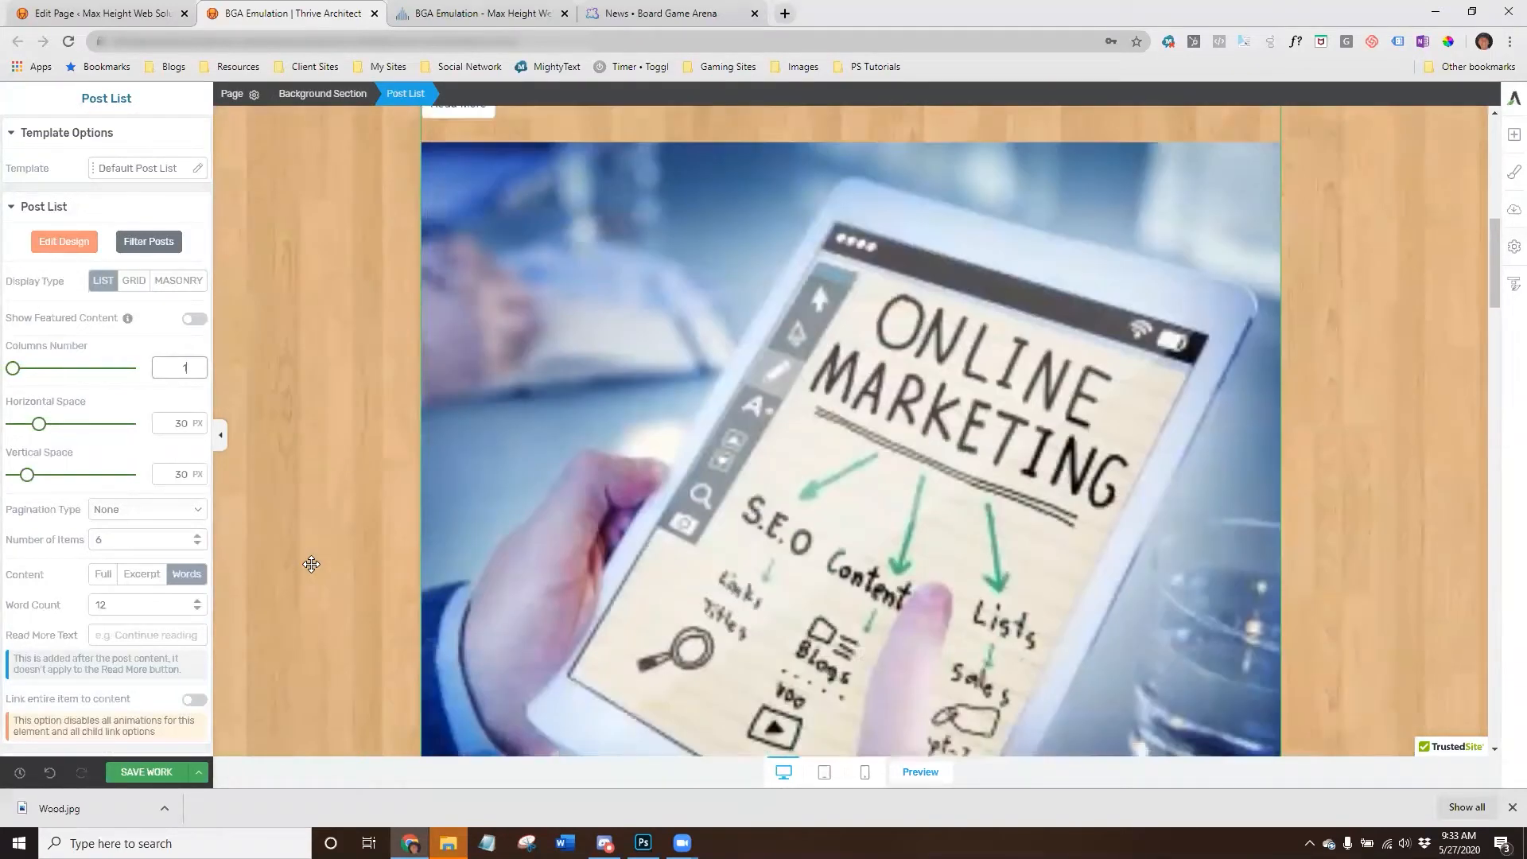
pyautogui.scroll(-10, 311, 564)
pyautogui.scroll(12, 602, 512)
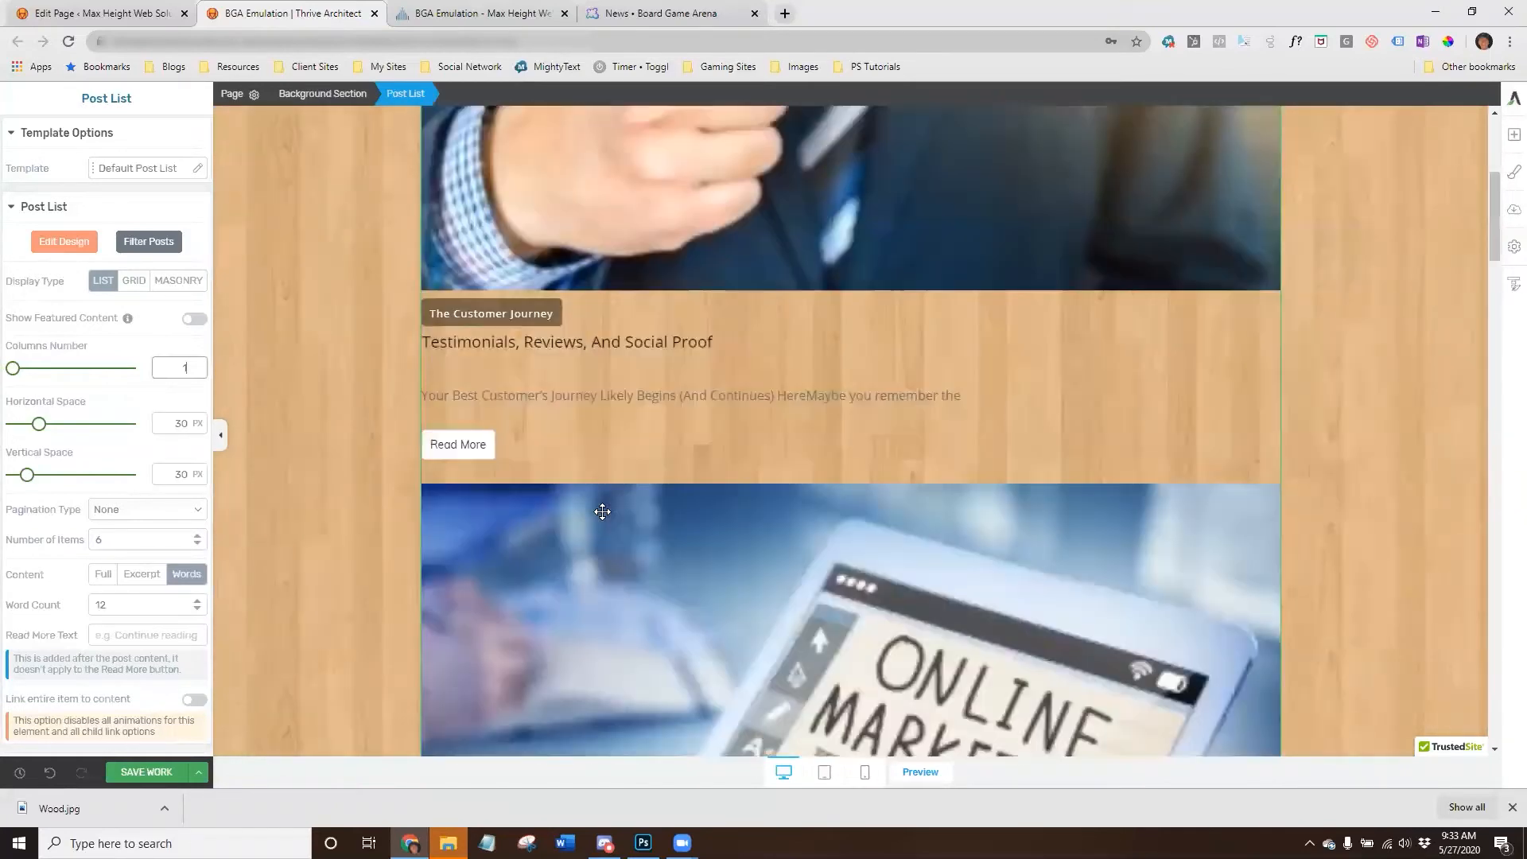
pyautogui.scroll(5, 602, 512)
pyautogui.scroll(-5, 764, 437)
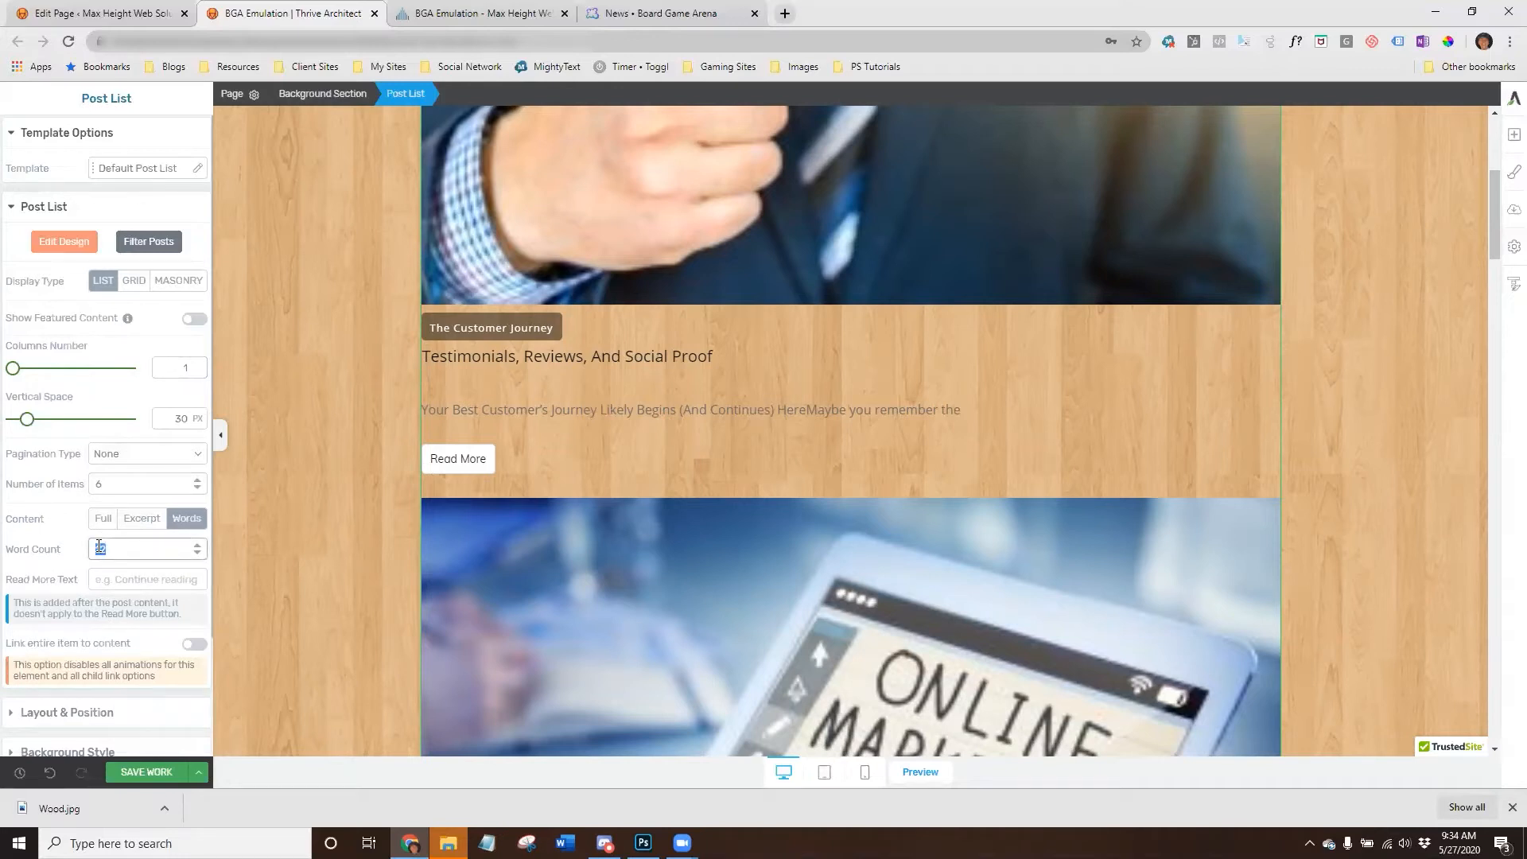
# Try limiting the post content to a word count of 50, and try the Excerpt content option.
pyautogui.write('10')
pyautogui.moveTo(108, 550); pyautogui.dragTo(93, 549)
pyautogui.write('50')
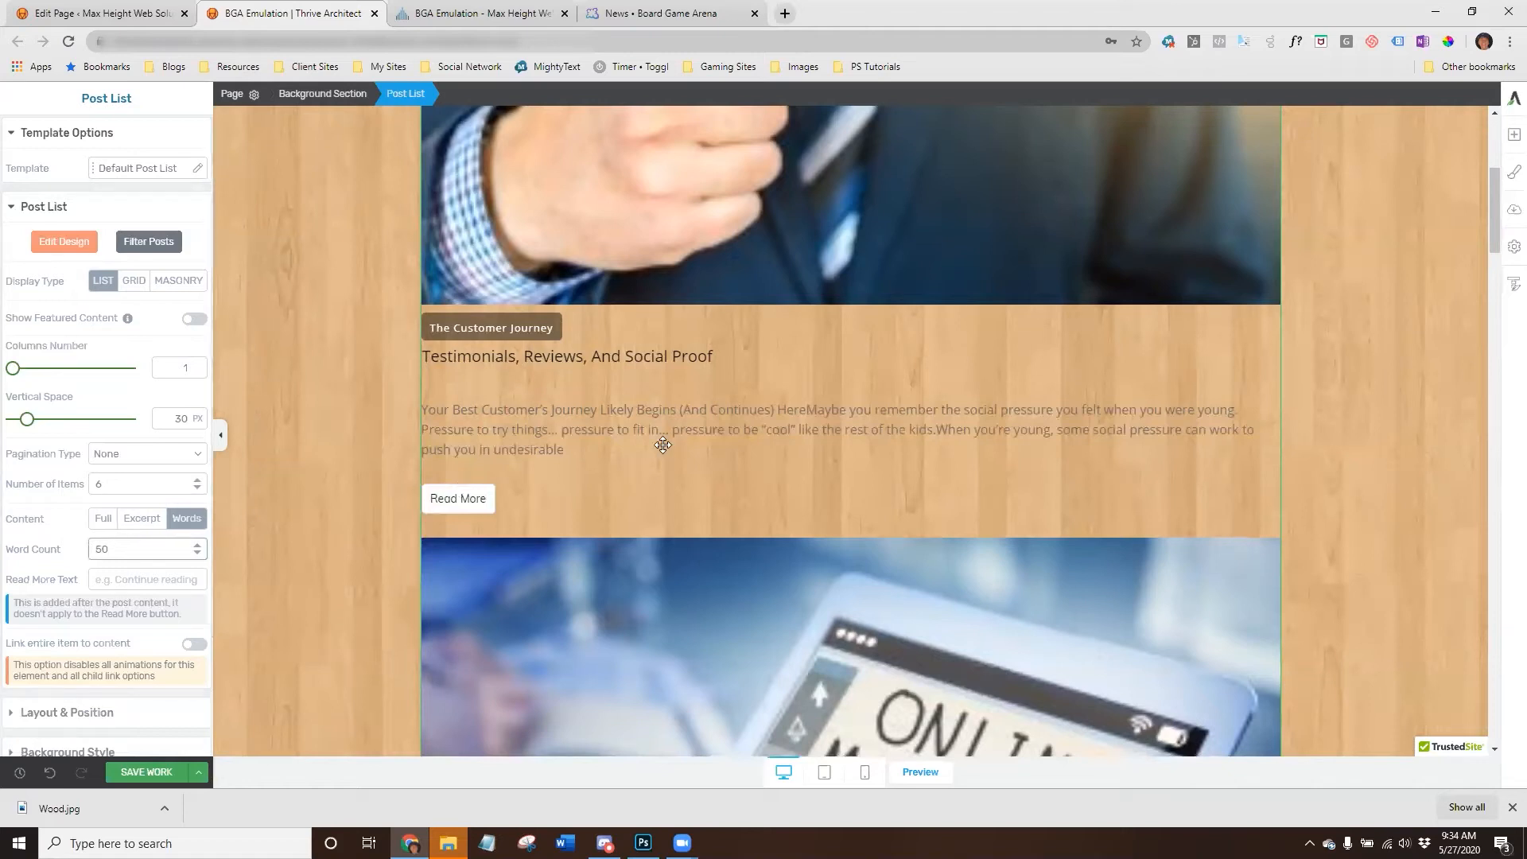
pyautogui.click(134, 525)
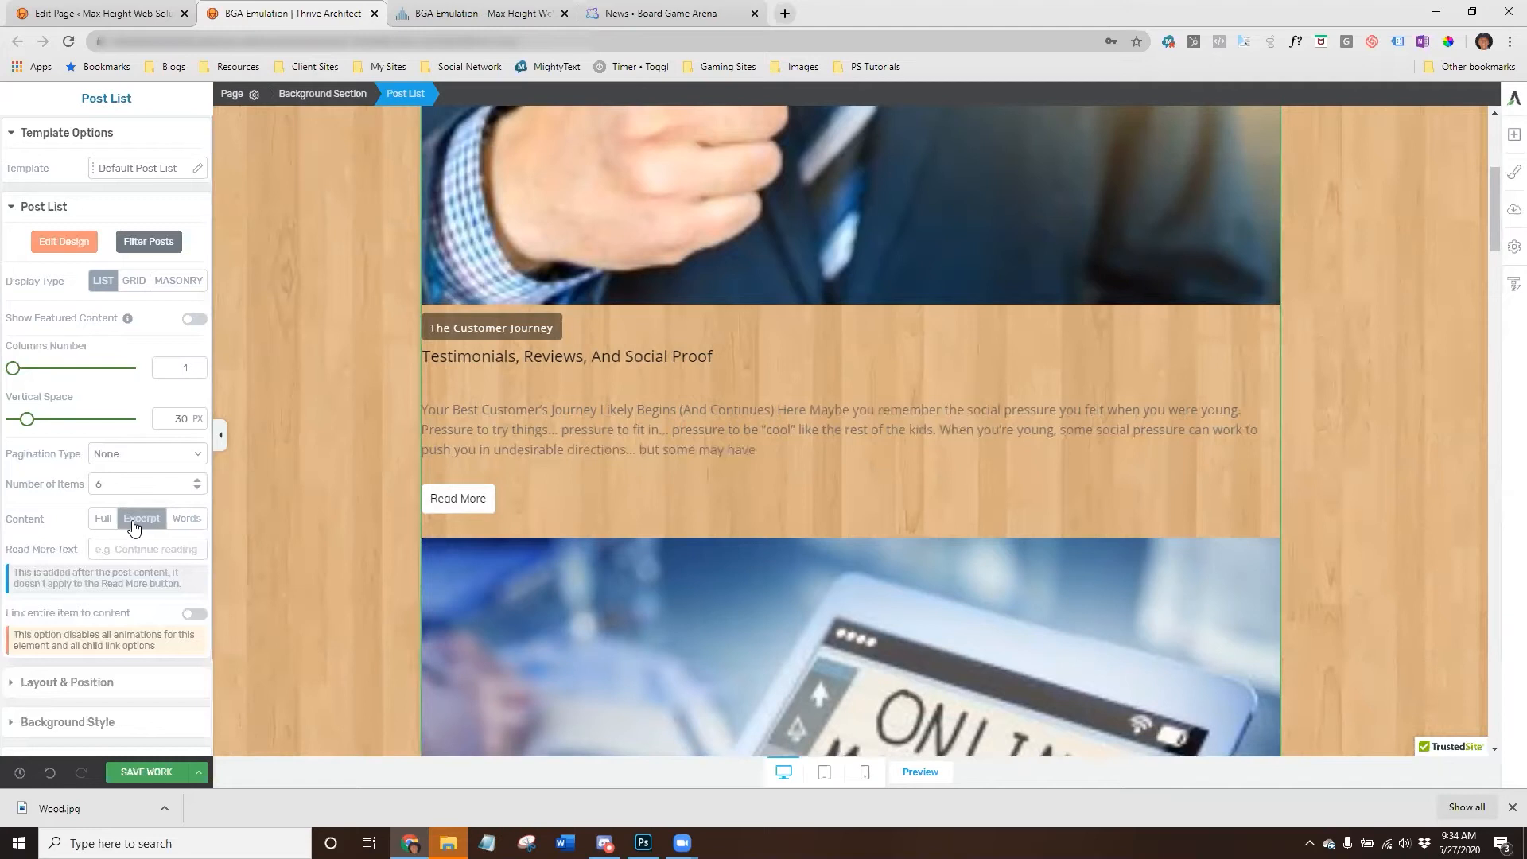
# Set the Post List content to Full and check the text of the stacked posts.
pyautogui.click(104, 520)
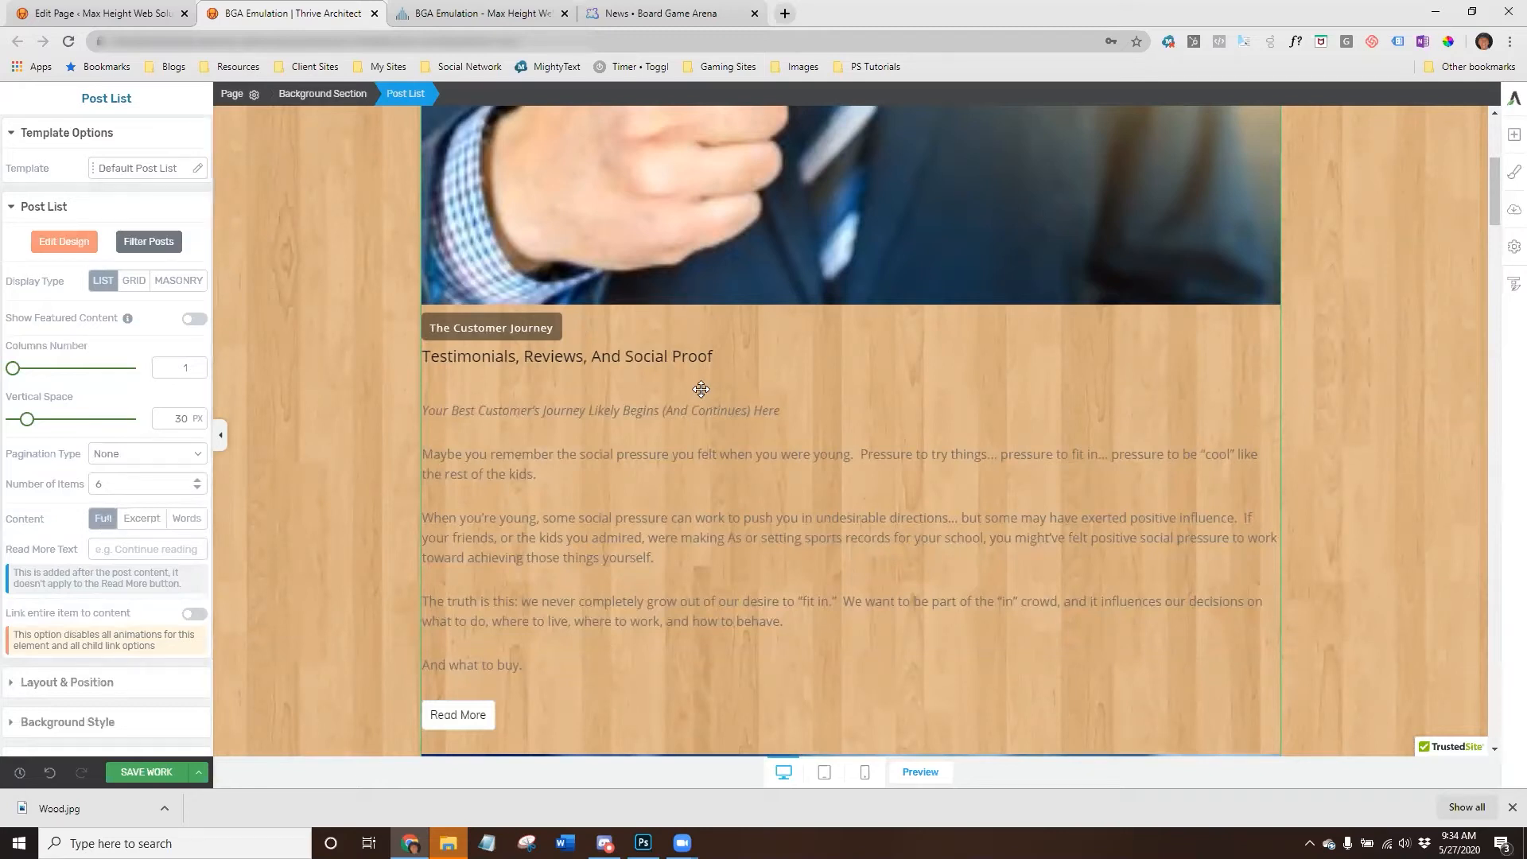
pyautogui.scroll(-2, 701, 389)
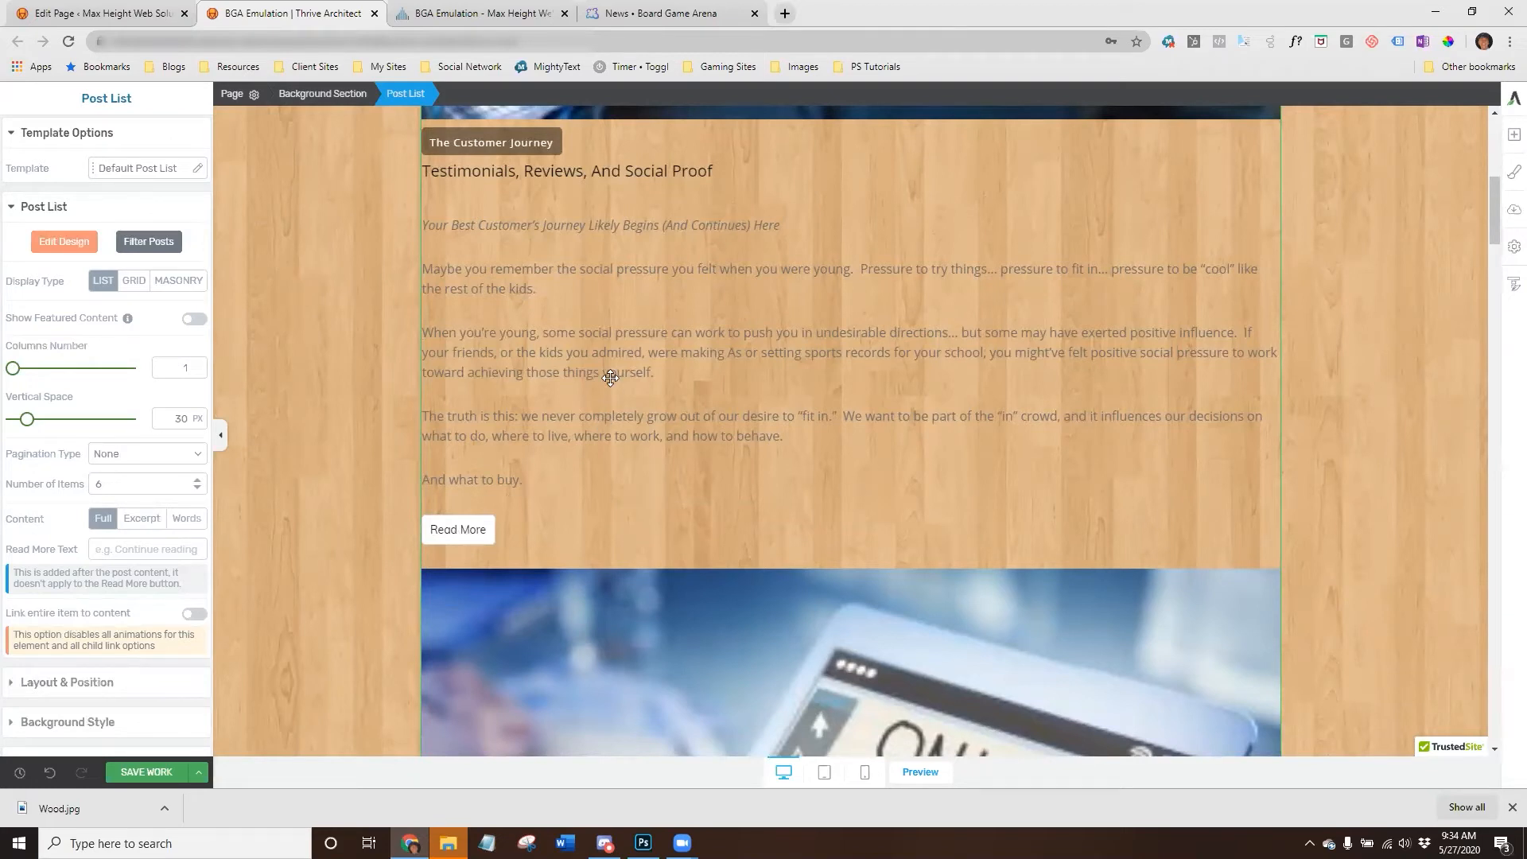
pyautogui.scroll(-10, 596, 458)
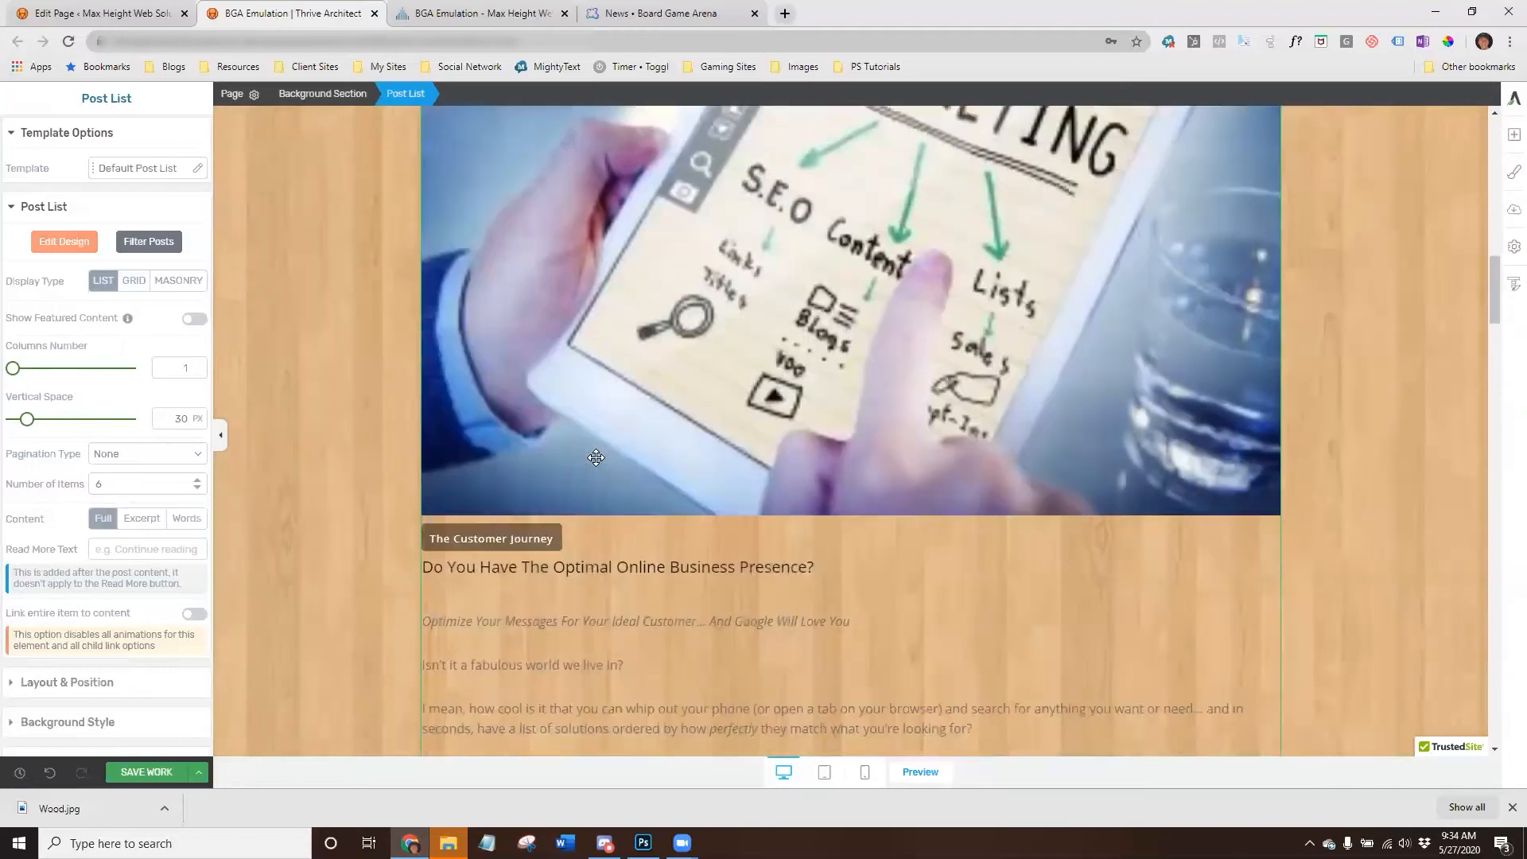
pyautogui.scroll(10, 597, 459)
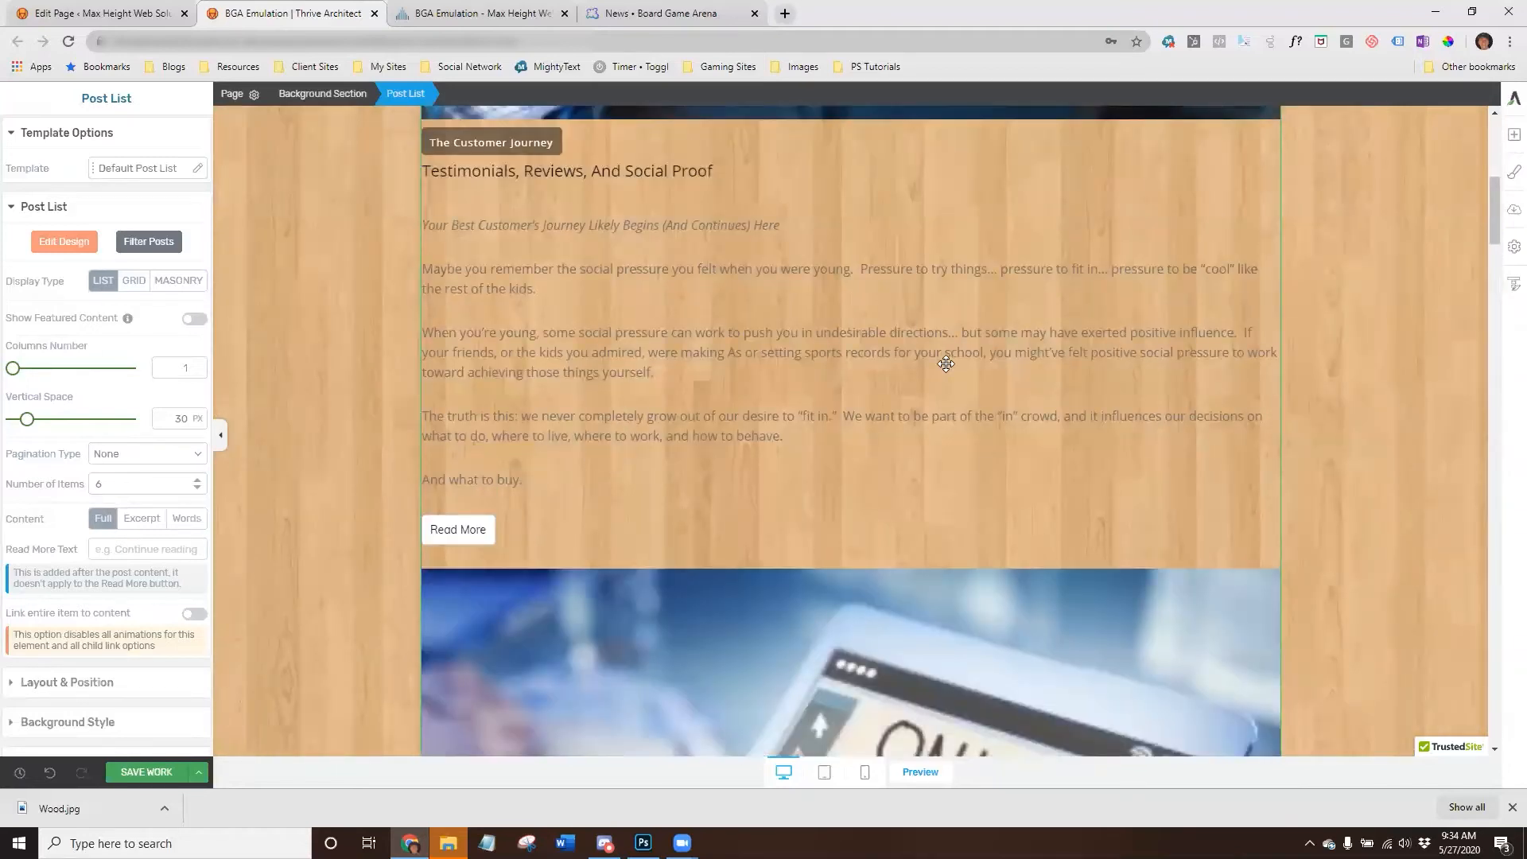
pyautogui.scroll(2, 946, 363)
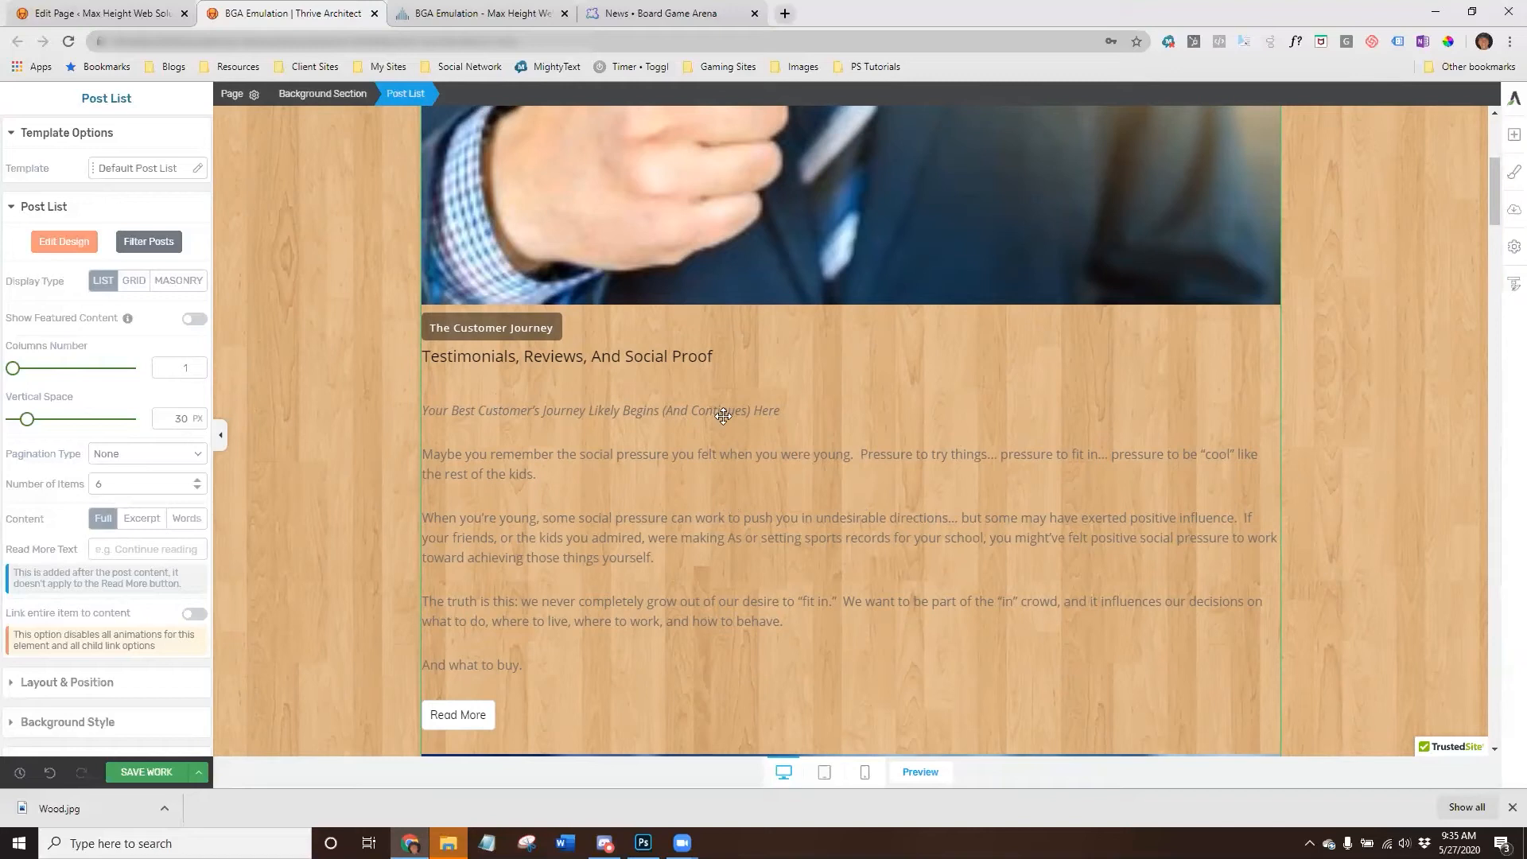
# Compare the post cards on the Board Game Arena news page with the post list in the Thrive Architect editor.
pyautogui.click(653, 13)
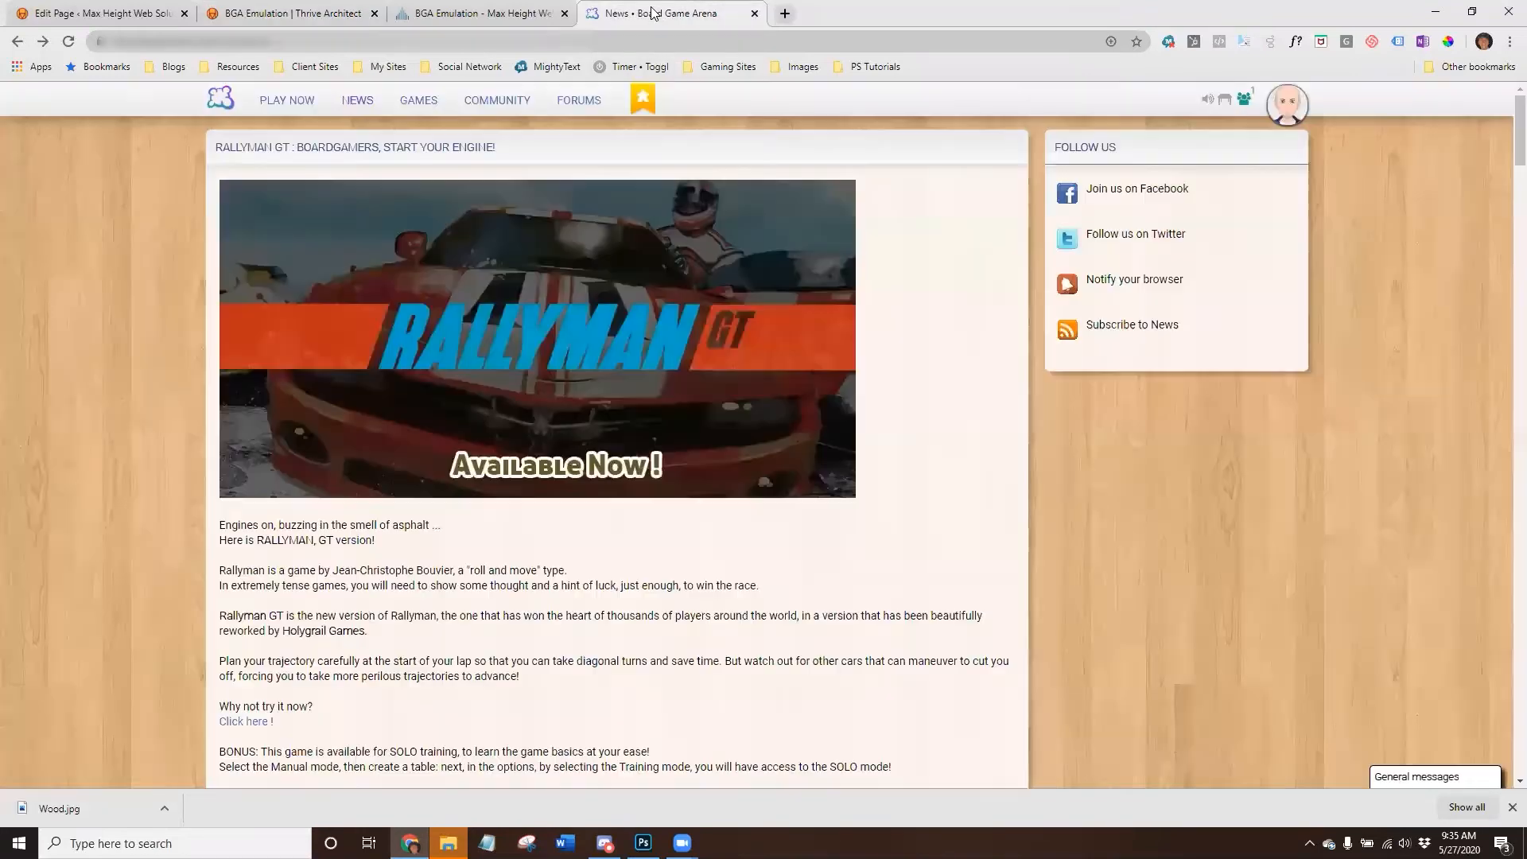
pyautogui.scroll(-2, 910, 497)
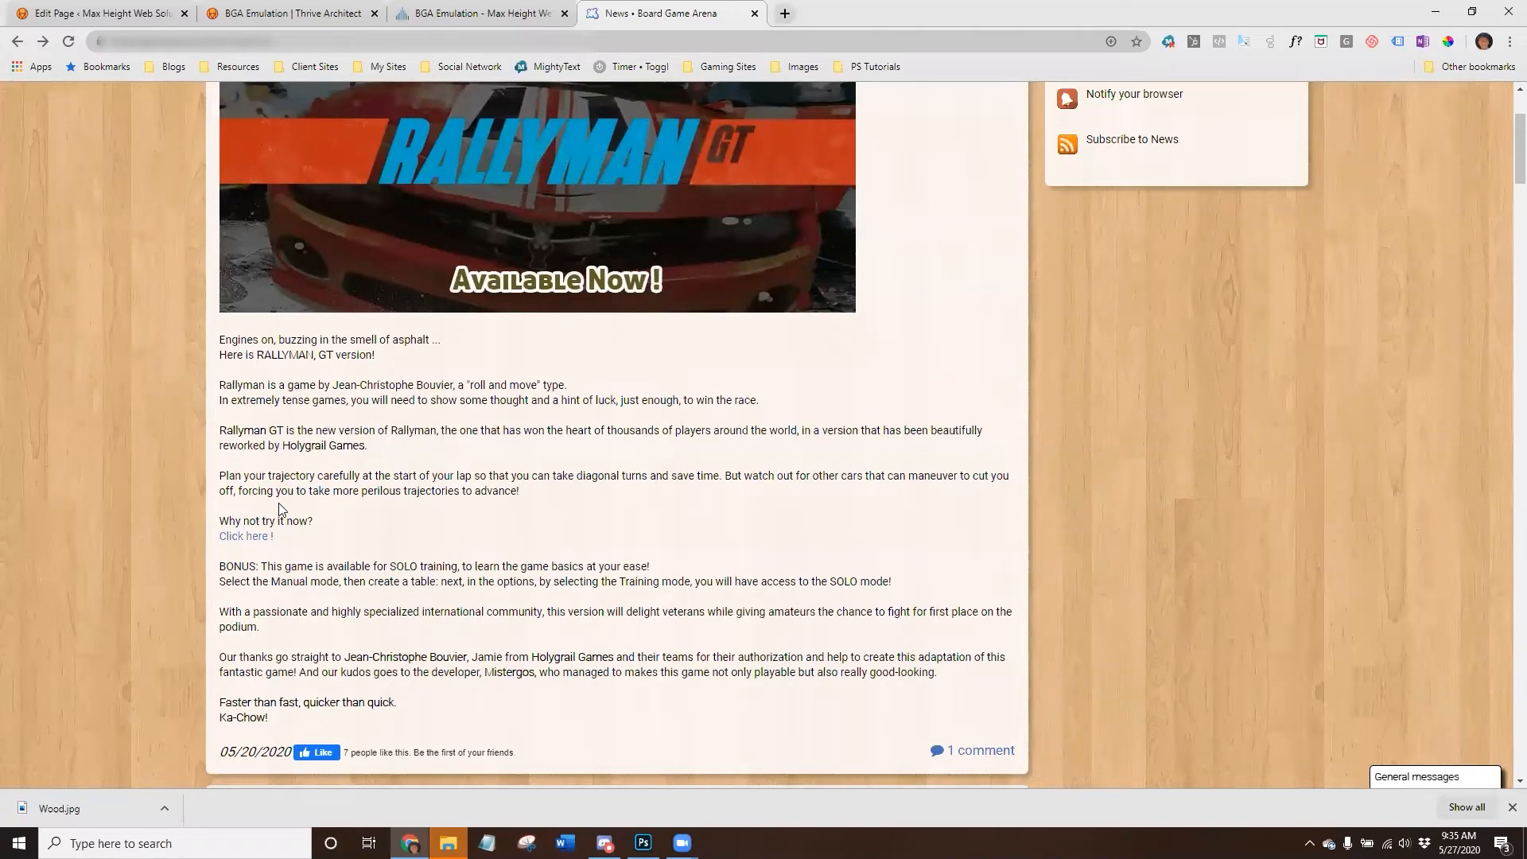
pyautogui.scroll(2, 278, 509)
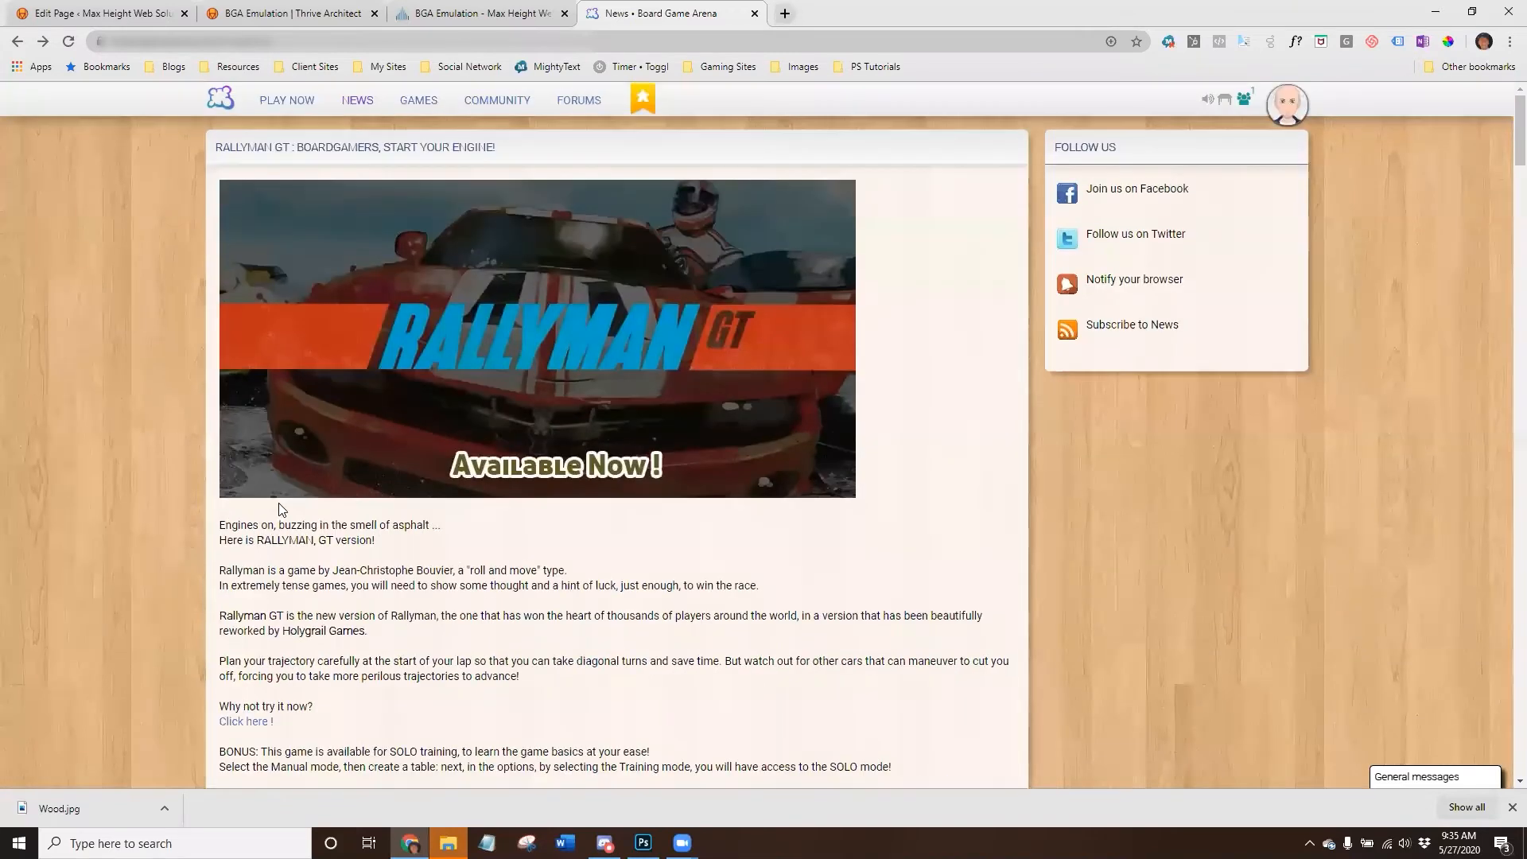
pyautogui.click(474, 14)
pyautogui.click(295, 13)
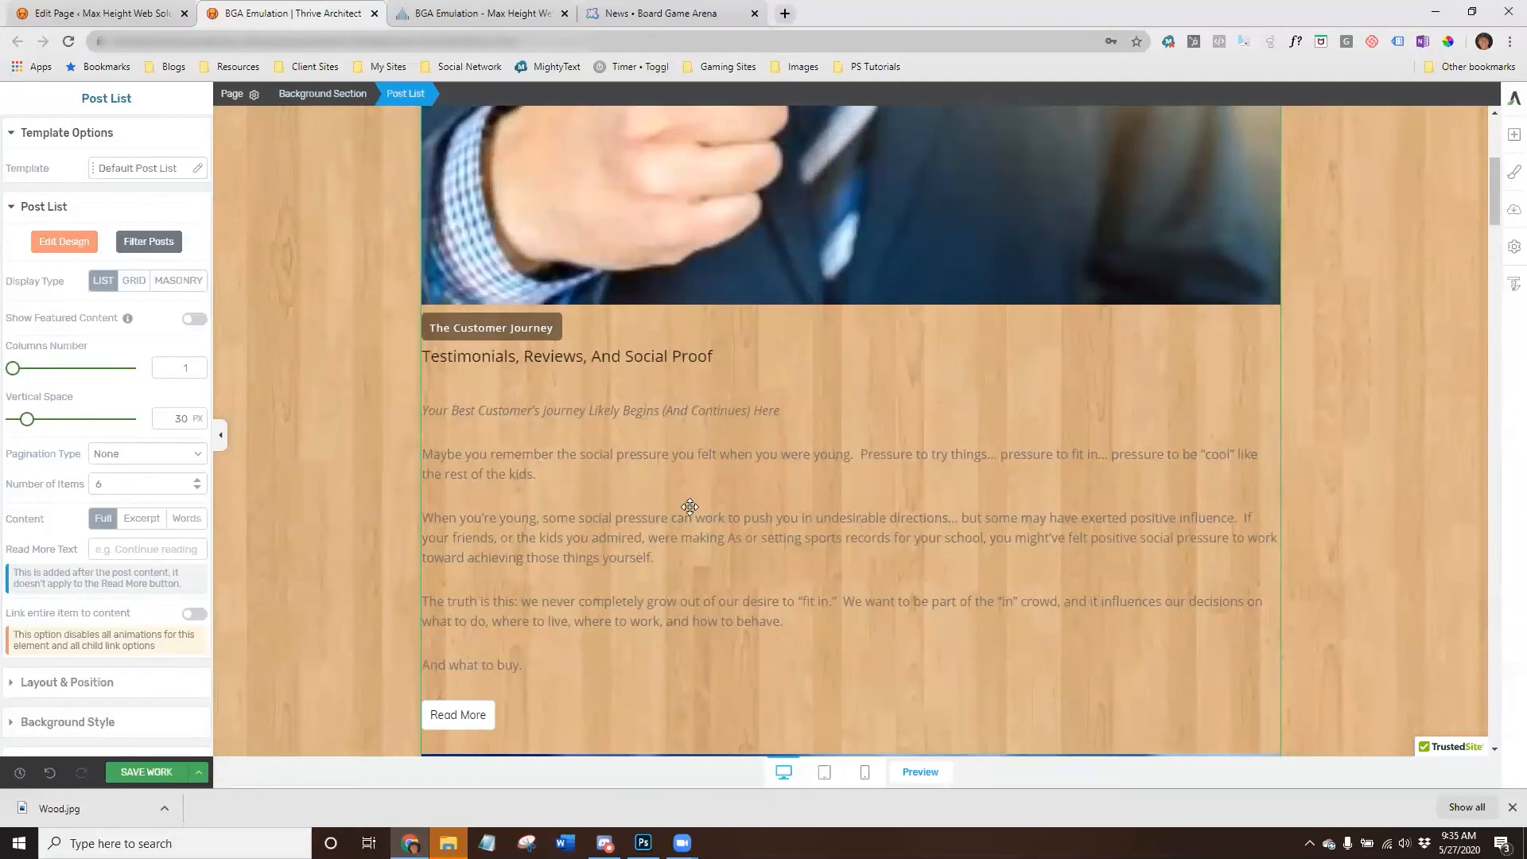
pyautogui.scroll(5, 689, 516)
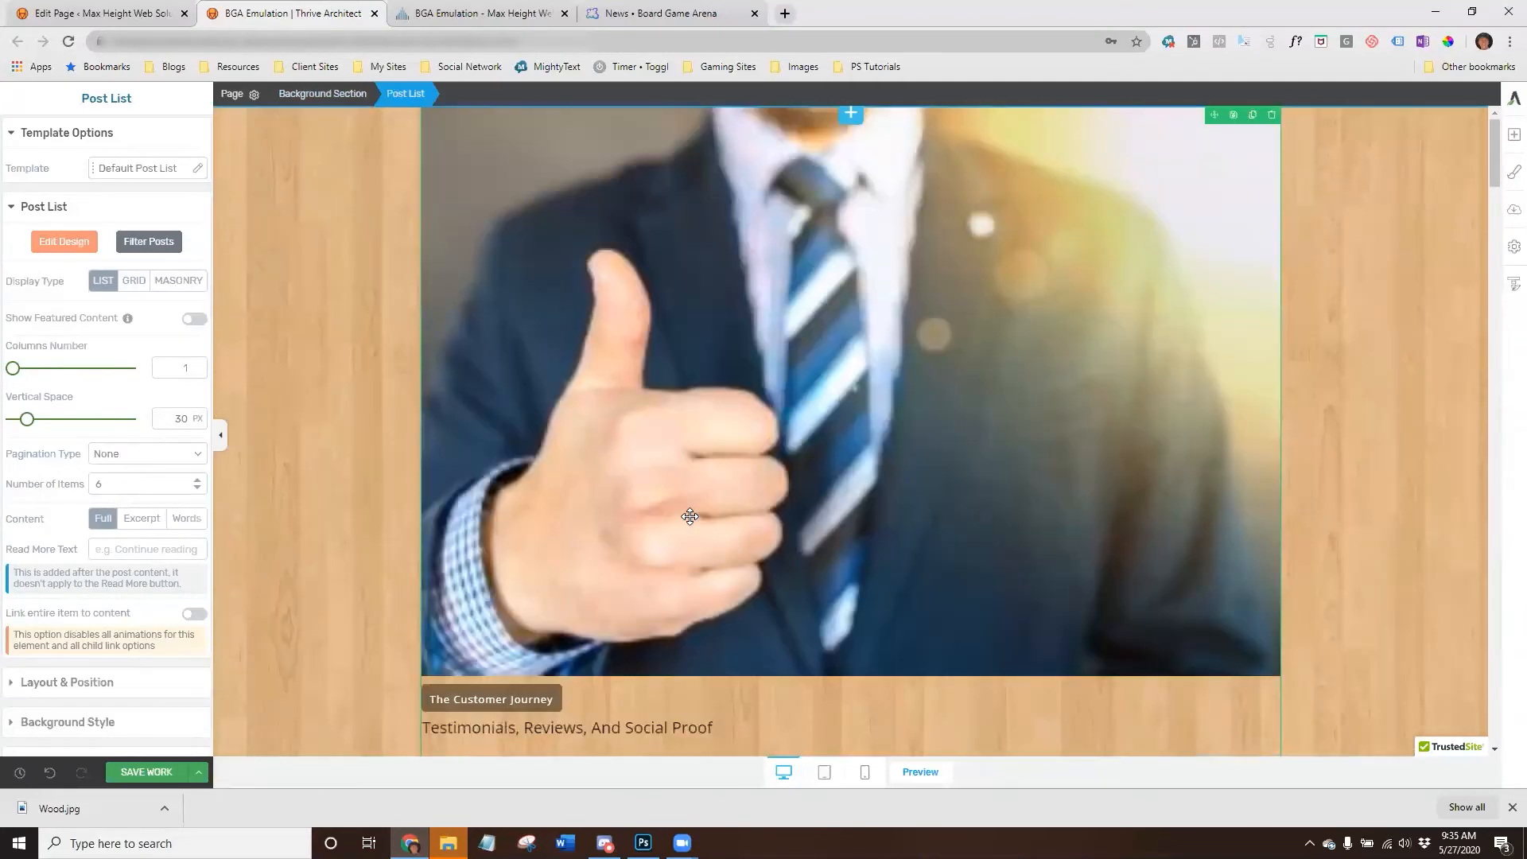
pyautogui.scroll(-5, 690, 516)
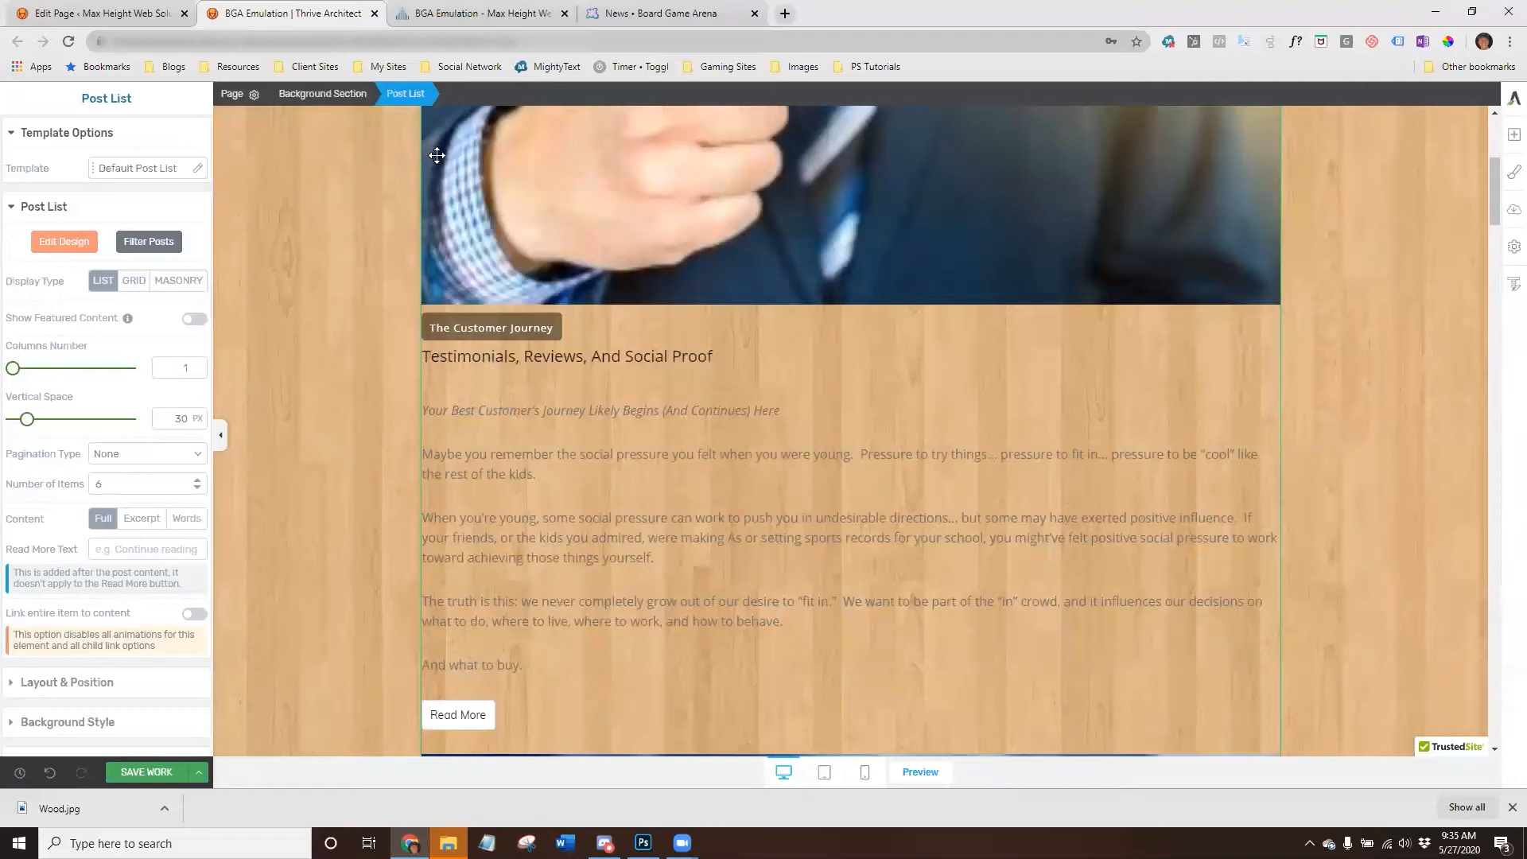
# Open the Post List design for editing and select the Article element that wraps the first post.
pyautogui.click(63, 242)
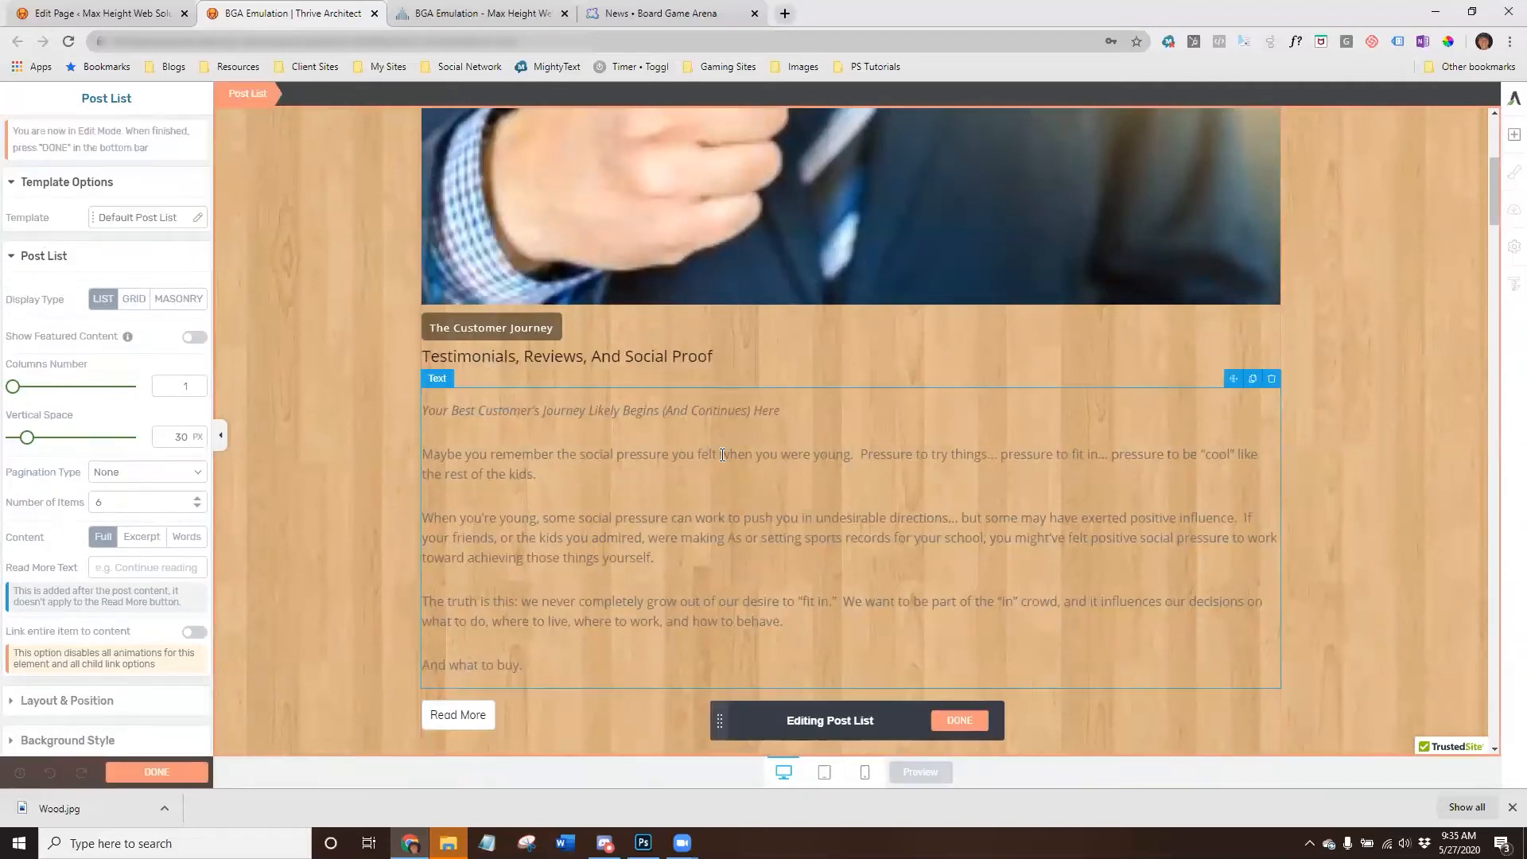
pyautogui.click(722, 454)
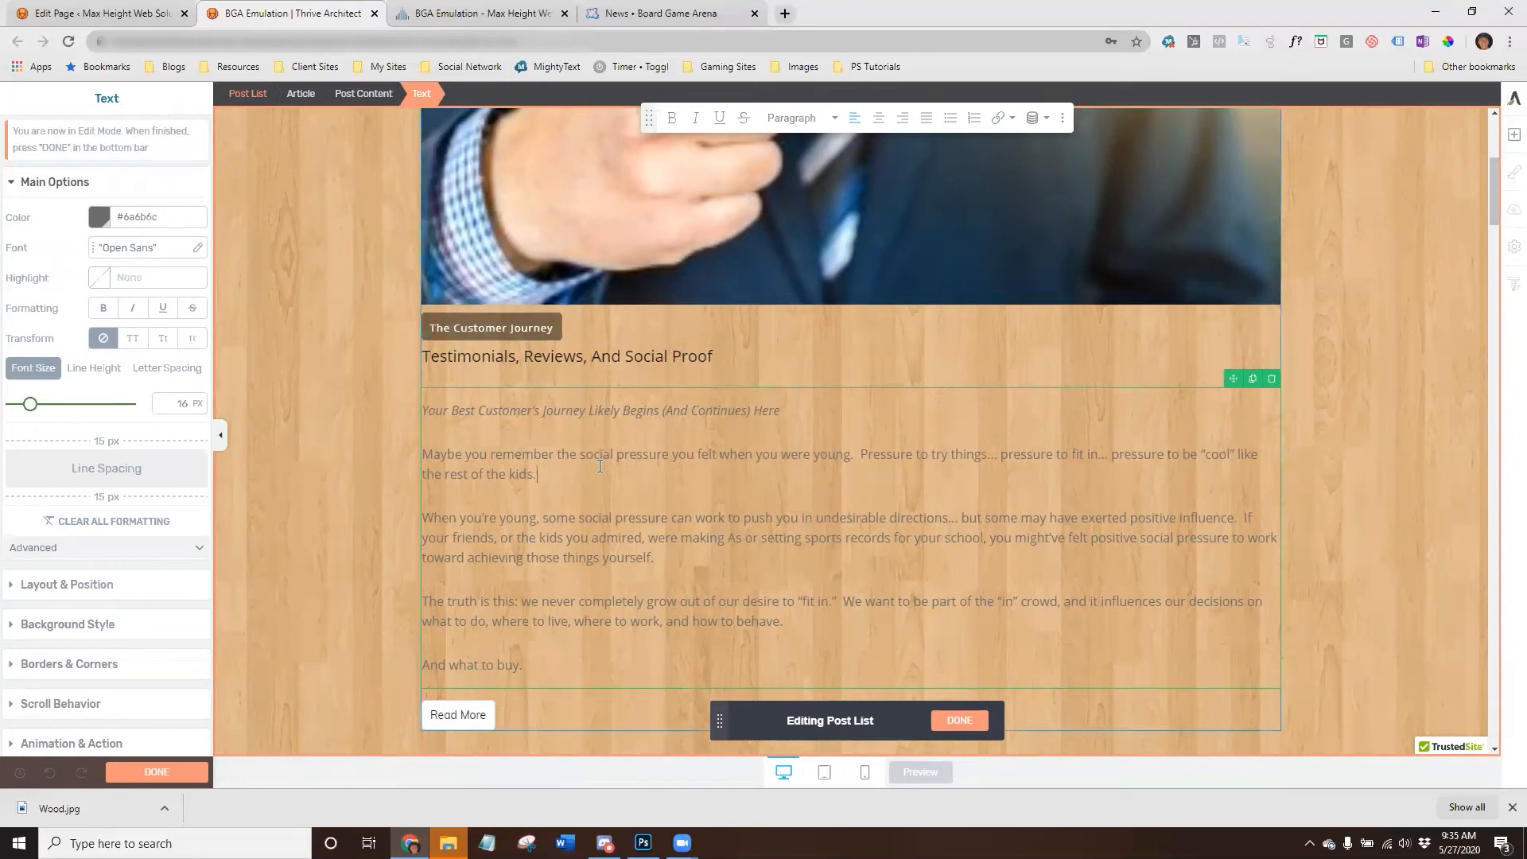
pyautogui.click(377, 95)
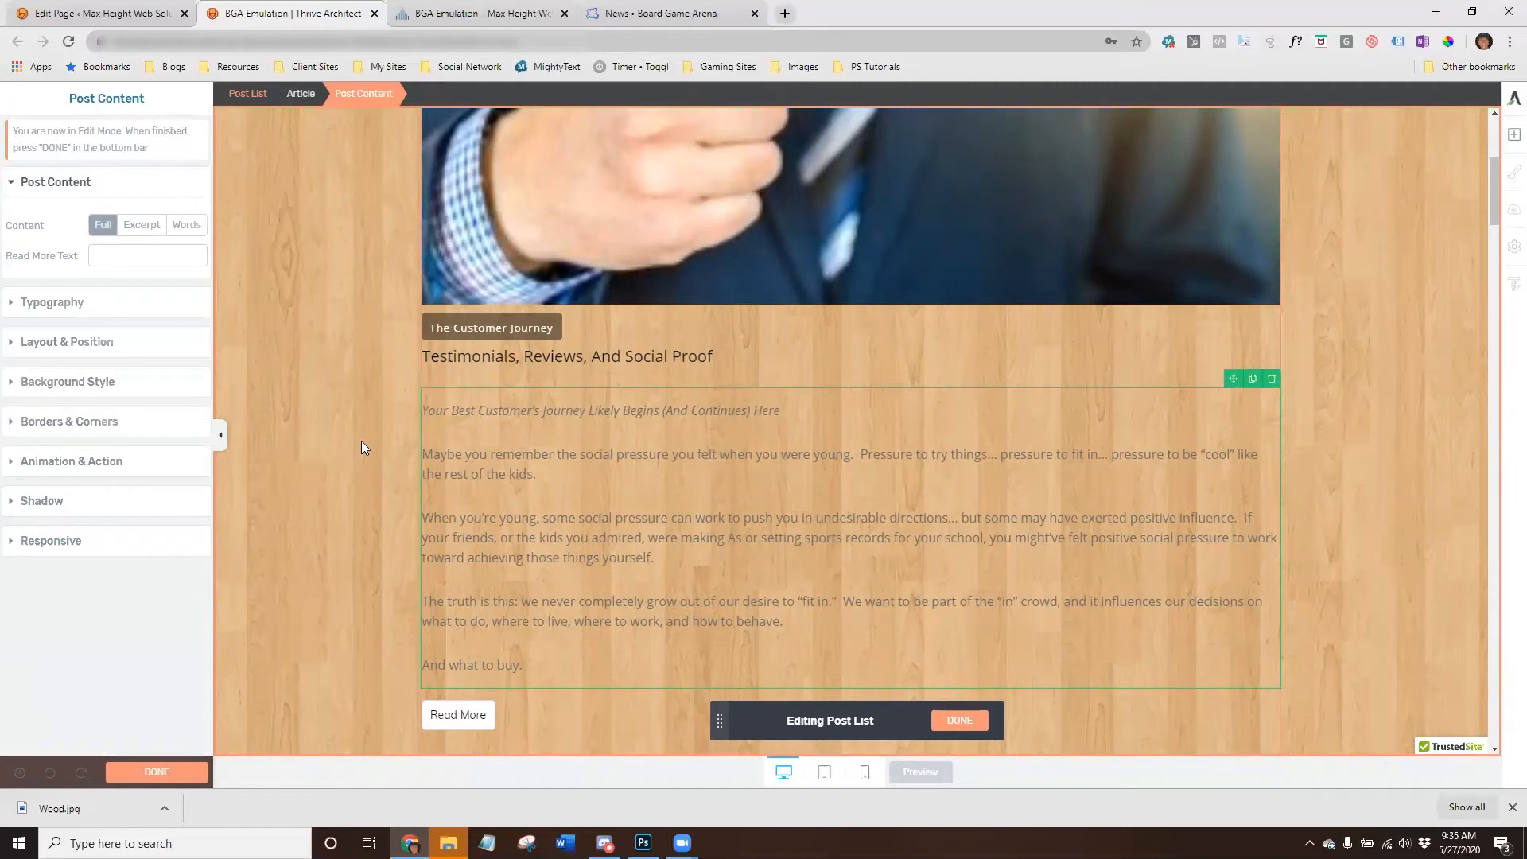
pyautogui.scroll(-3, 342, 434)
pyautogui.scroll(3, 382, 343)
pyautogui.click(298, 94)
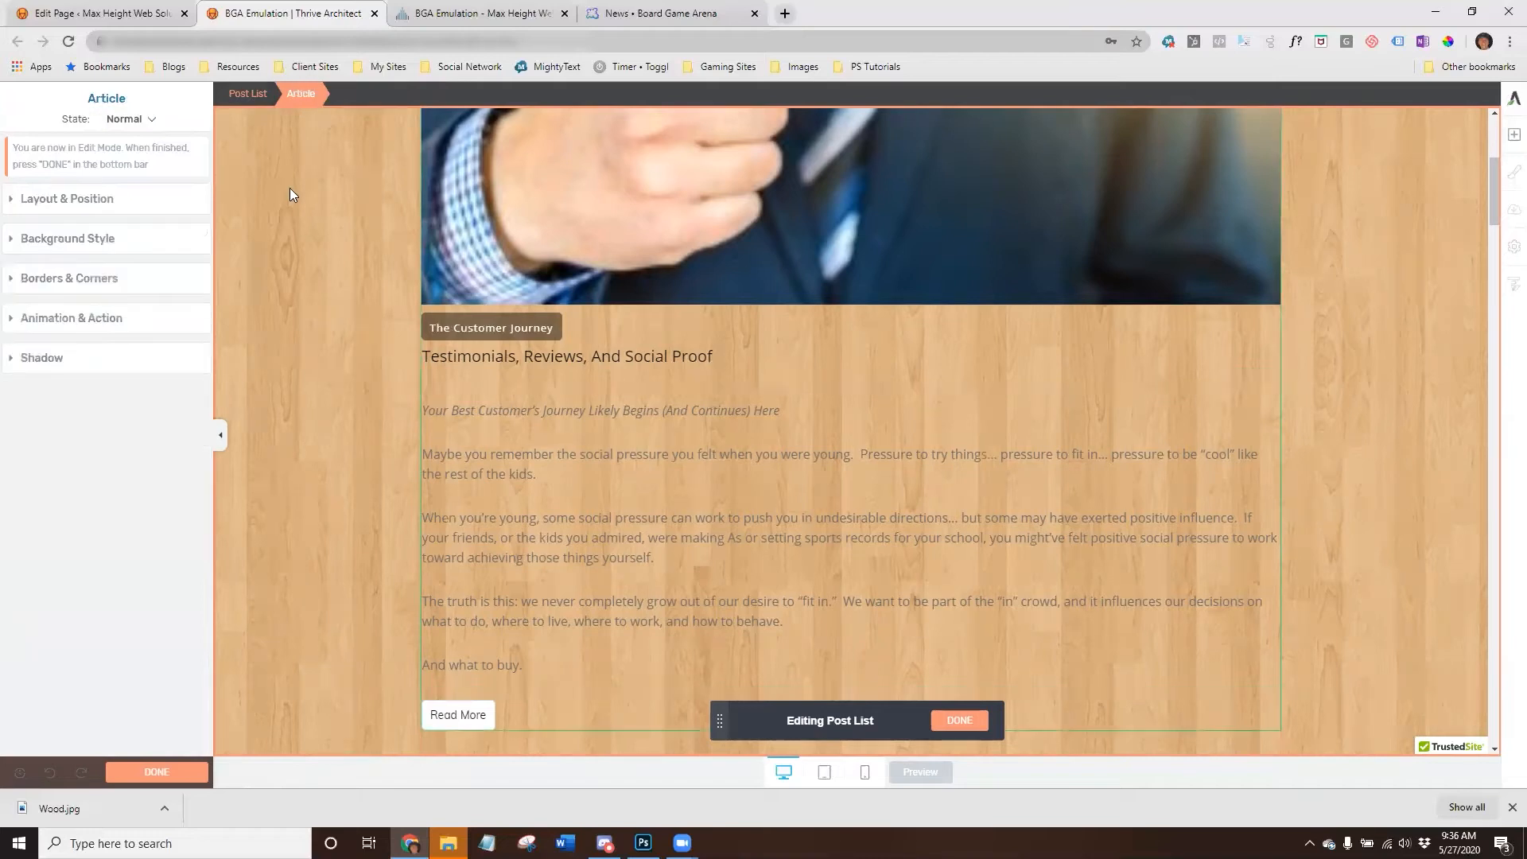
pyautogui.scroll(-2, 289, 188)
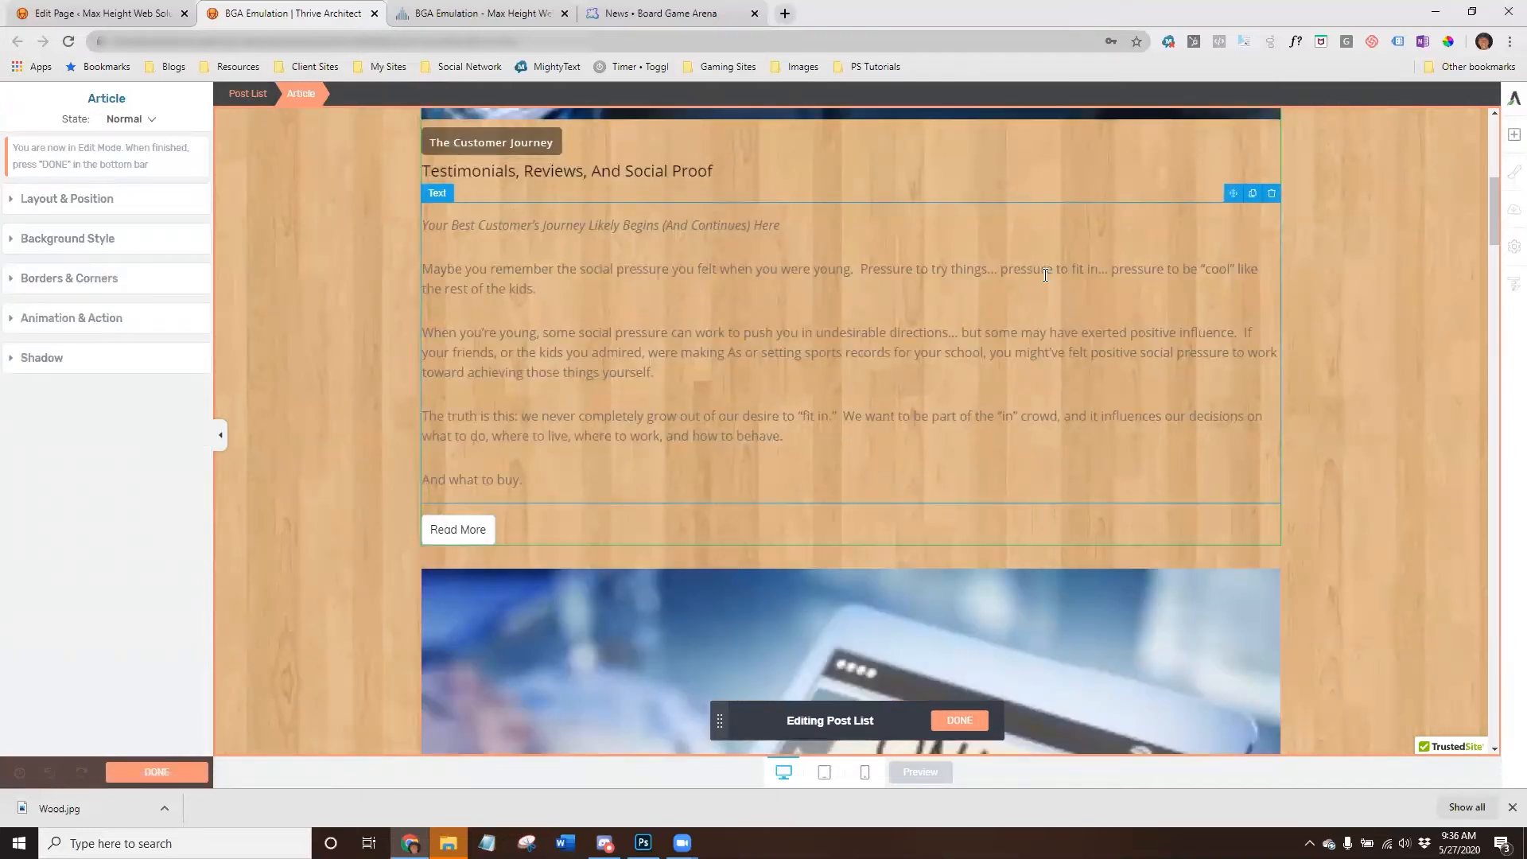
pyautogui.scroll(-4, 1043, 278)
pyautogui.scroll(8, 1040, 280)
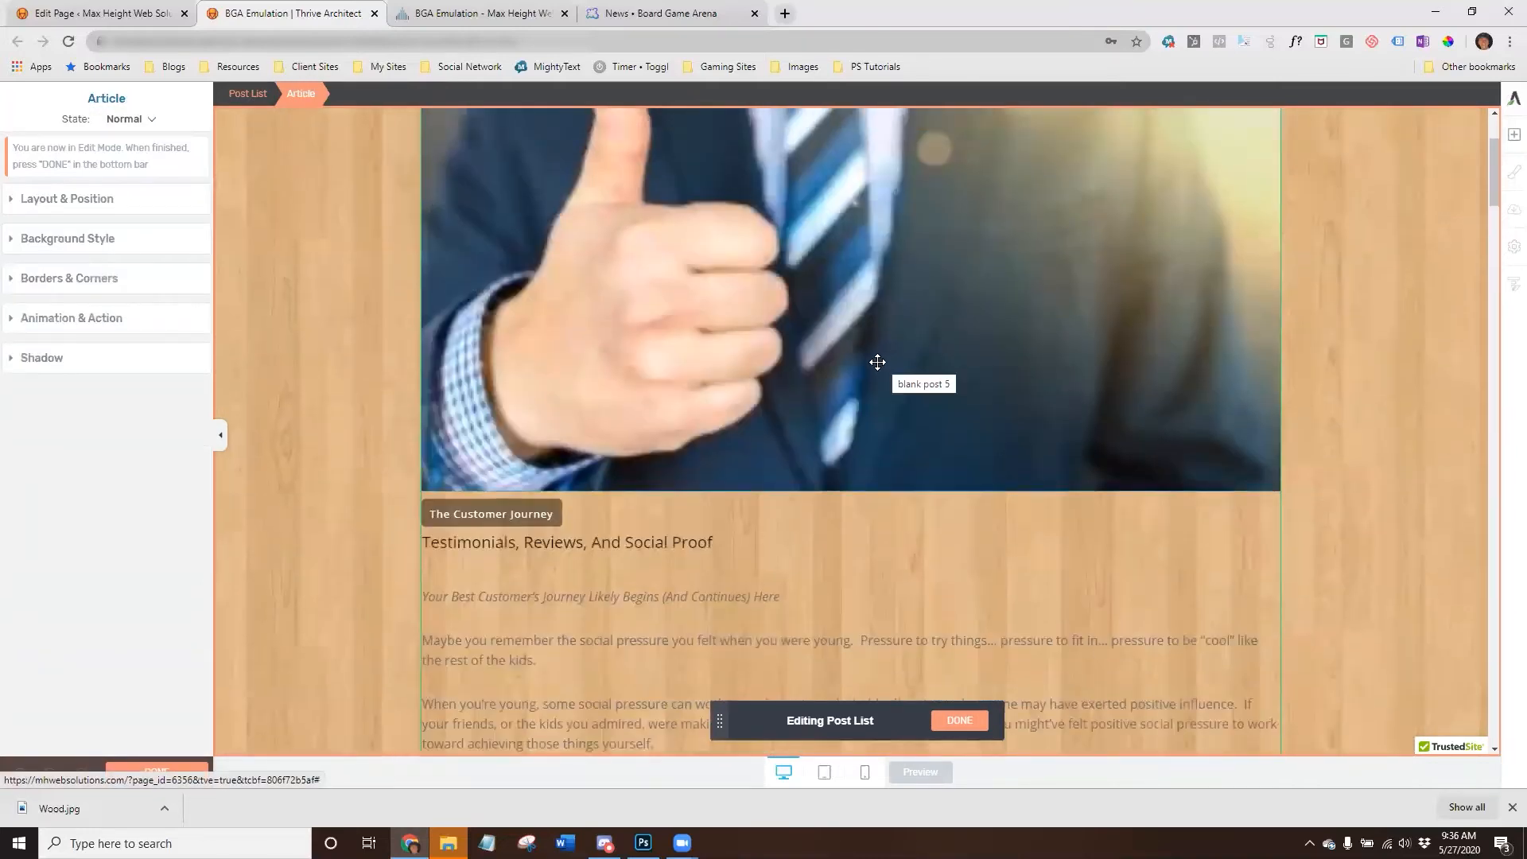
# Try the light grey #e6e6e6 as the Article background colour and check it on the stacked post cards.
pyautogui.click(63, 245)
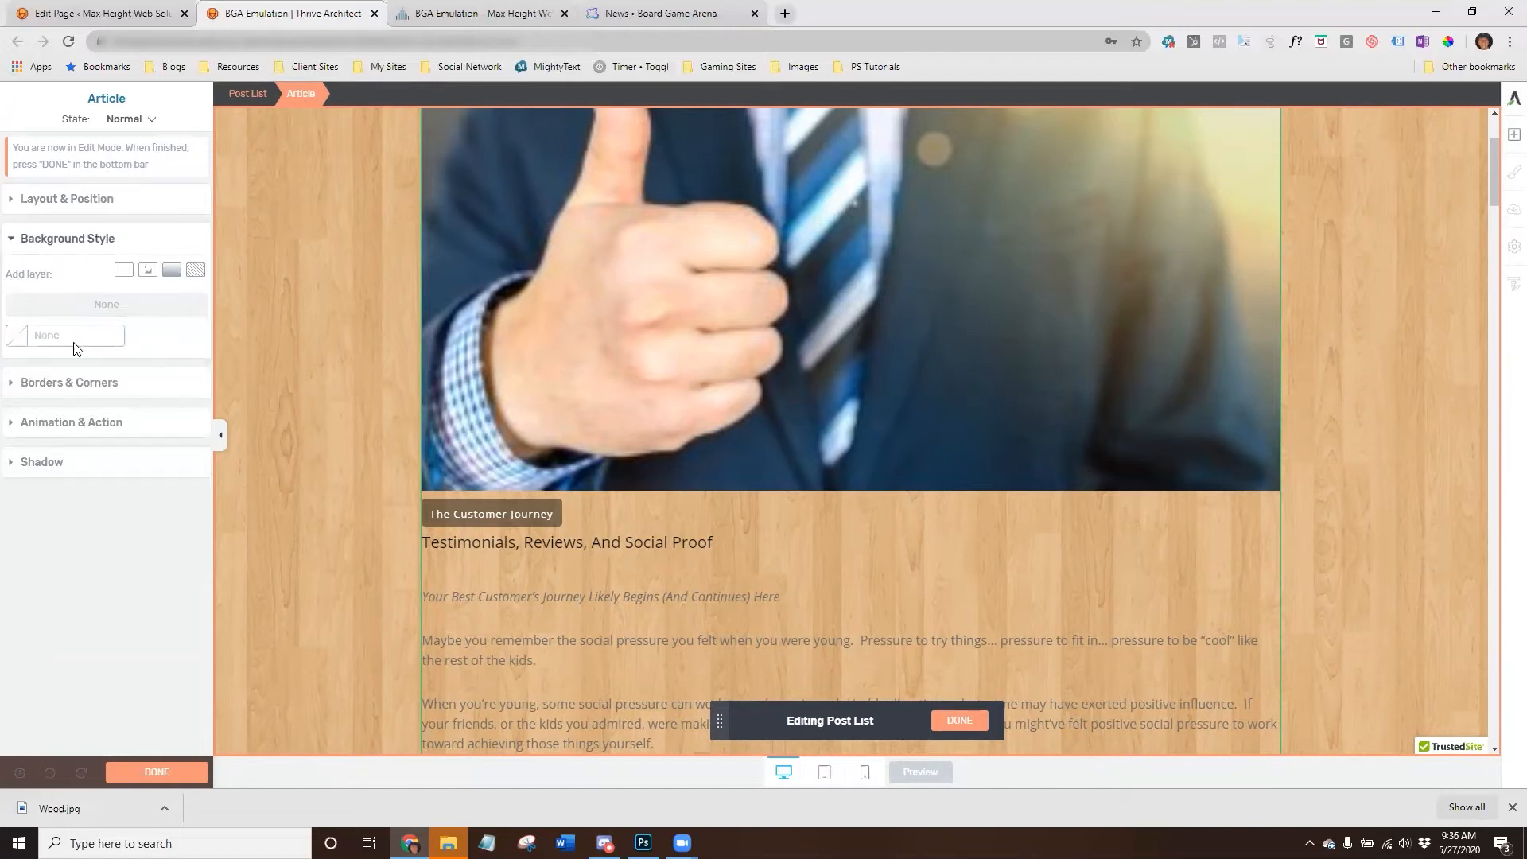
pyautogui.click(20, 338)
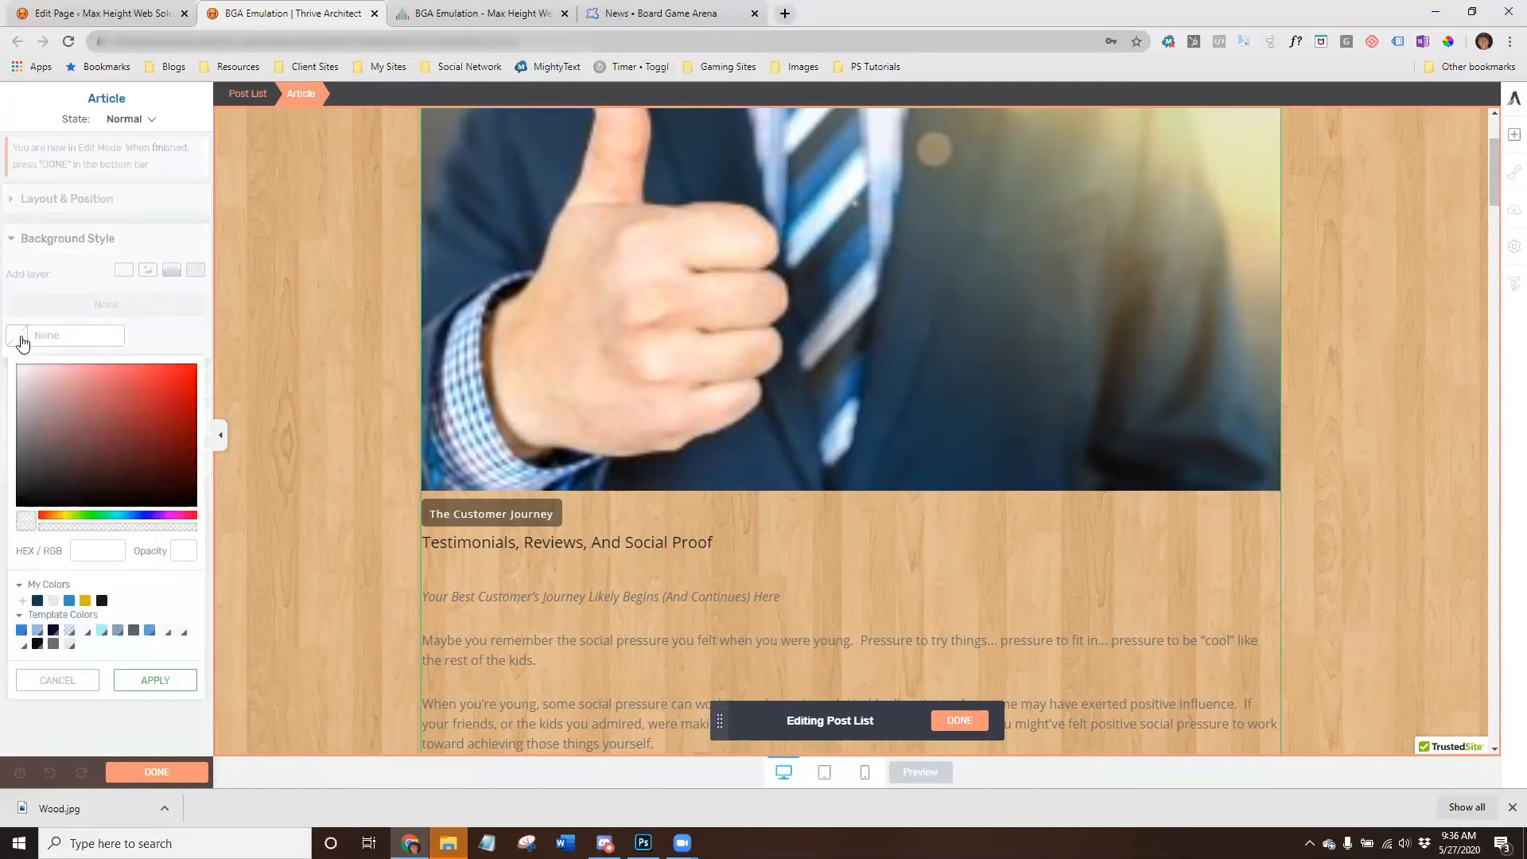
pyautogui.click(53, 600)
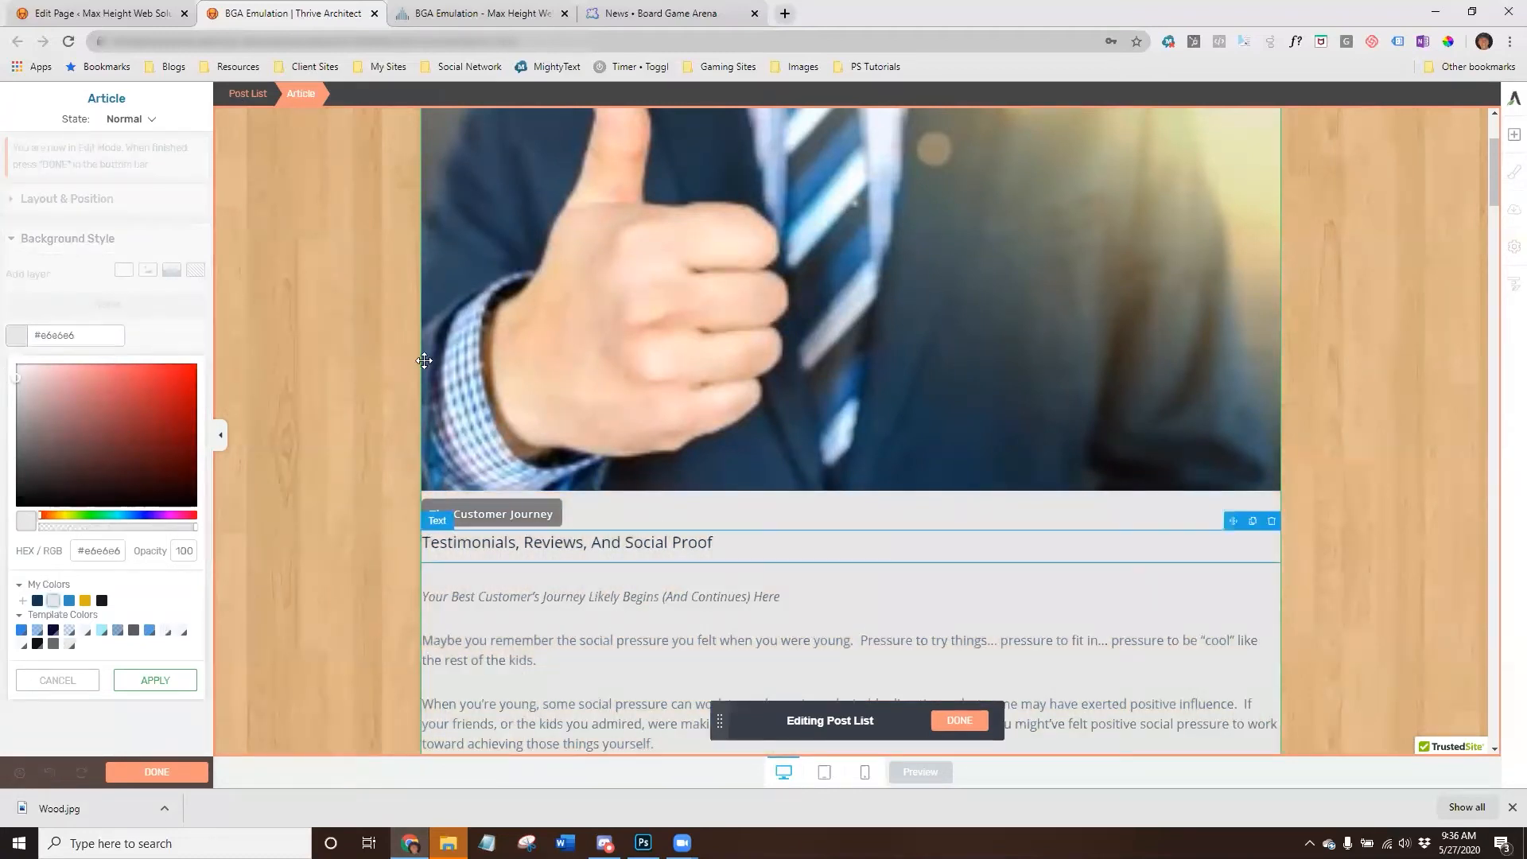
pyautogui.scroll(-7, 256, 365)
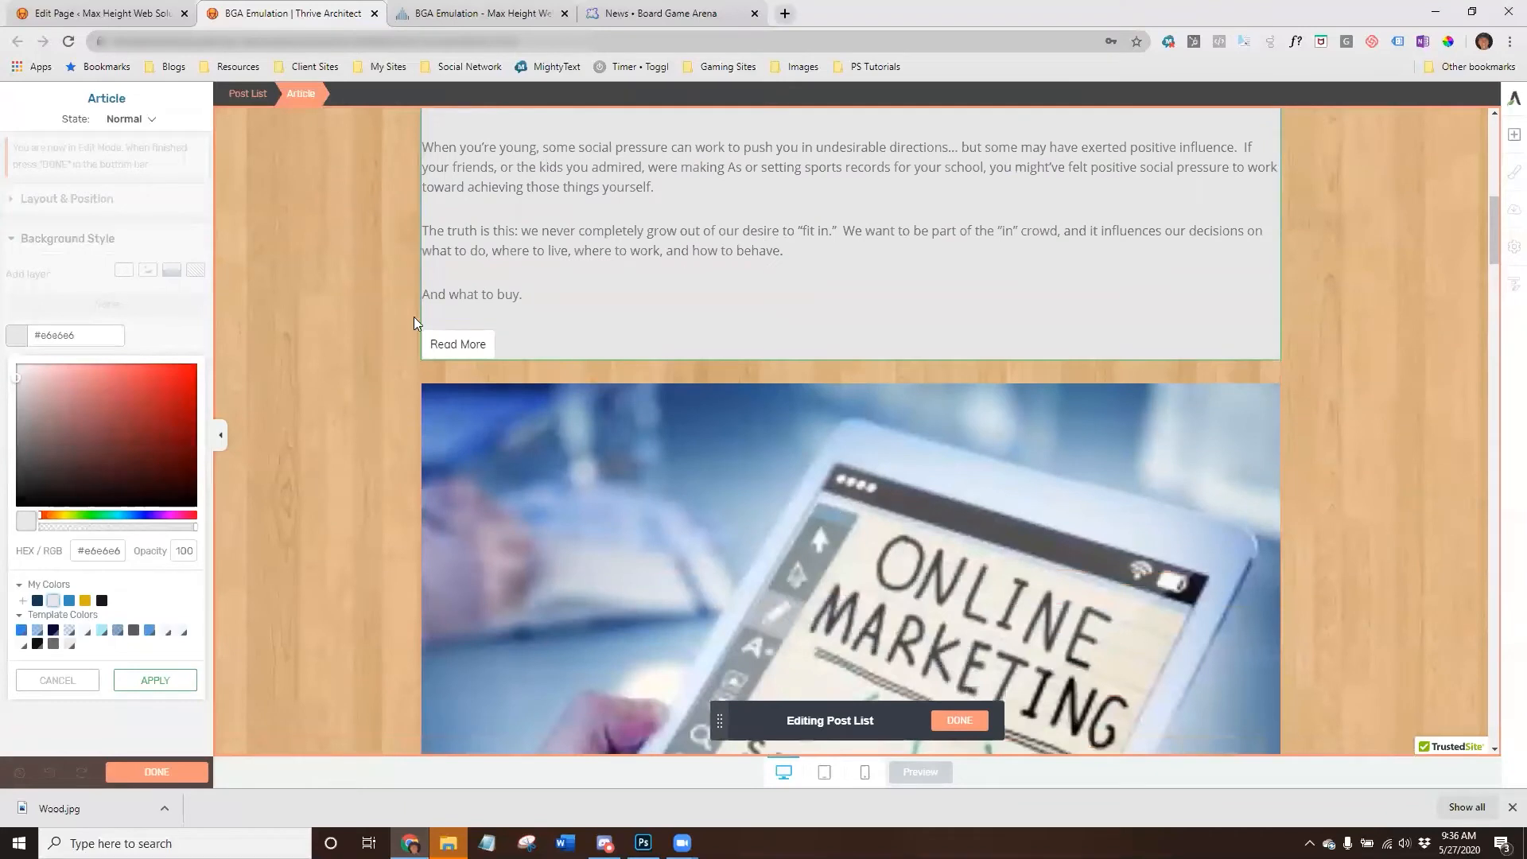
pyautogui.scroll(-14, 403, 328)
pyautogui.scroll(20, 396, 331)
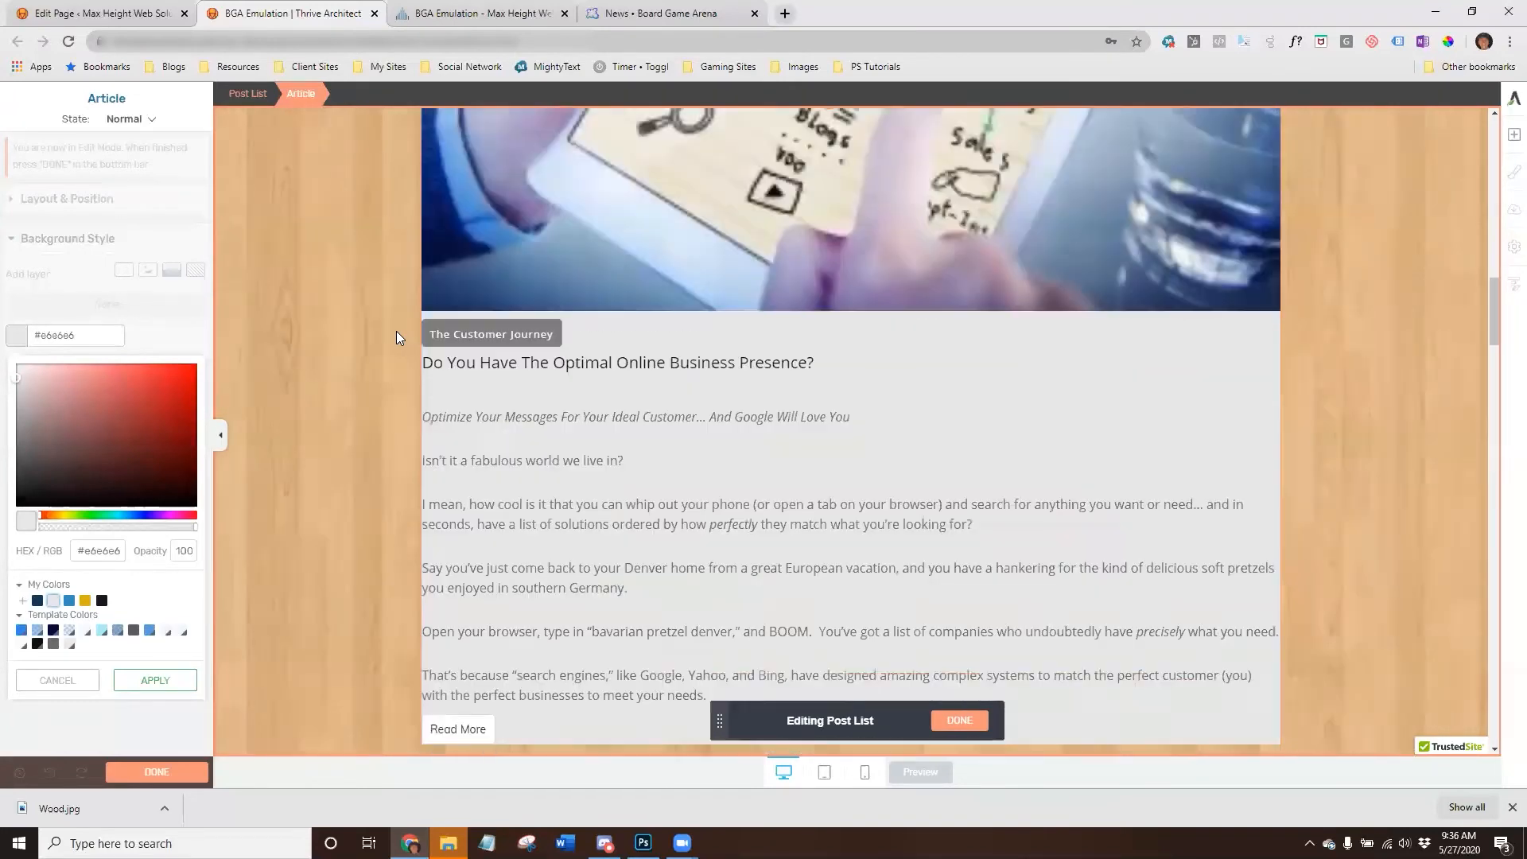
pyautogui.scroll(-7, 422, 318)
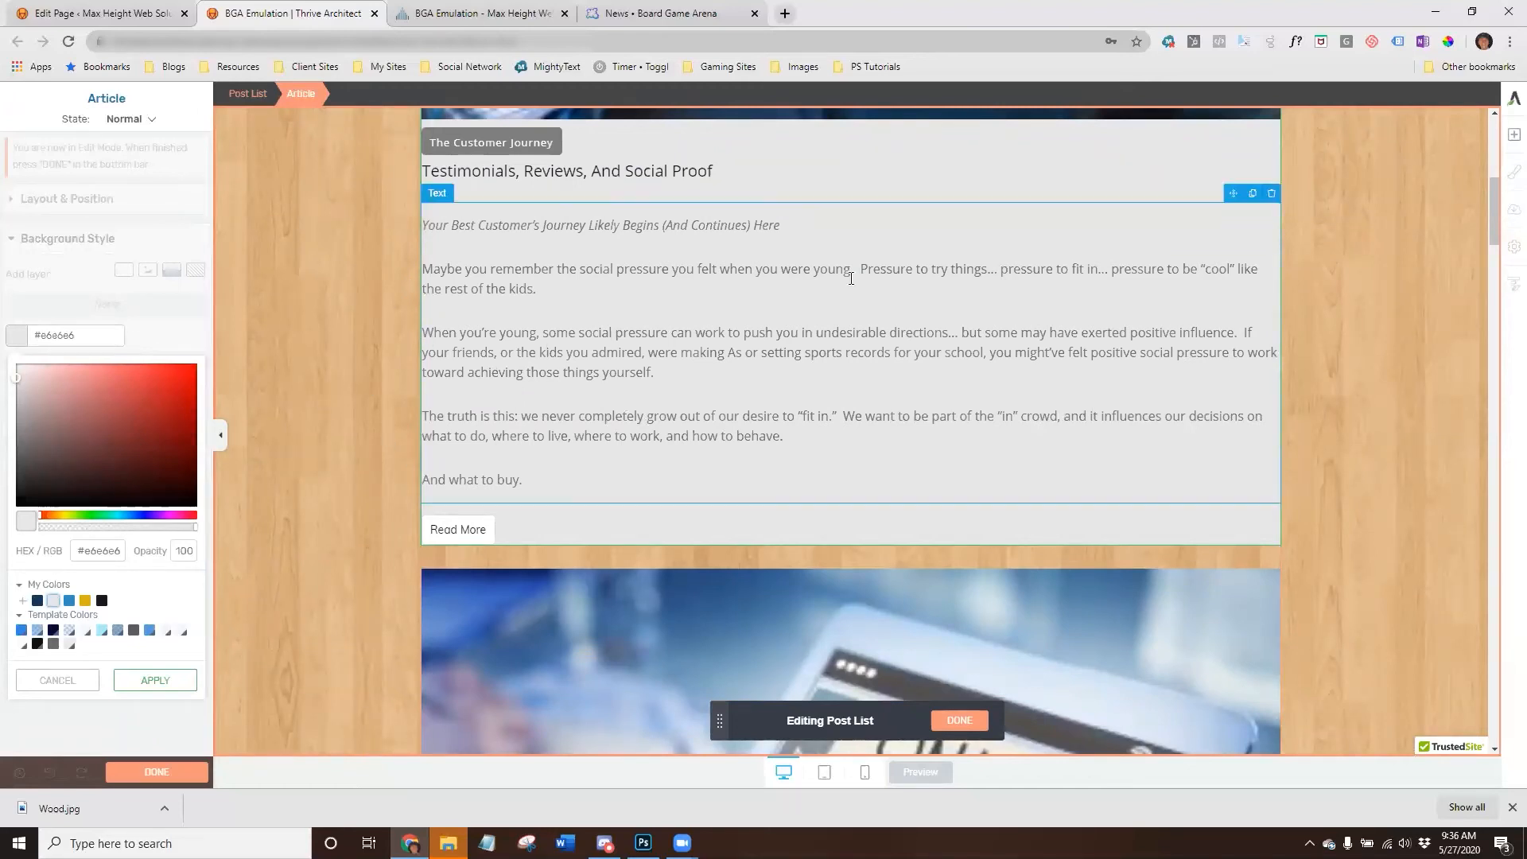
pyautogui.scroll(2, 334, 307)
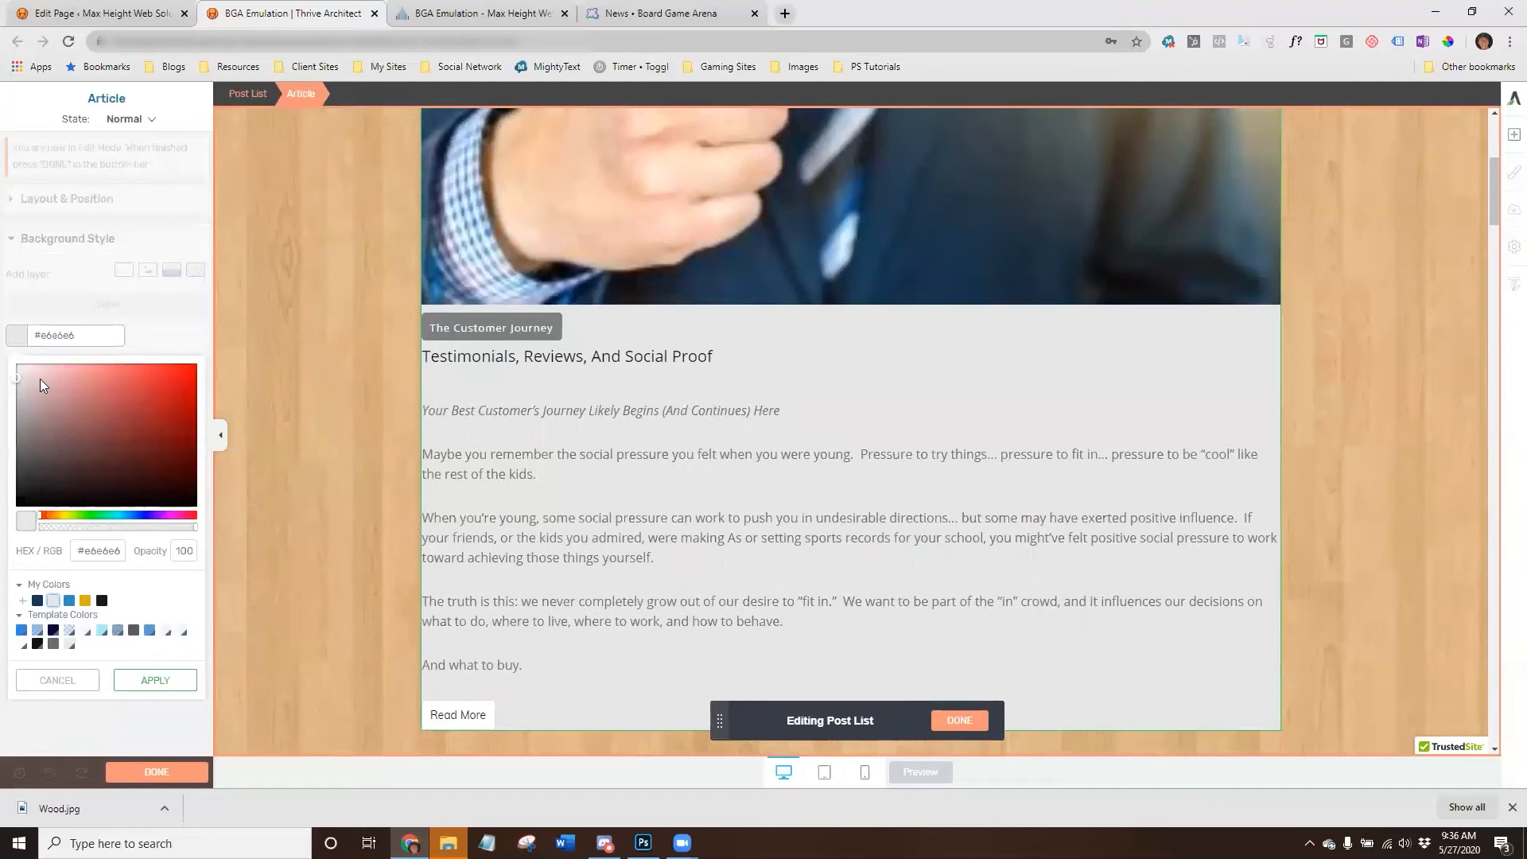
# Set the Article background colour to white #ffffff and apply it.
pyautogui.click(13, 381)
pyautogui.moveTo(12, 381); pyautogui.dragTo(15, 364)
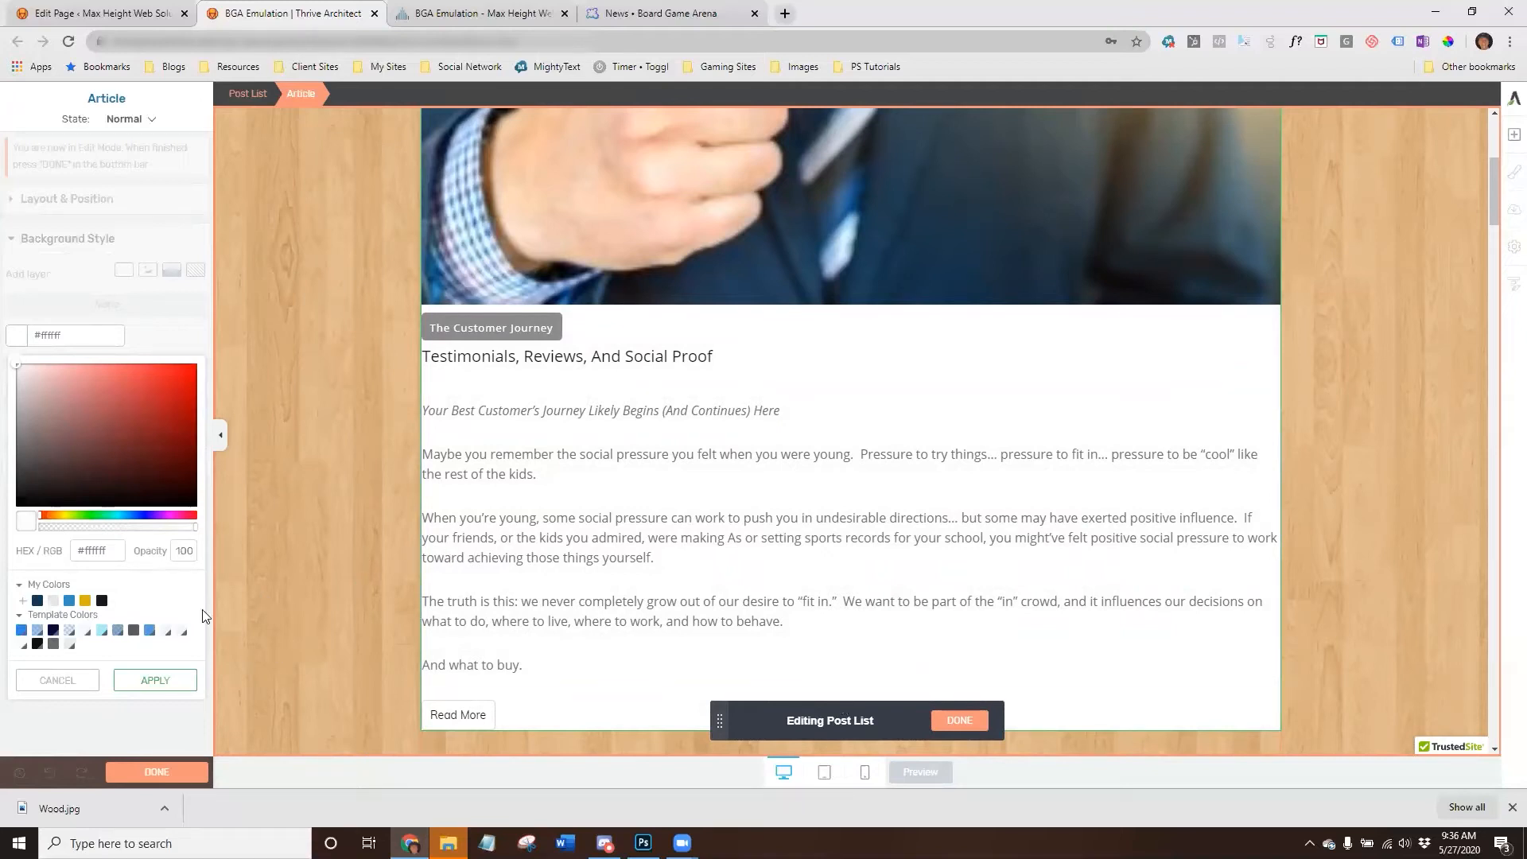
pyautogui.click(134, 682)
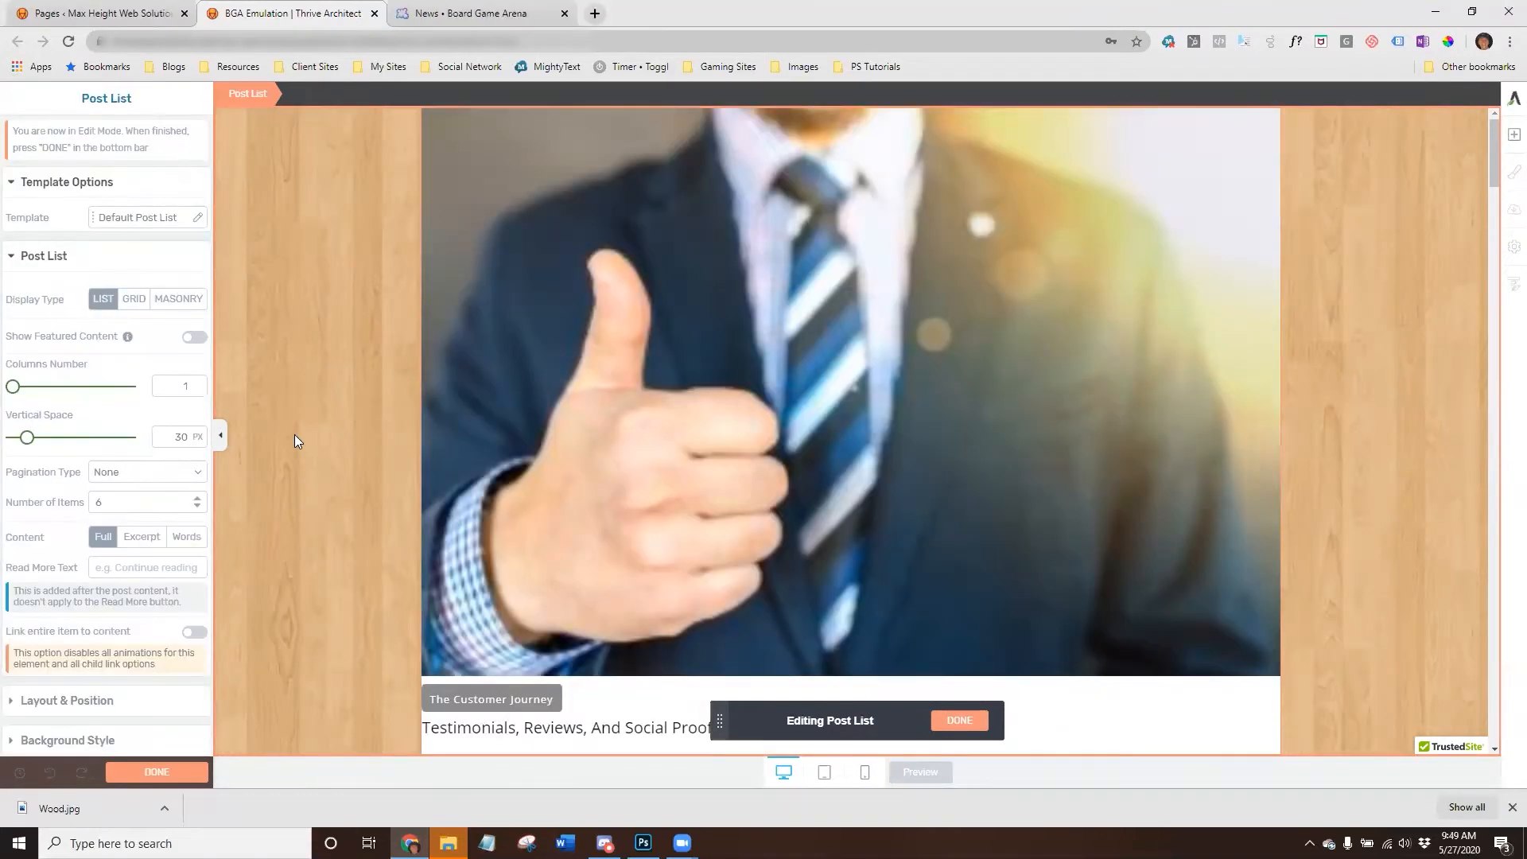
# Compare the text spacing inside the post cards with the cards on the Board Game Arena news page.
pyautogui.scroll(-5, 295, 434)
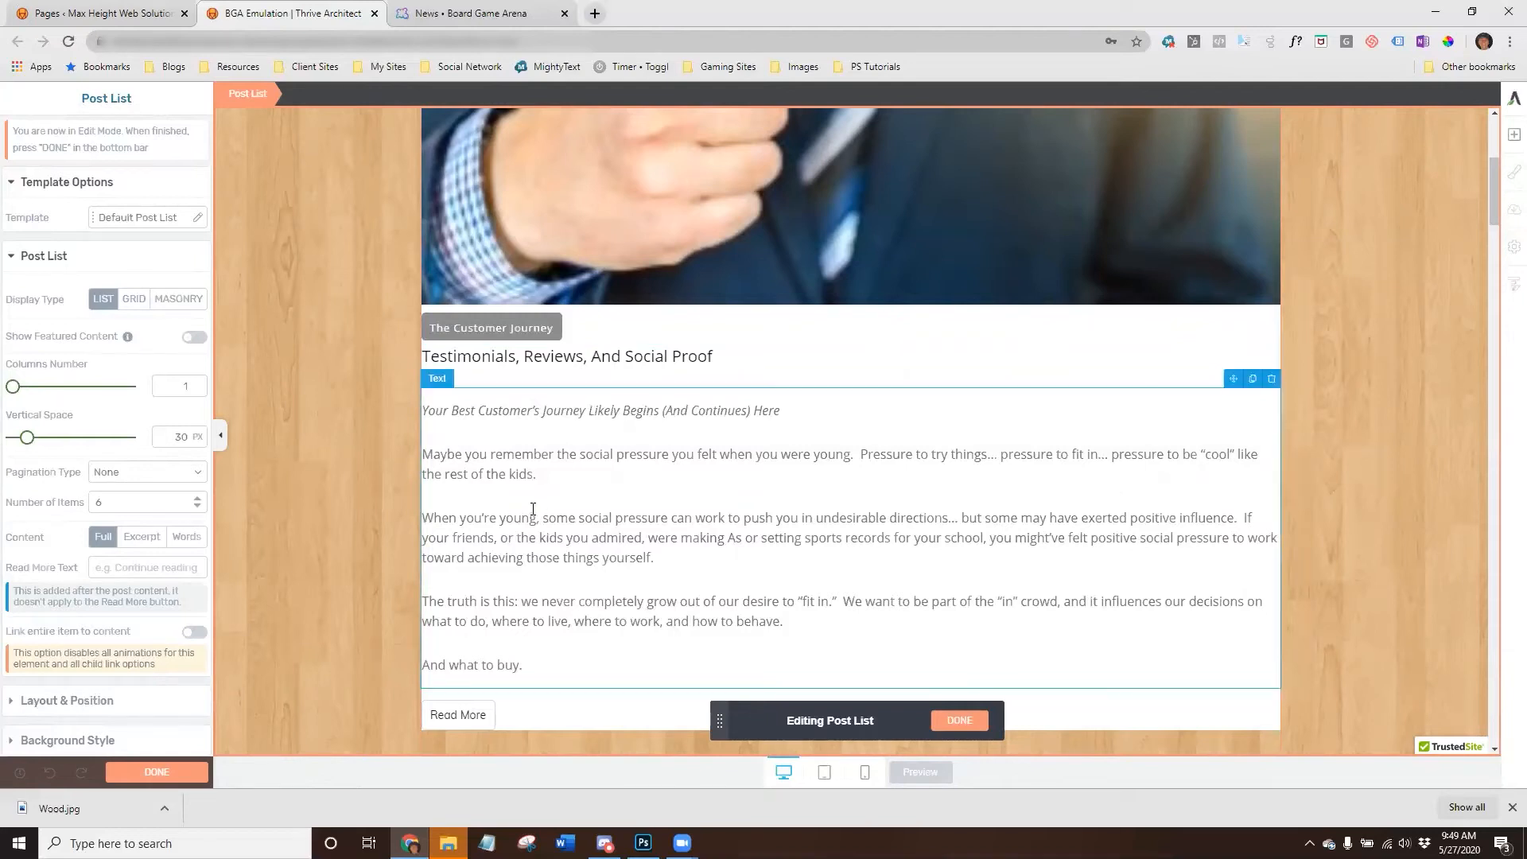
pyautogui.scroll(2, 348, 538)
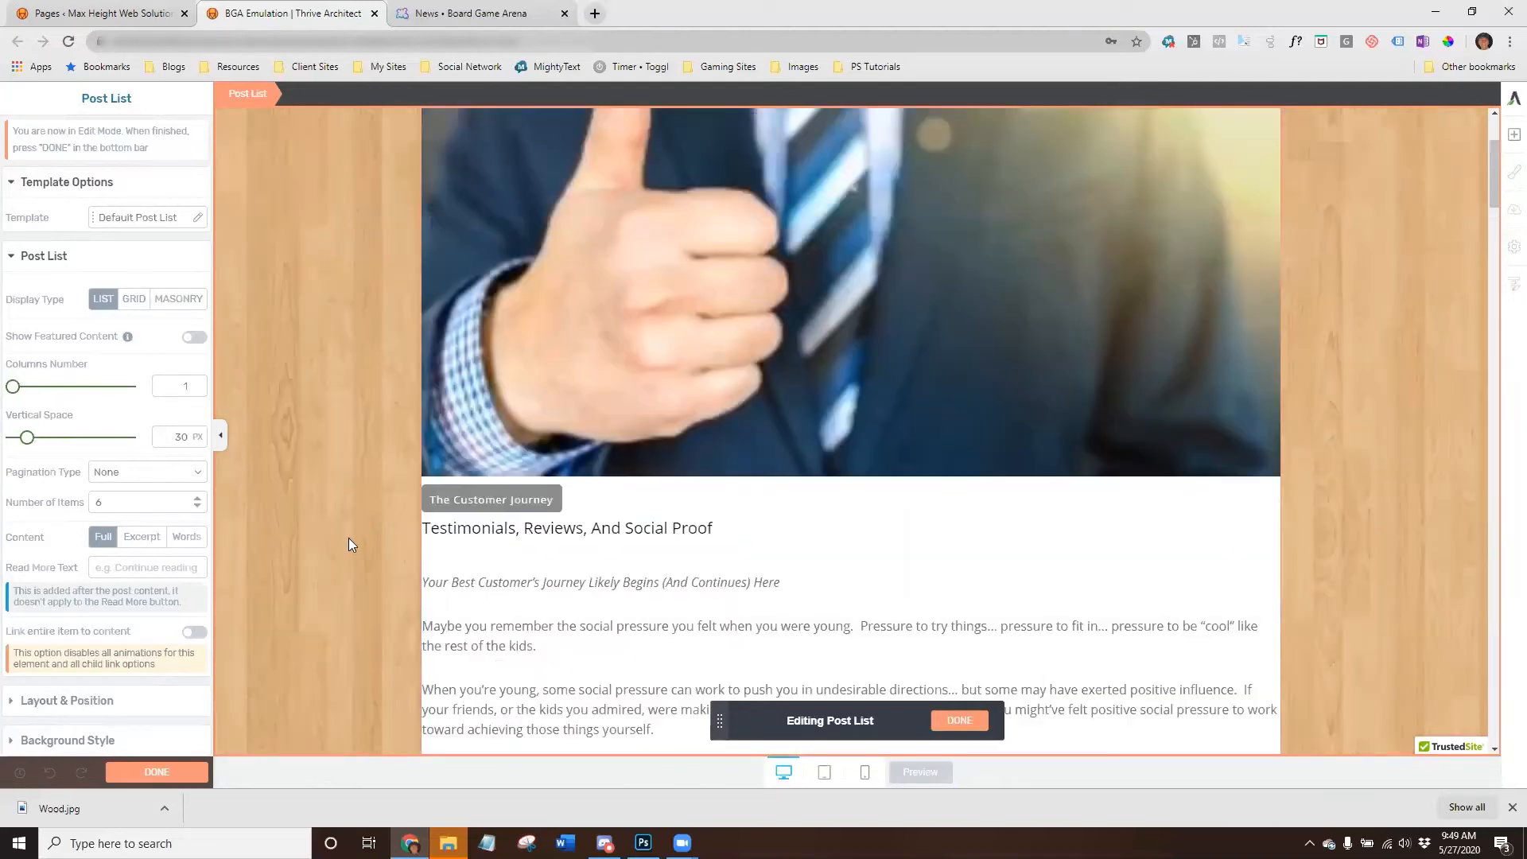
pyautogui.click(508, 19)
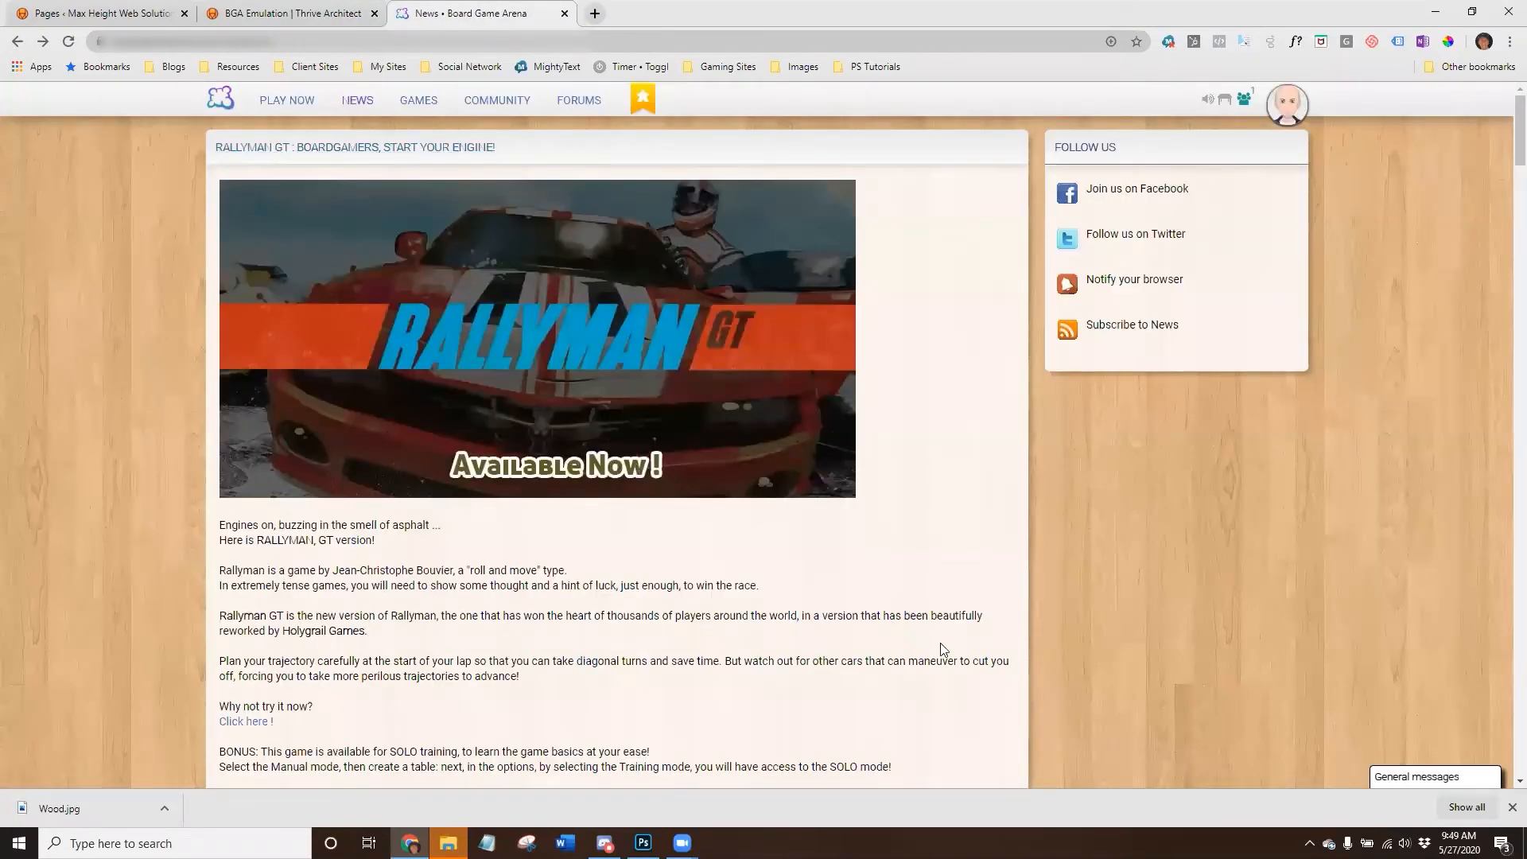
pyautogui.scroll(-2, 291, 535)
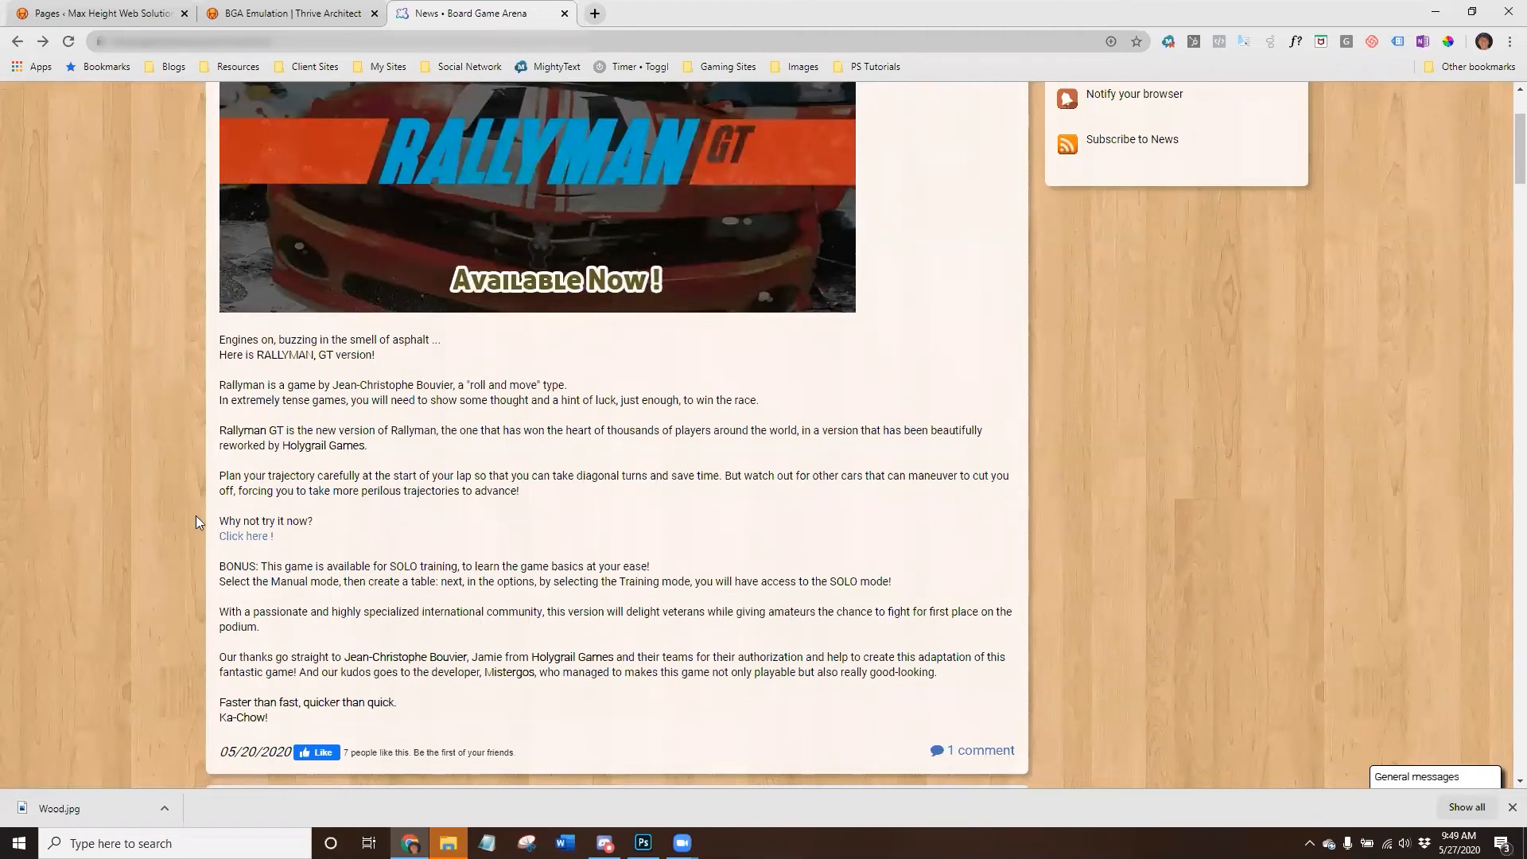
pyautogui.scroll(2, 196, 517)
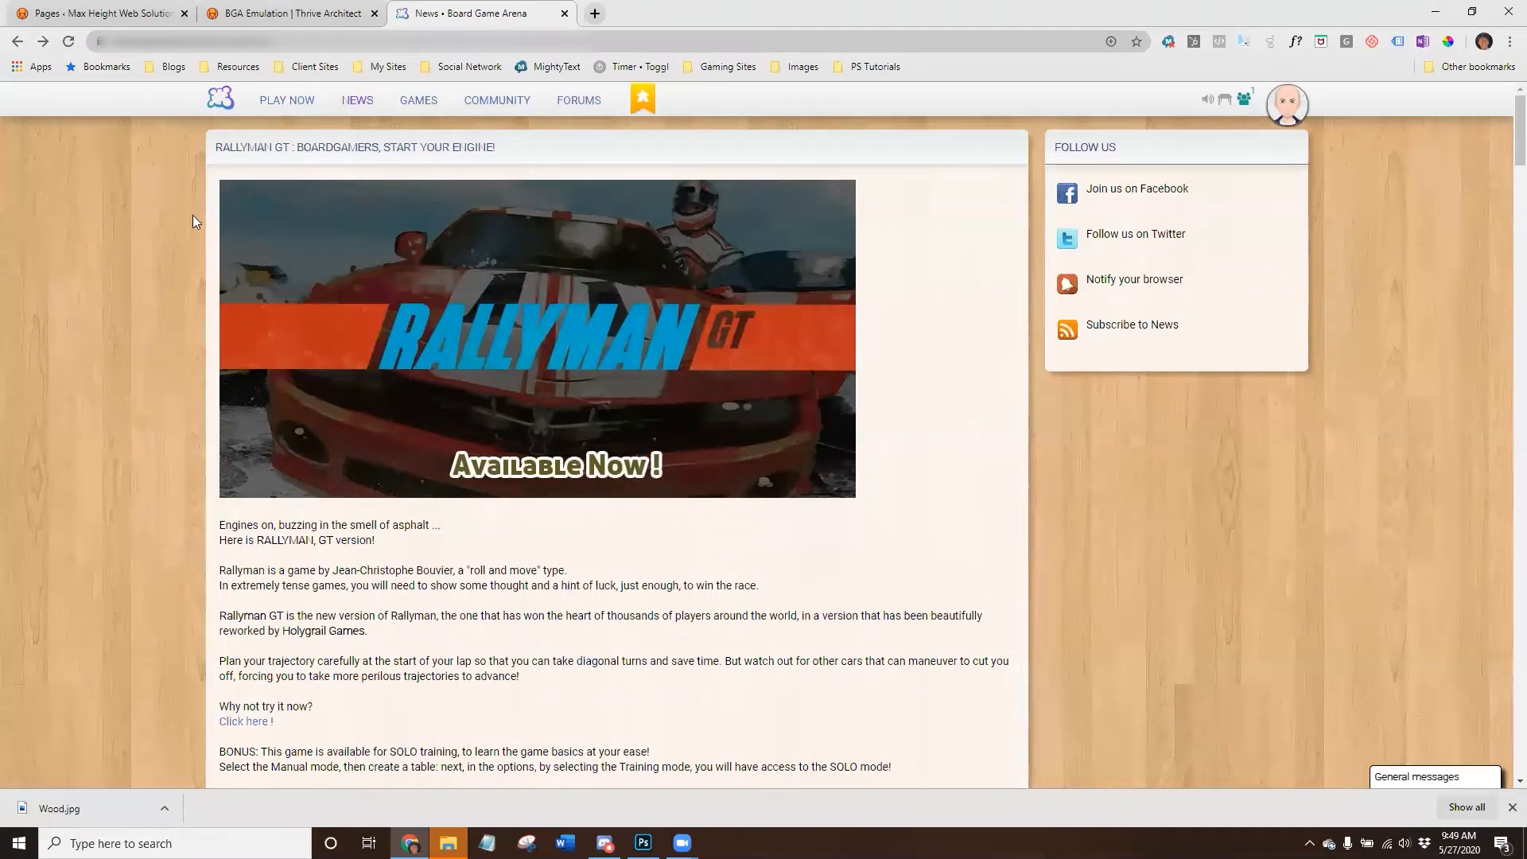
pyautogui.click(289, 16)
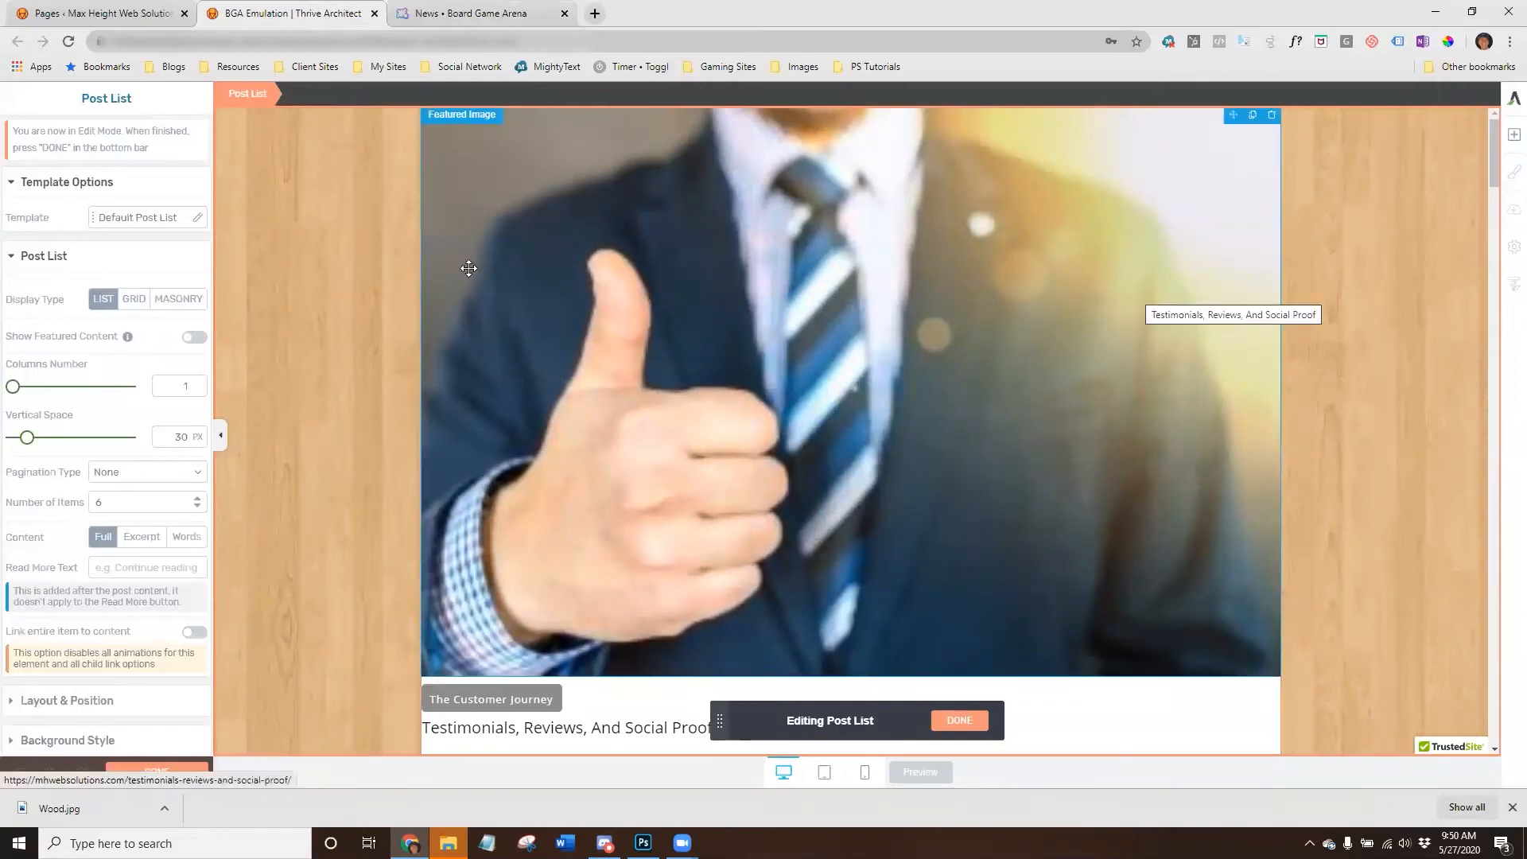
# Set the padding of the first post's Post Content element to 30 px on all four sides.
pyautogui.scroll(-8, 580, 367)
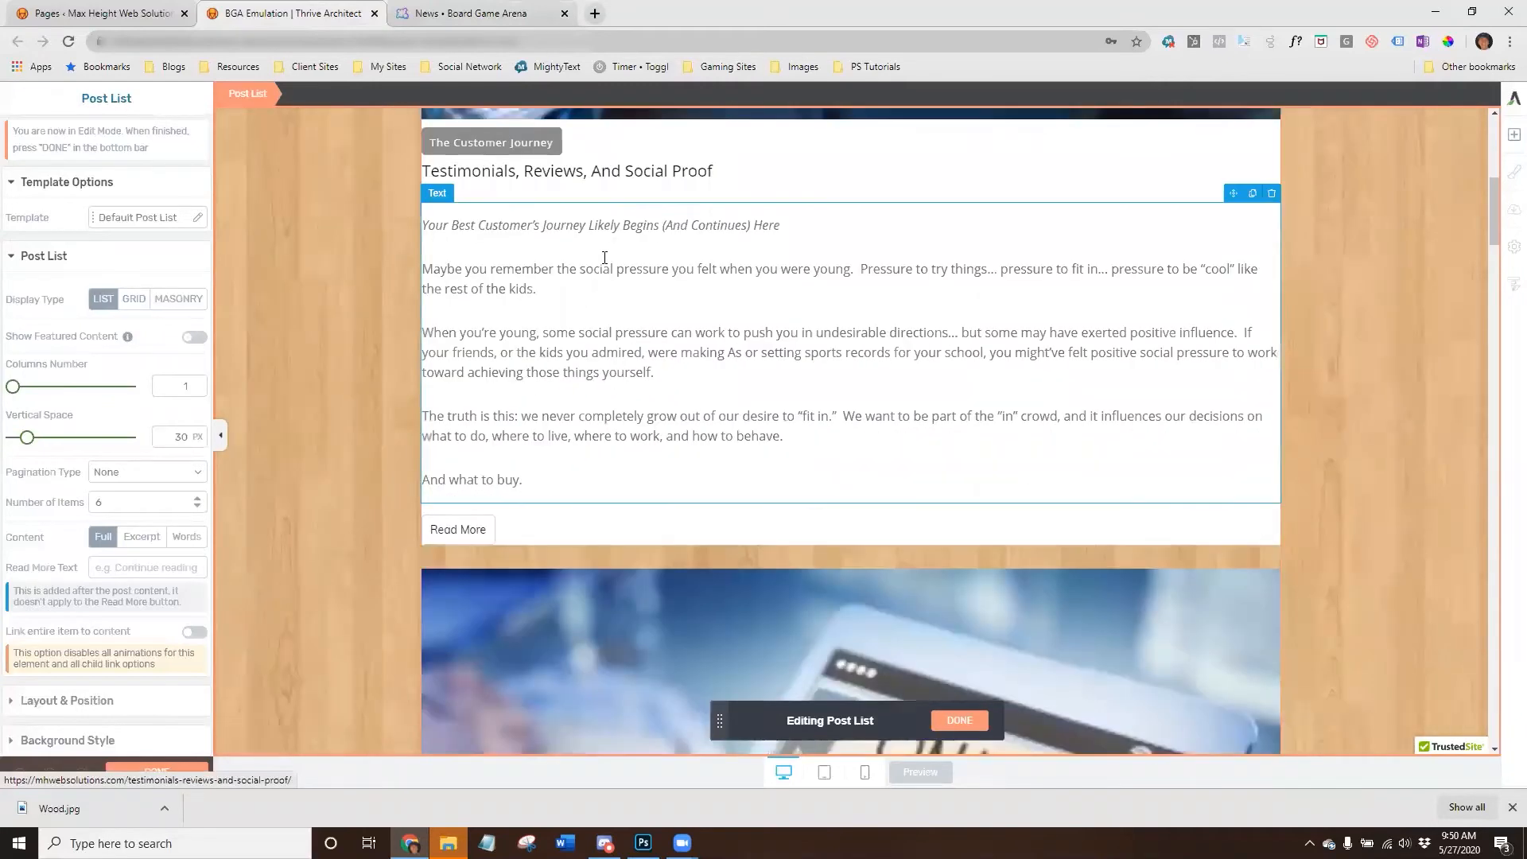
pyautogui.scroll(3, 625, 308)
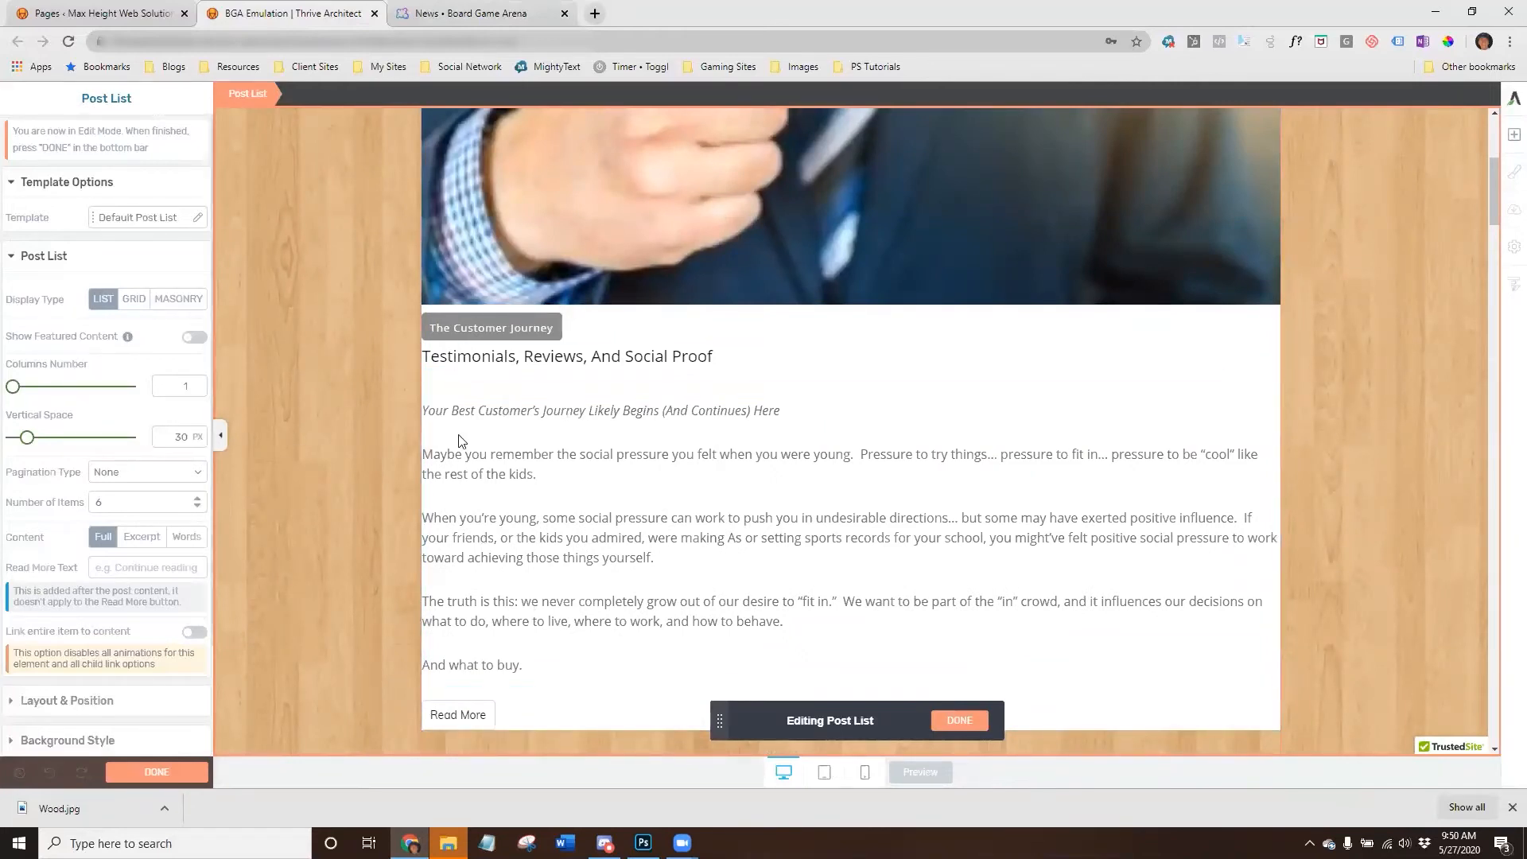
pyautogui.click(767, 518)
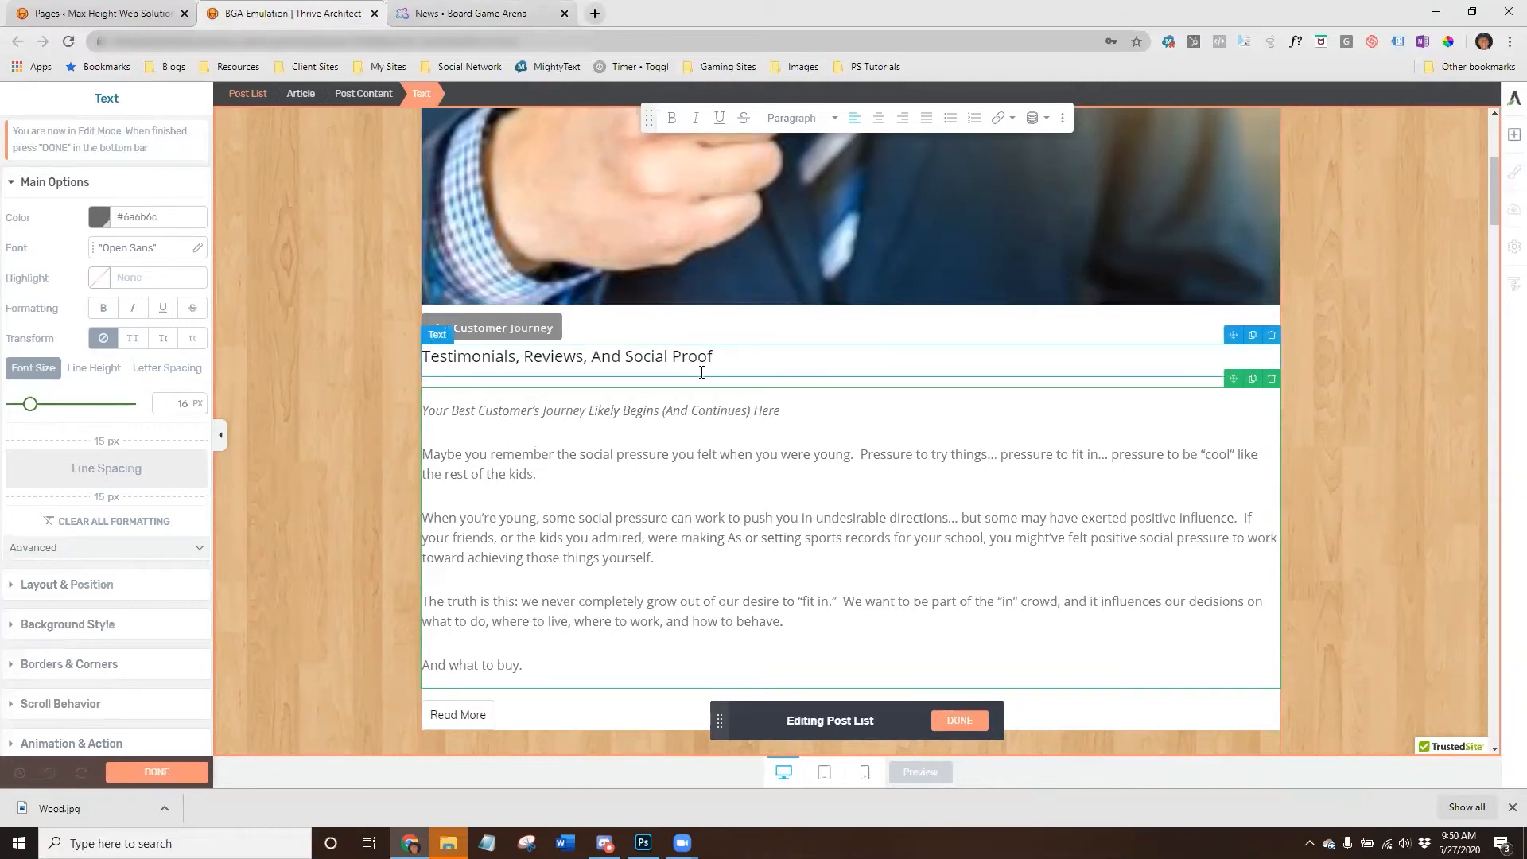
pyautogui.click(362, 95)
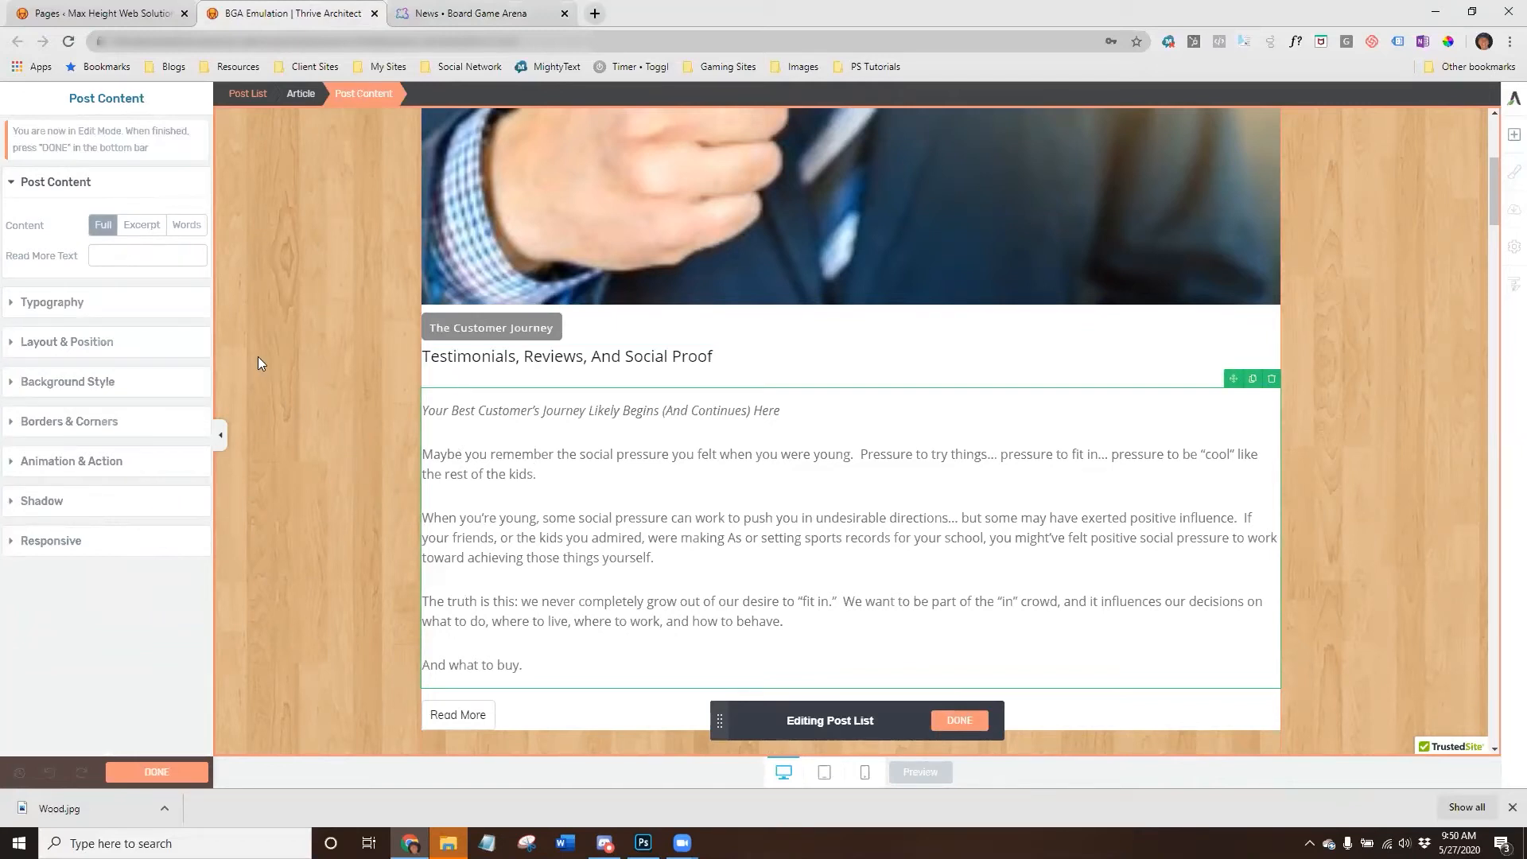
pyautogui.click(57, 344)
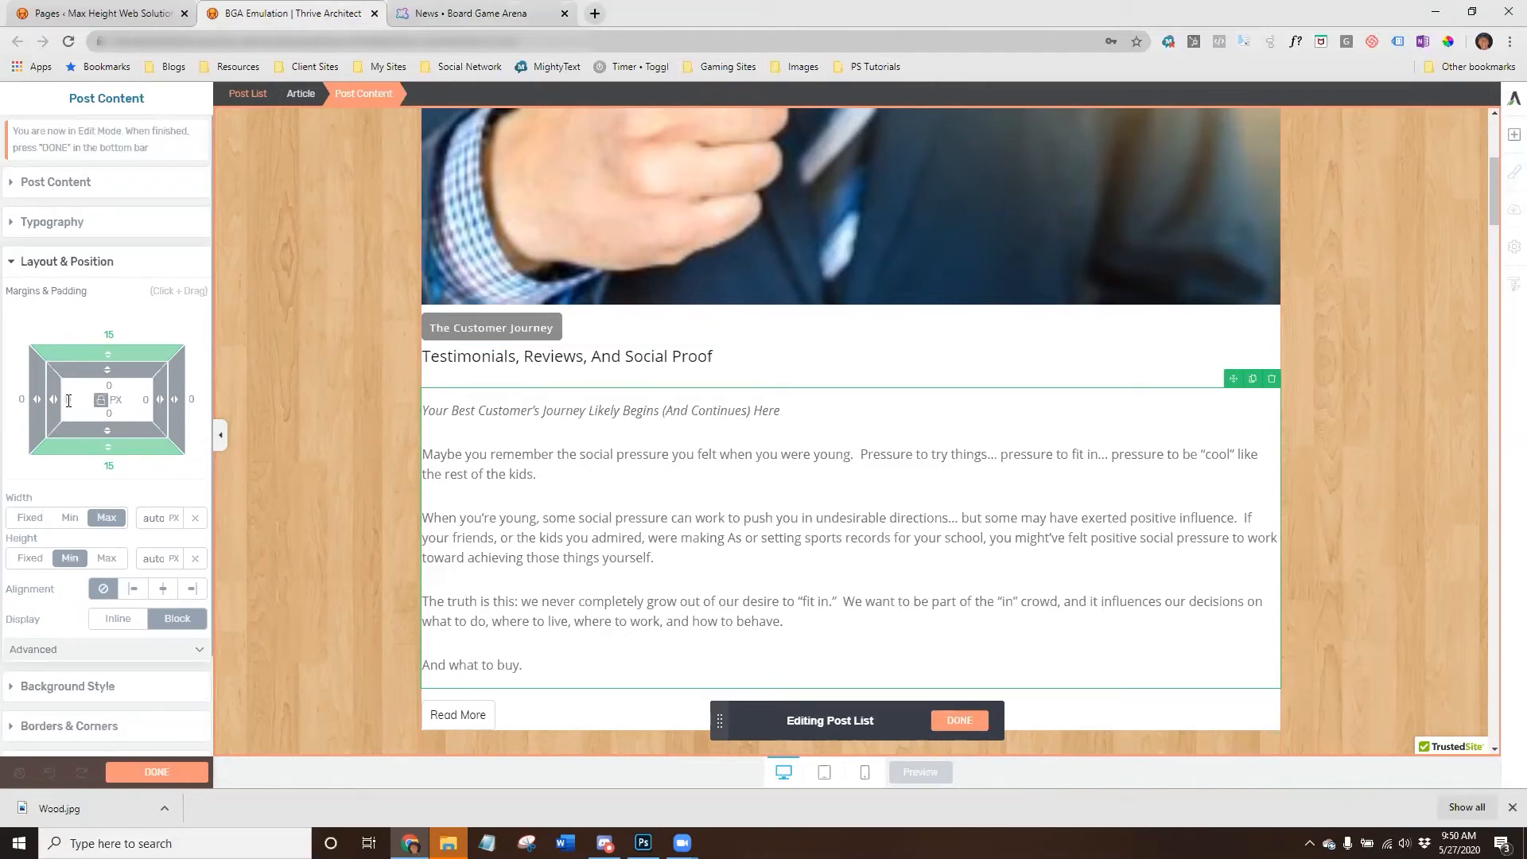
pyautogui.click(68, 400)
pyautogui.write('30')
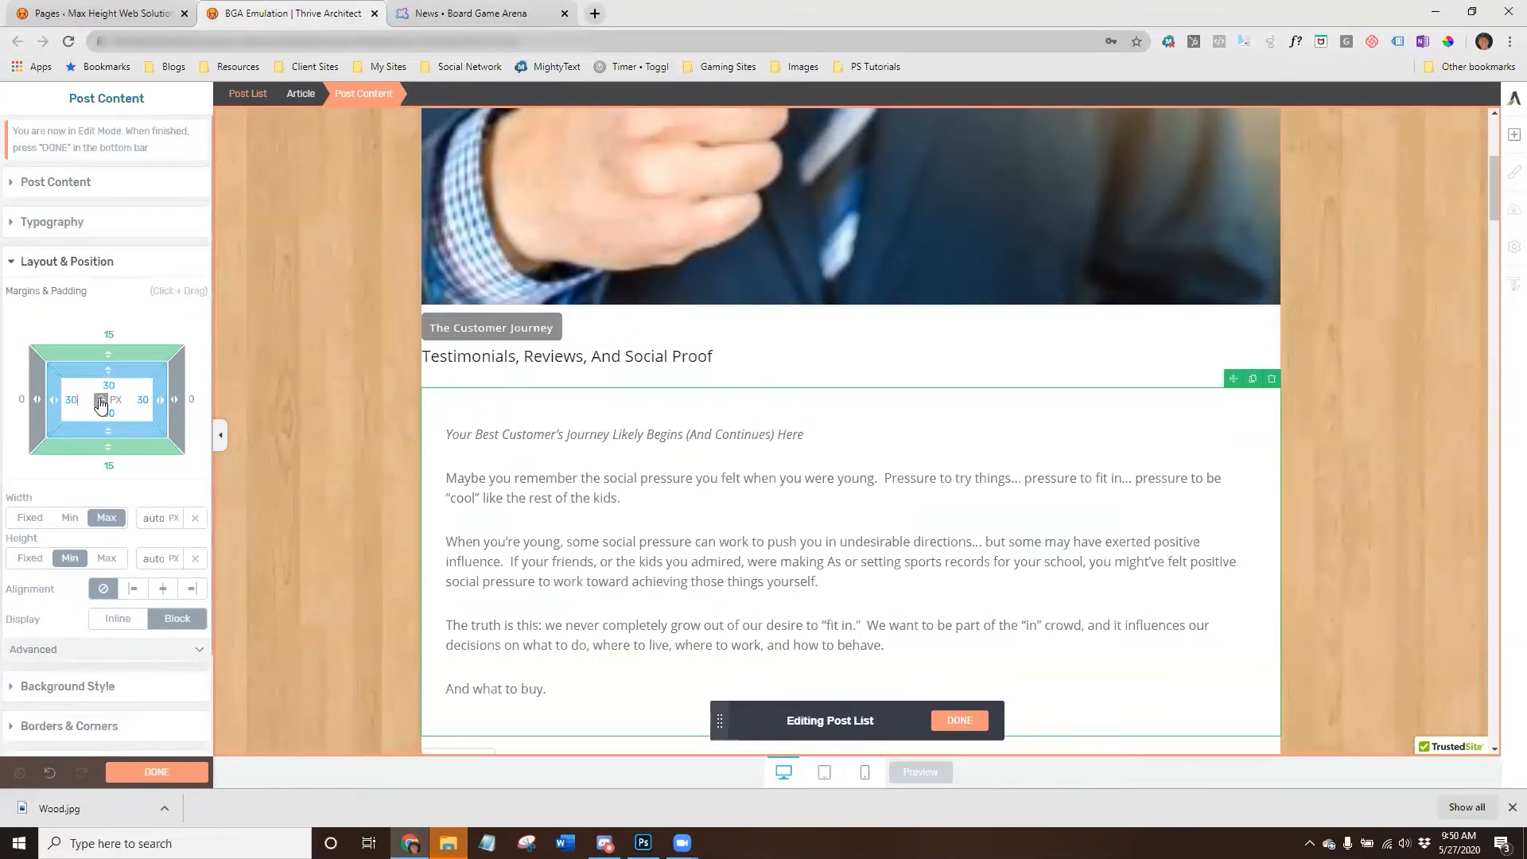
# Check the content padding across the stacked posts against their titles and Read More buttons.
pyautogui.scroll(-15, 275, 439)
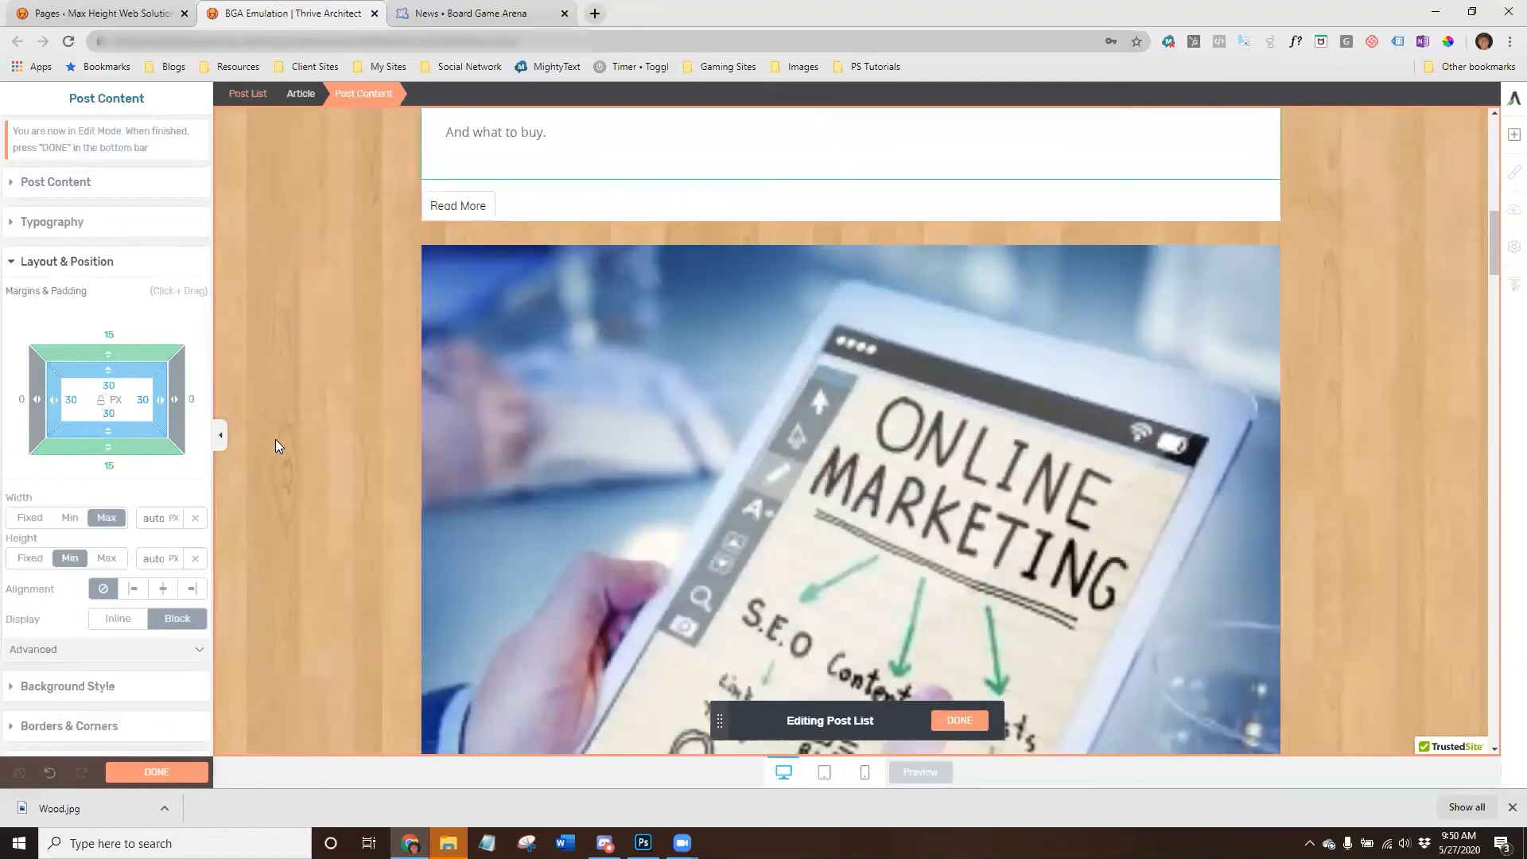
pyautogui.scroll(-20, 276, 444)
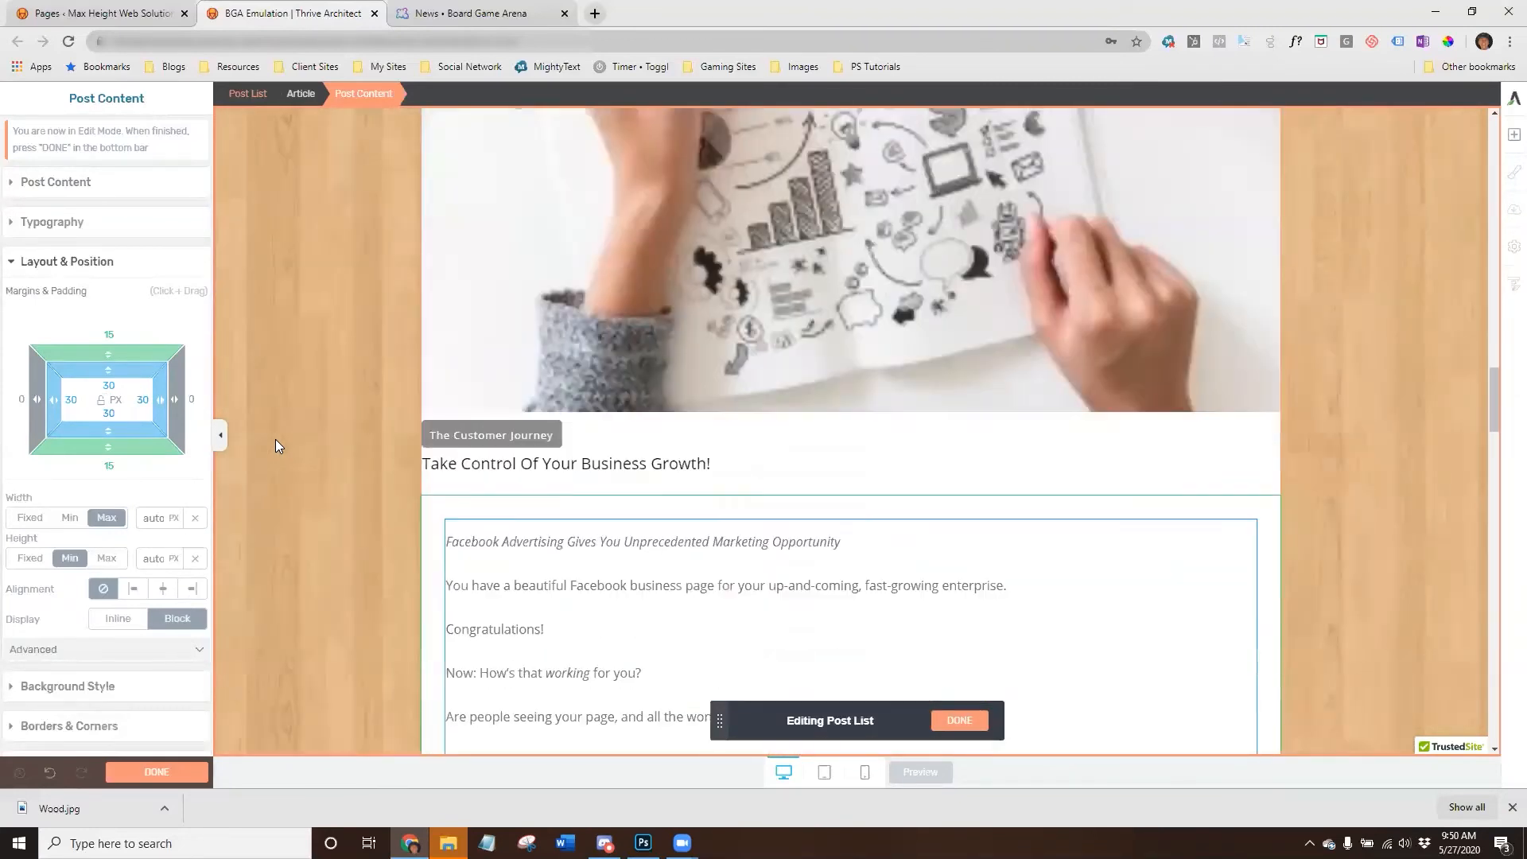
pyautogui.scroll(10, 275, 439)
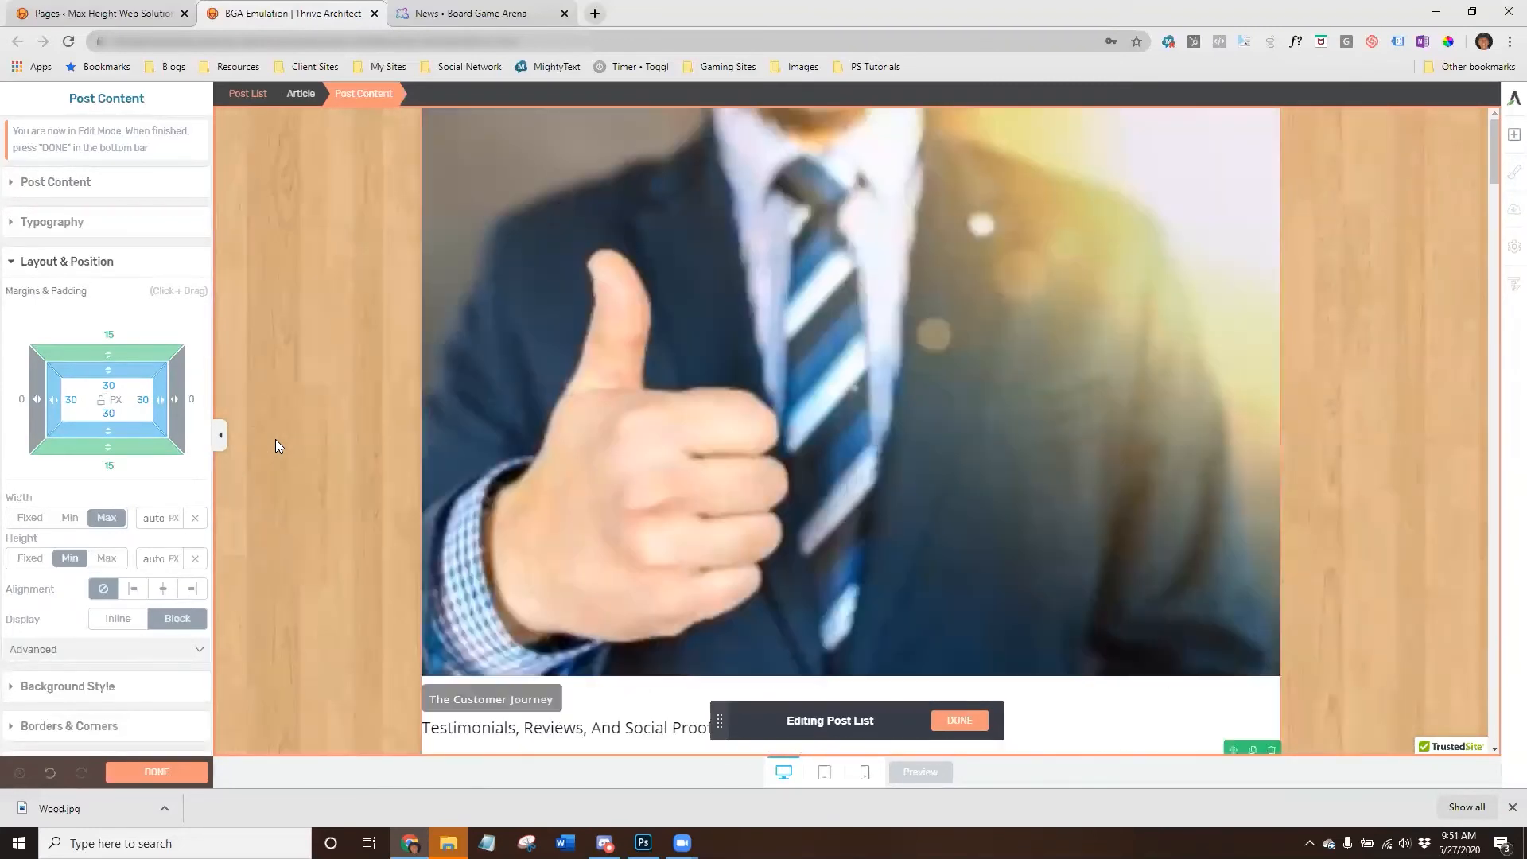
pyautogui.scroll(-6, 275, 439)
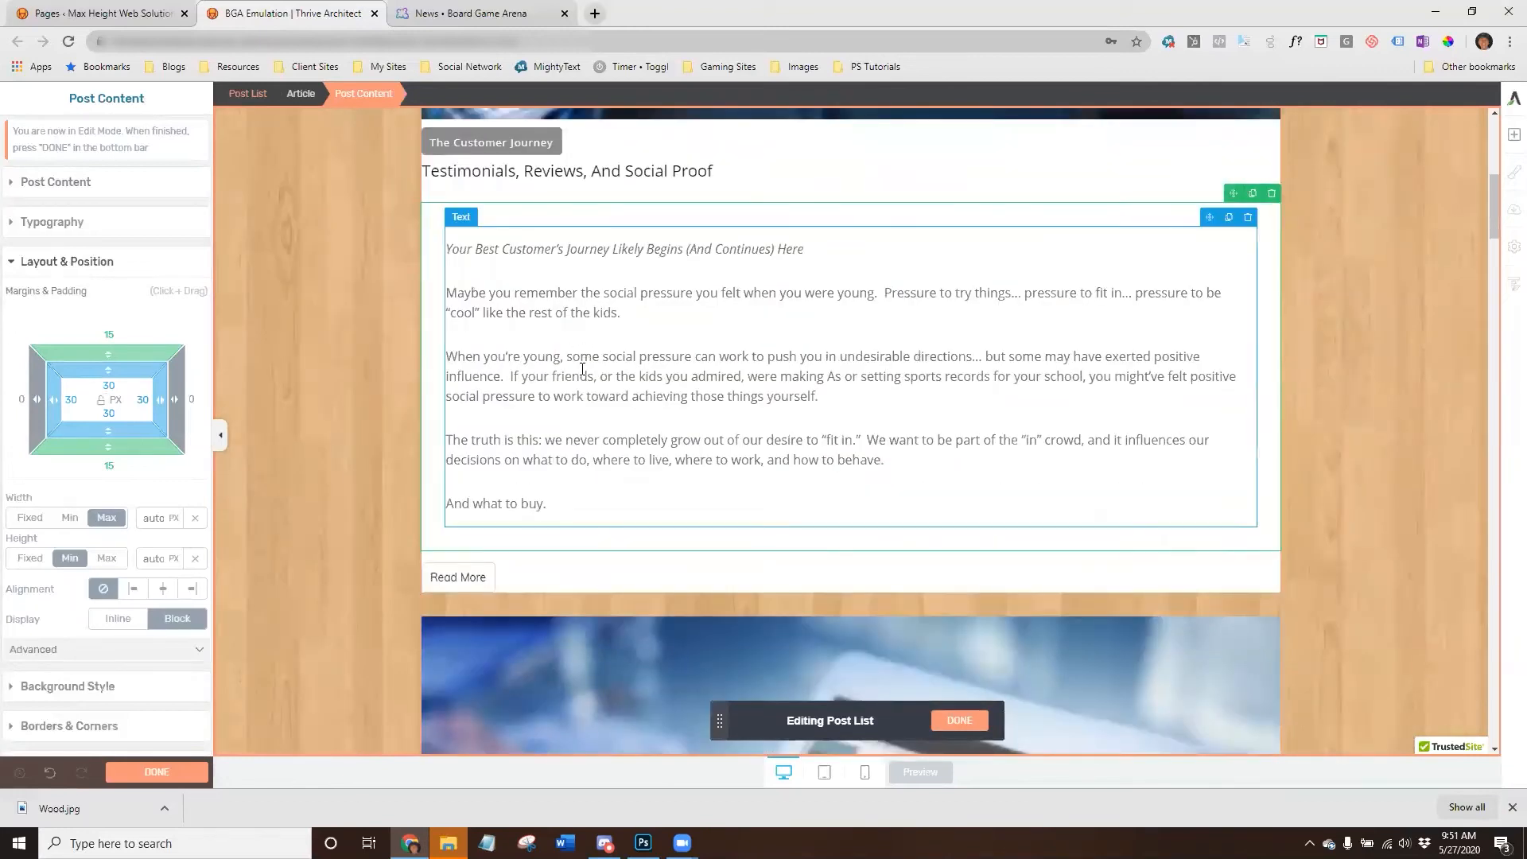
pyautogui.scroll(-8, 281, 335)
pyautogui.scroll(-15, 281, 336)
pyautogui.scroll(20, 282, 338)
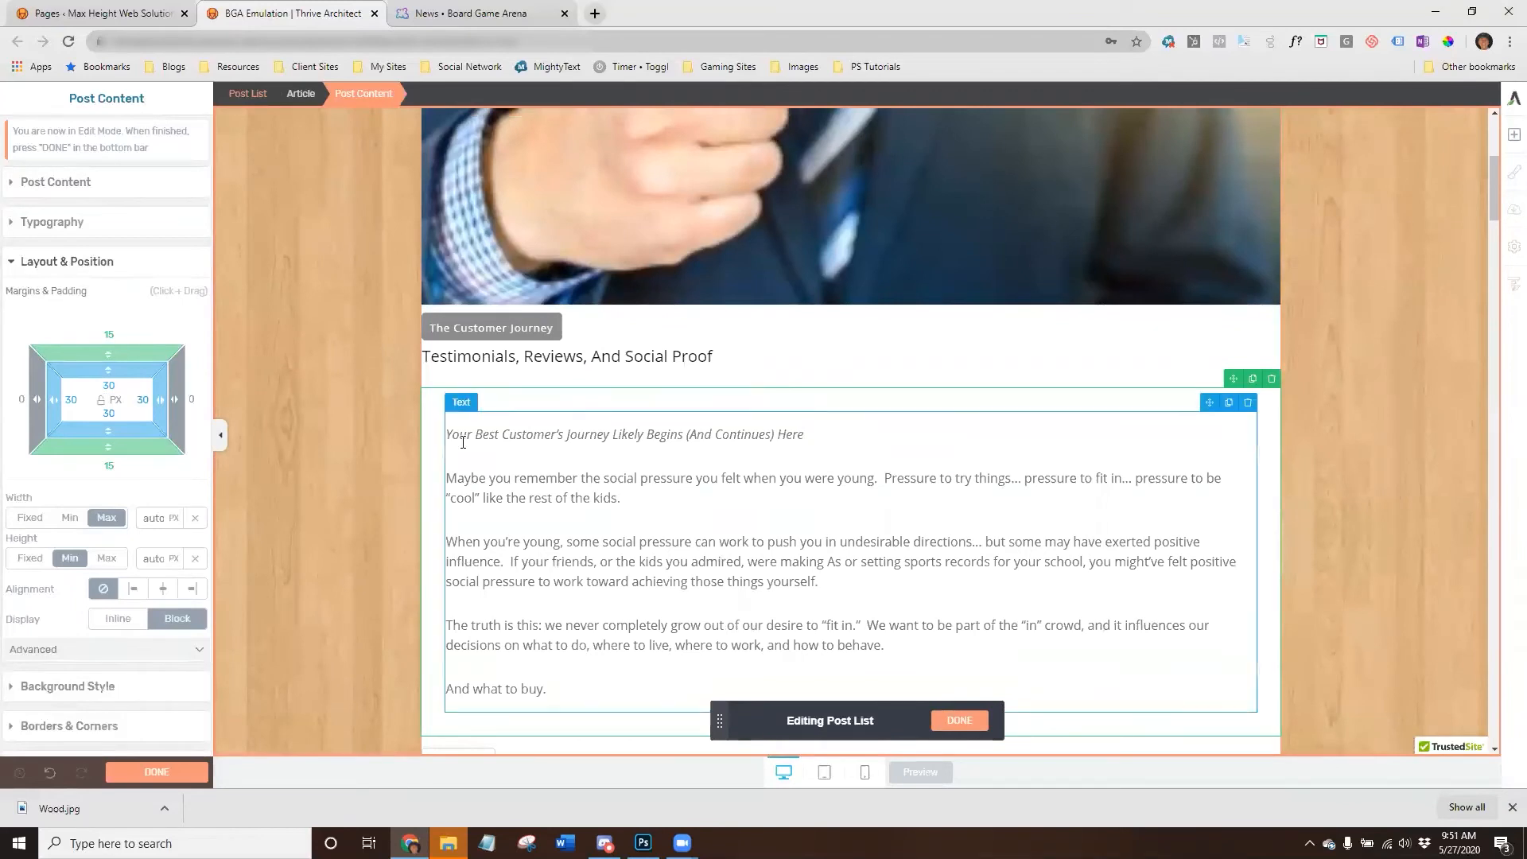
# Set the left margin of the post title and of the Read More button to 30 px each.
pyautogui.click(771, 370)
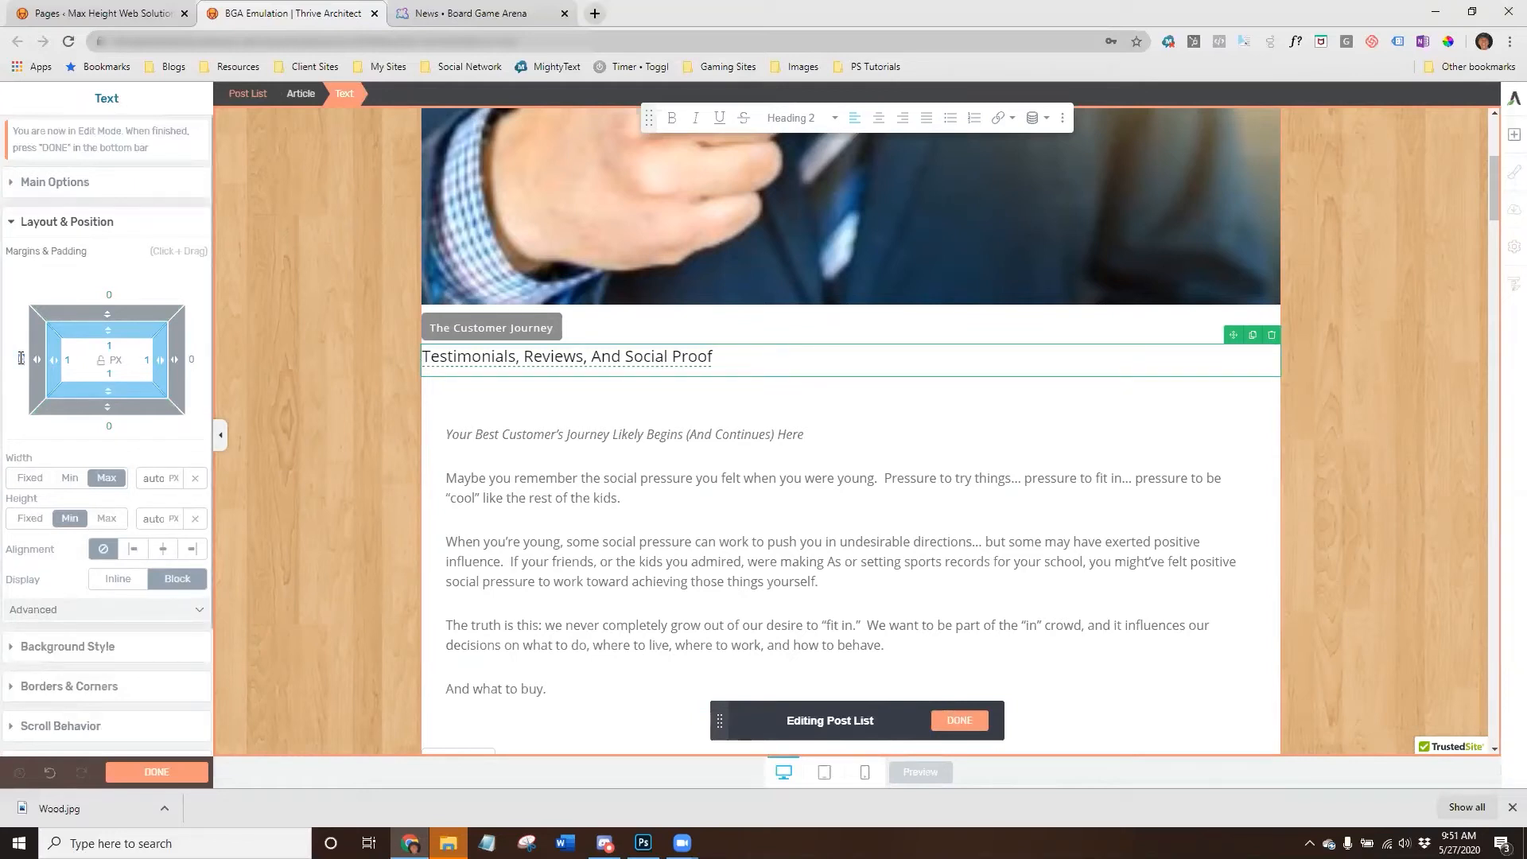
pyautogui.moveTo(21, 358); pyautogui.dragTo(21, 359)
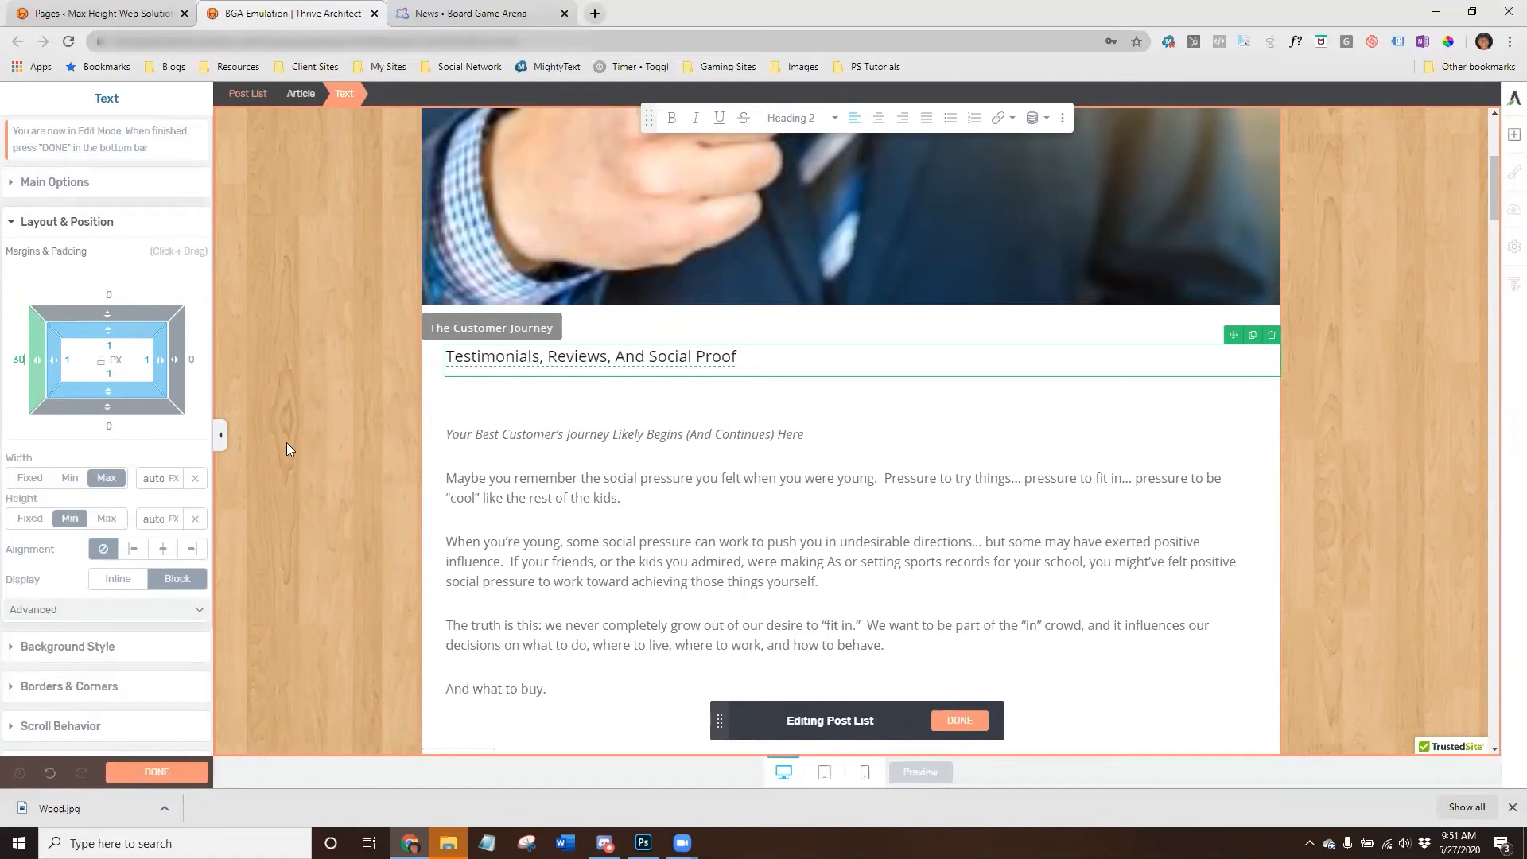
pyautogui.scroll(-5, 312, 441)
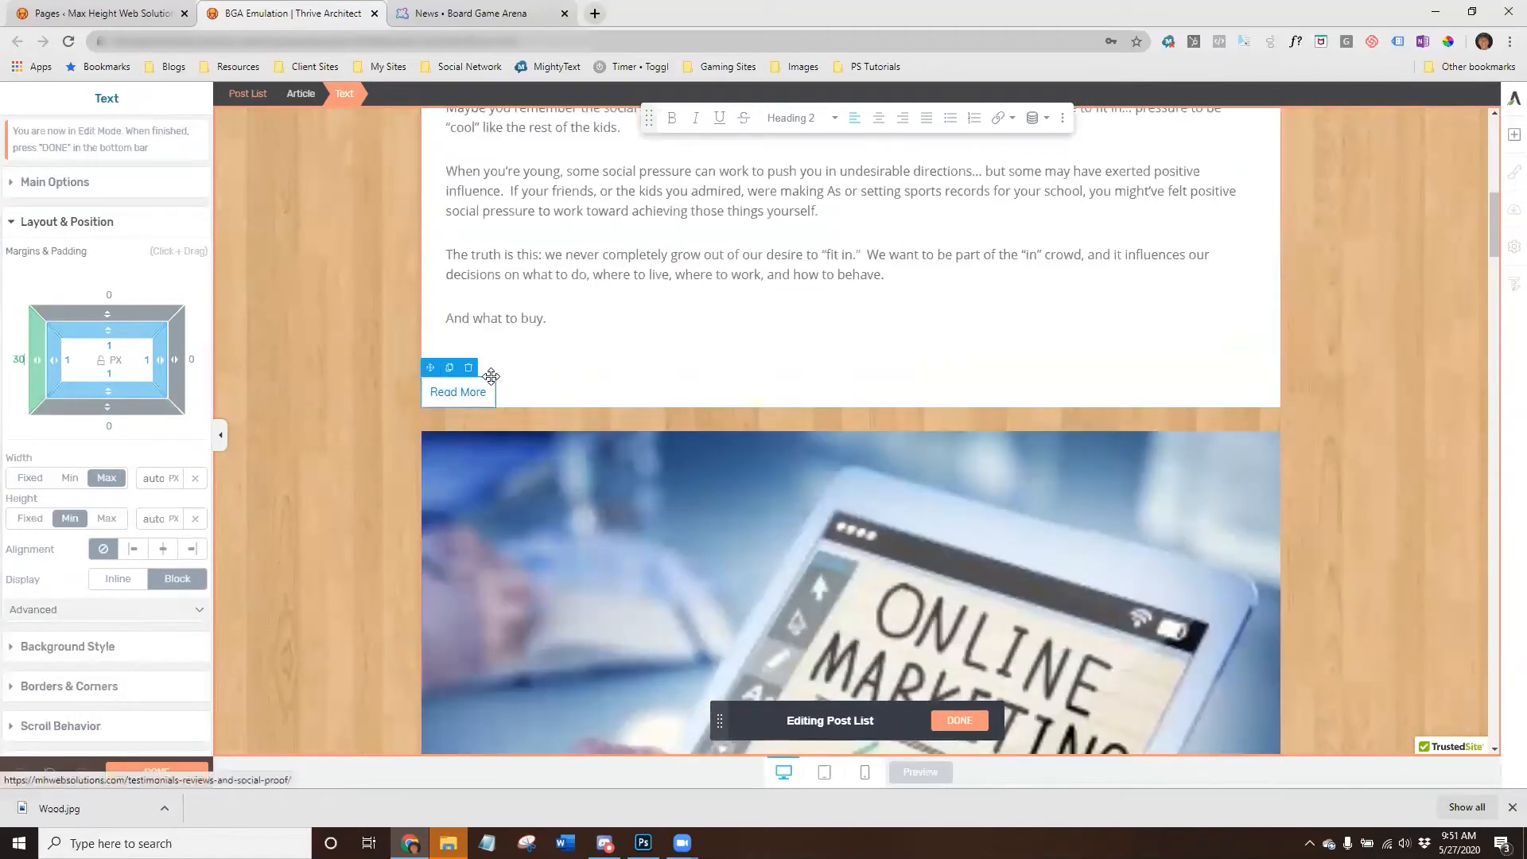
pyautogui.click(489, 380)
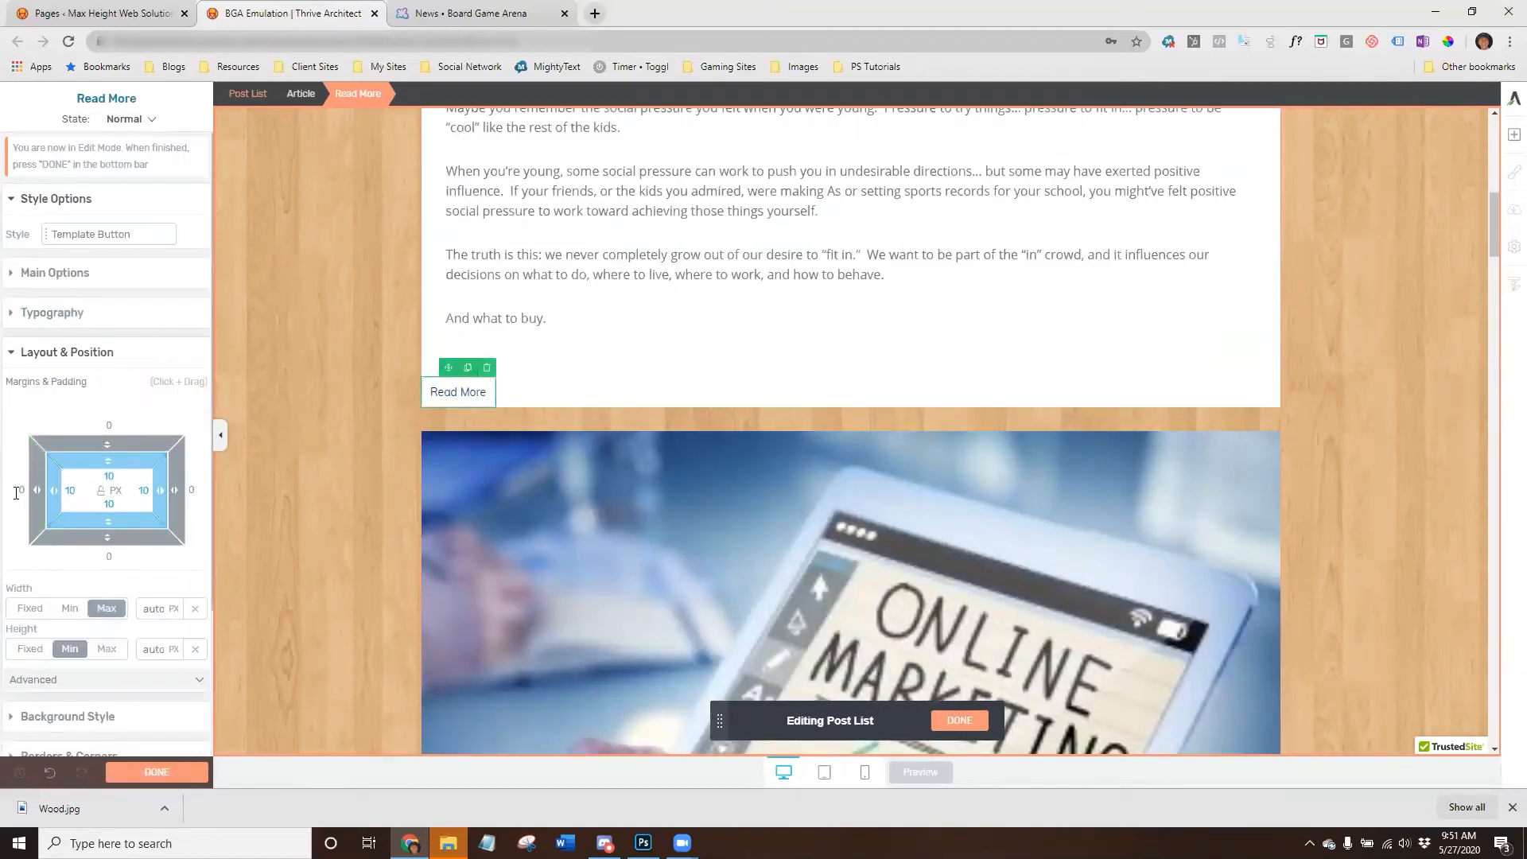
pyautogui.write('30')
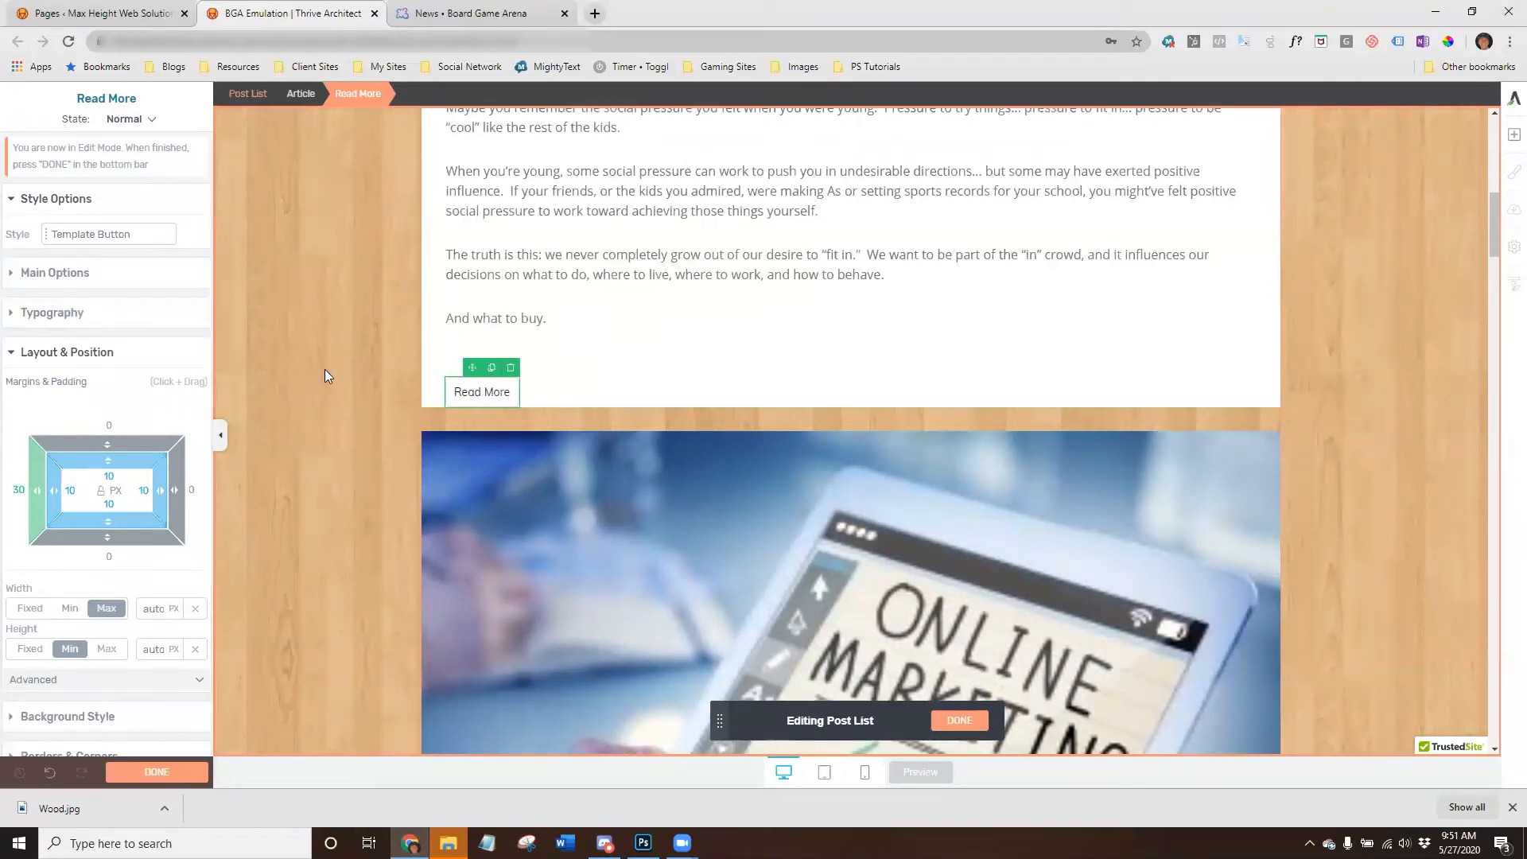
# Review the alignment of the title, content and Read More button in the first post card.
pyautogui.scroll(2, 325, 370)
pyautogui.scroll(6, 327, 369)
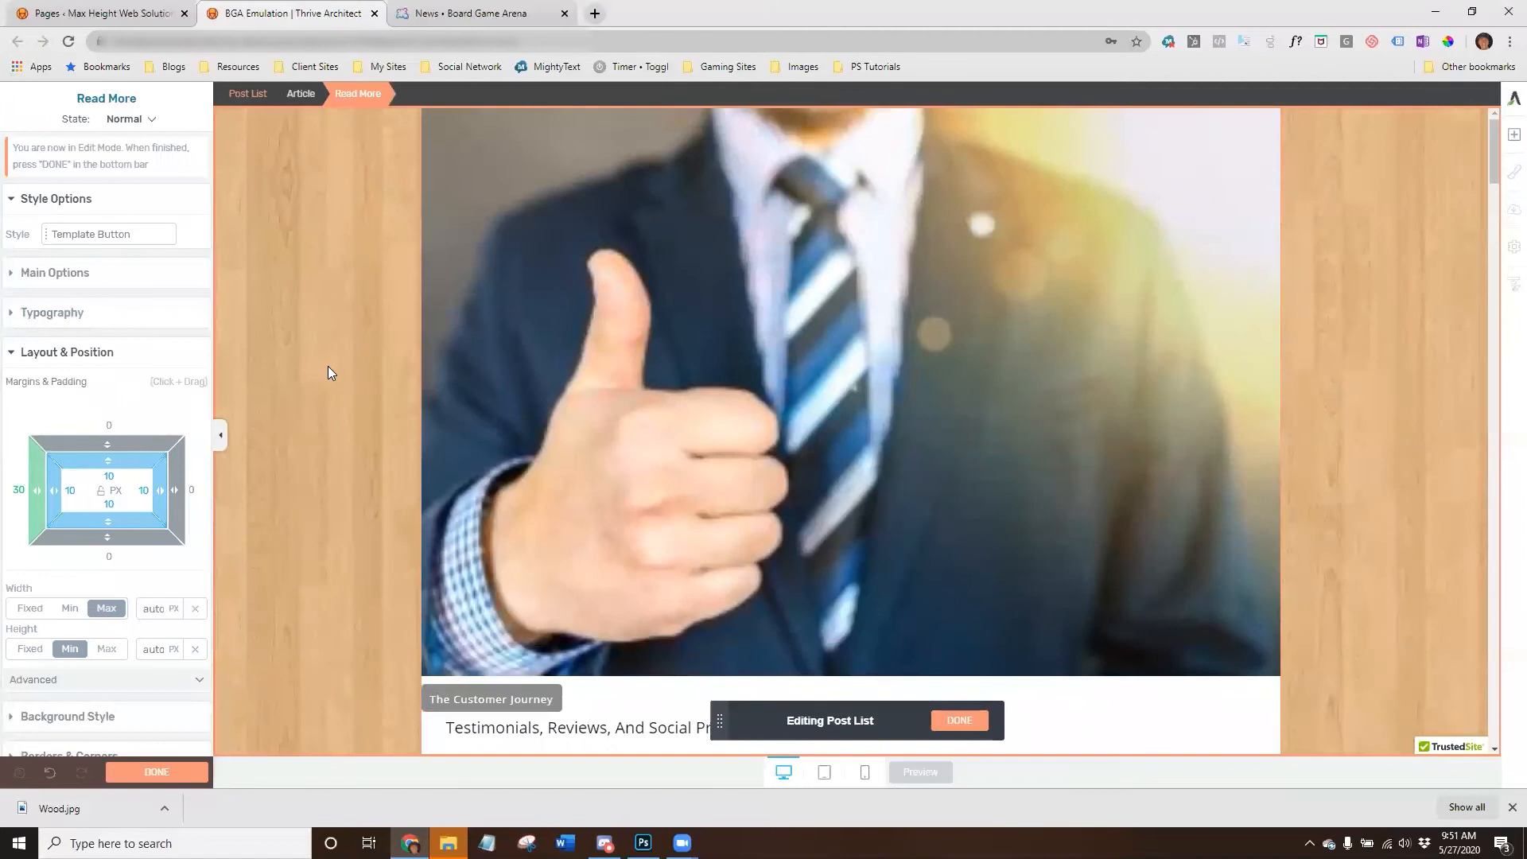
pyautogui.scroll(-4, 328, 365)
pyautogui.scroll(-2, 328, 368)
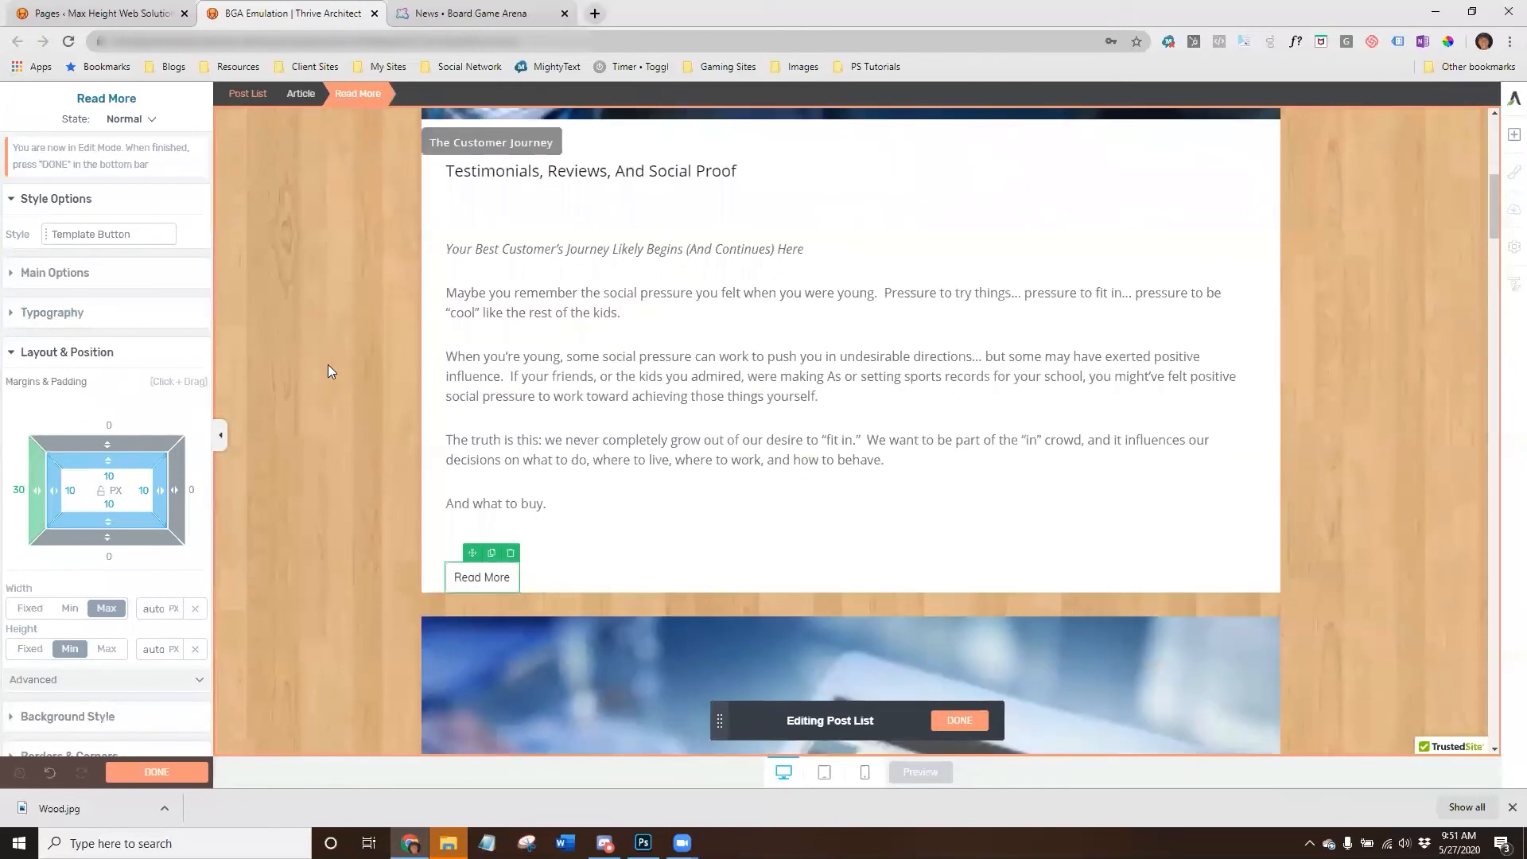
pyautogui.scroll(6, 328, 365)
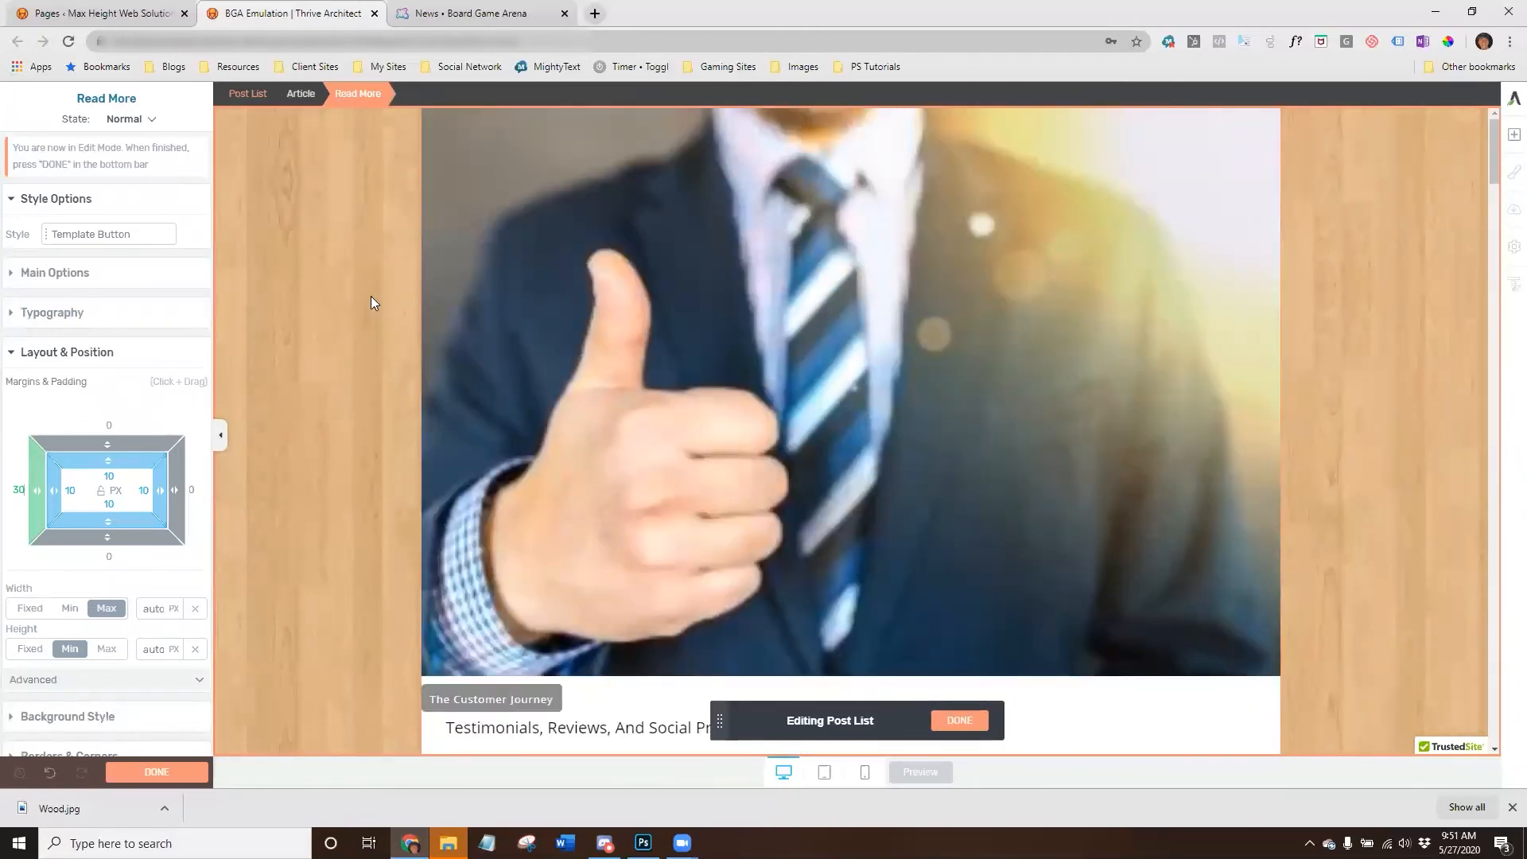
pyautogui.scroll(-5, 371, 296)
pyautogui.scroll(-1, 363, 308)
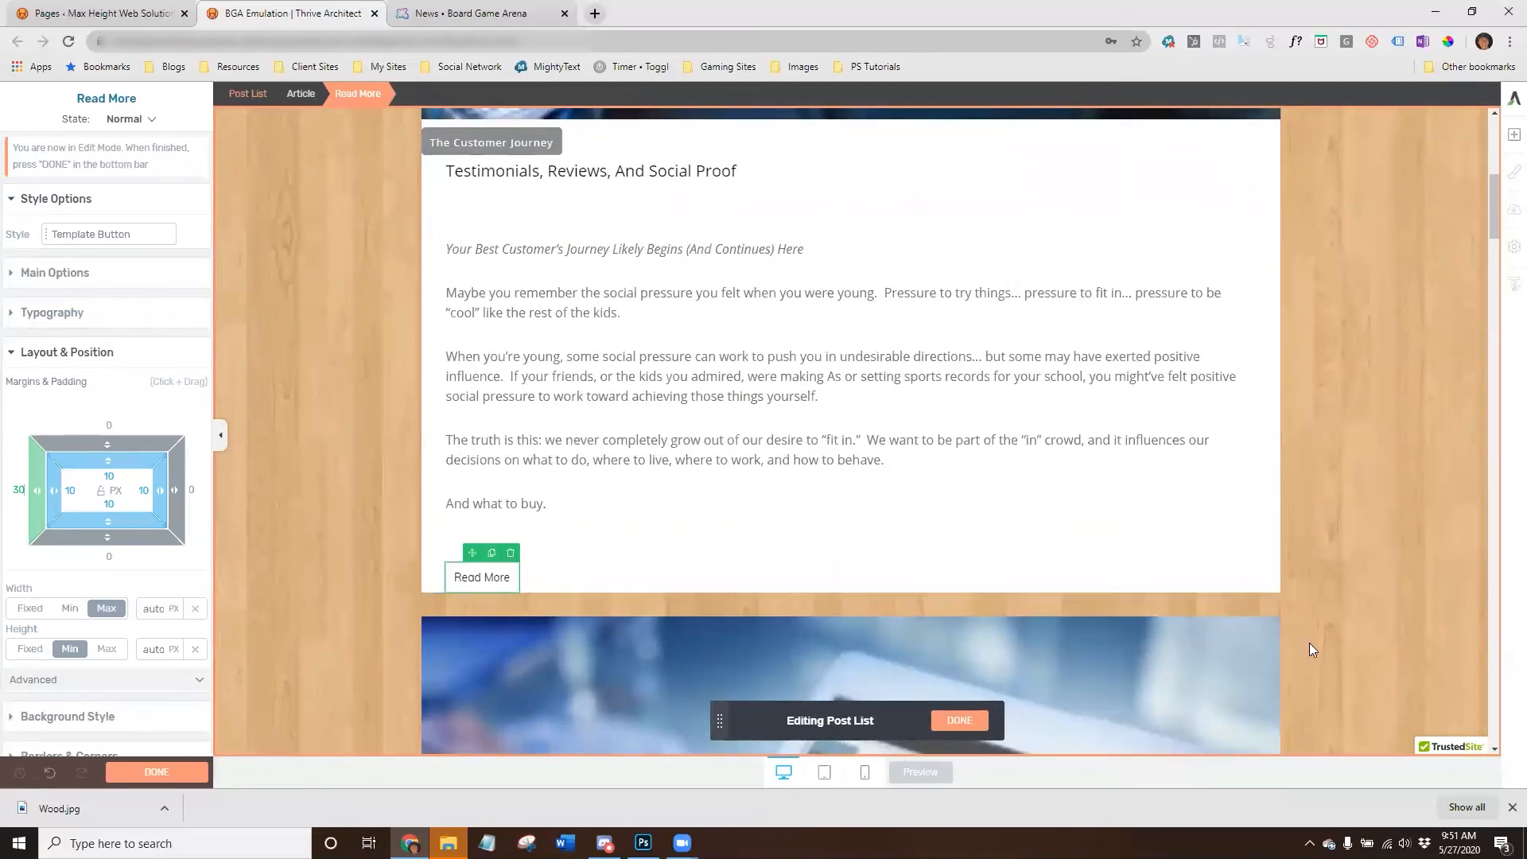
# Examine the corners and shadows of the post cards on the Board Game Arena news page.
pyautogui.click(483, 12)
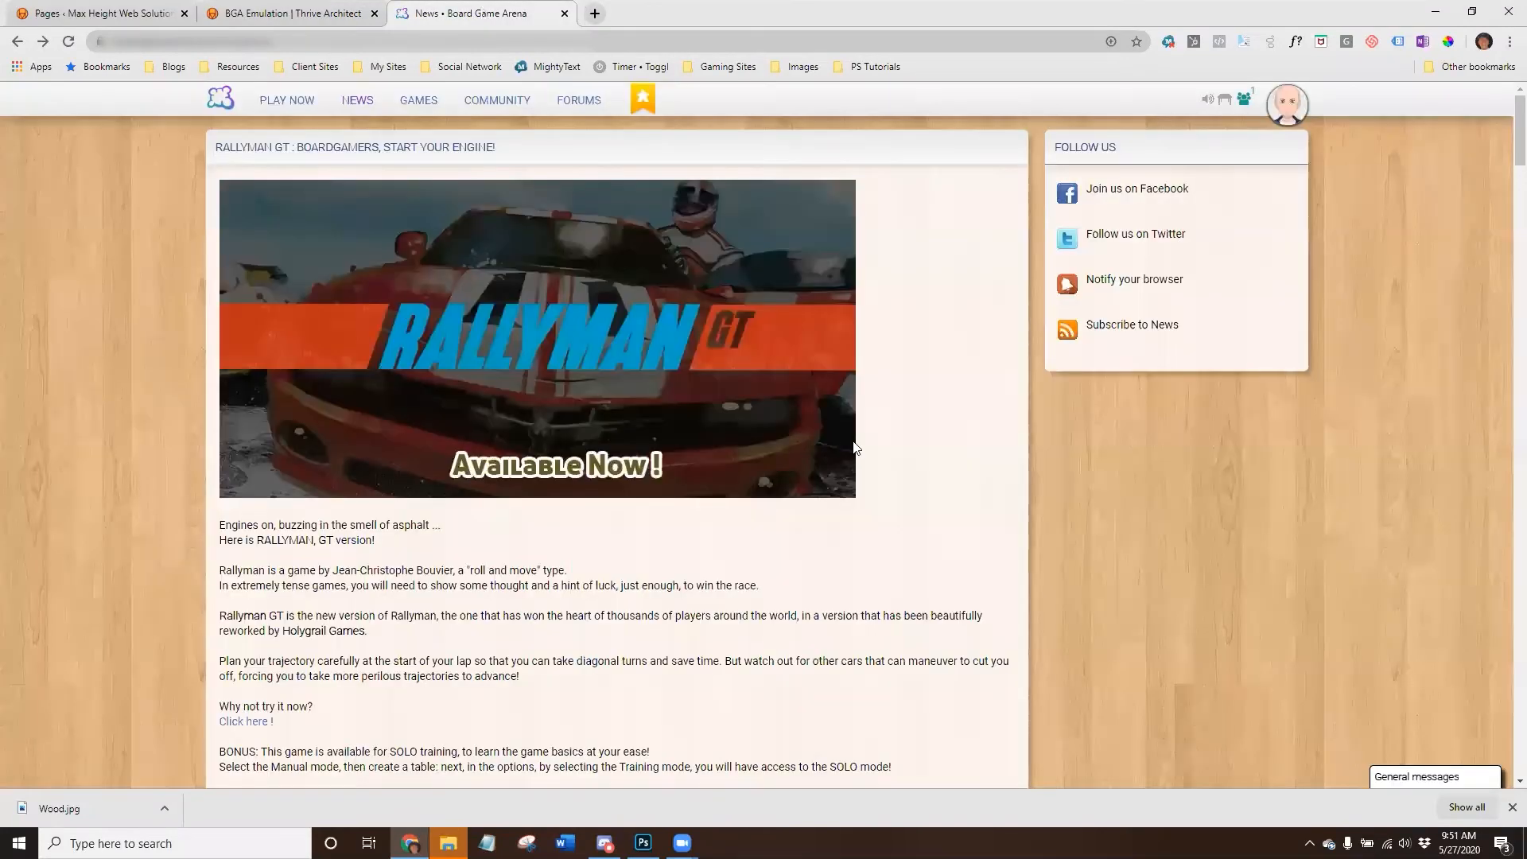
pyautogui.scroll(-5, 853, 442)
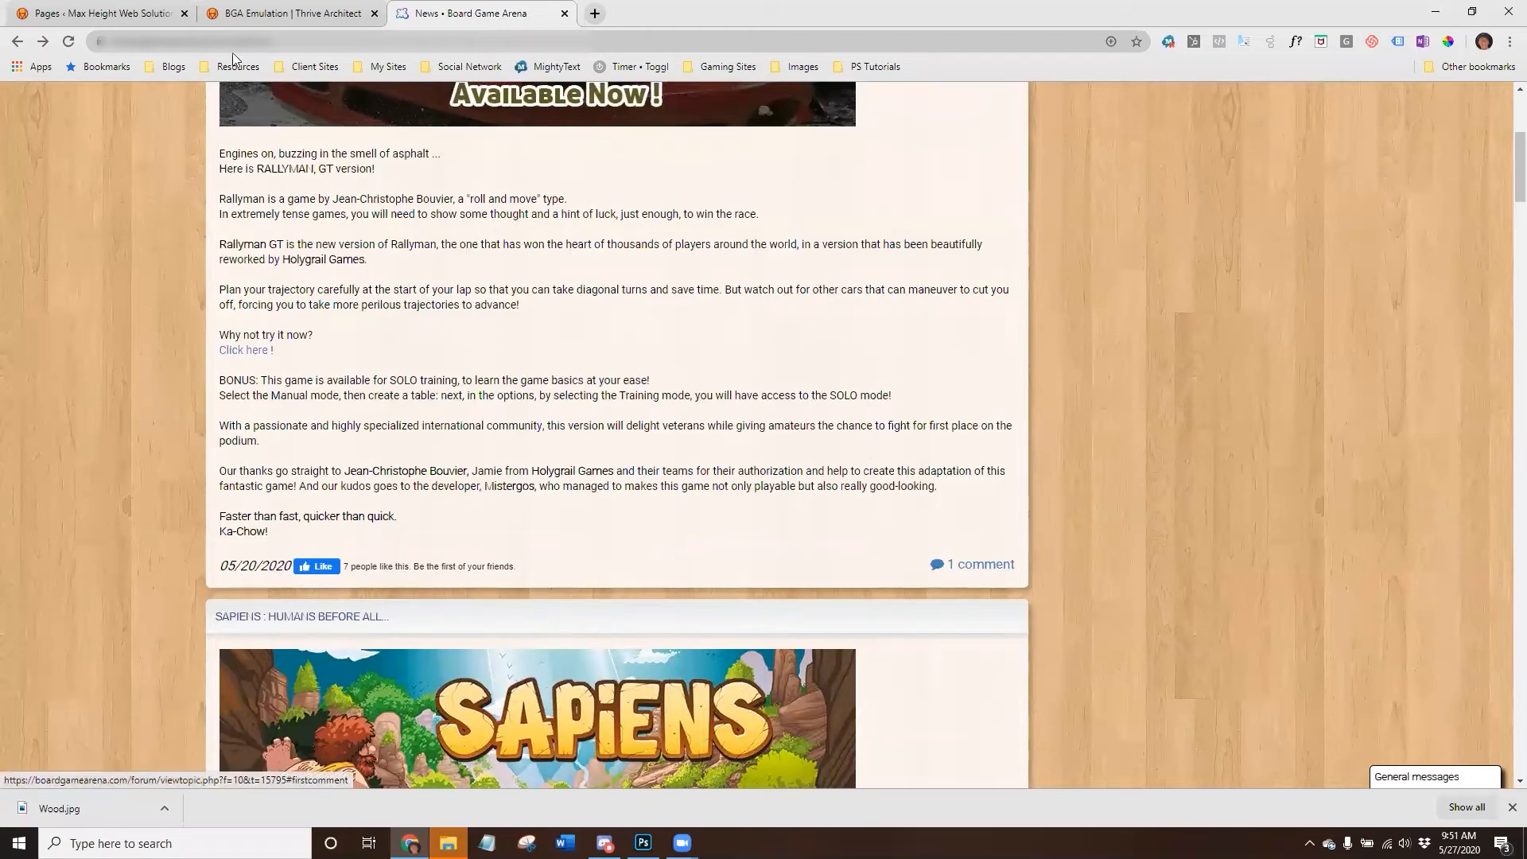
pyautogui.click(295, 13)
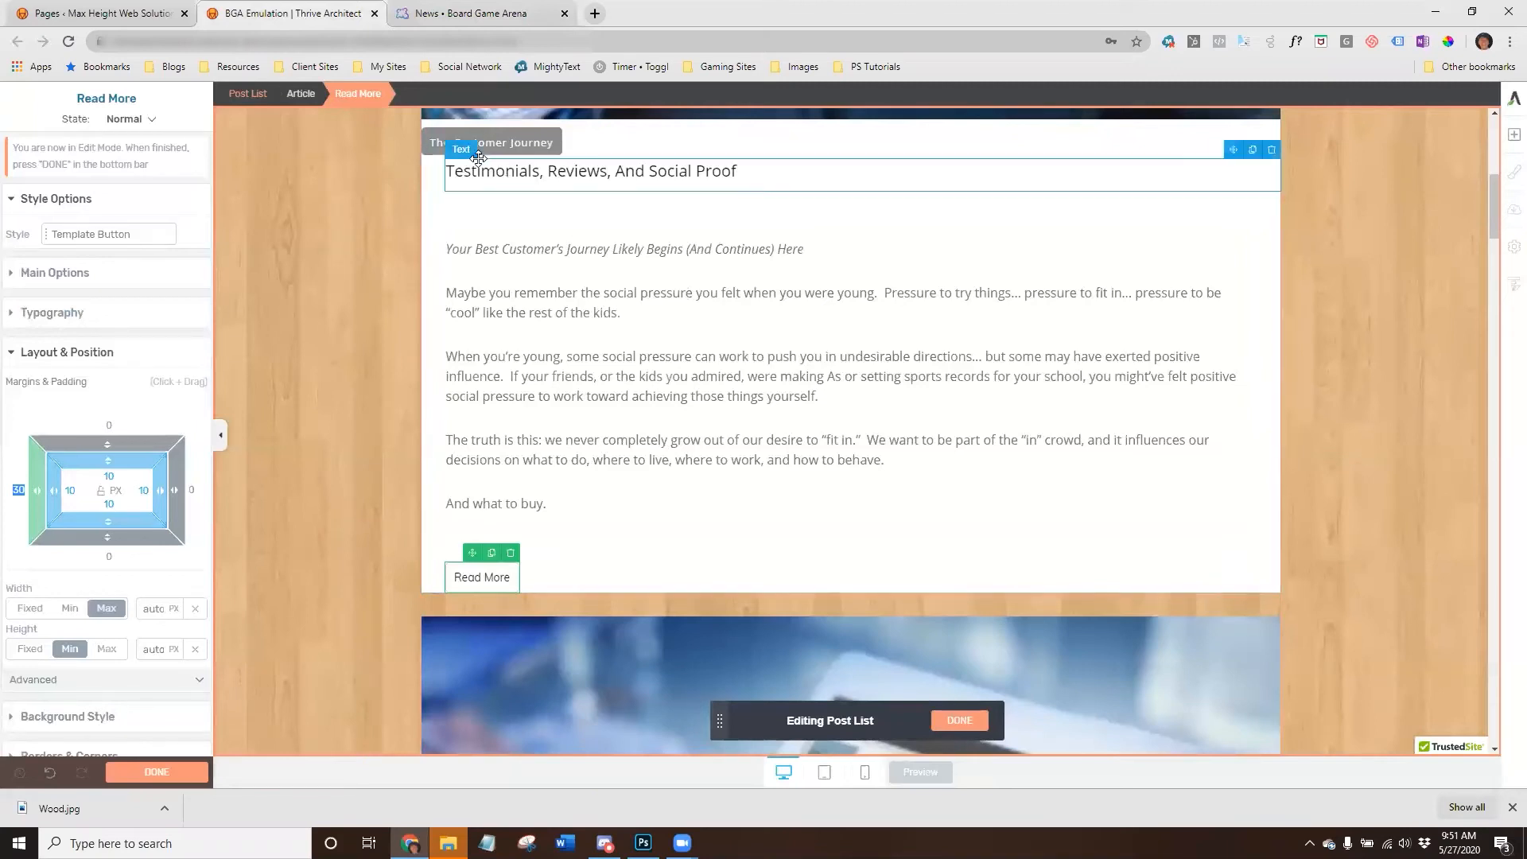
# Round all corners of the Article element to 10 px and check the result on the stacked post cards.
pyautogui.click(299, 94)
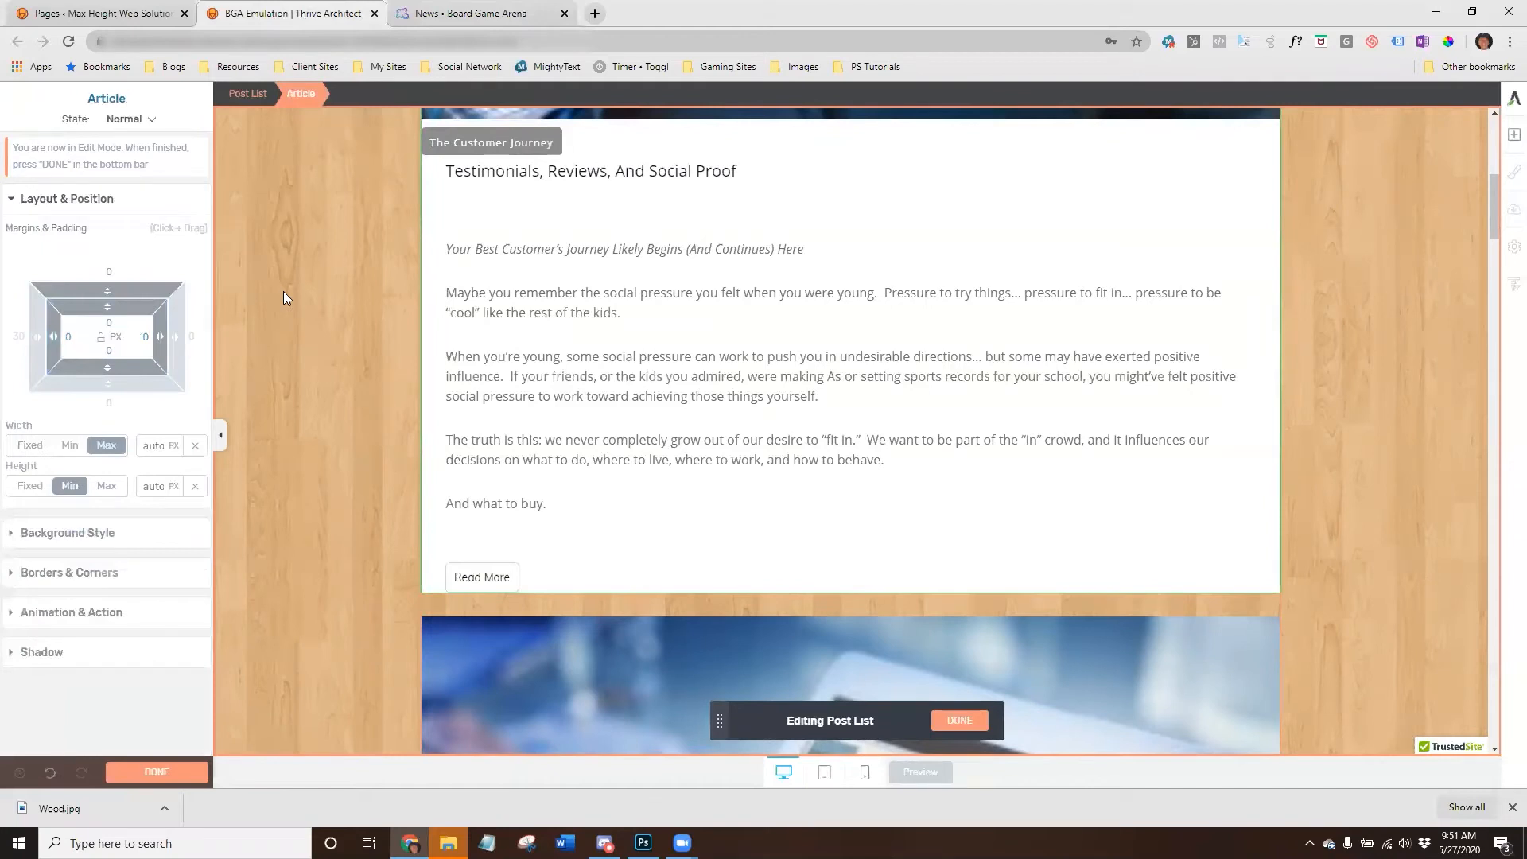
pyautogui.click(52, 574)
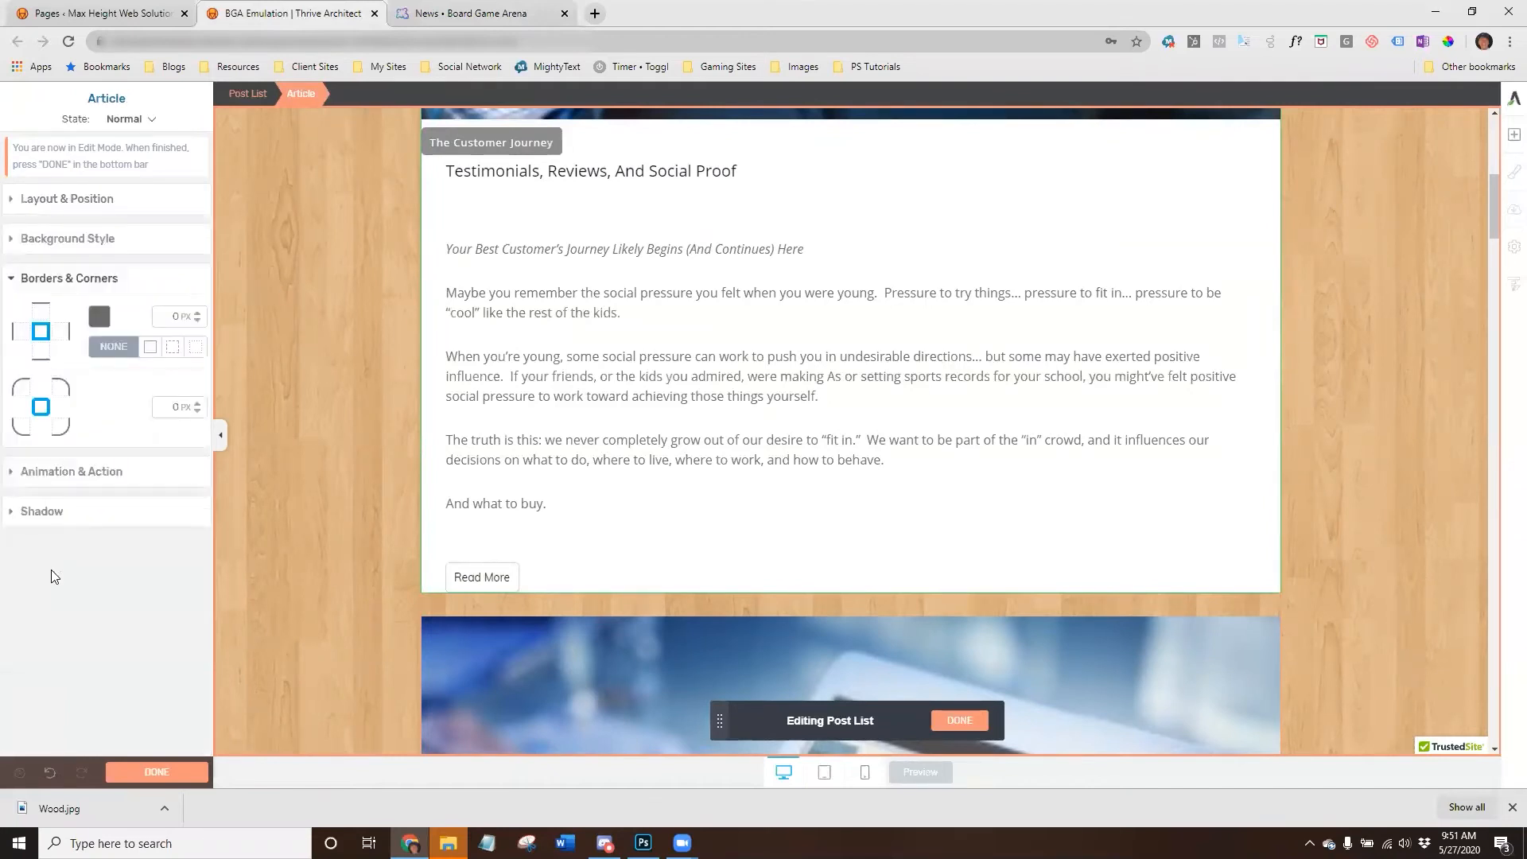
pyautogui.scroll(7, 305, 351)
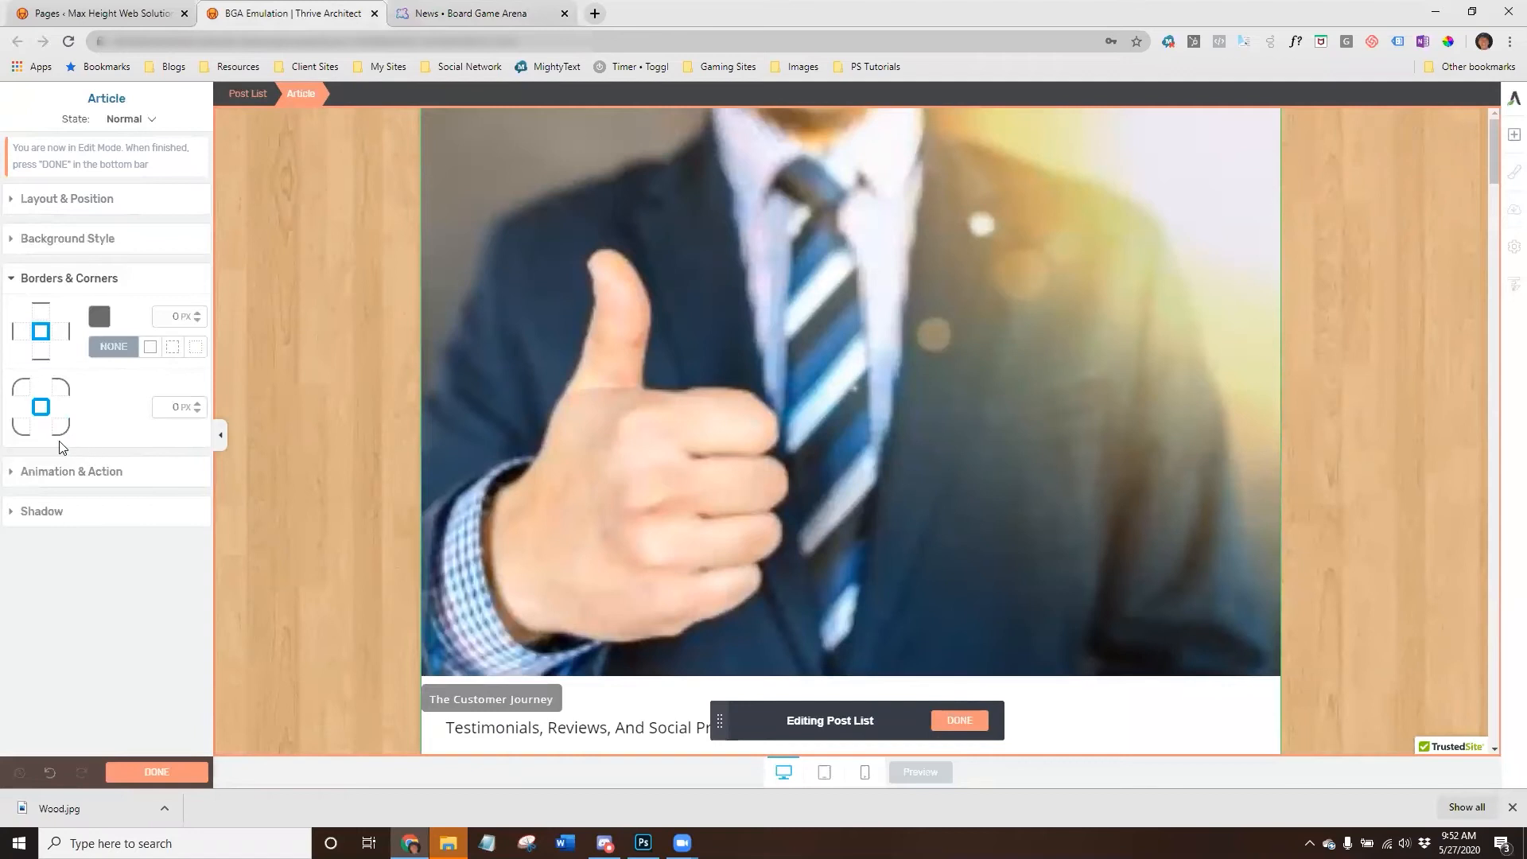
pyautogui.scroll(-3, 310, 427)
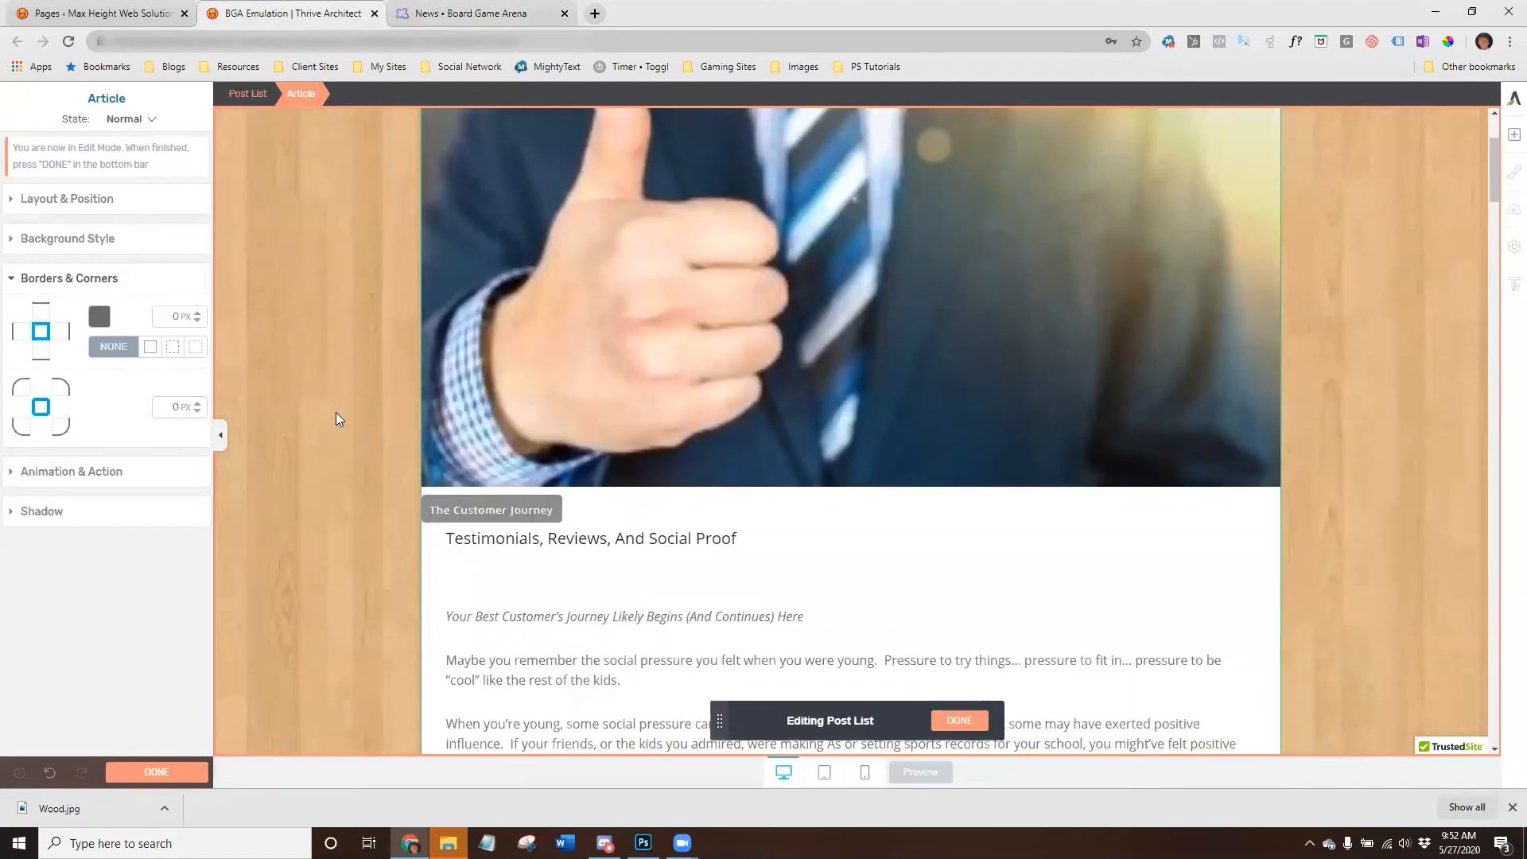
pyautogui.scroll(-5, 335, 416)
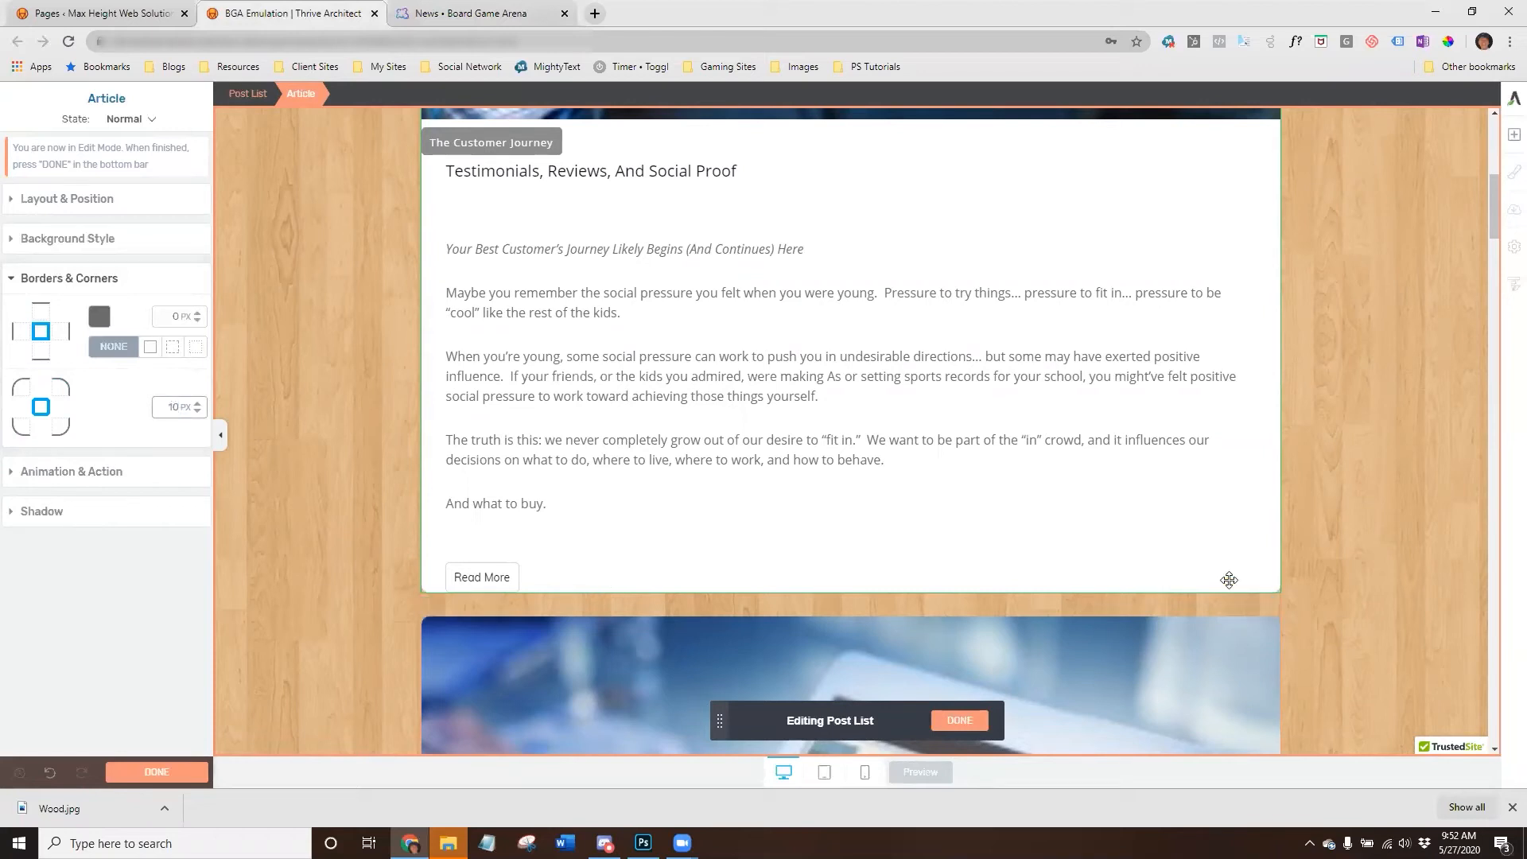
pyautogui.scroll(7, 1324, 570)
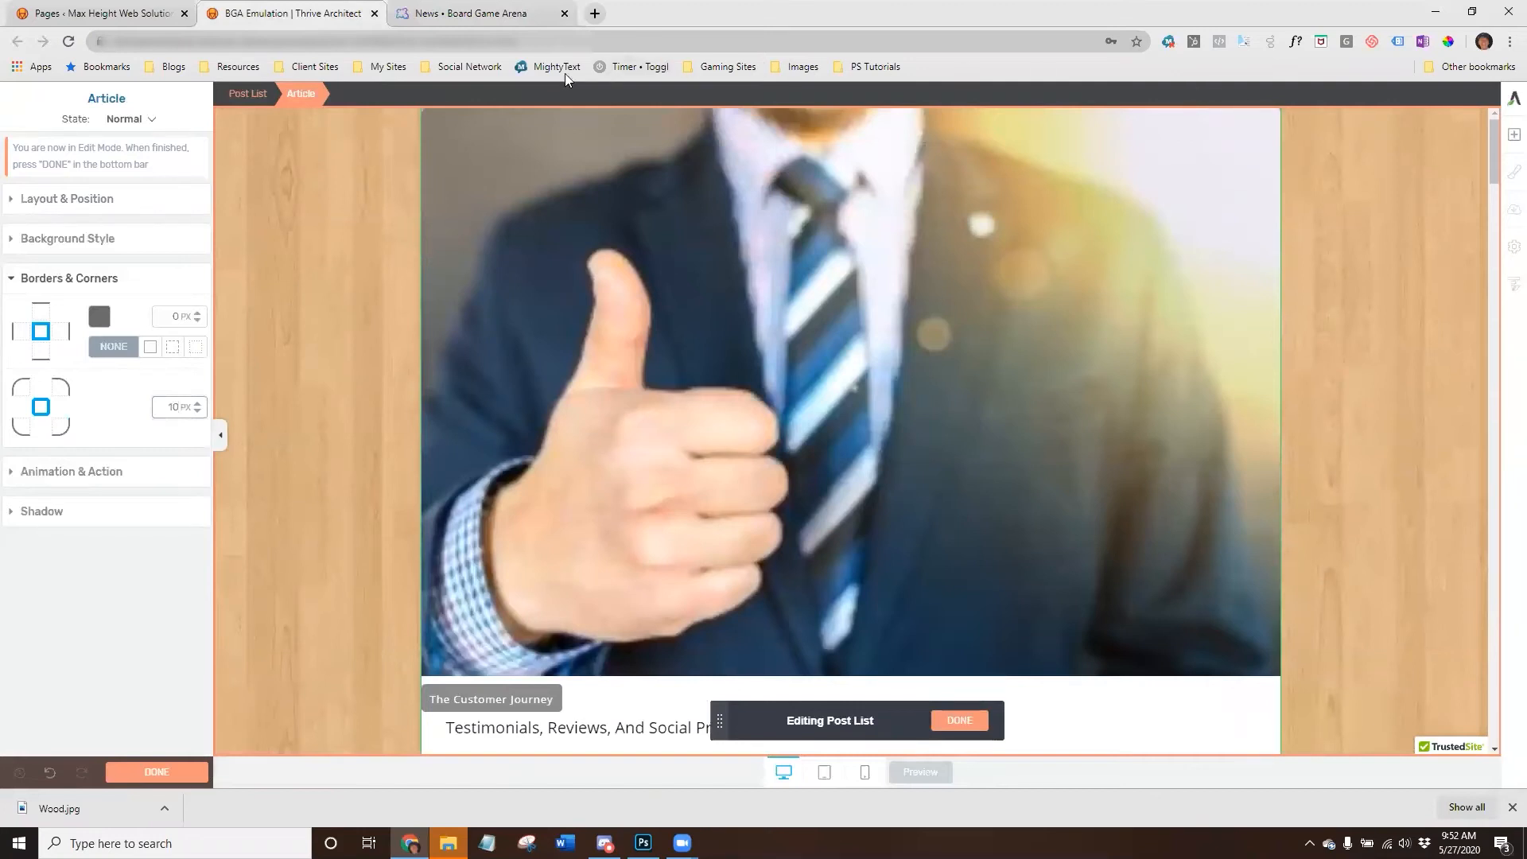
pyautogui.scroll(-10, 329, 296)
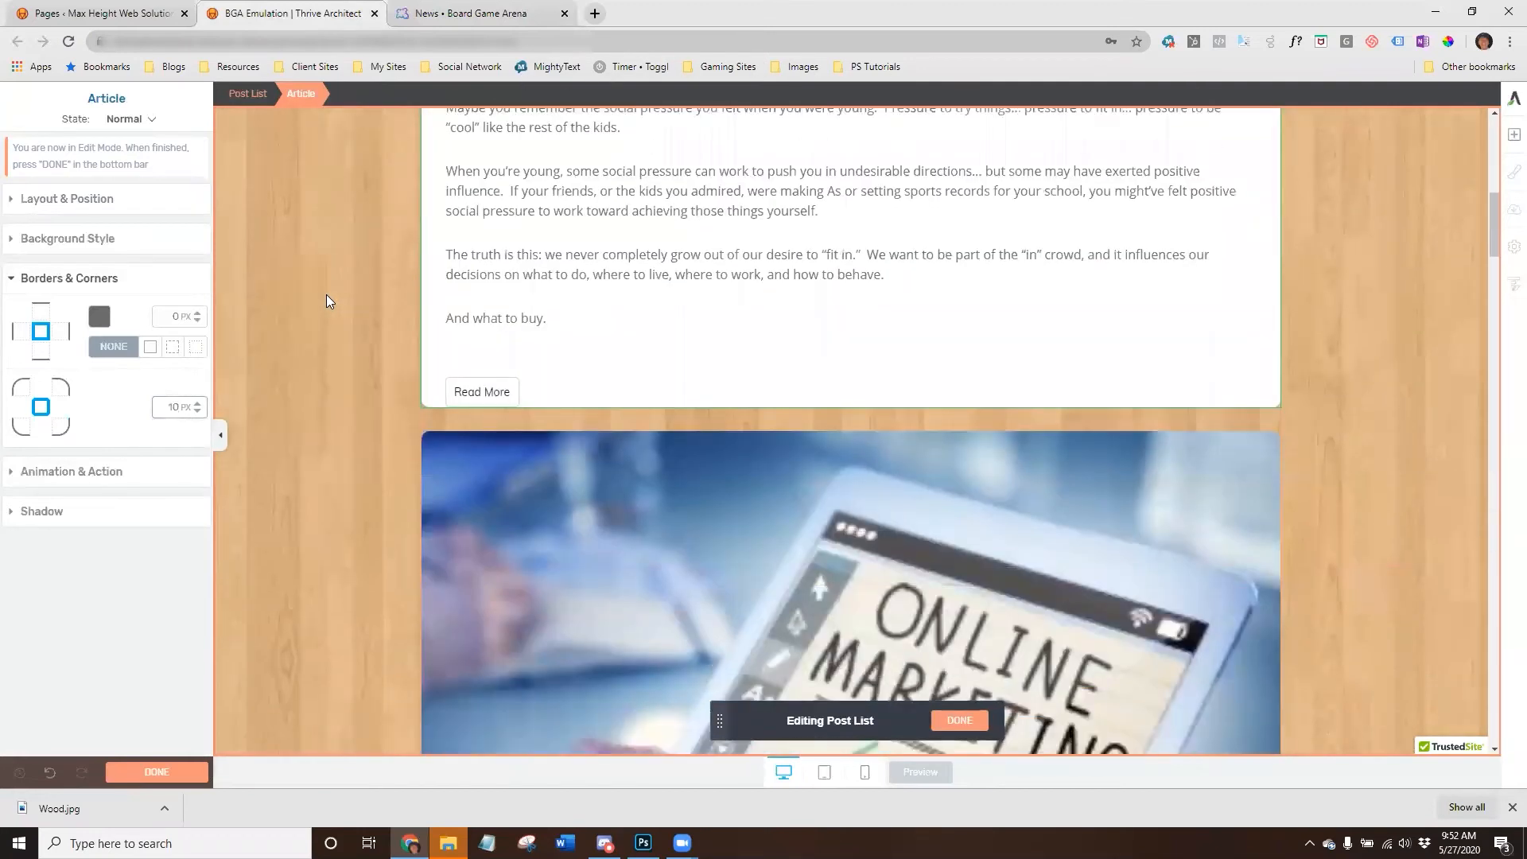
pyautogui.scroll(-3, 324, 301)
pyautogui.scroll(-9, 322, 299)
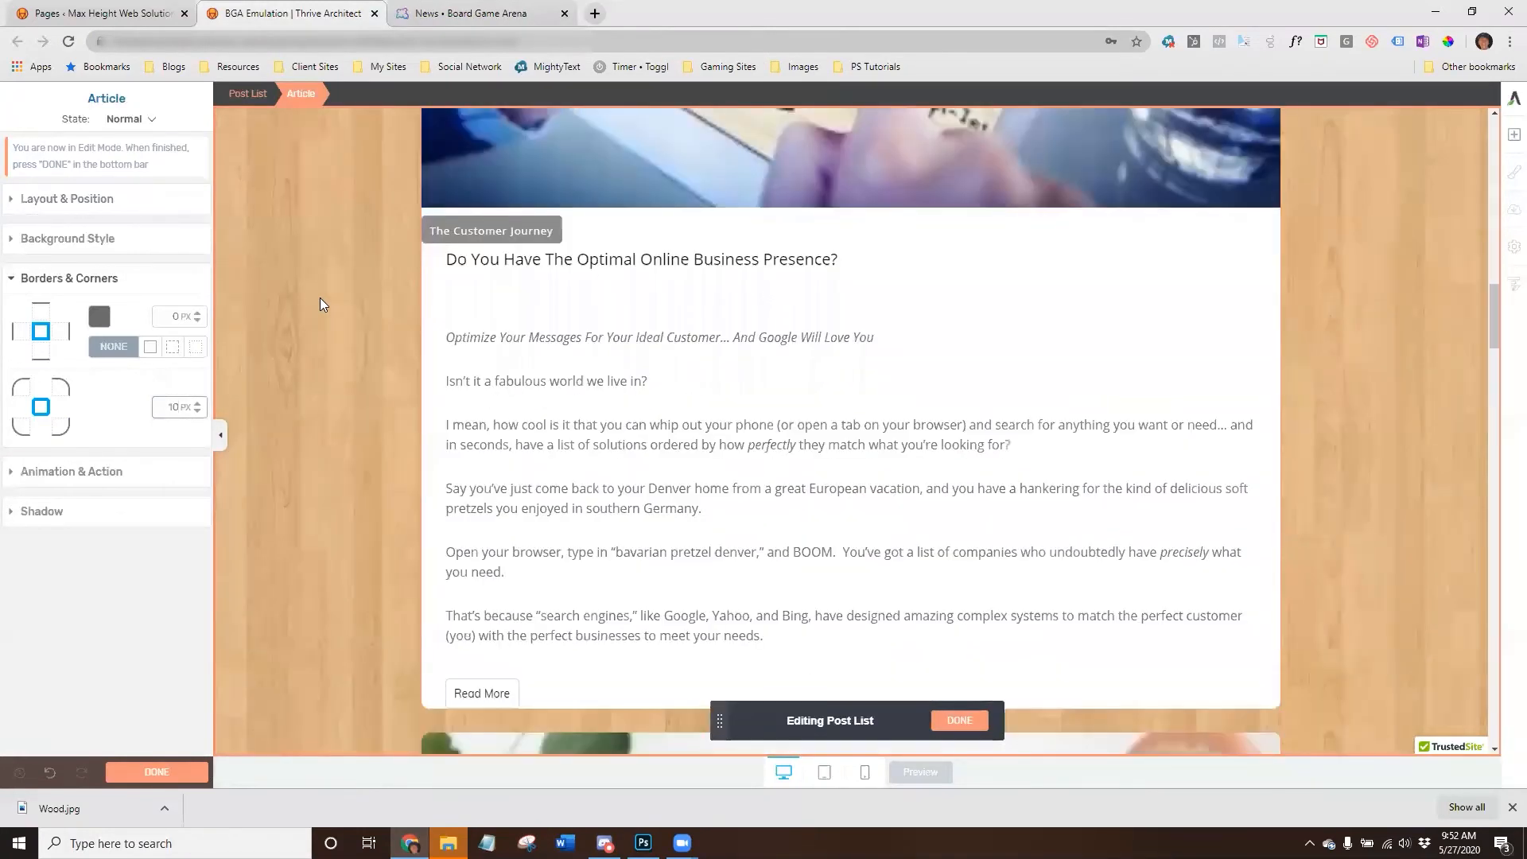
pyautogui.scroll(-7, 291, 335)
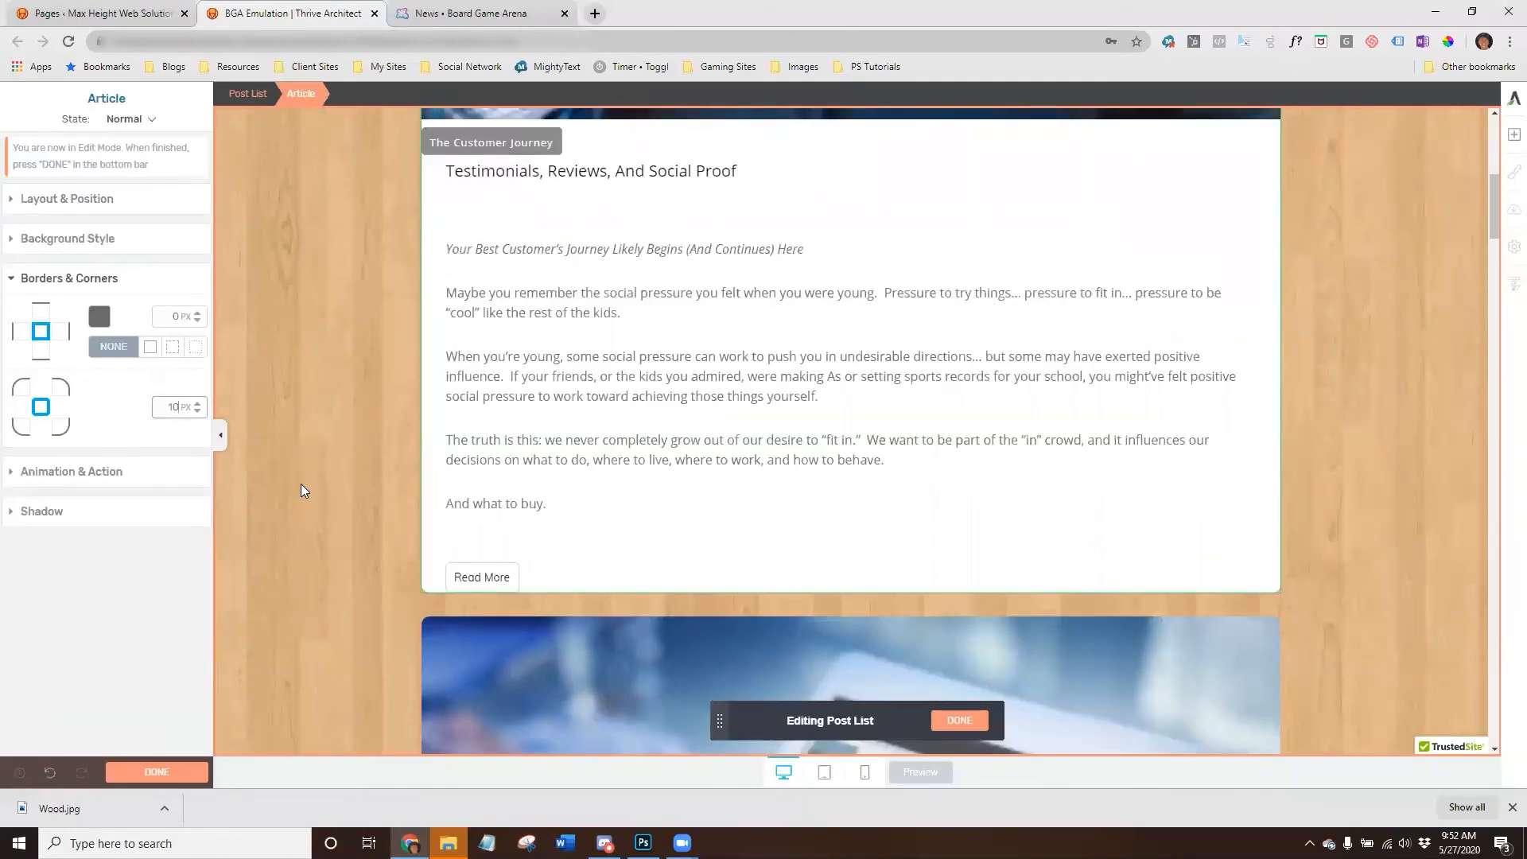
# Add a drop shadow to the Article element with a distance of 5 px.
pyautogui.click(42, 514)
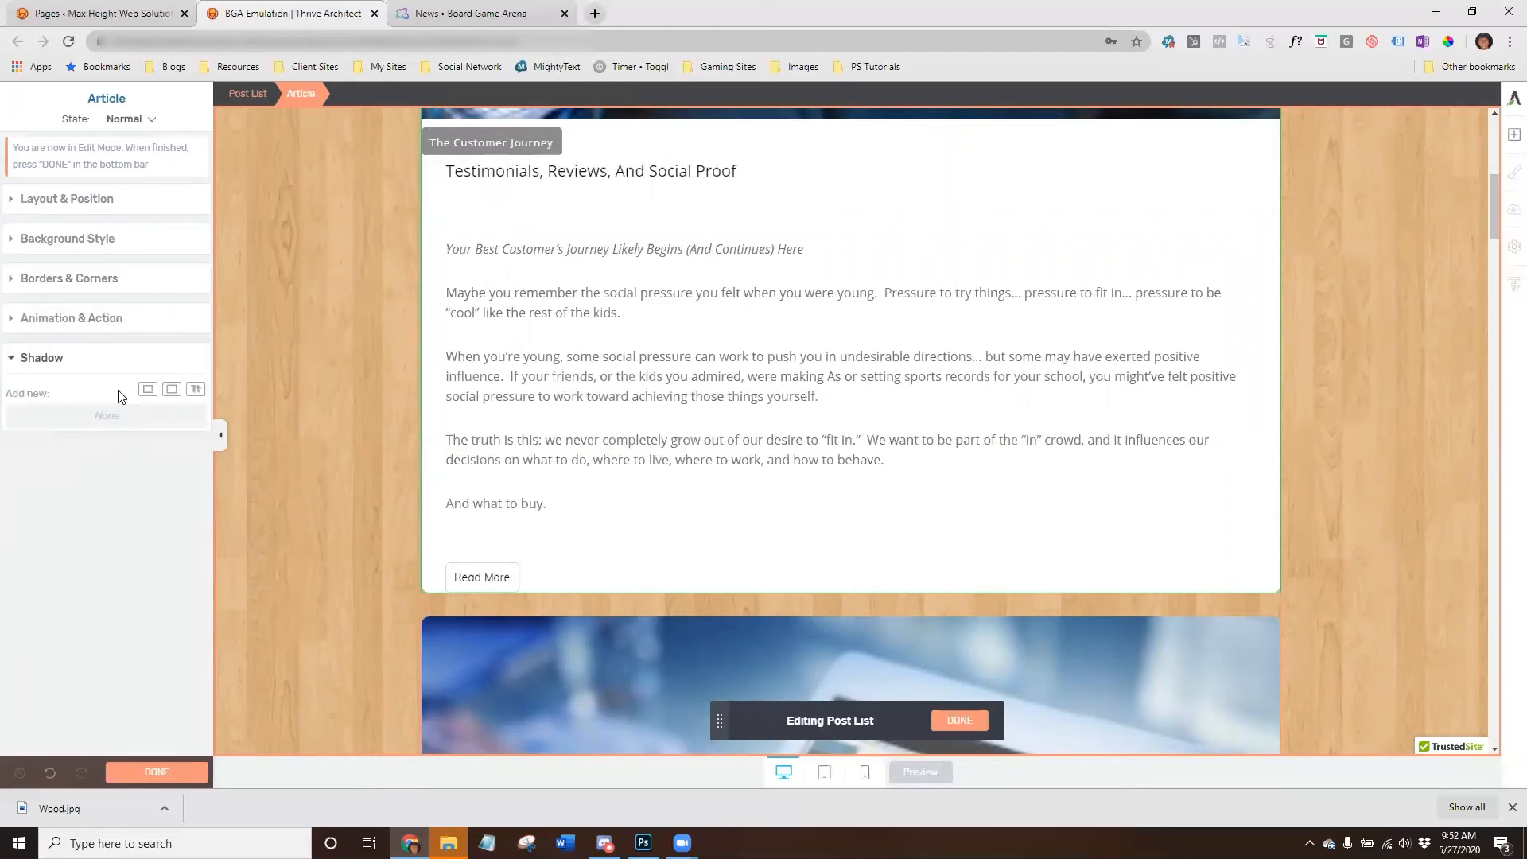
pyautogui.click(172, 391)
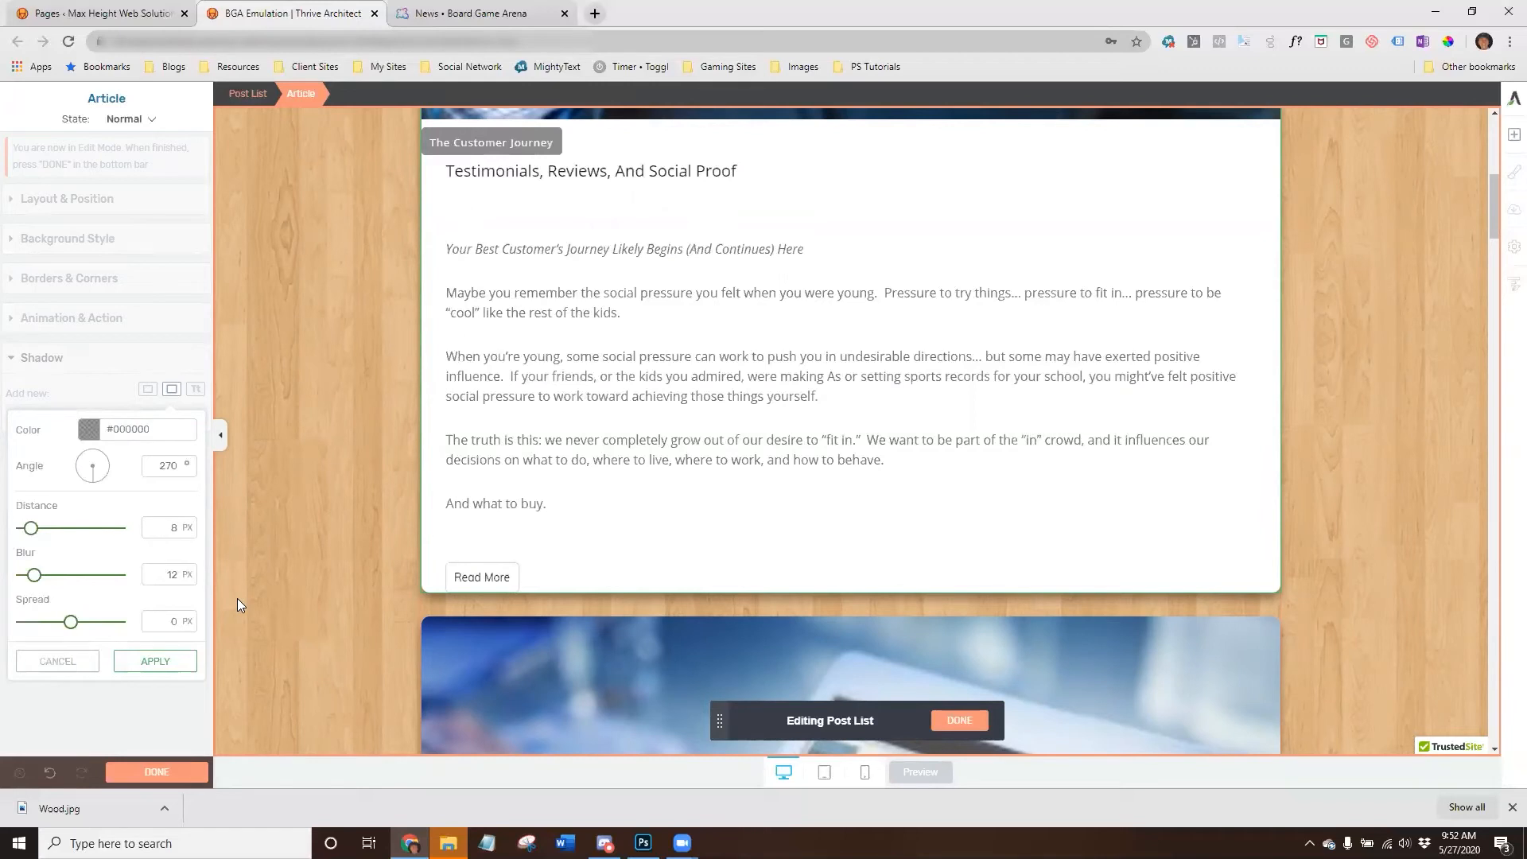
pyautogui.moveTo(31, 529); pyautogui.dragTo(27, 533)
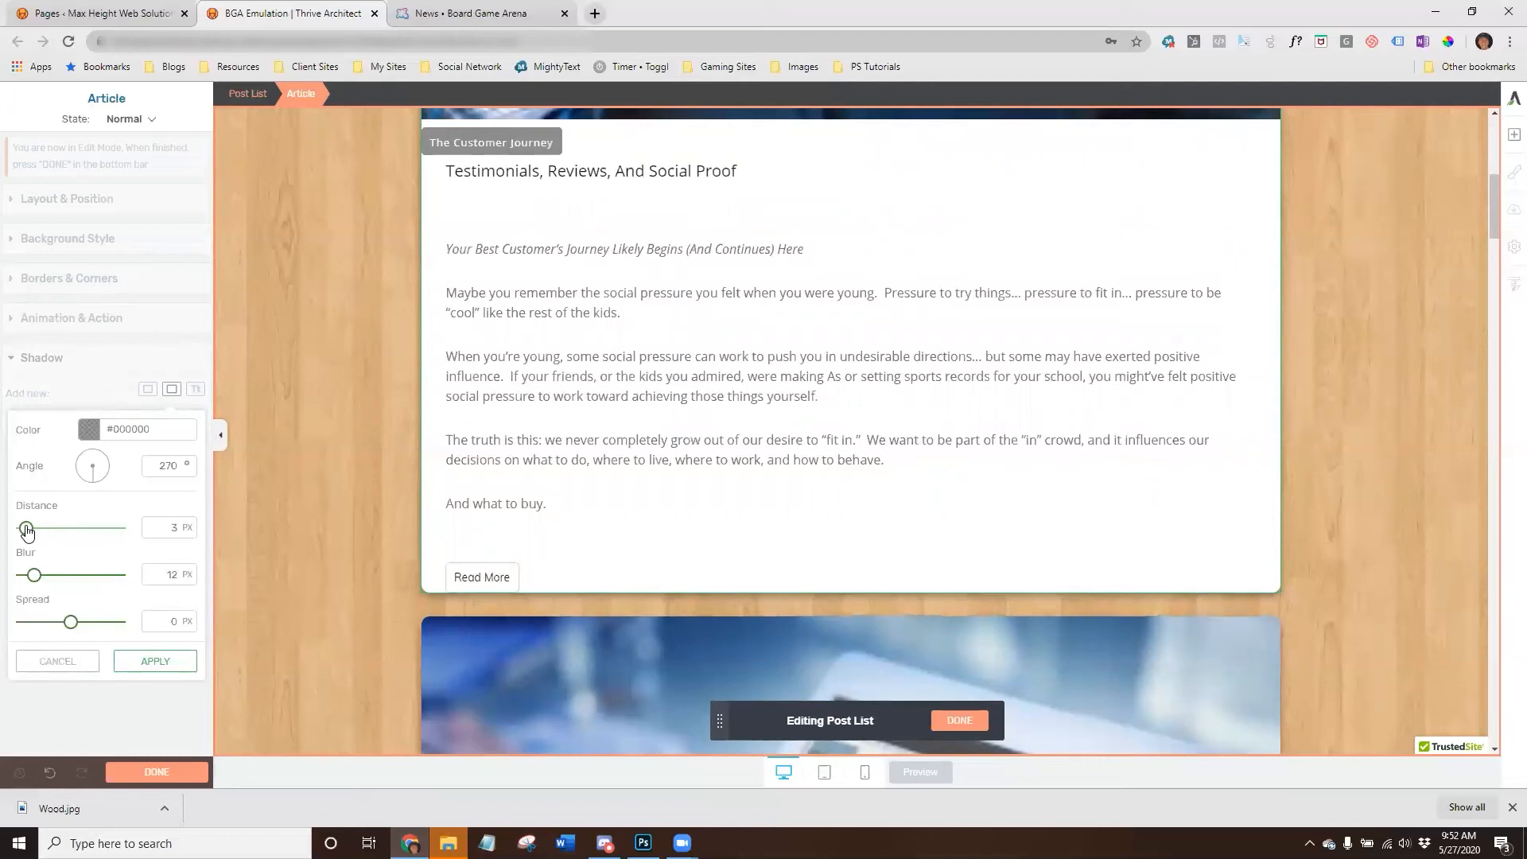
pyautogui.doubleClick(173, 526)
pyautogui.press('BackSpace')
pyautogui.write('0')
pyautogui.write('5')
# Set the Article drop shadow's blur to 7 px and spread to 2 px, and apply it.
pyautogui.doubleClick(172, 575)
pyautogui.press('BackSpace')
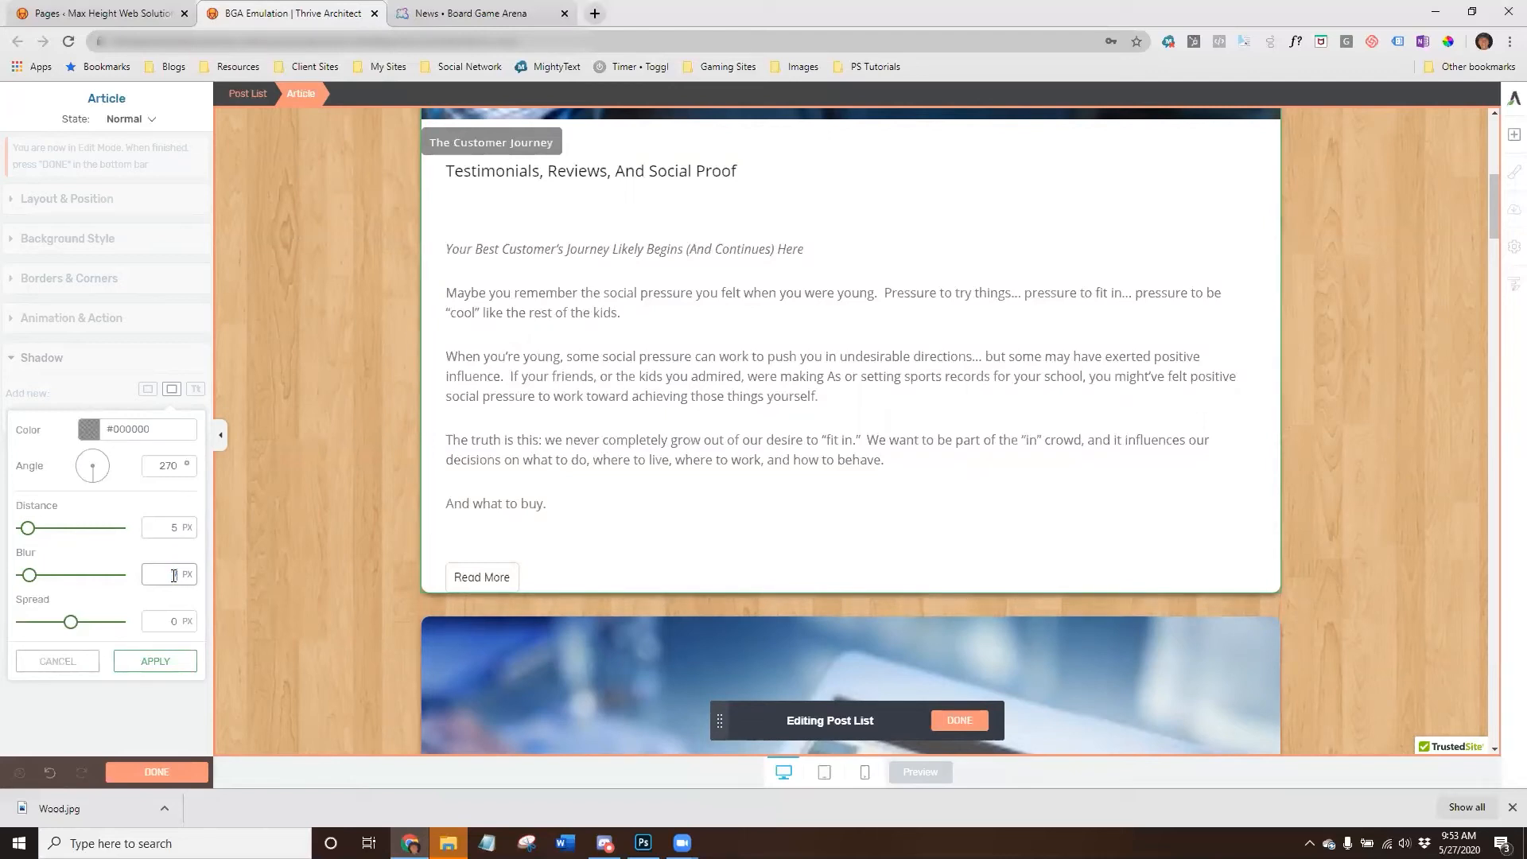
pyautogui.write('7')
pyautogui.click(175, 621)
pyautogui.write('5')
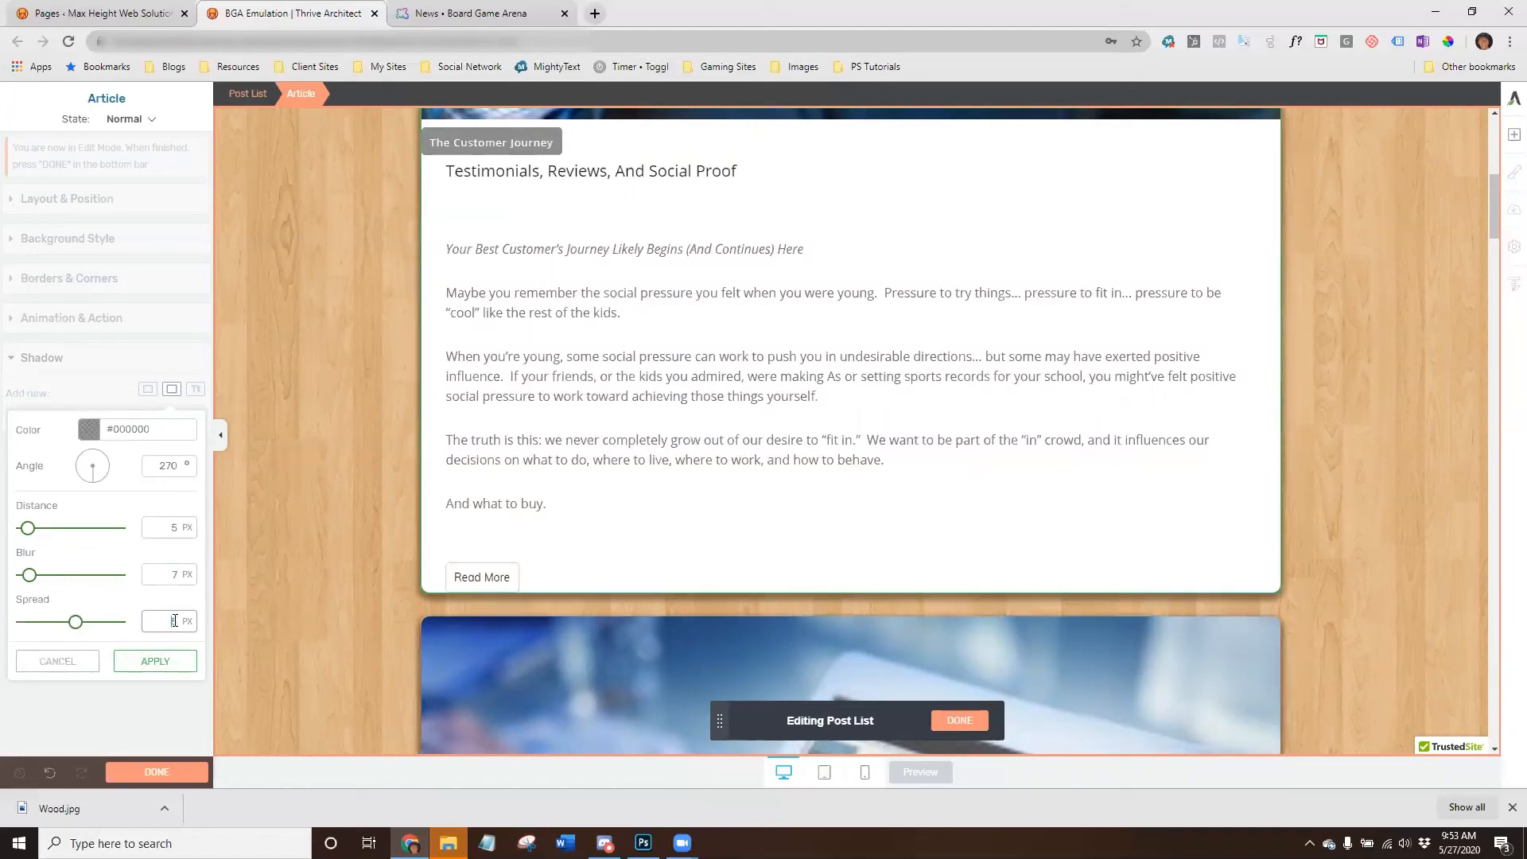
pyautogui.write('2')
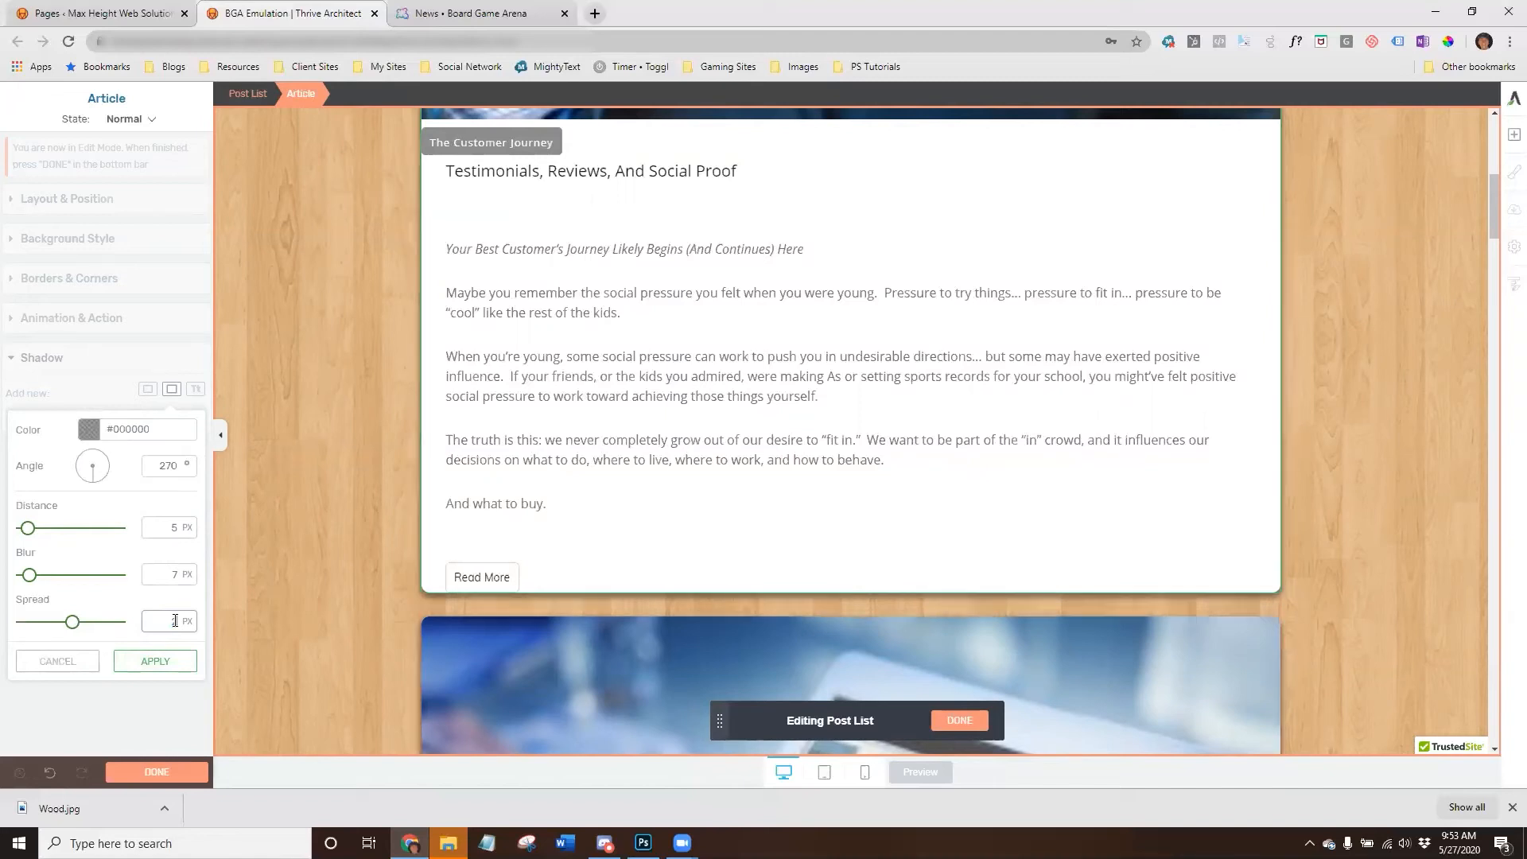
pyautogui.click(154, 662)
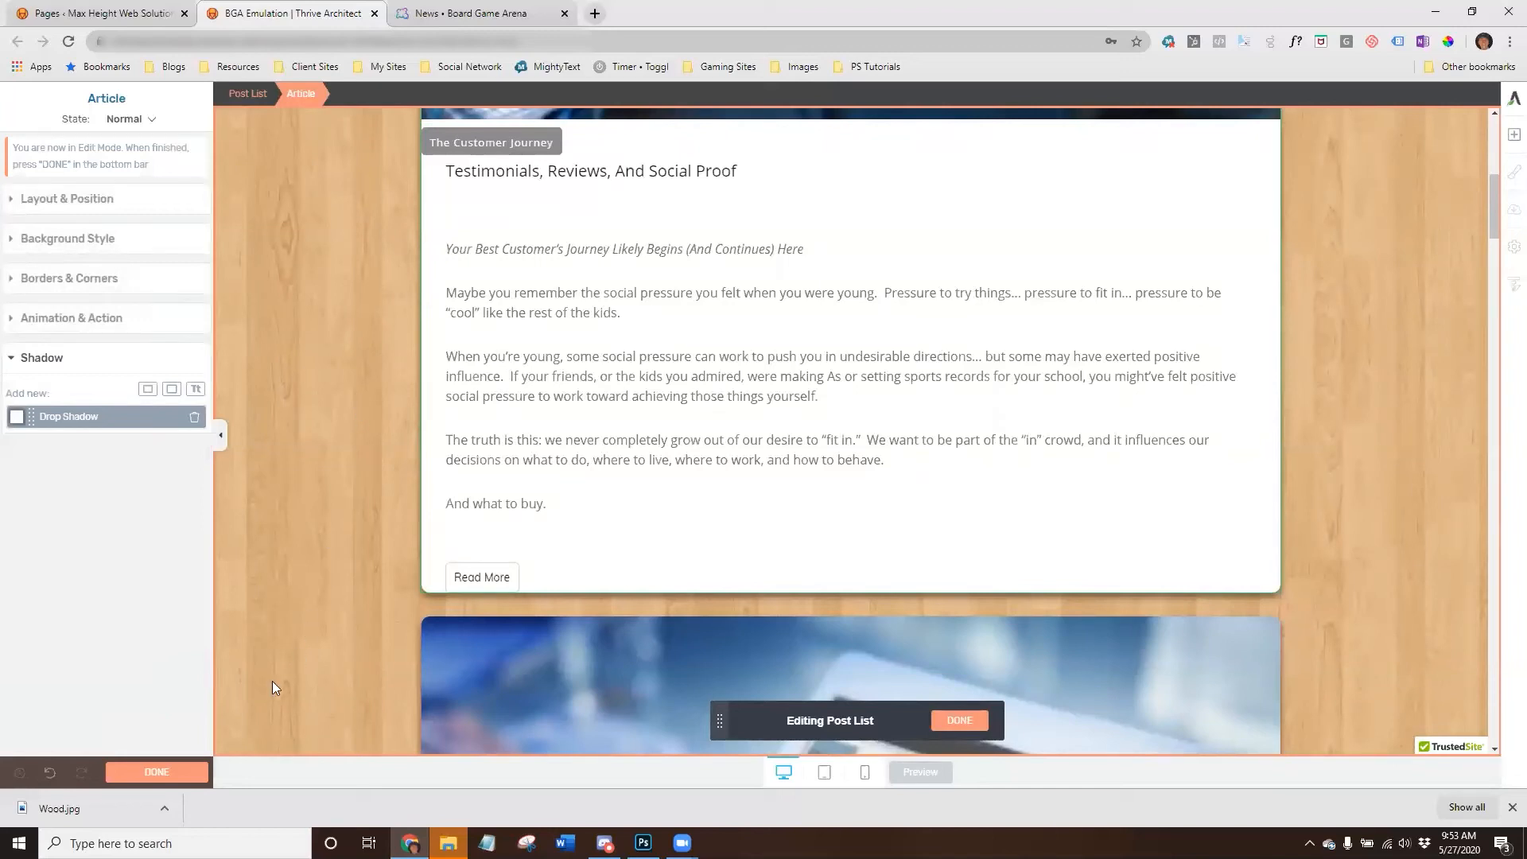
# Finish editing the post list design, then save the page and open its preview.
pyautogui.click(156, 774)
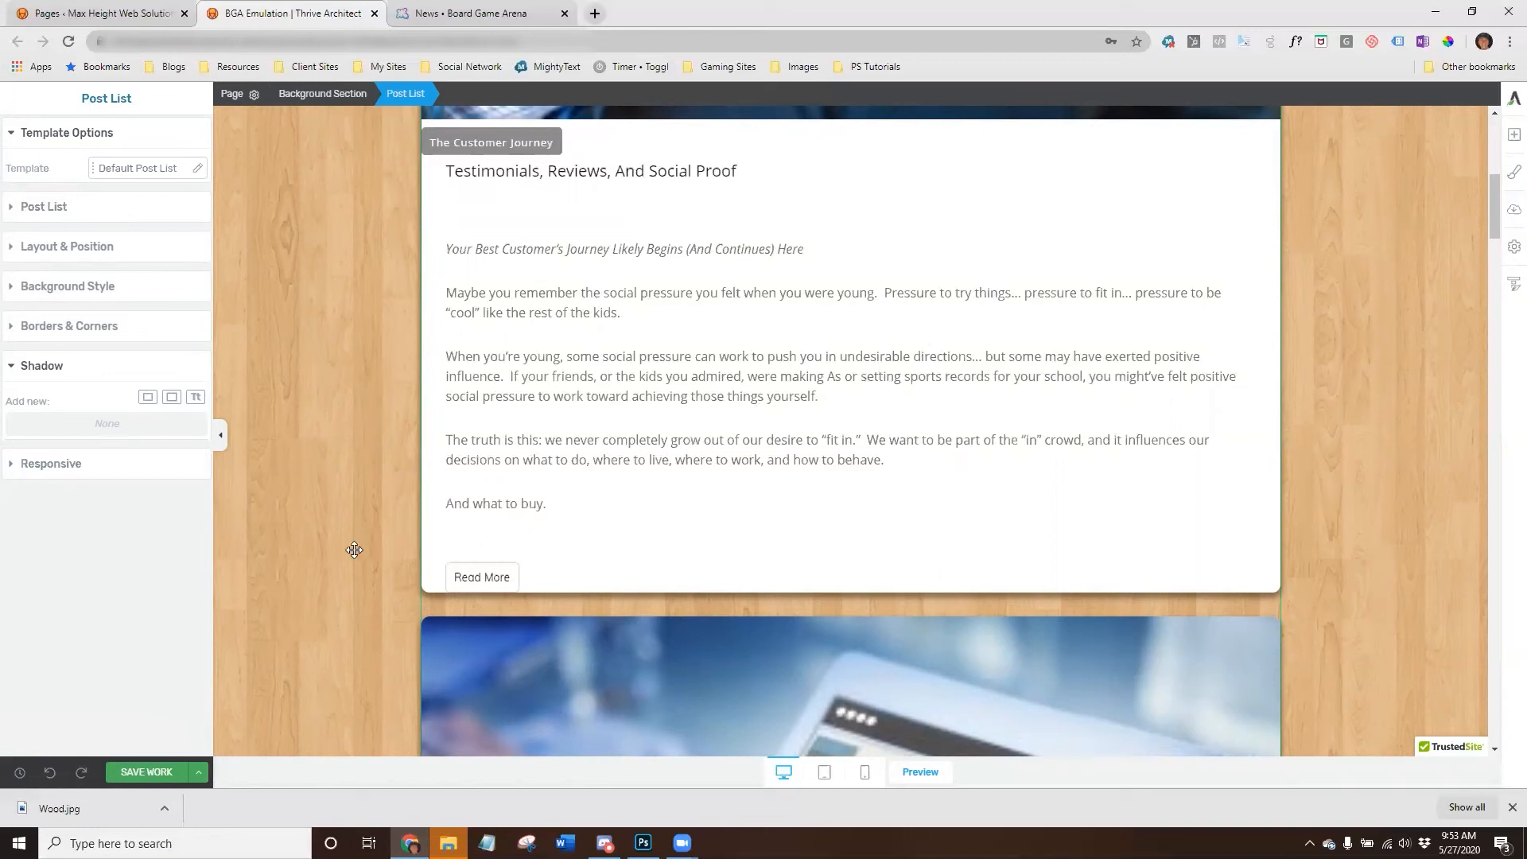
pyautogui.click(147, 772)
pyautogui.click(925, 773)
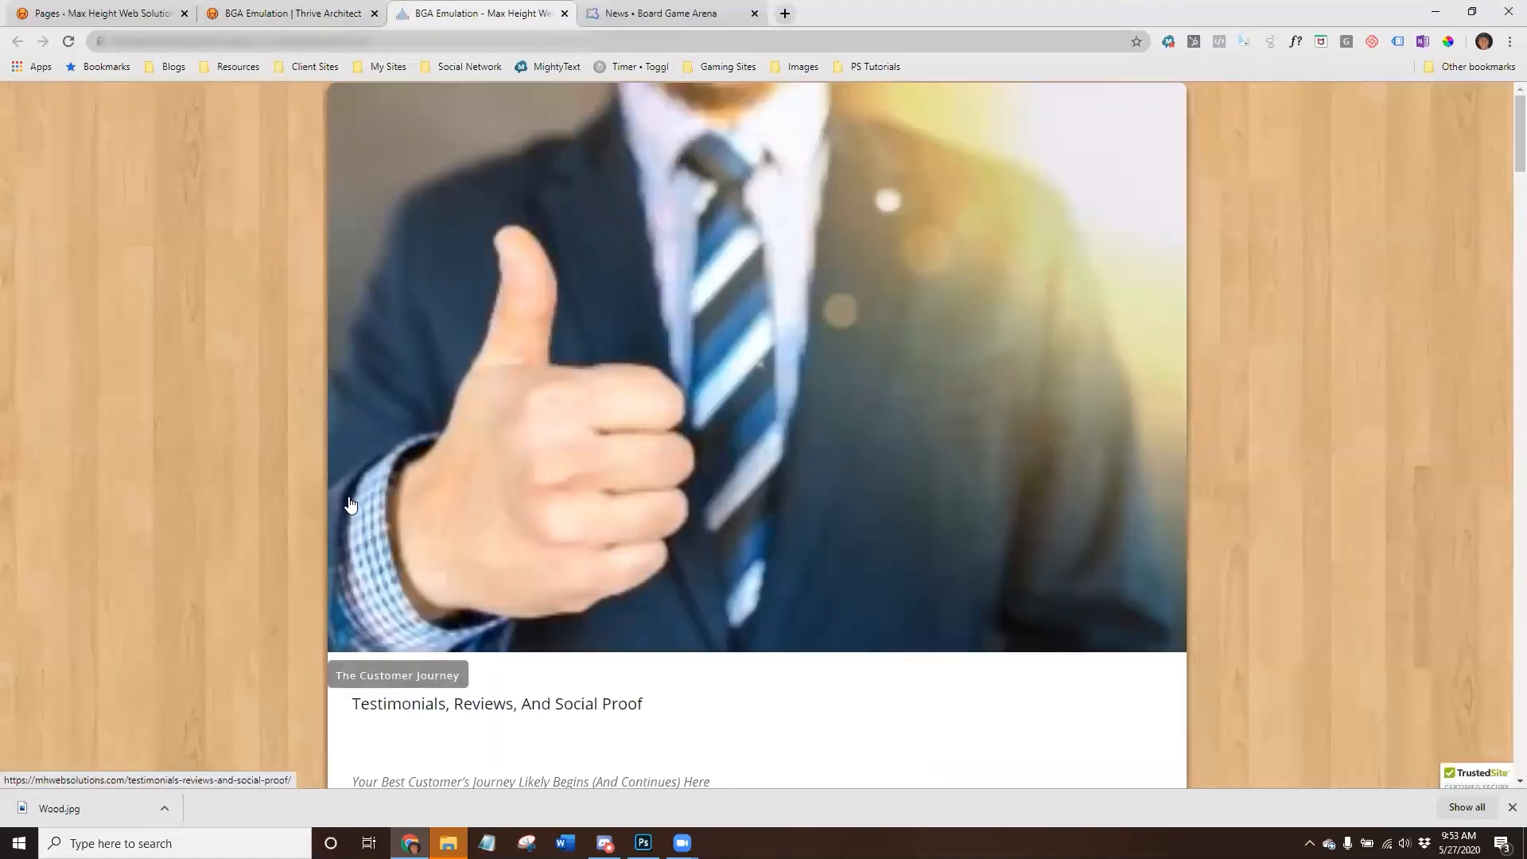
# Review the rounded corners, shadows and spacing of the post cards throughout the page preview.
pyautogui.scroll(-7, 173, 498)
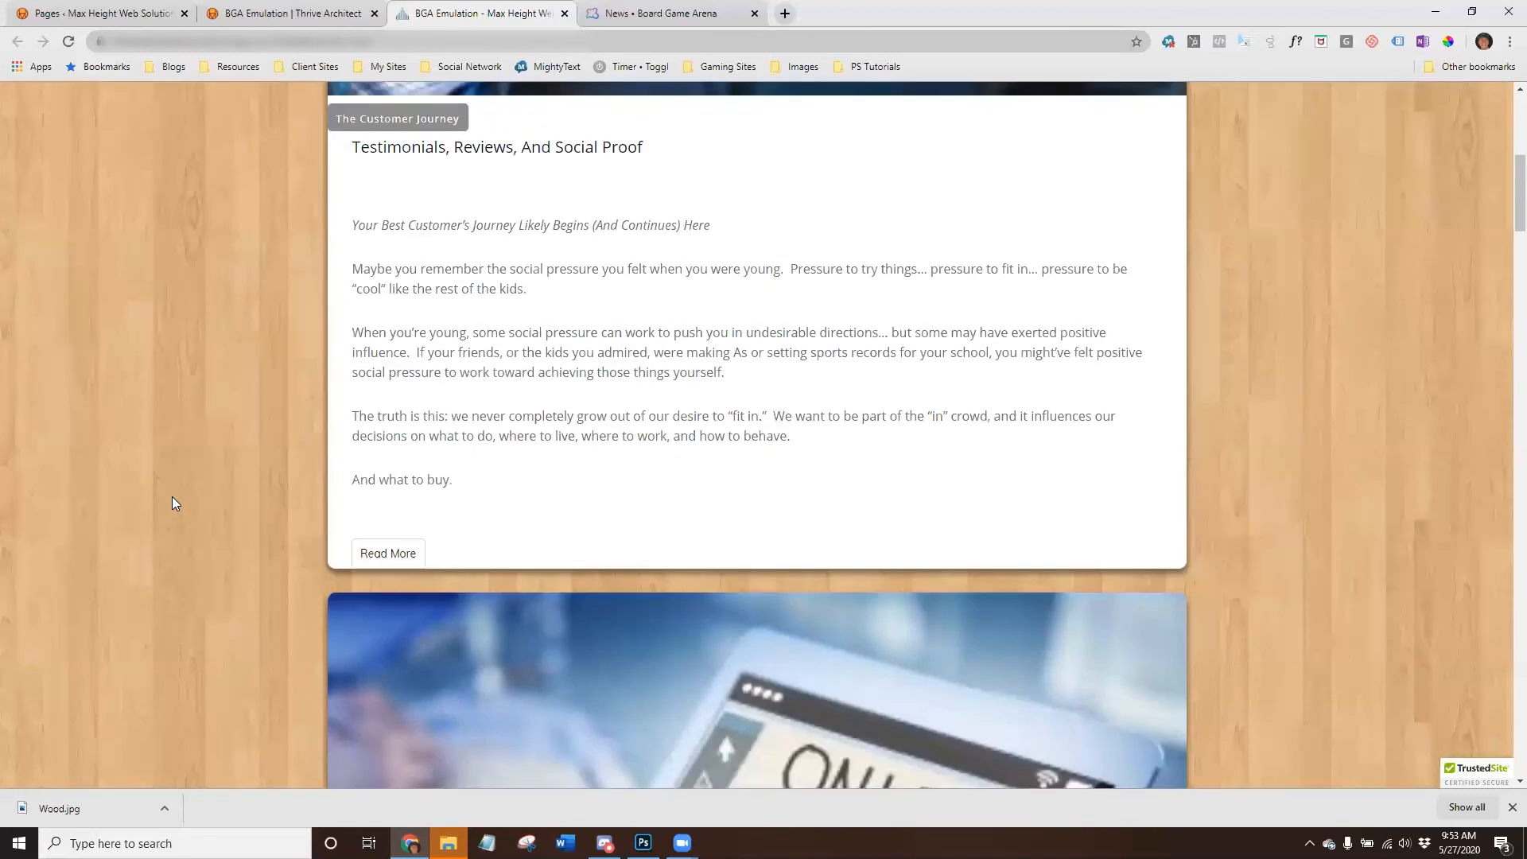
pyautogui.scroll(-9, 173, 503)
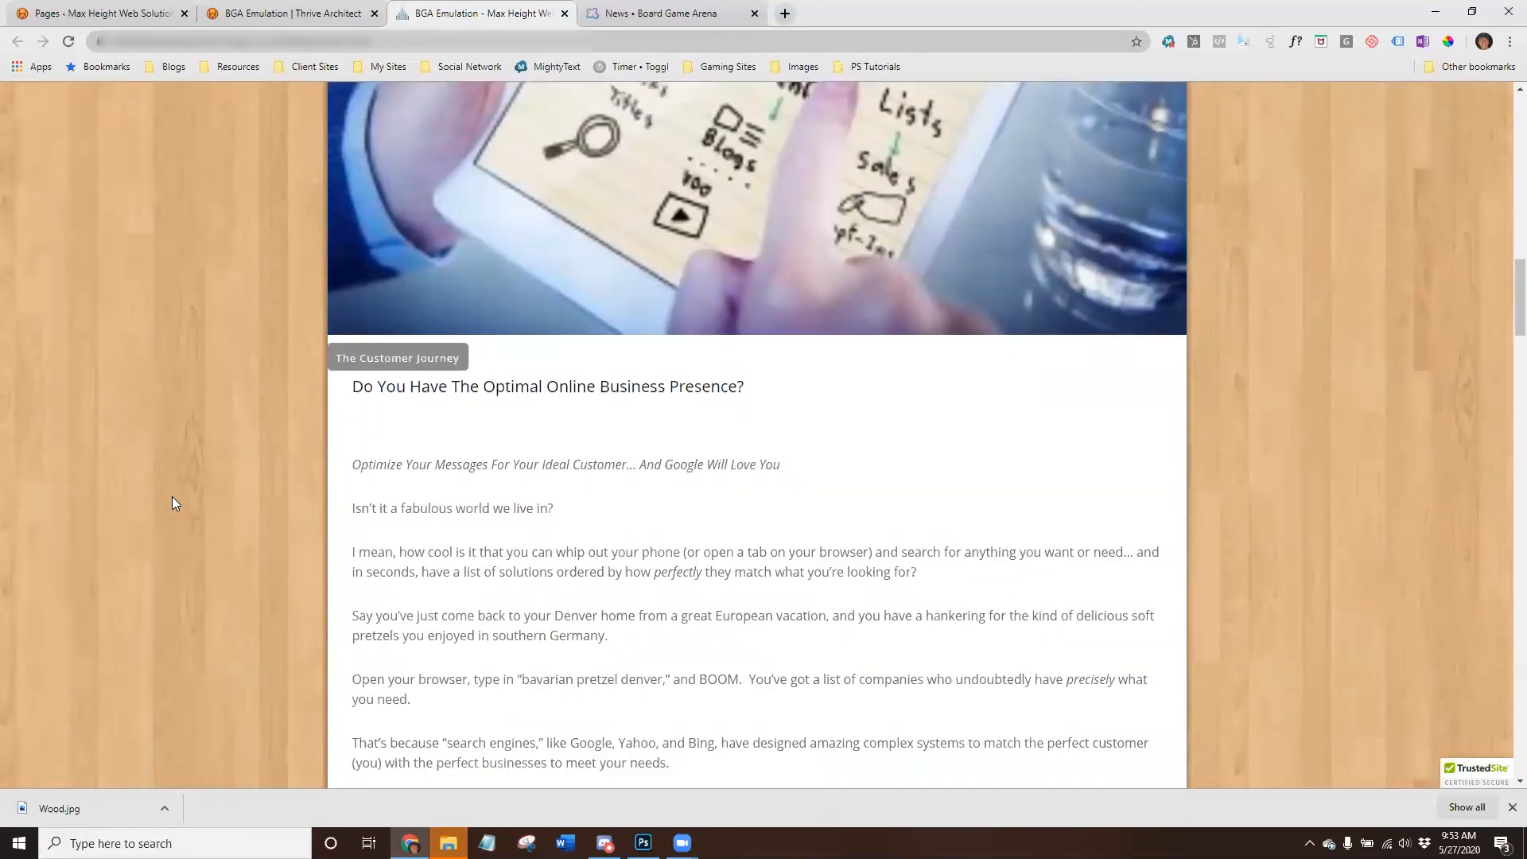
pyautogui.scroll(-4, 173, 503)
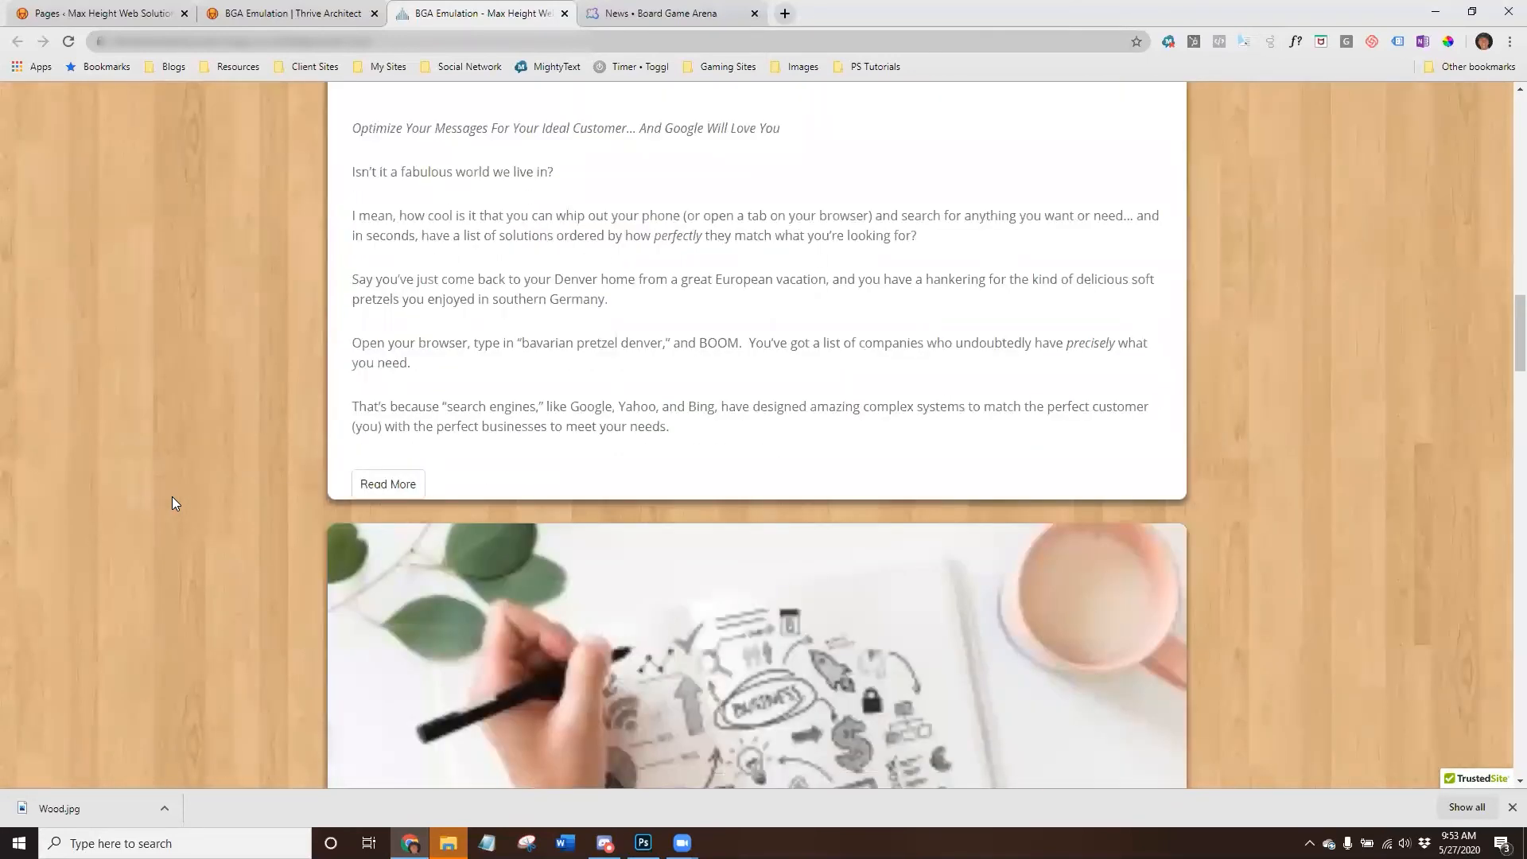
pyautogui.scroll(-5, 172, 503)
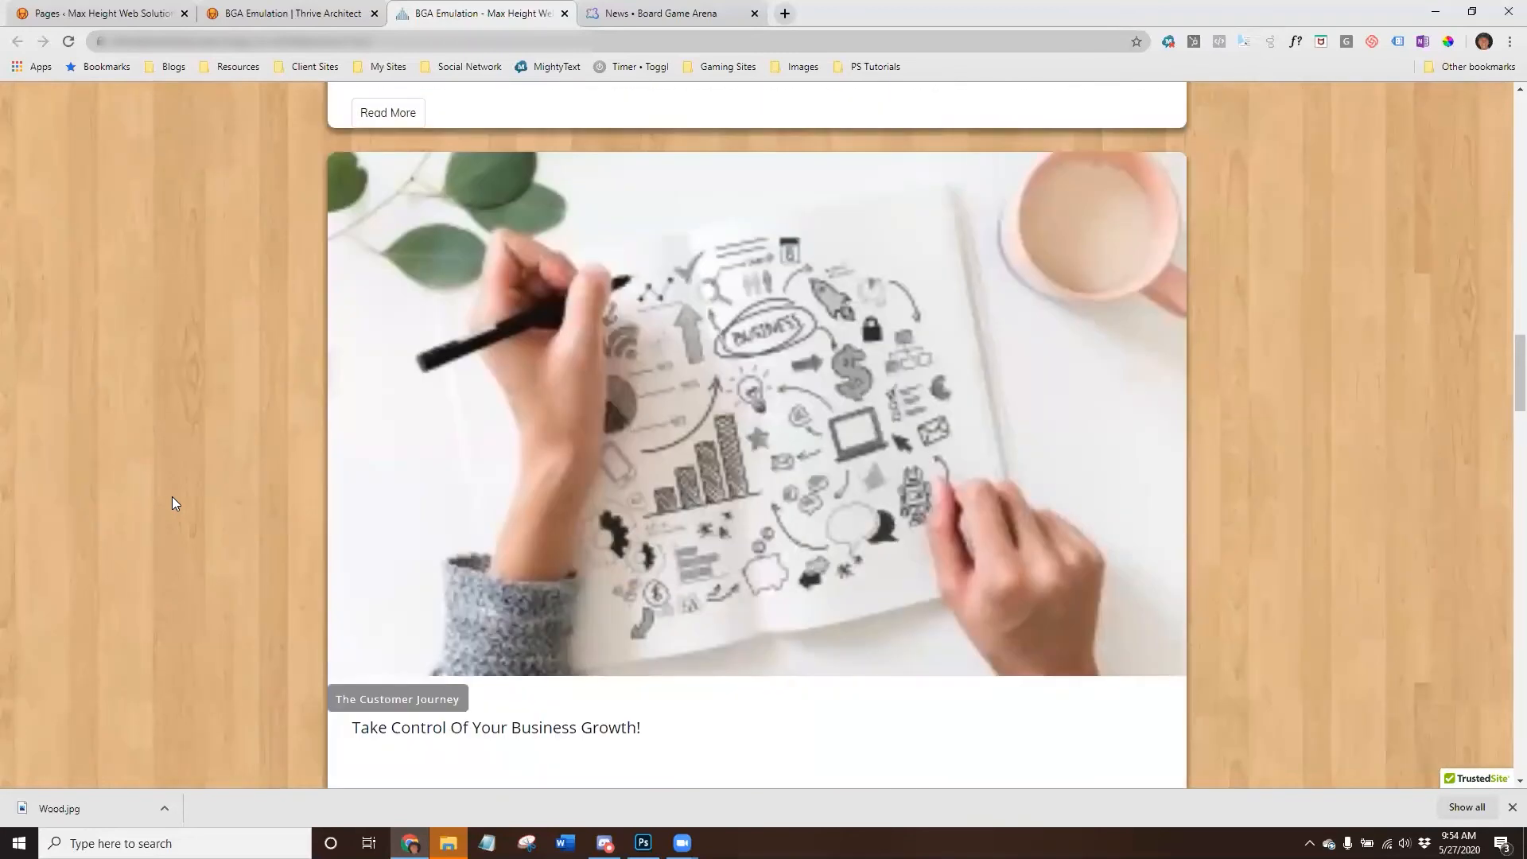
pyautogui.scroll(-5, 92, 408)
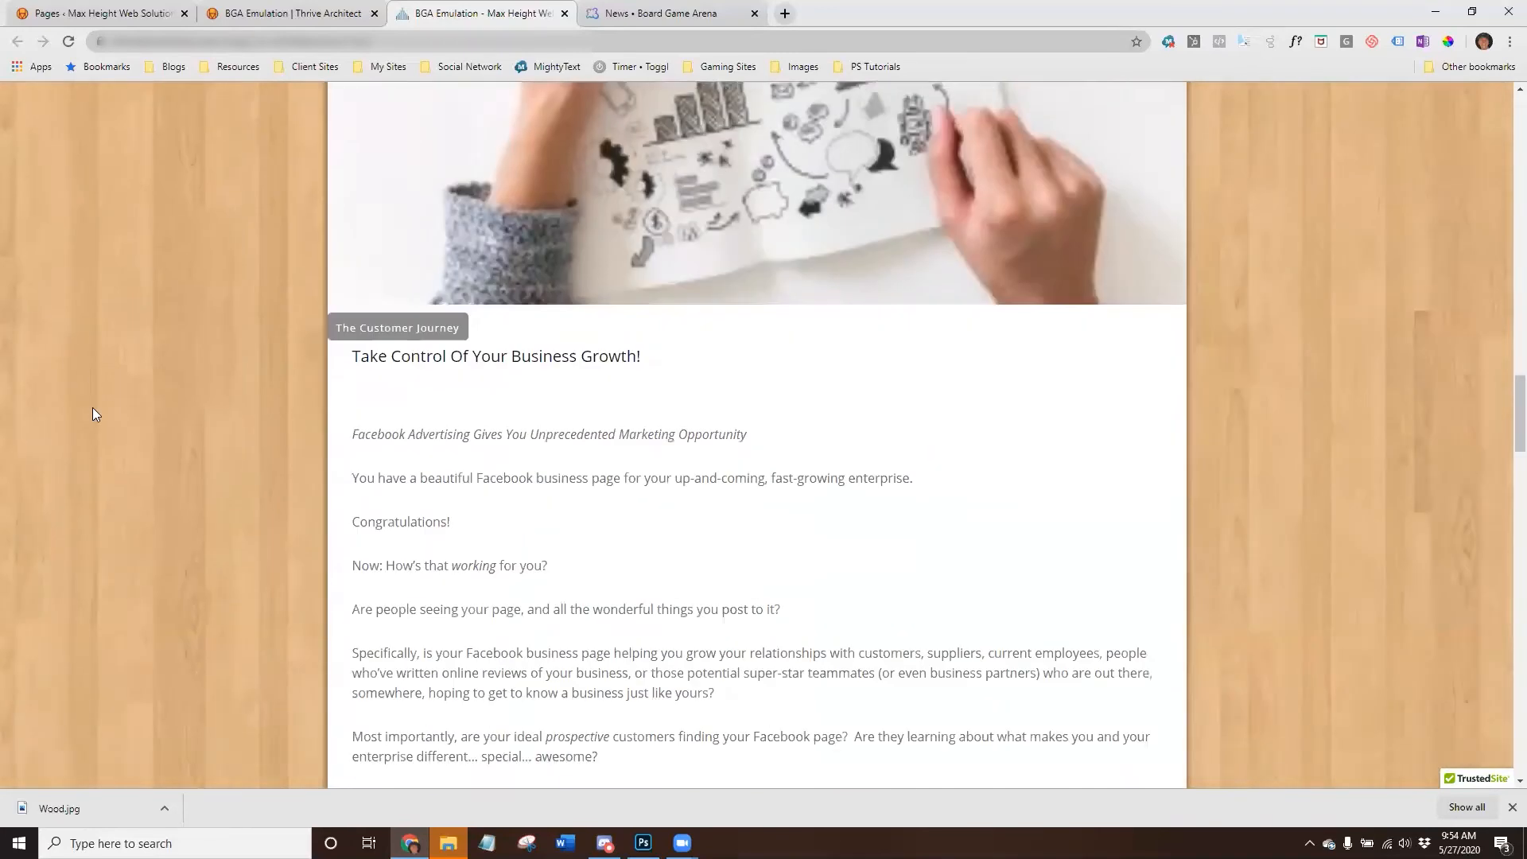
pyautogui.scroll(-2, 92, 414)
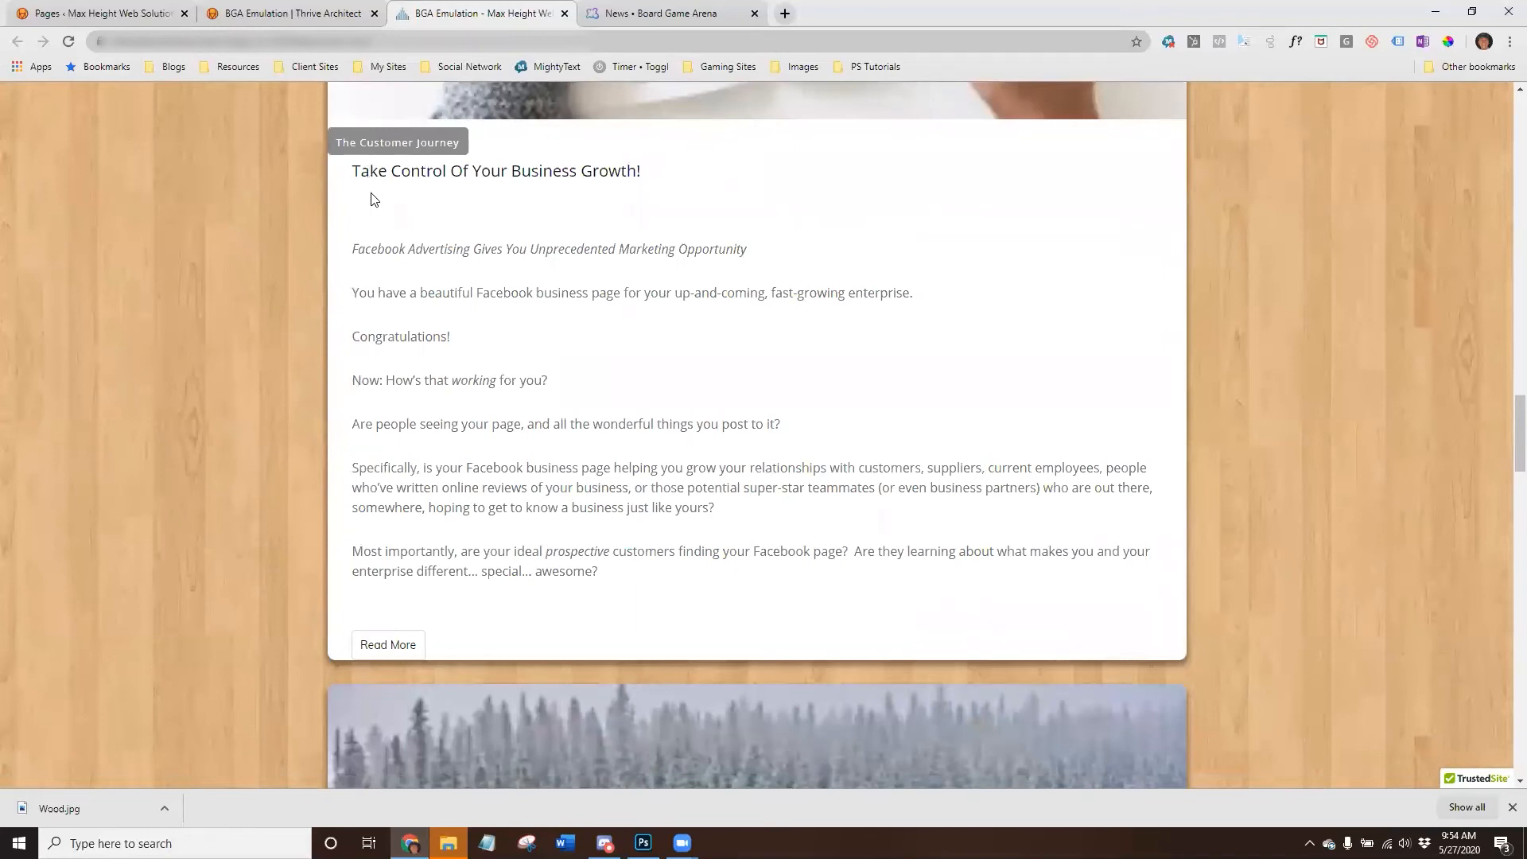
pyautogui.scroll(15, 135, 353)
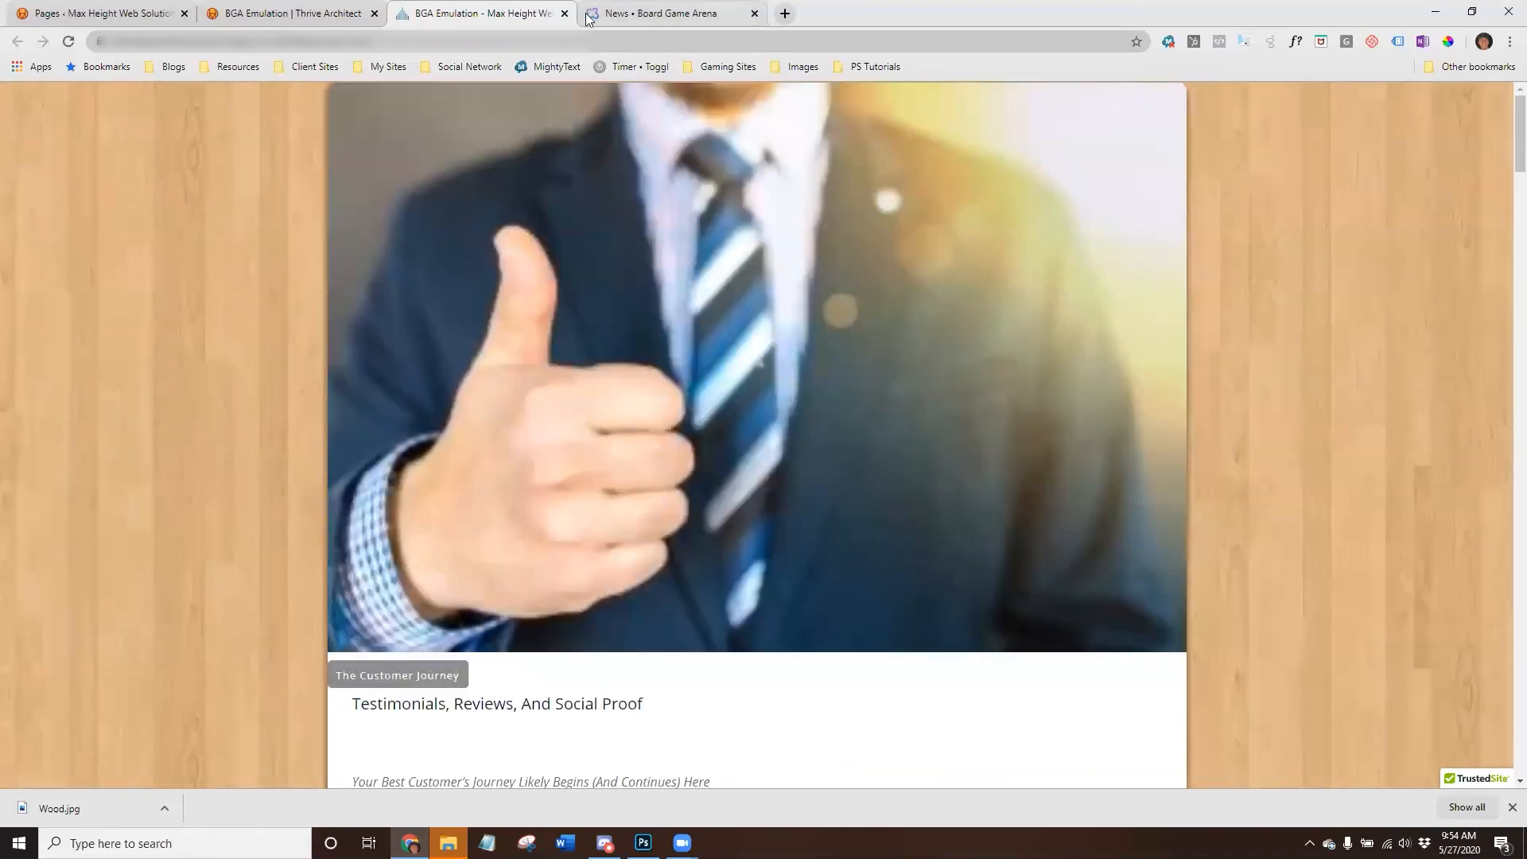
# Return to the page editor, reopen the post list's design for editing, and open the Post Content element's layout settings.
pyautogui.click(305, 14)
pyautogui.scroll(5, 311, 642)
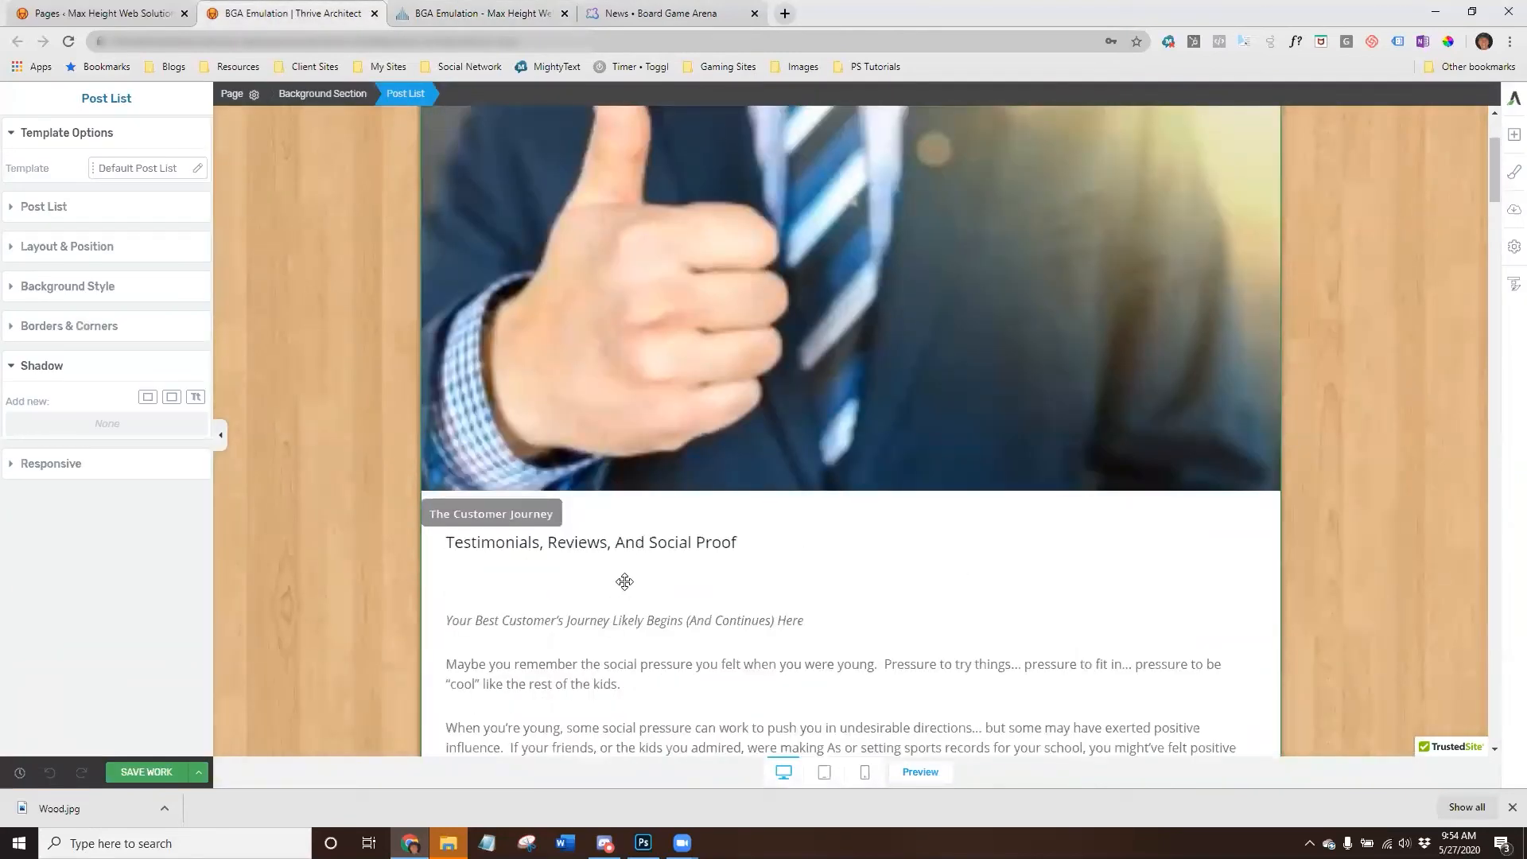
pyautogui.click(78, 207)
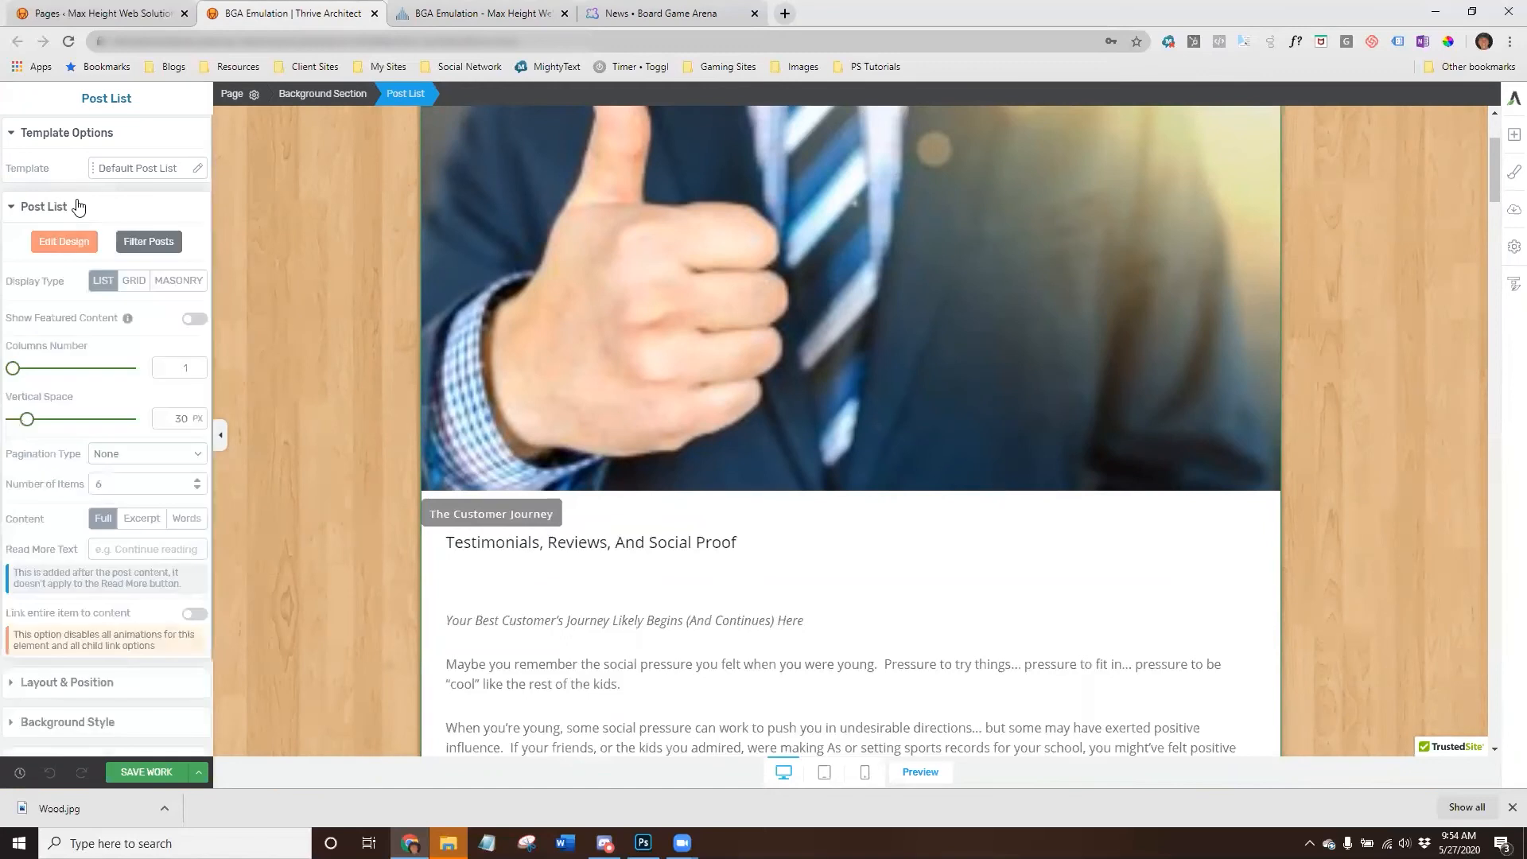
pyautogui.click(66, 239)
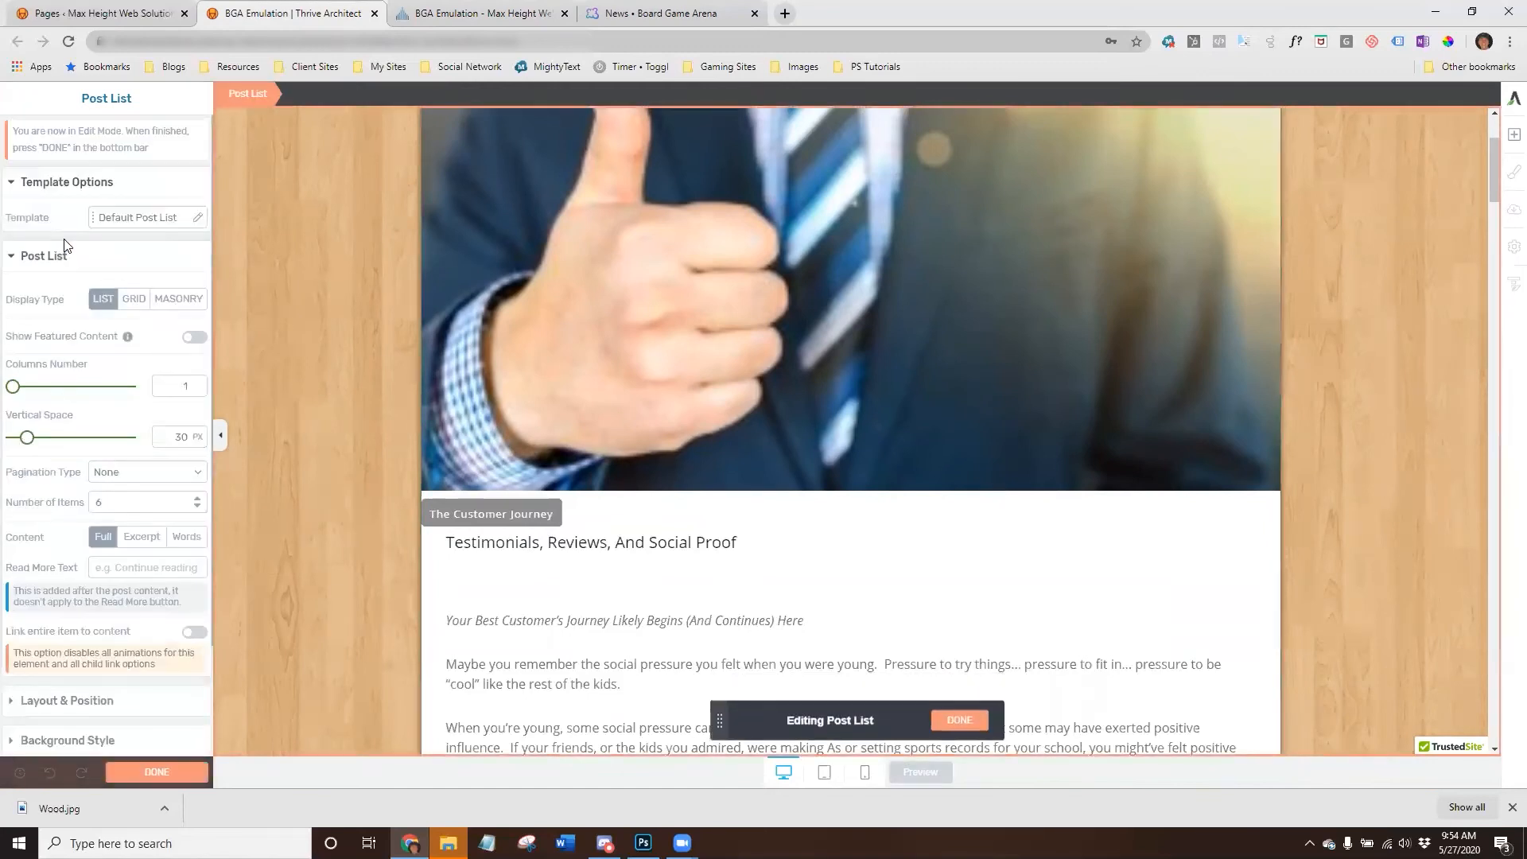
pyautogui.click(572, 585)
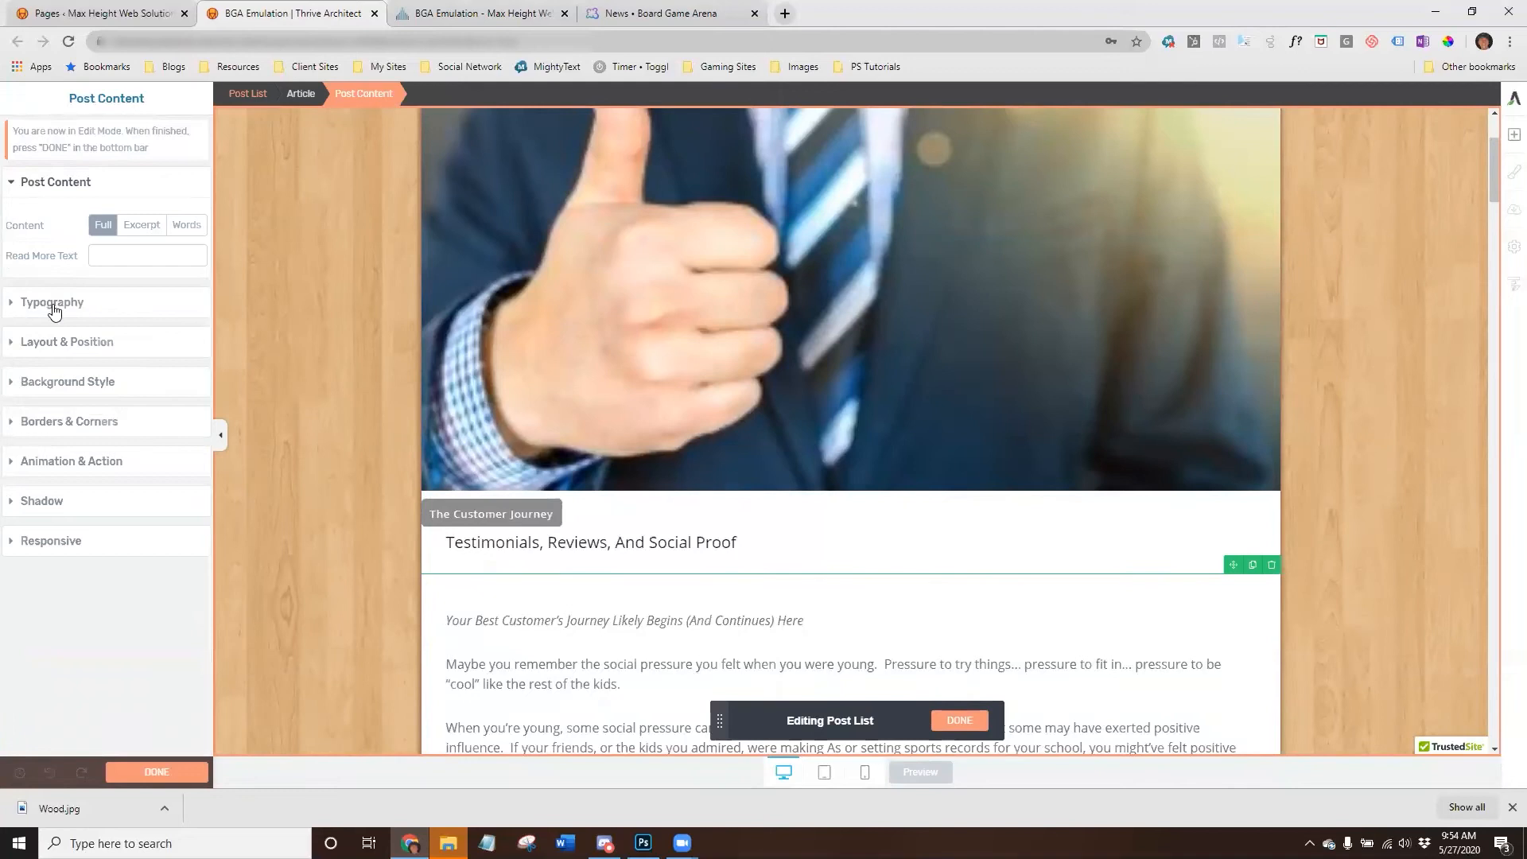
pyautogui.click(55, 342)
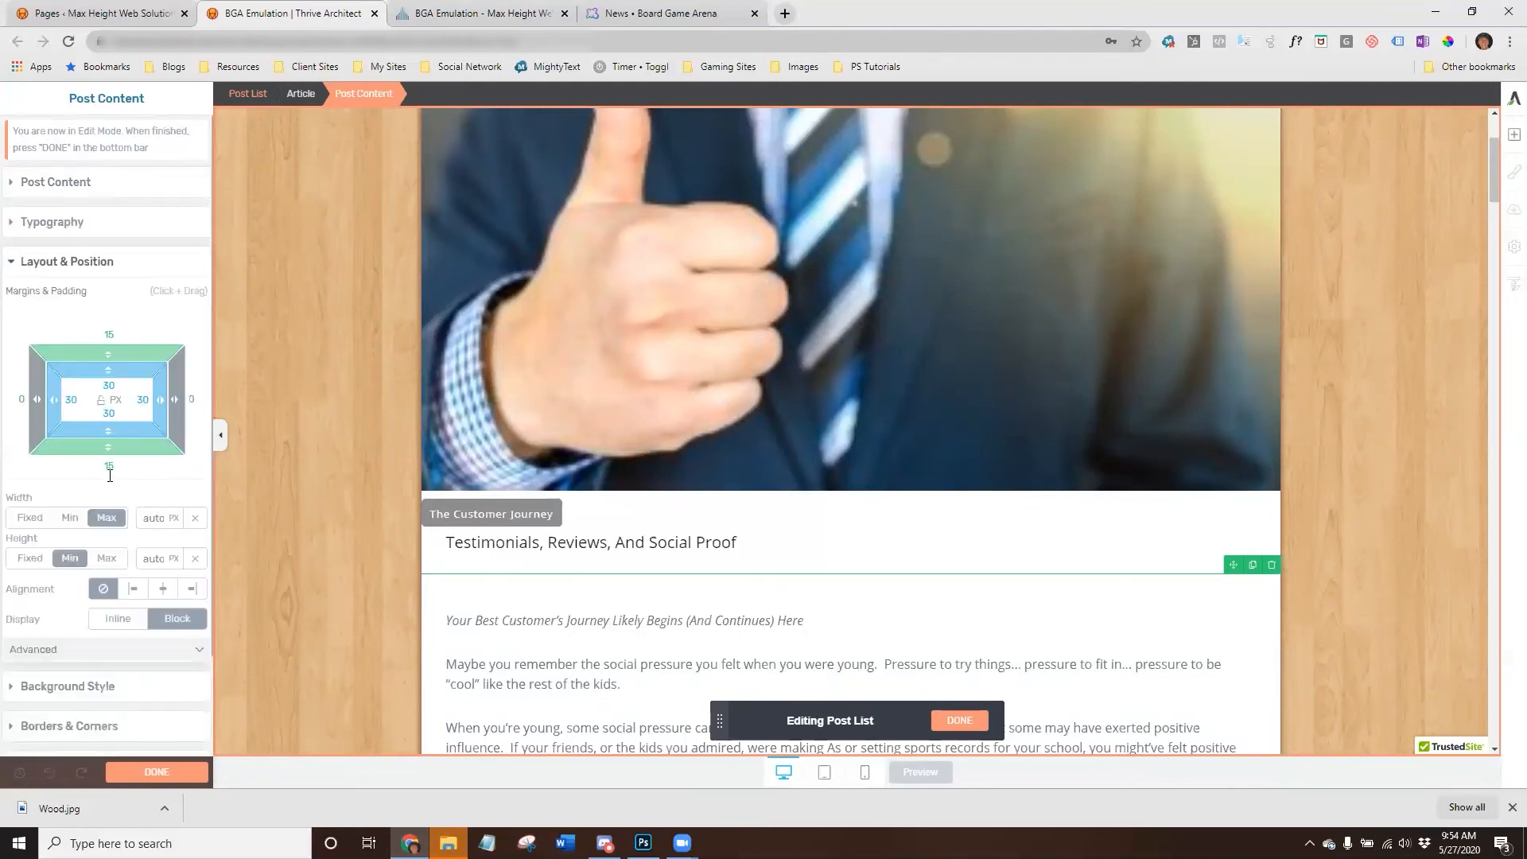
# Set the Post Content element's top and bottom margins to 0 px.
pyautogui.scroll(-5, 281, 328)
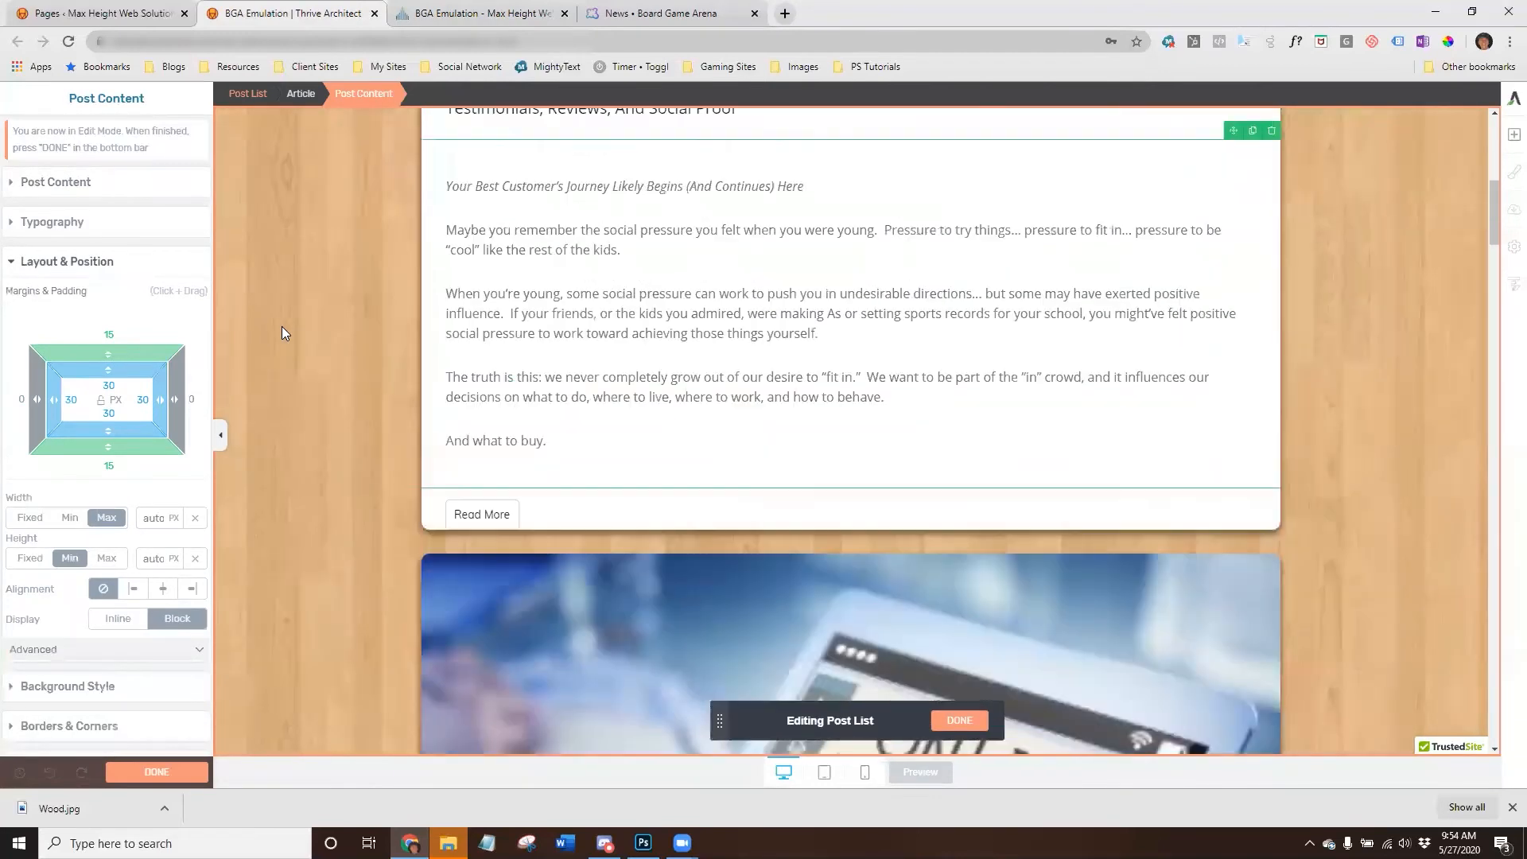
pyautogui.scroll(1, 281, 326)
pyautogui.scroll(3, 281, 327)
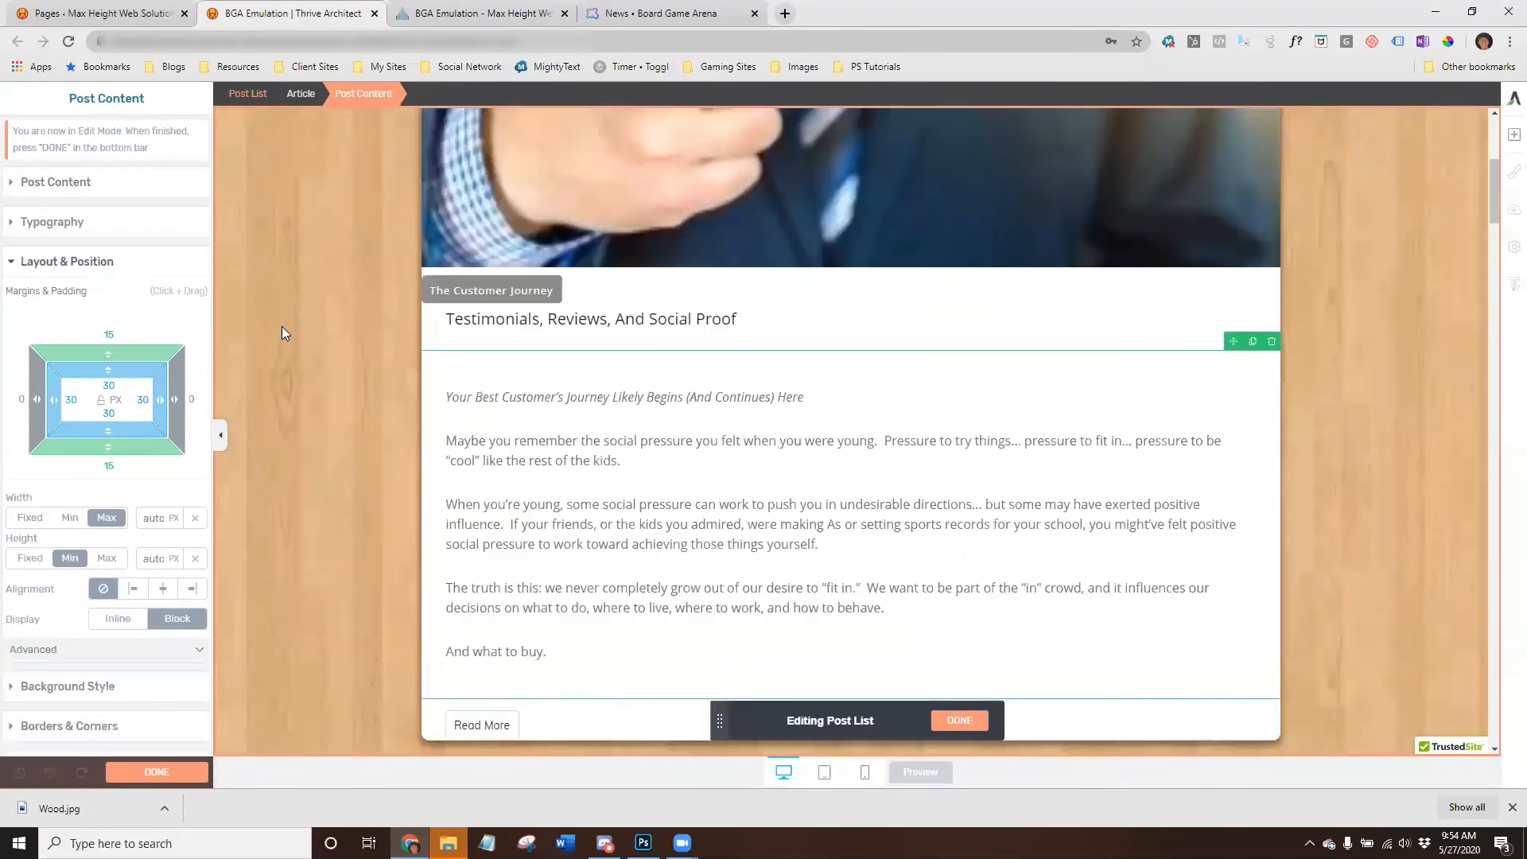
pyautogui.scroll(-3, 281, 327)
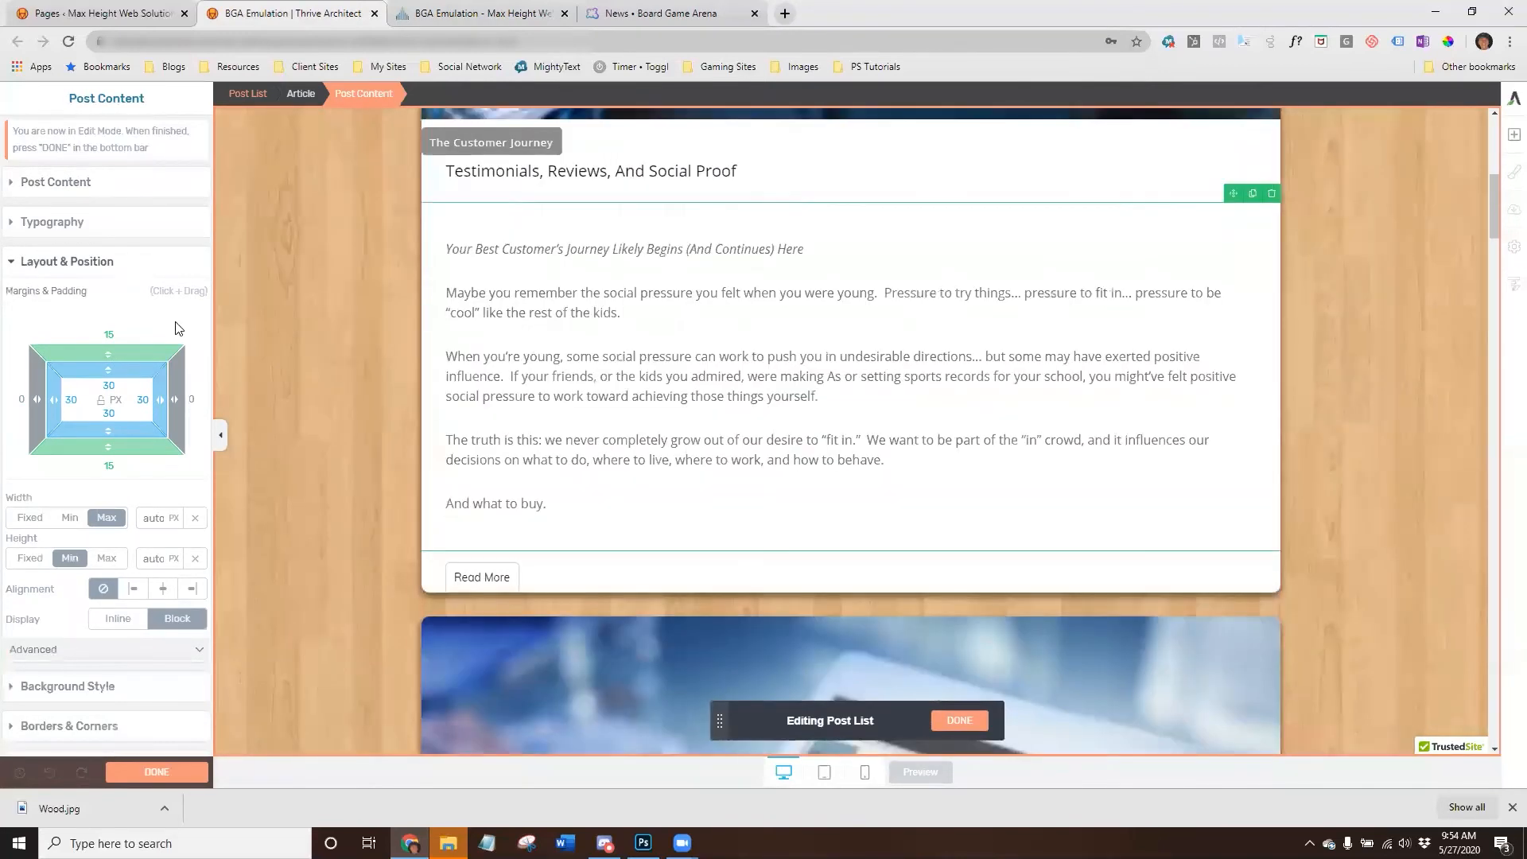
pyautogui.click(107, 328)
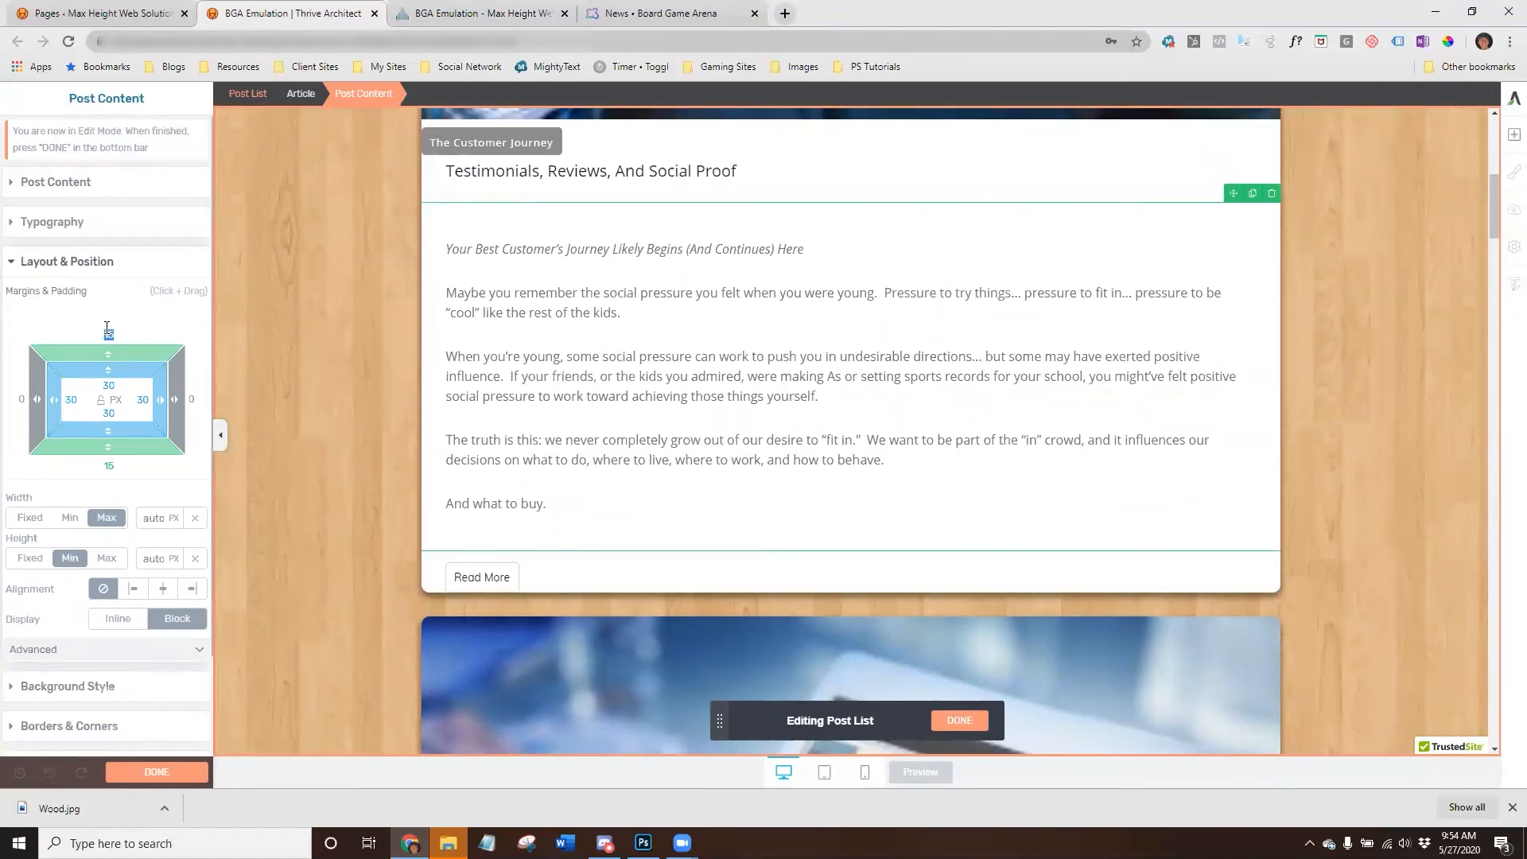
pyautogui.press('BackSpace')
pyautogui.click(109, 465)
pyautogui.press('BackSpace')
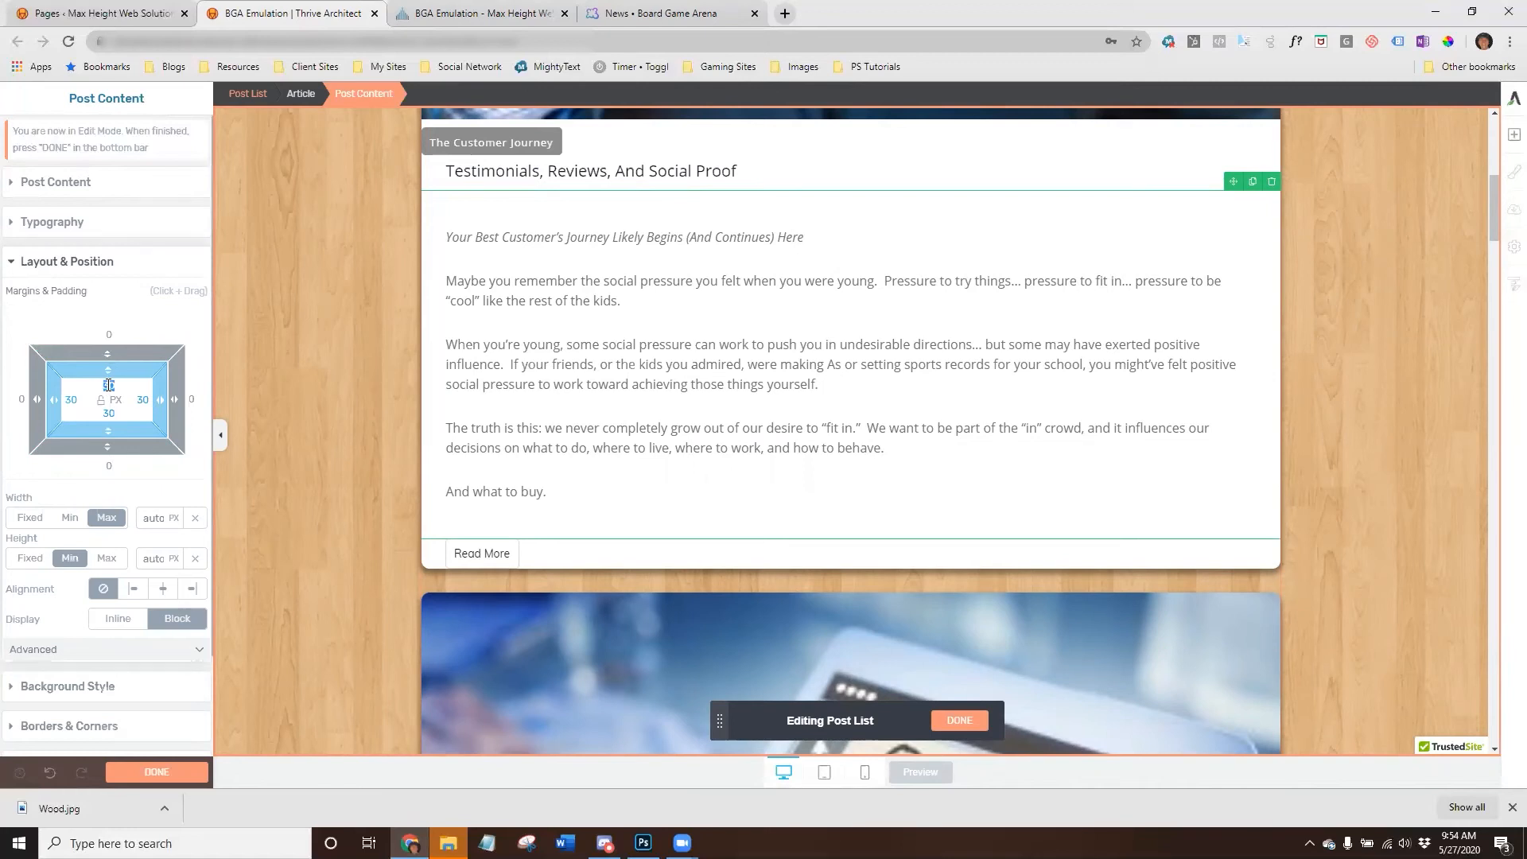
# Set the Post Content element's top and bottom padding to 0 px.
pyautogui.press('BackSpace')
pyautogui.write('0')
pyautogui.click(108, 413)
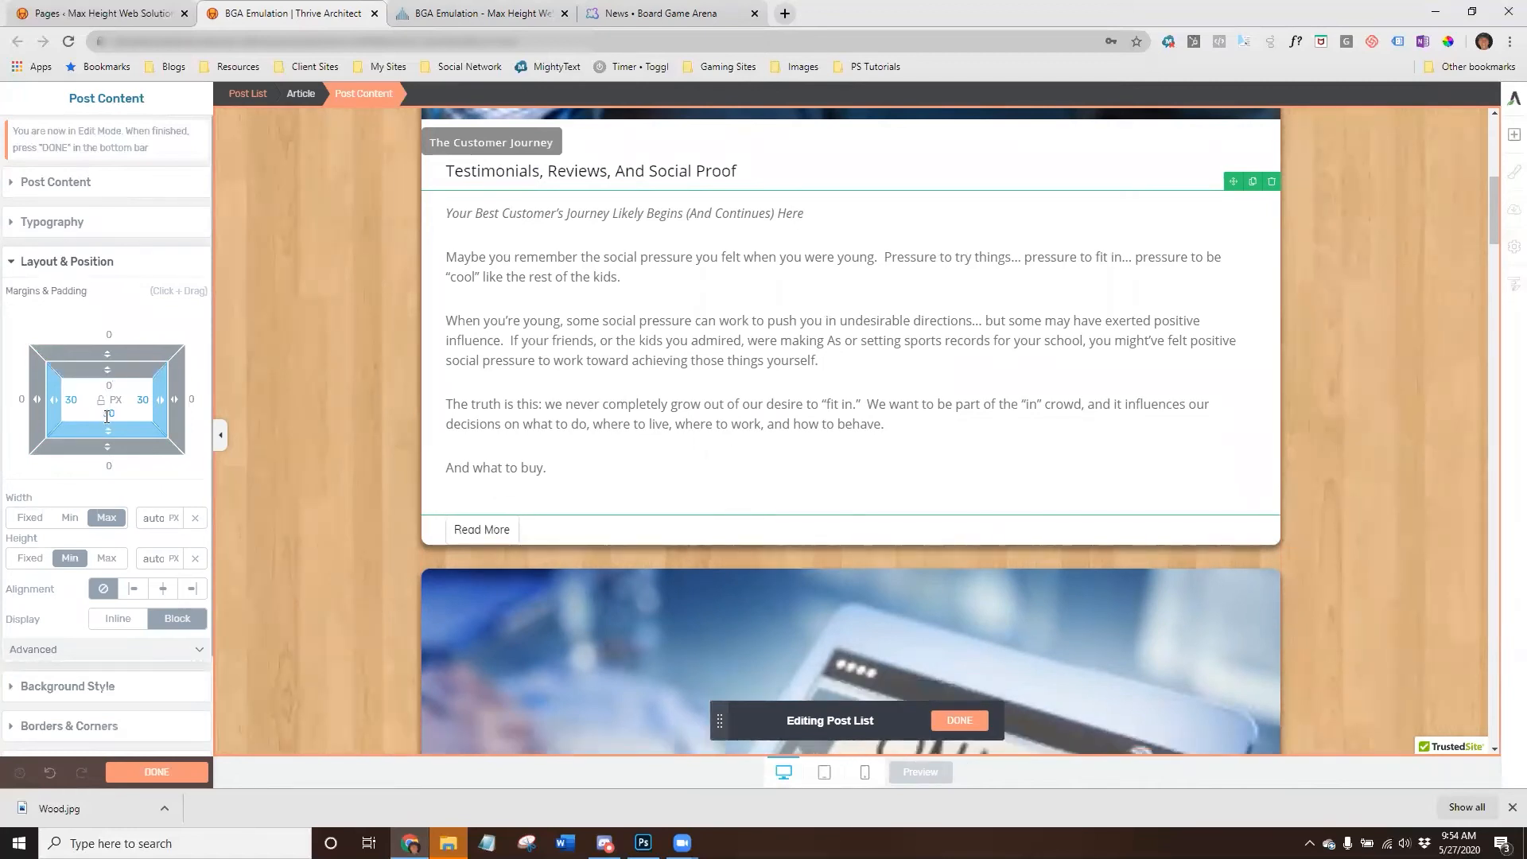
pyautogui.press('BackSpace')
pyautogui.write('0')
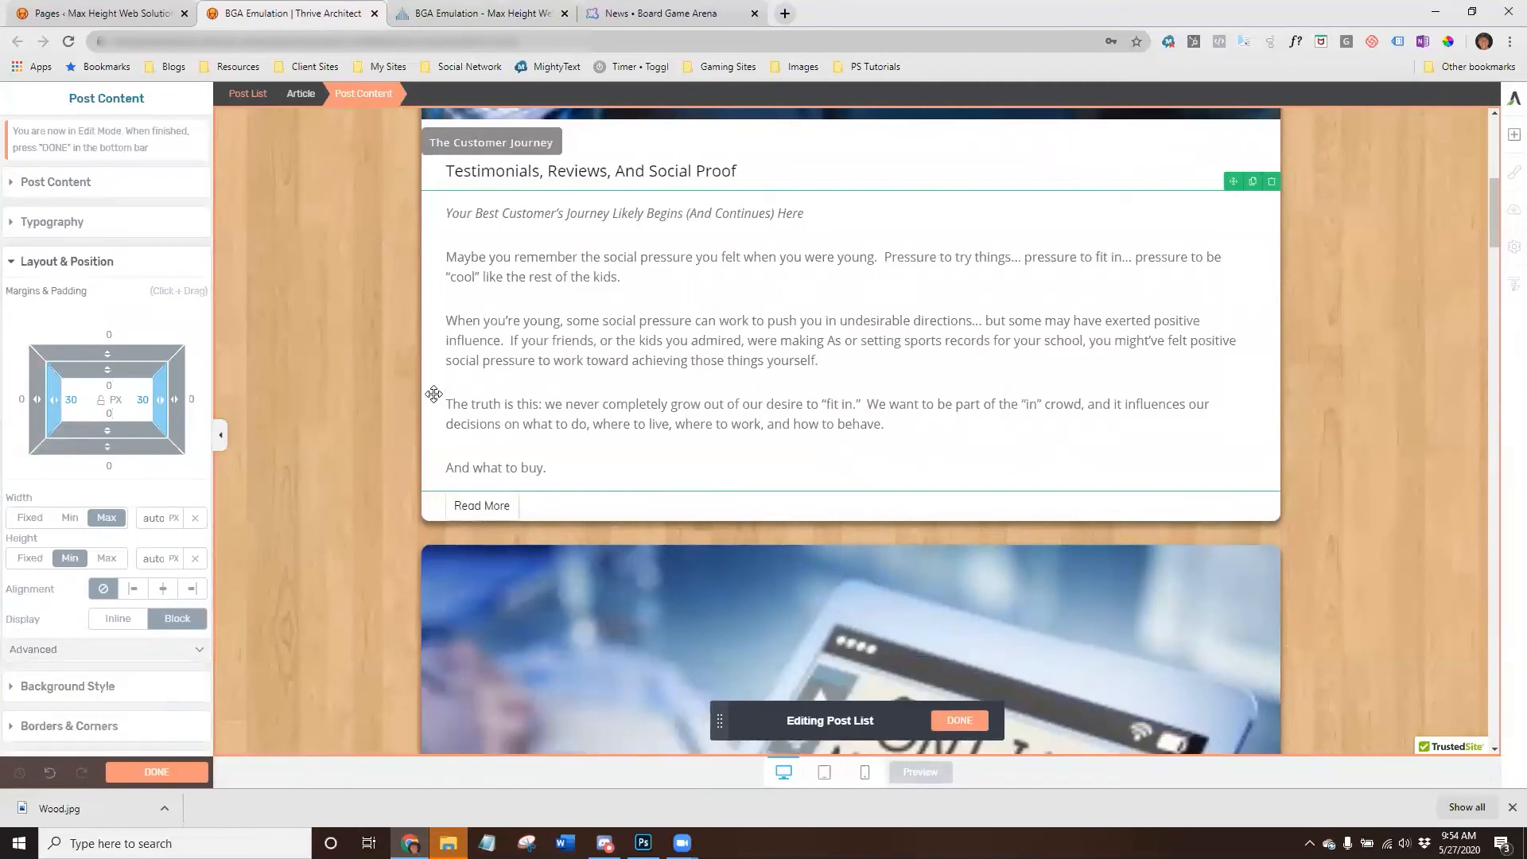
# Finish editing the post list design, save the page, and reload its preview.
pyautogui.scroll(2, 433, 394)
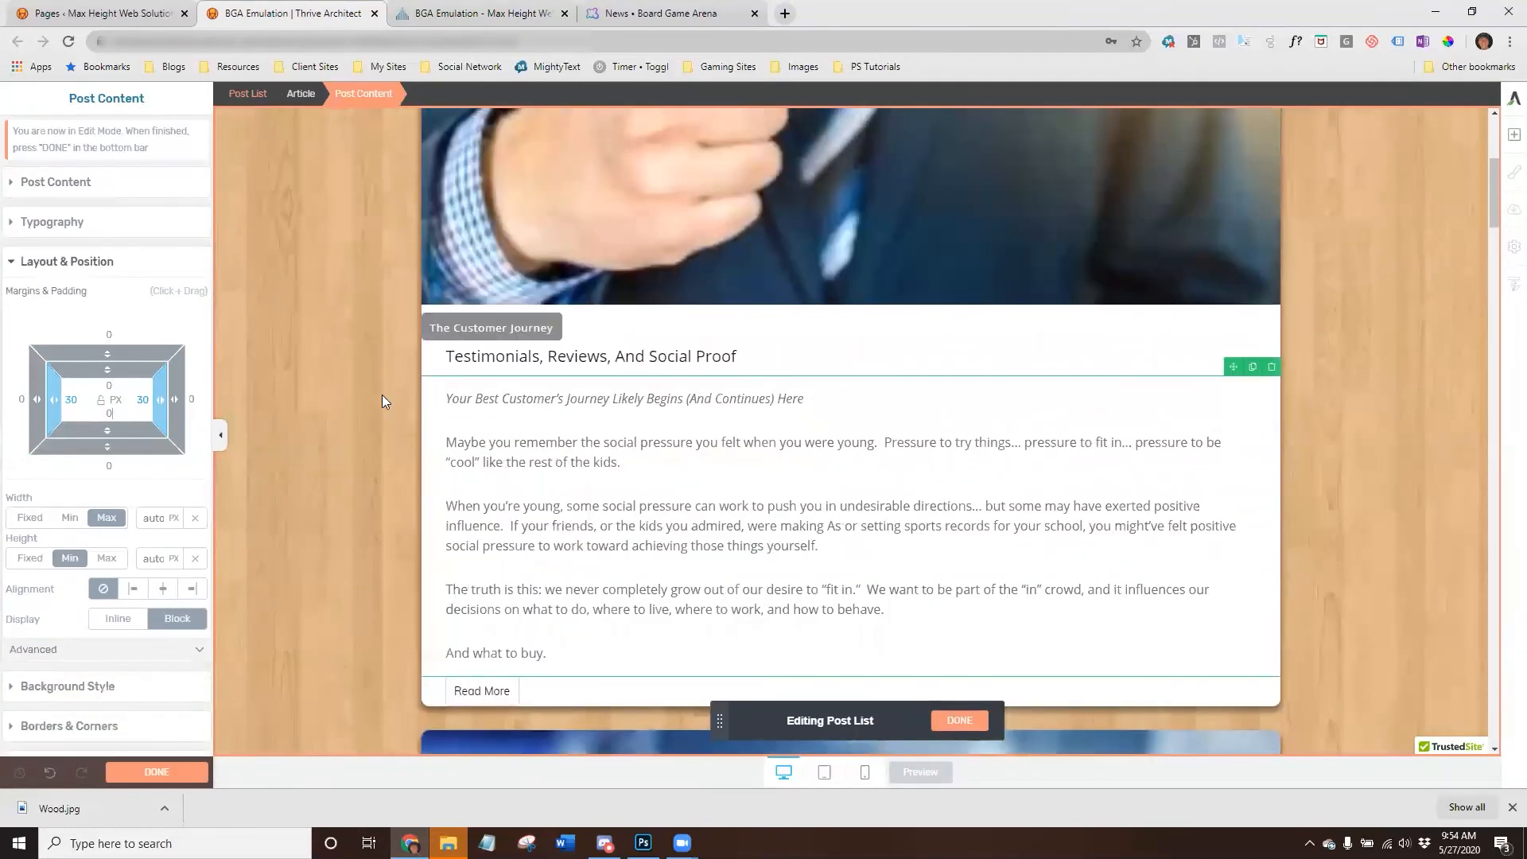
pyautogui.click(155, 772)
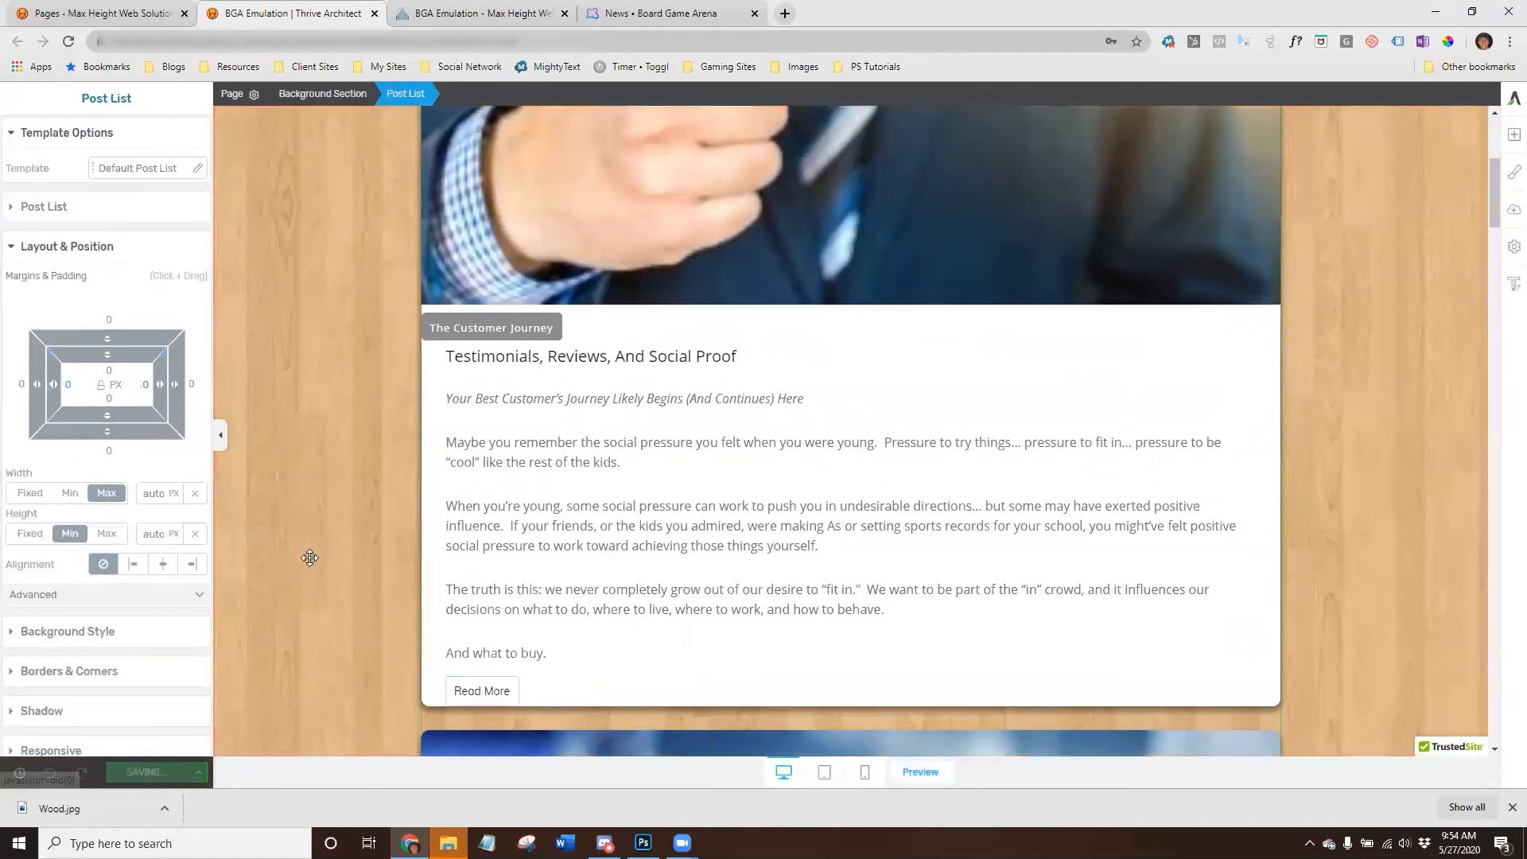
pyautogui.click(455, 16)
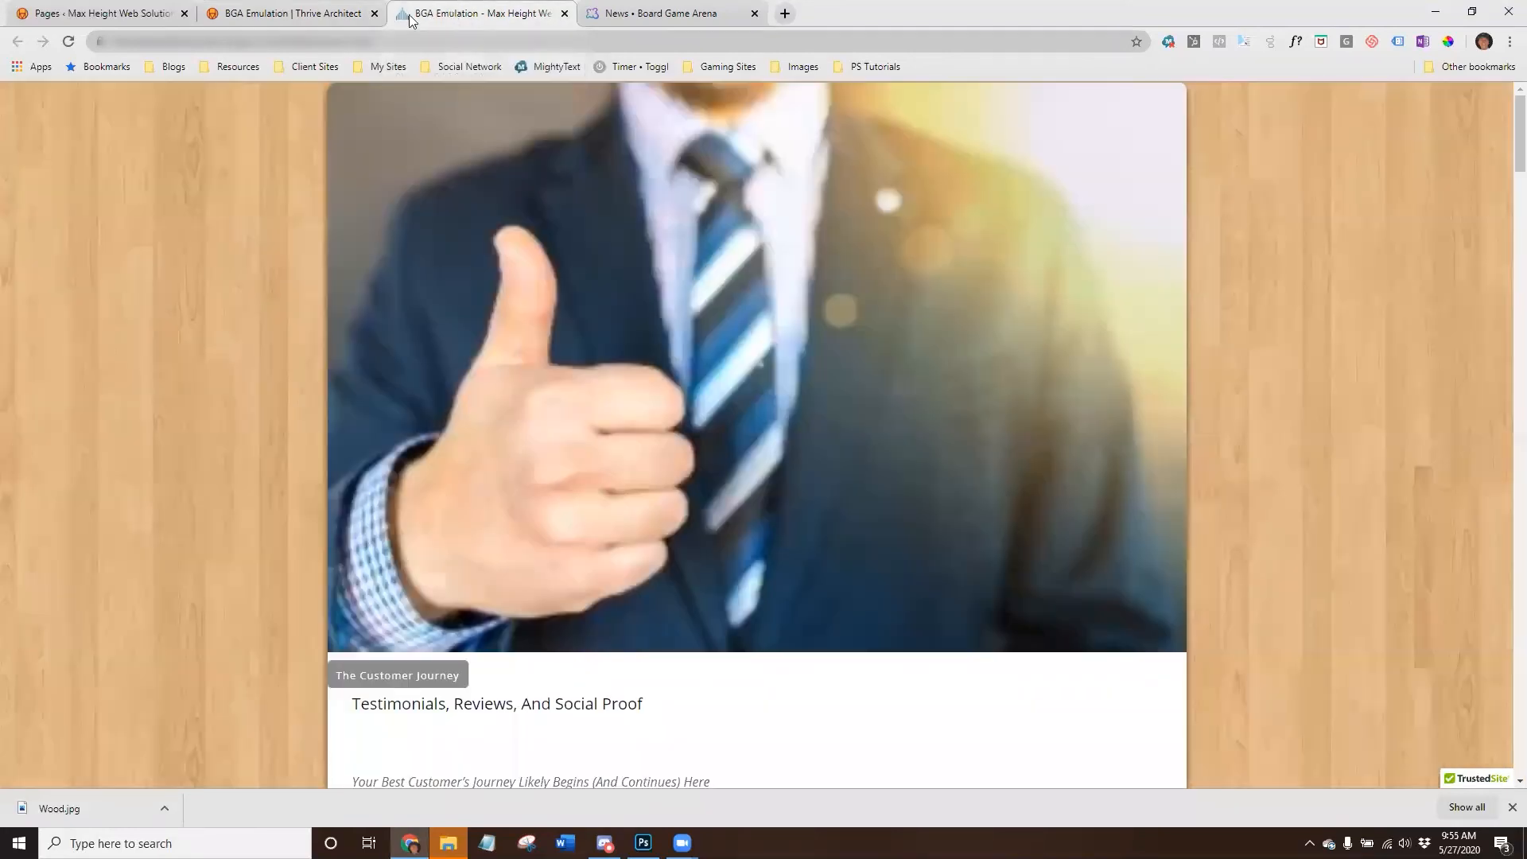
pyautogui.click(69, 45)
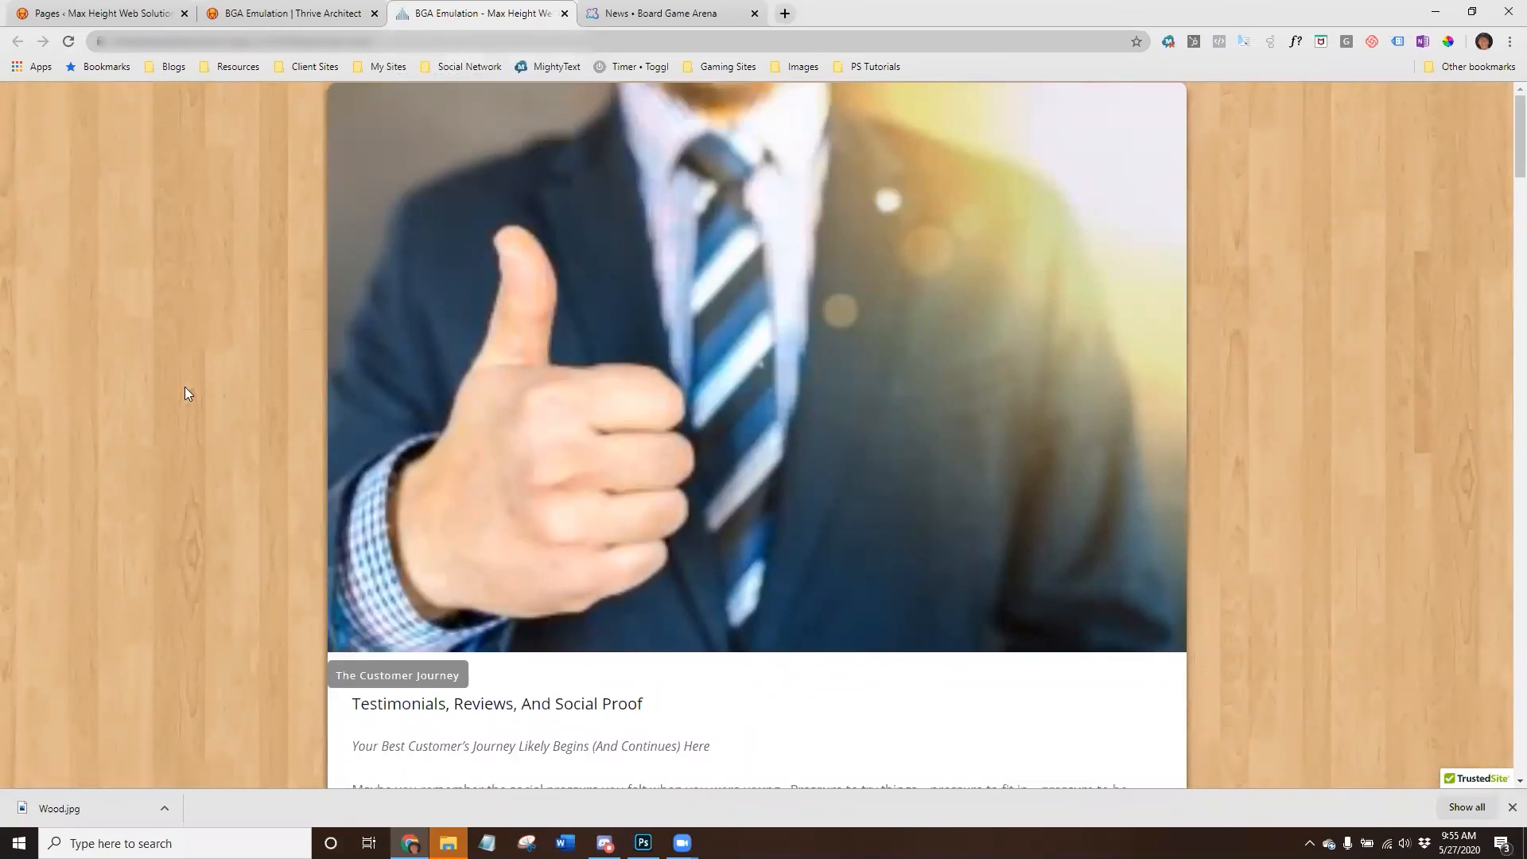
# Check the top of the Board Game Arena news page, then reopen the post list's design for editing.
pyautogui.click(613, 16)
pyautogui.scroll(5, 295, 454)
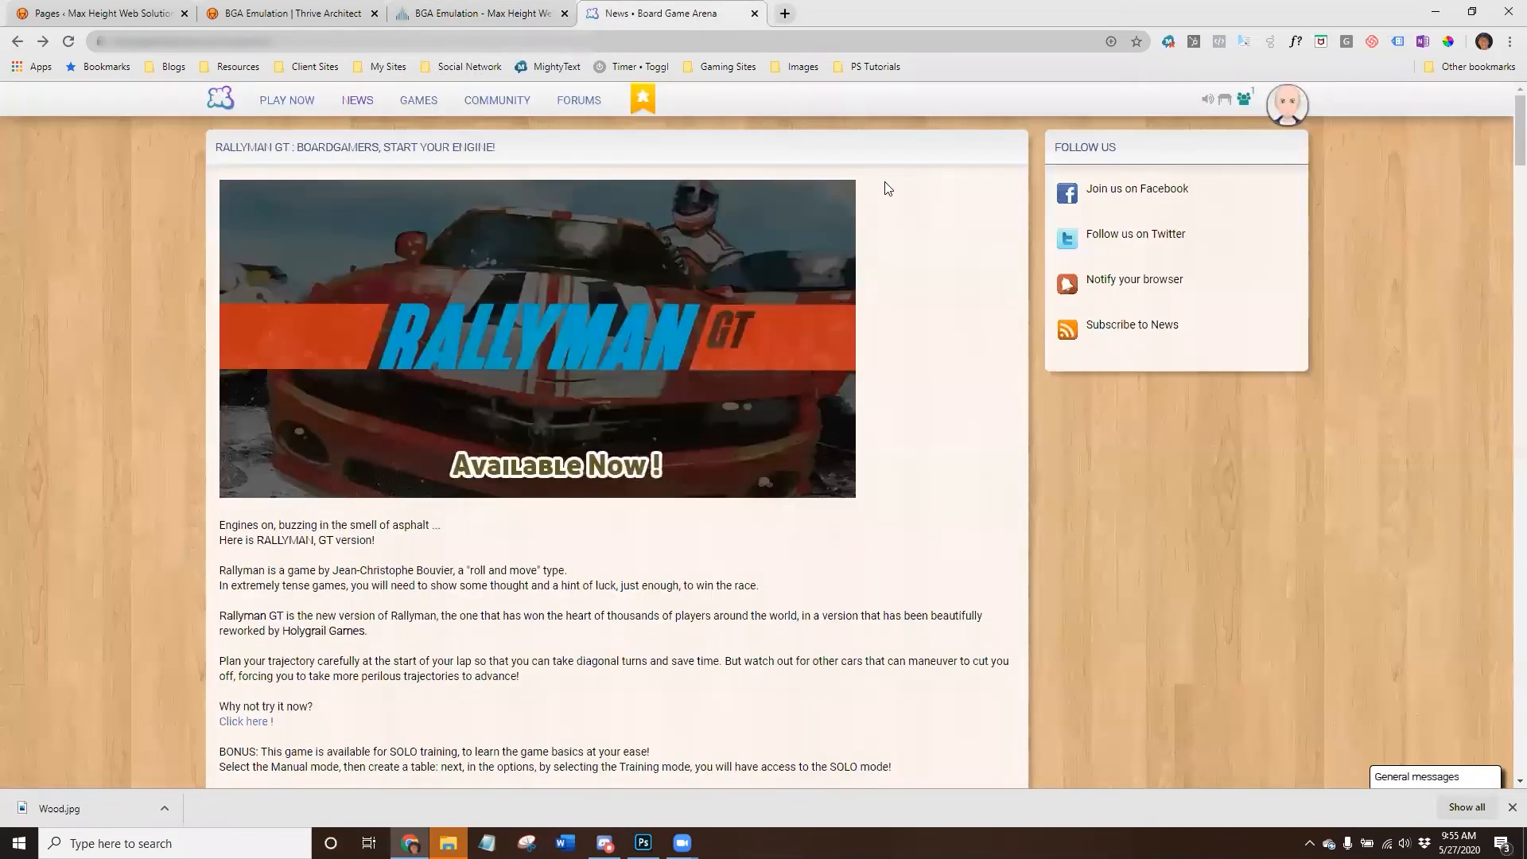
pyautogui.click(307, 13)
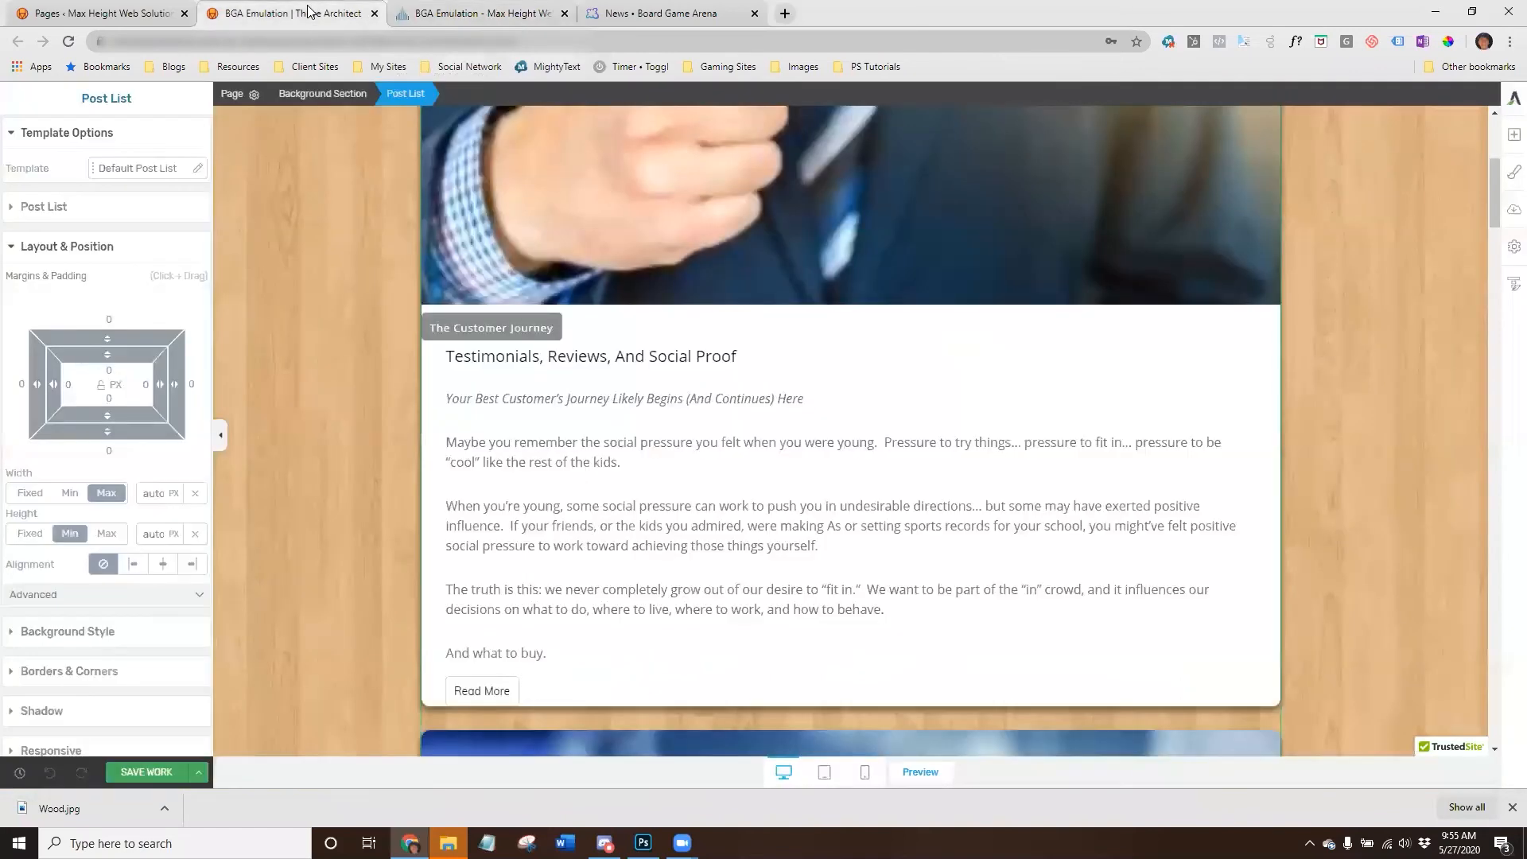
pyautogui.scroll(5, 1134, 490)
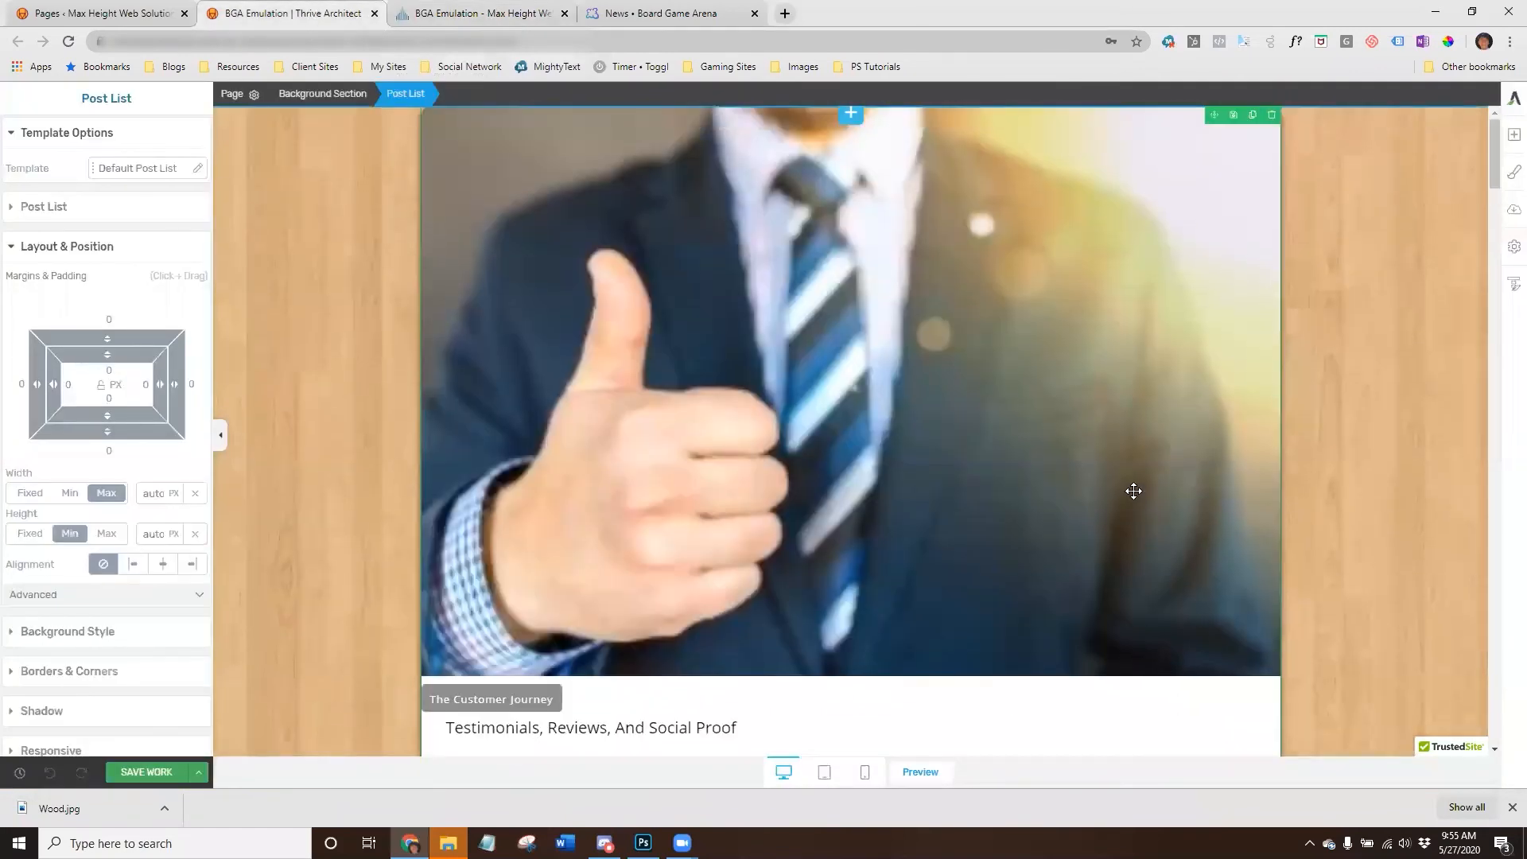
pyautogui.click(43, 207)
pyautogui.click(62, 243)
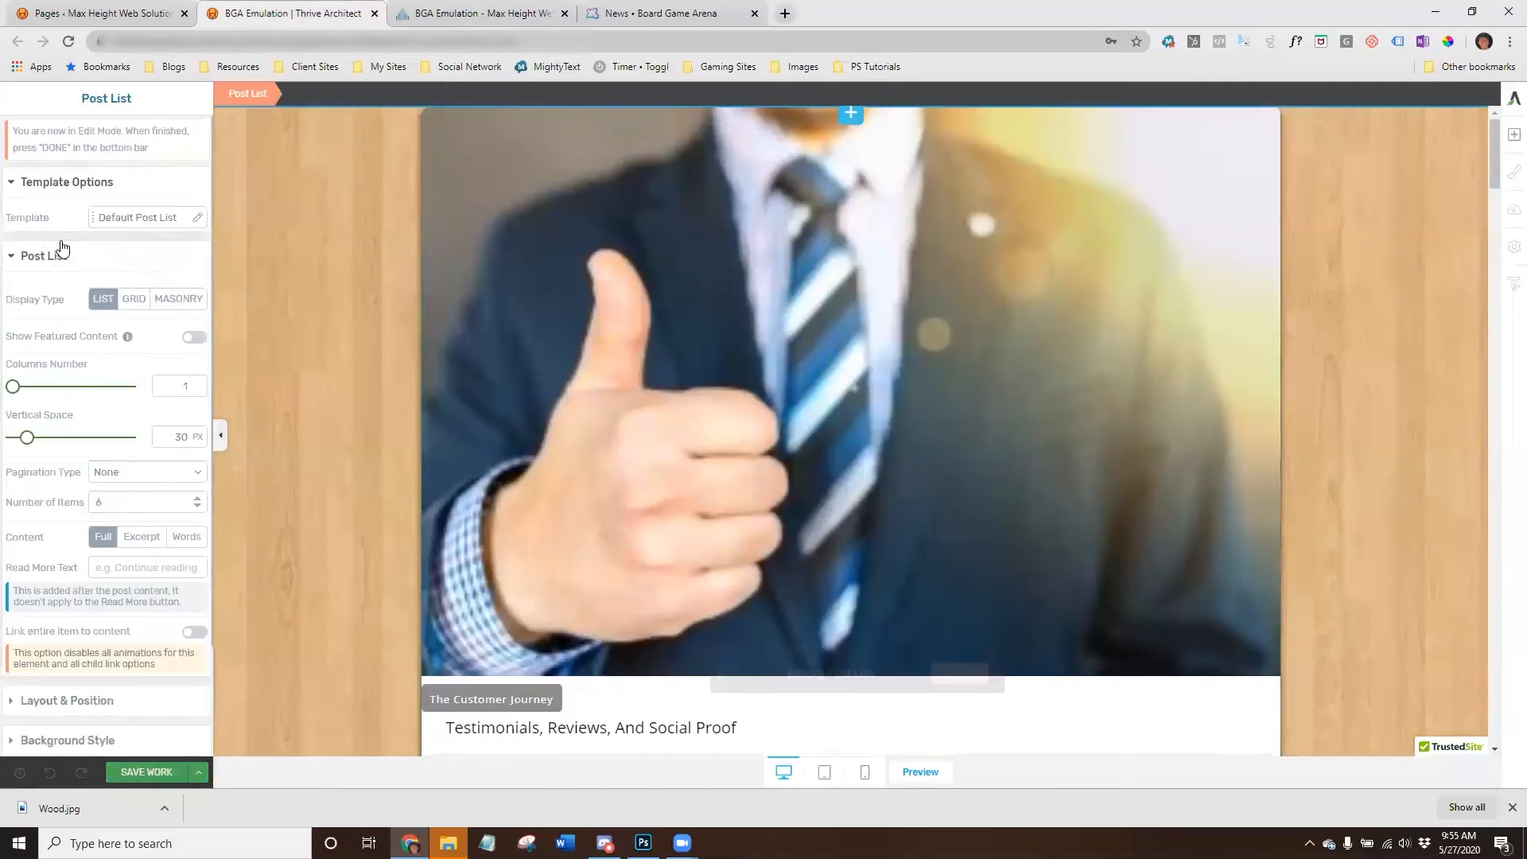
# Set the Post List element's top margin to 20 px and check the spacing down the list.
pyautogui.click(254, 95)
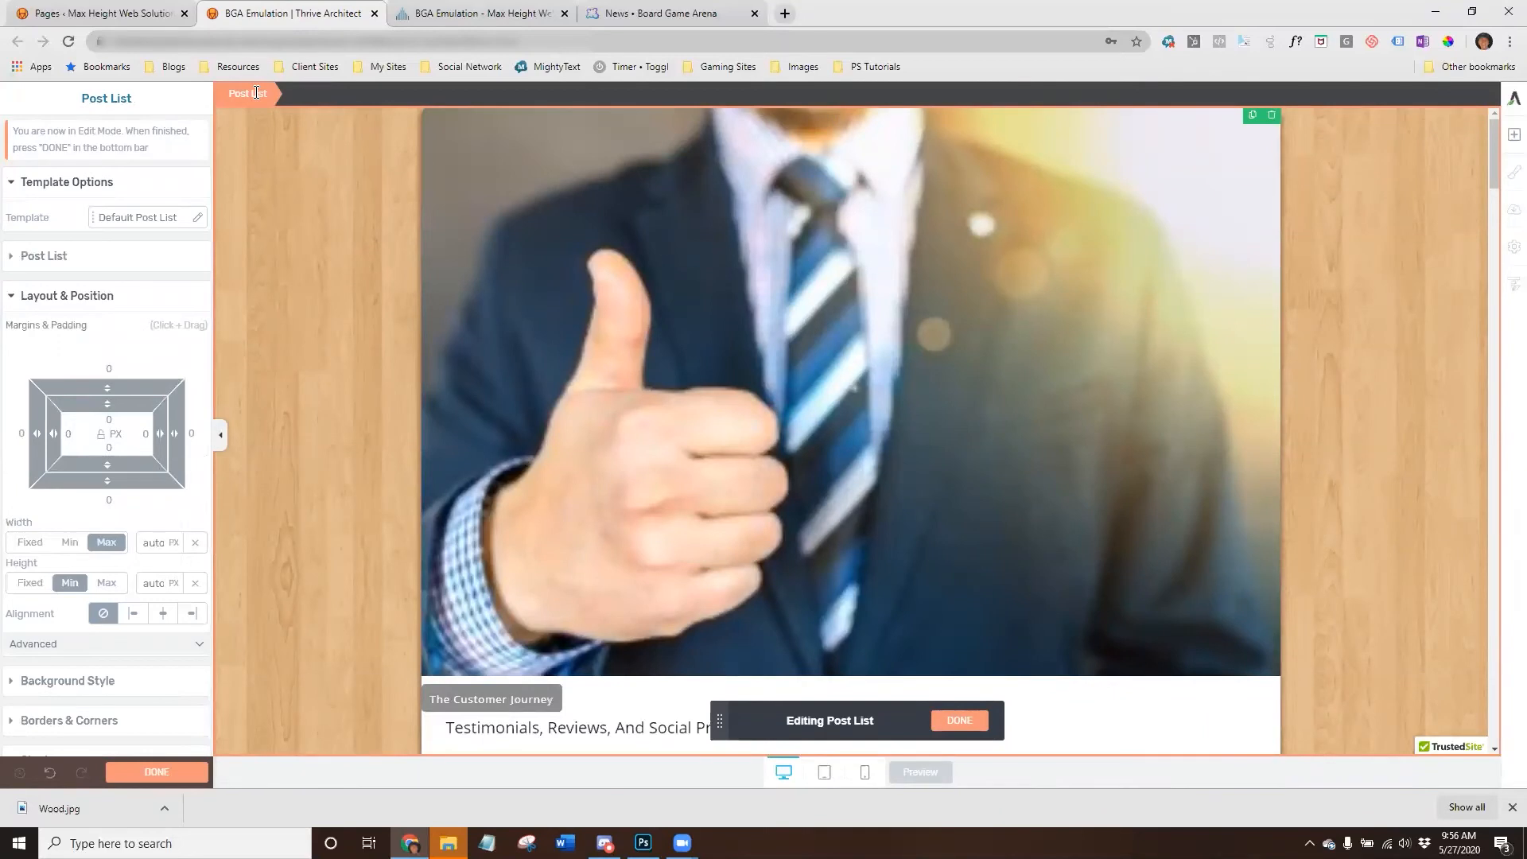
pyautogui.scroll(-10, 304, 296)
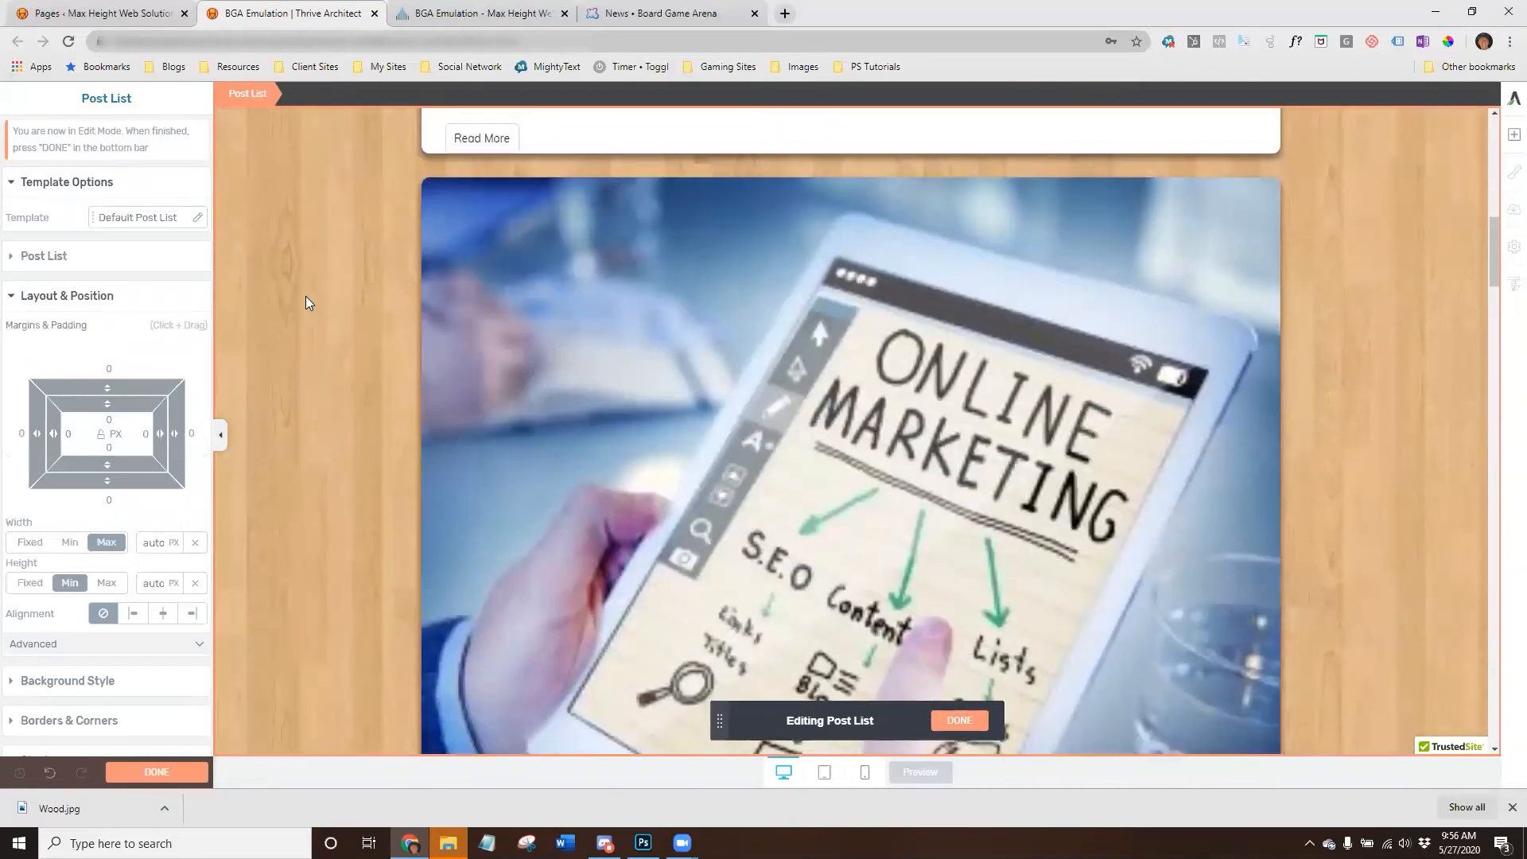
pyautogui.scroll(8, 305, 300)
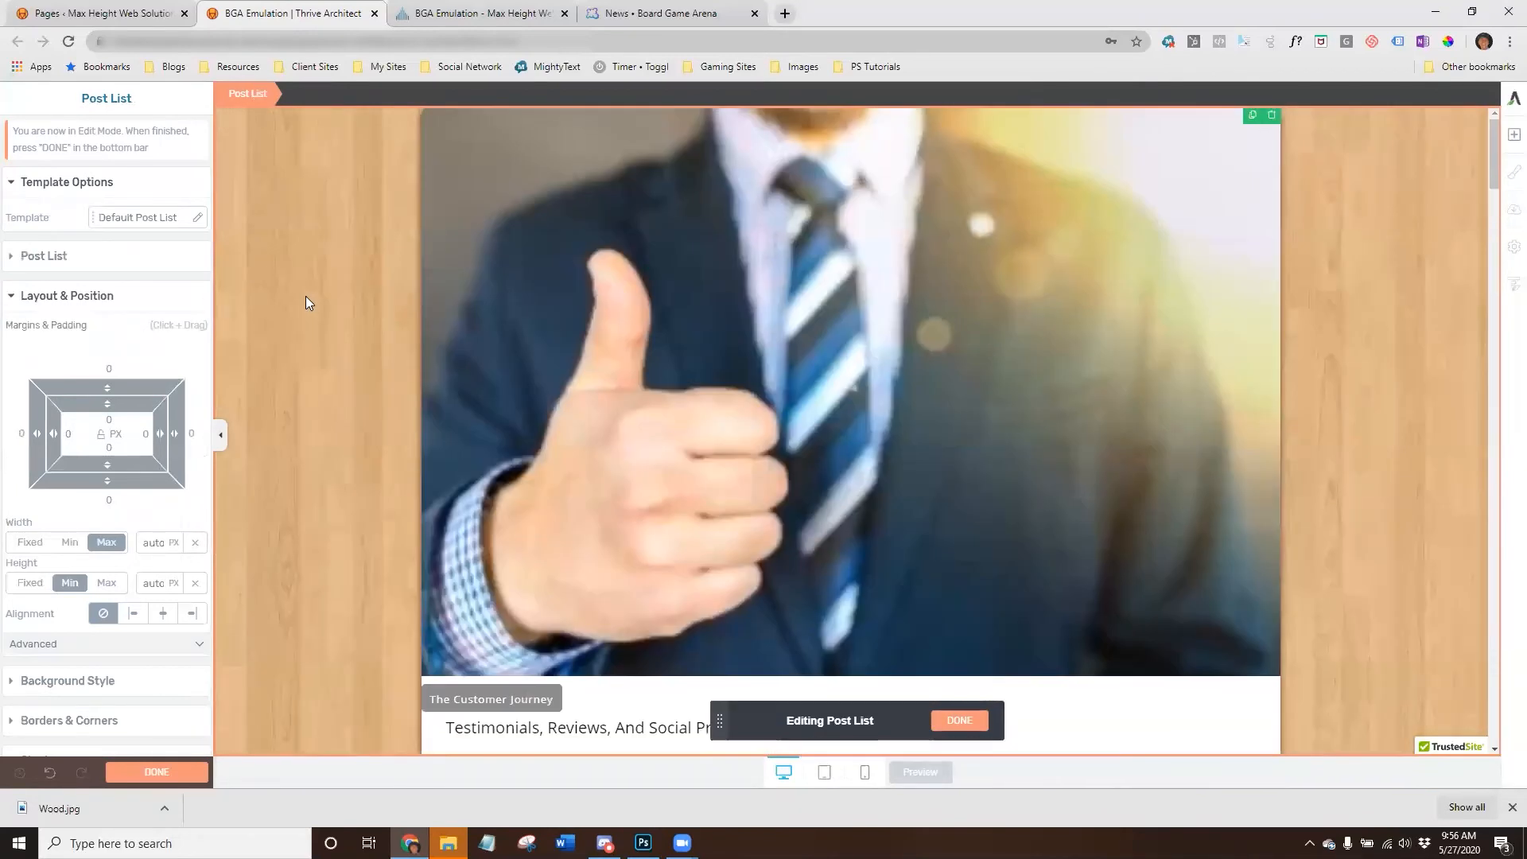
pyautogui.click(108, 367)
pyautogui.write('20')
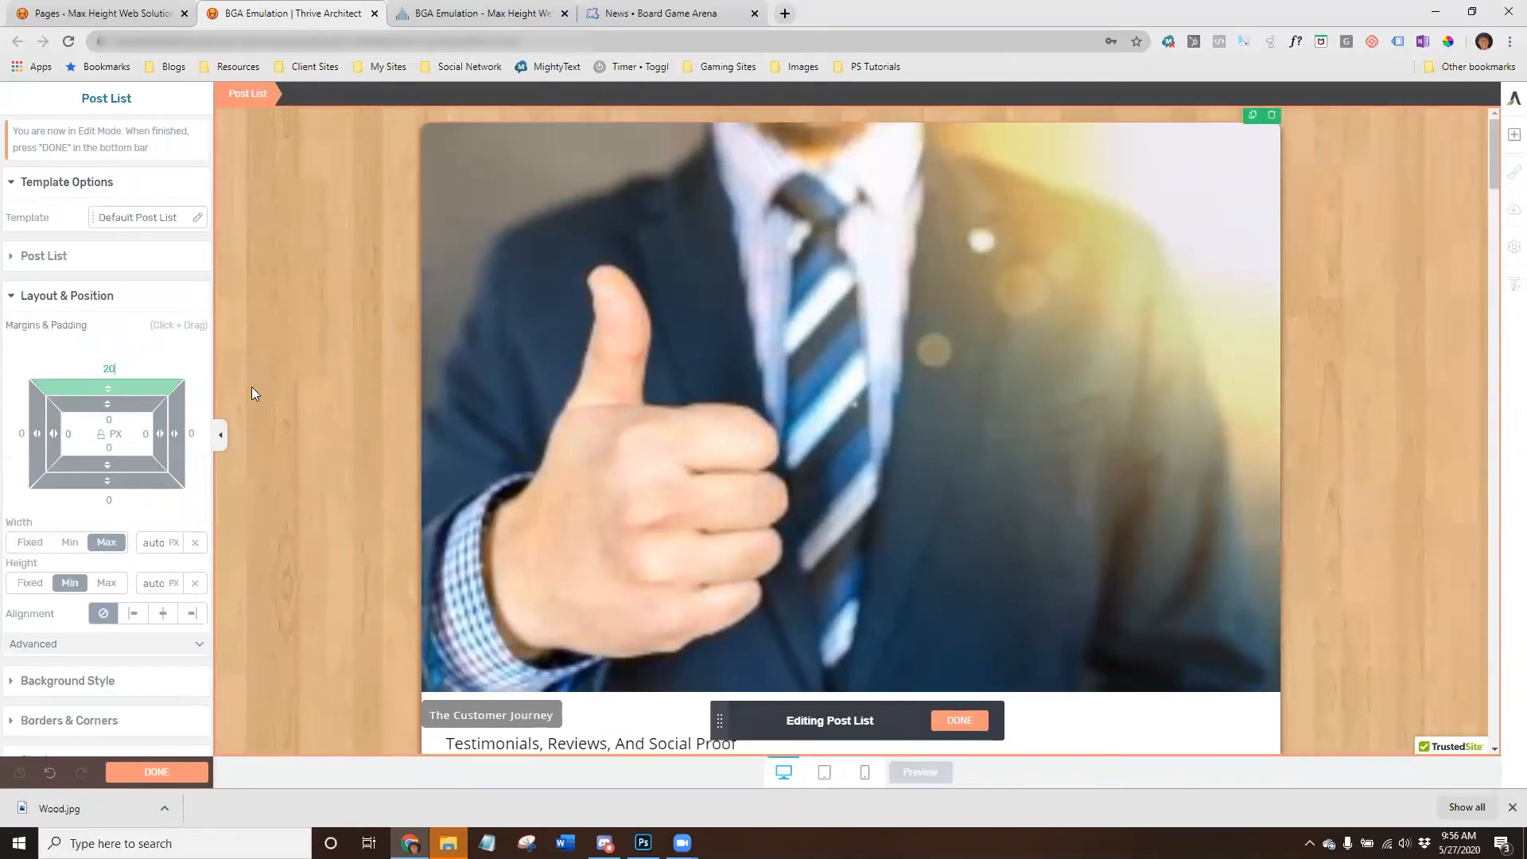
pyautogui.scroll(-15, 253, 388)
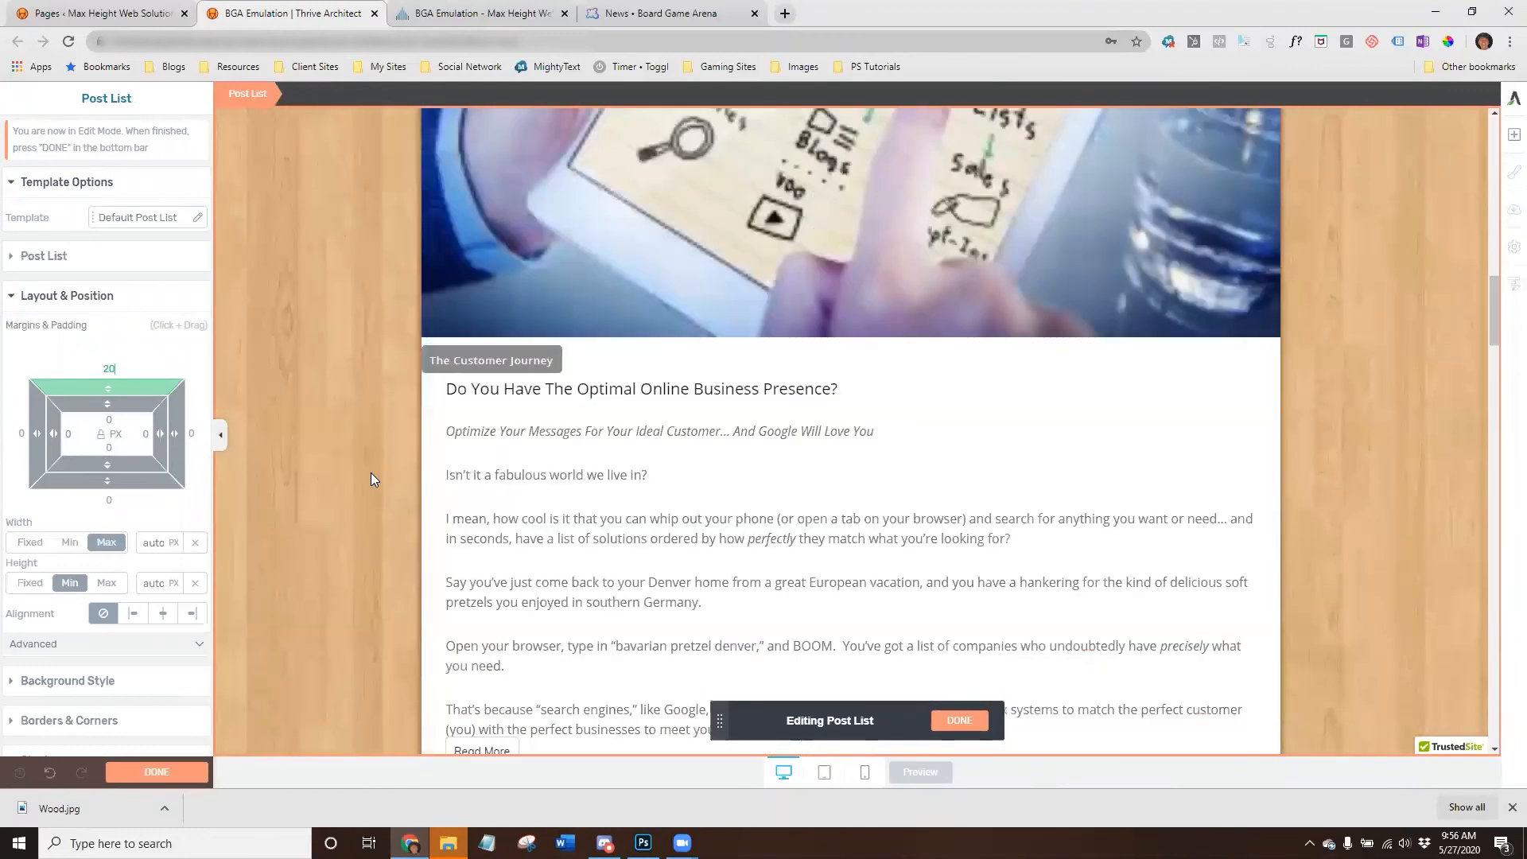
pyautogui.scroll(-7, 370, 472)
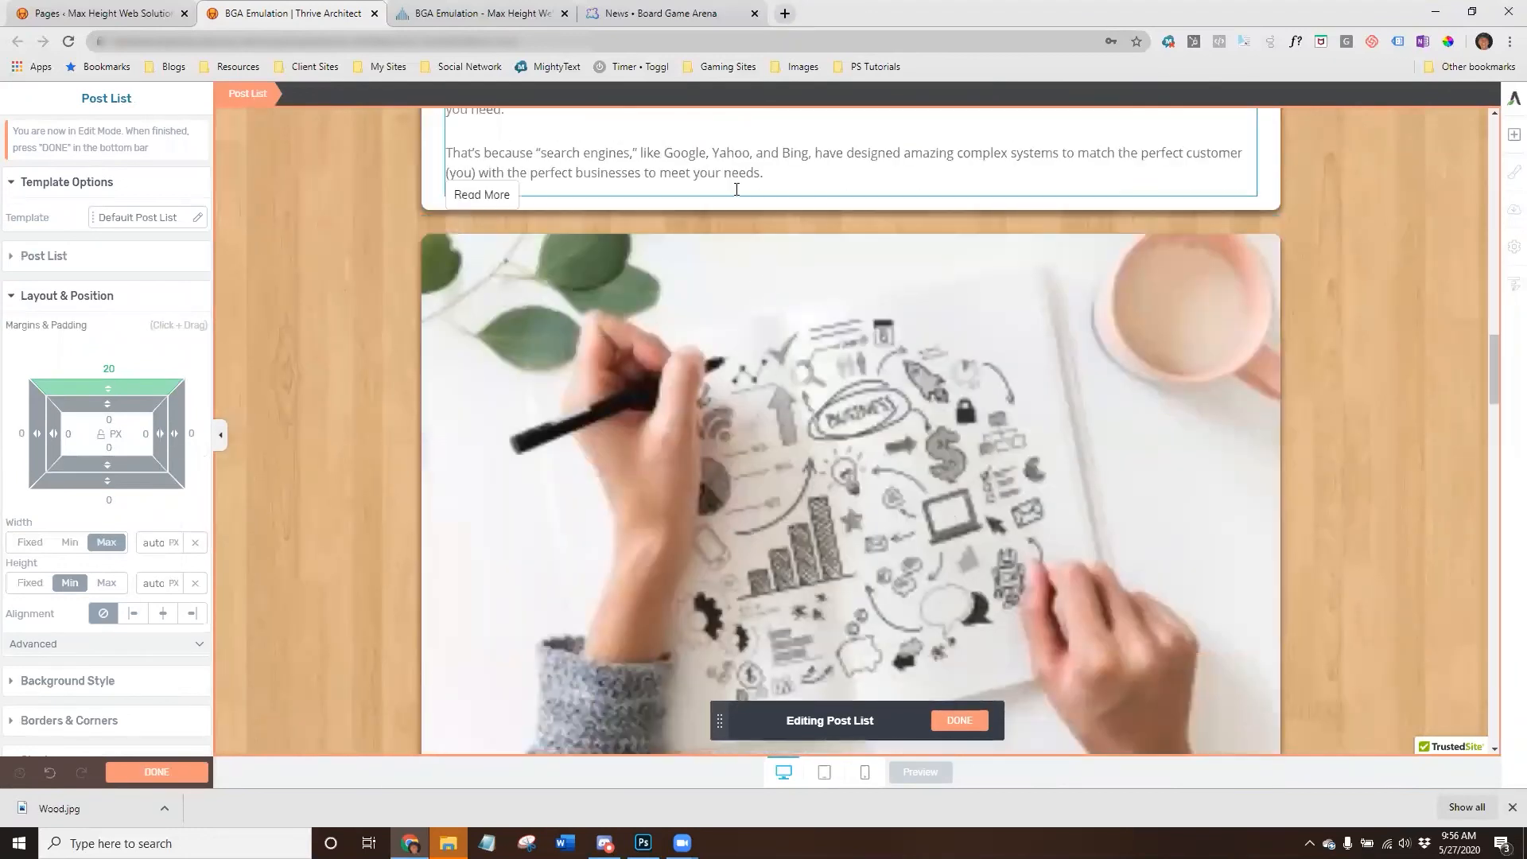
pyautogui.scroll(-20, 326, 388)
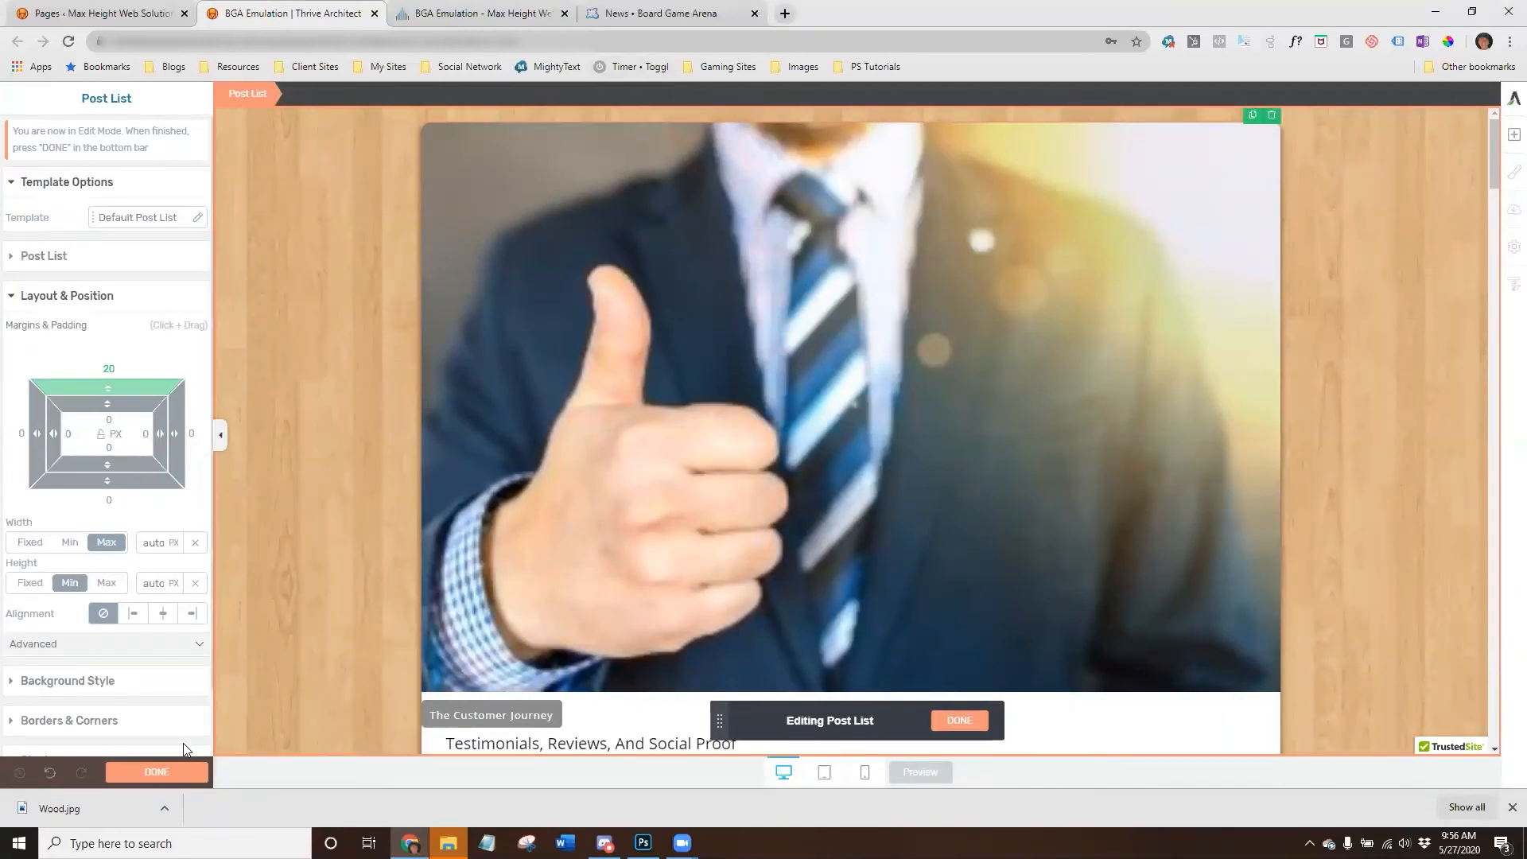
# Finish editing the post list design, save the page, and look through it in the editor.
pyautogui.click(156, 774)
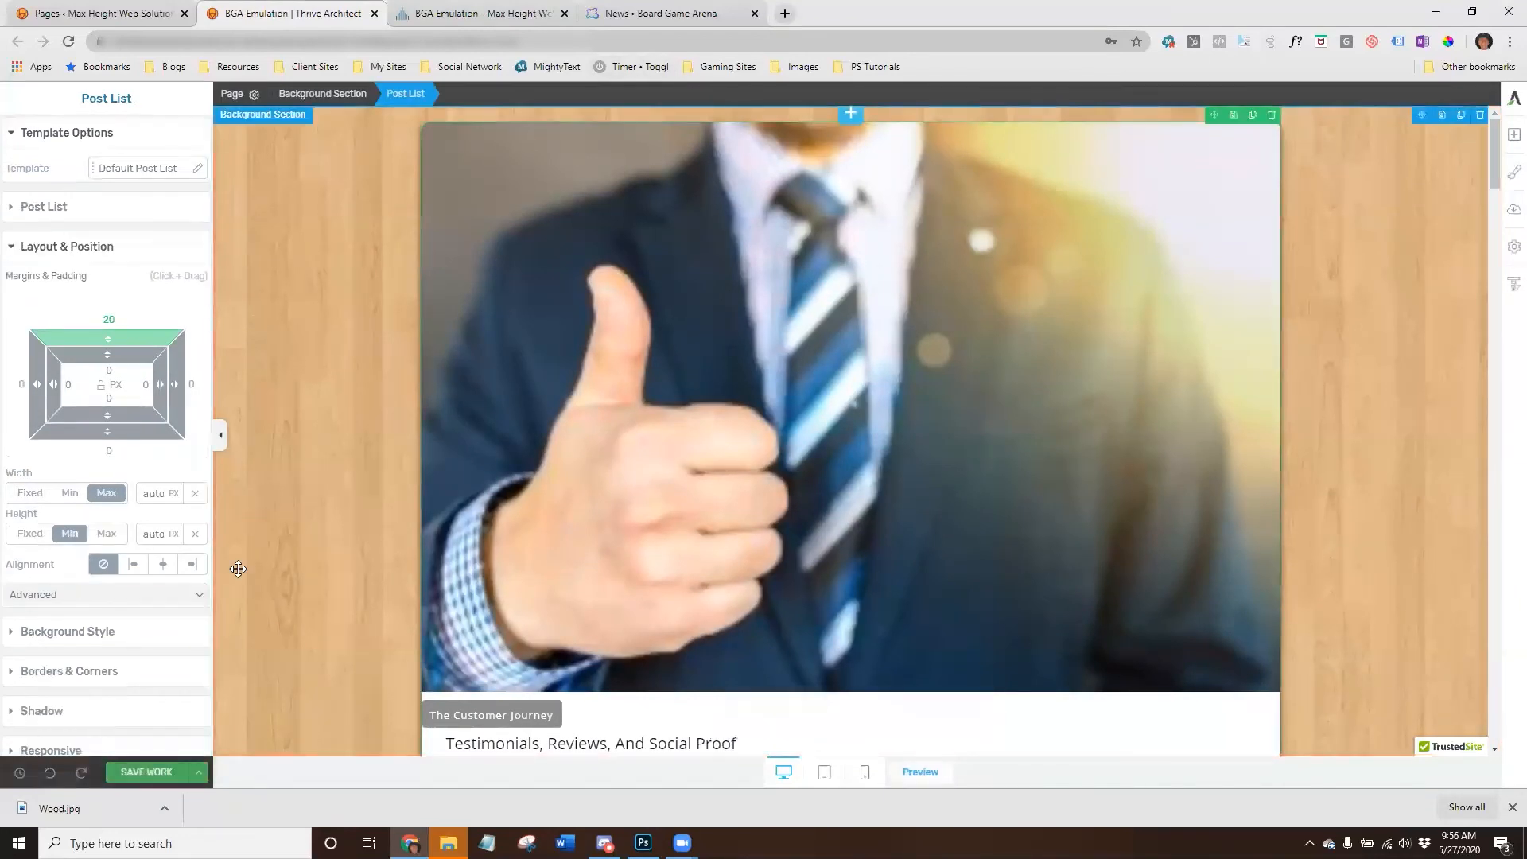
pyautogui.click(148, 774)
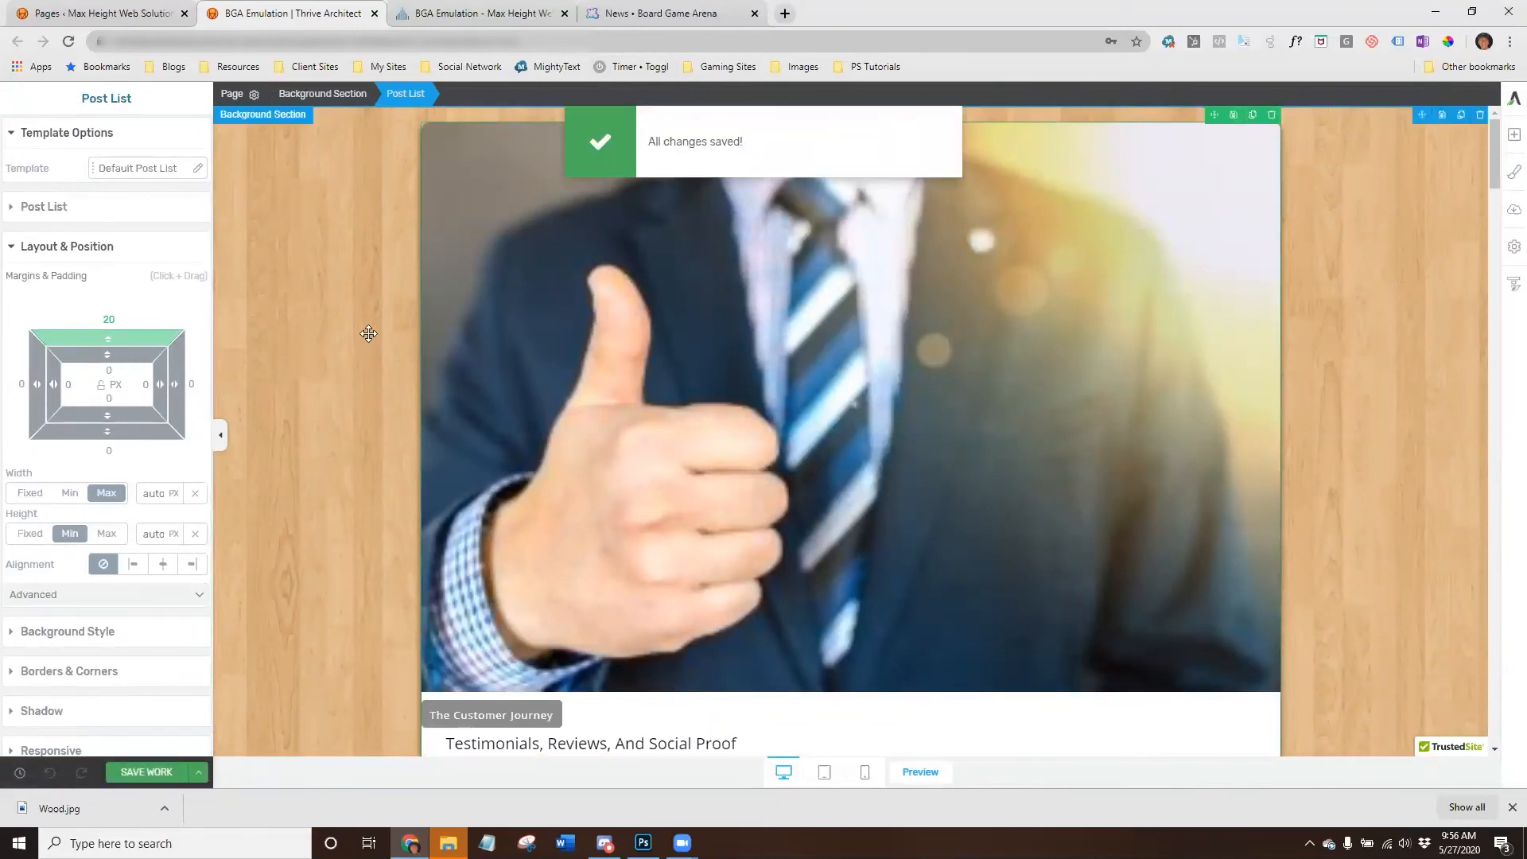
pyautogui.scroll(-20, 368, 333)
pyautogui.scroll(20, 365, 335)
# Compare the layout of the Board Game Arena news posts with the post cards in the page preview.
pyautogui.click(639, 17)
pyautogui.scroll(-13, 114, 390)
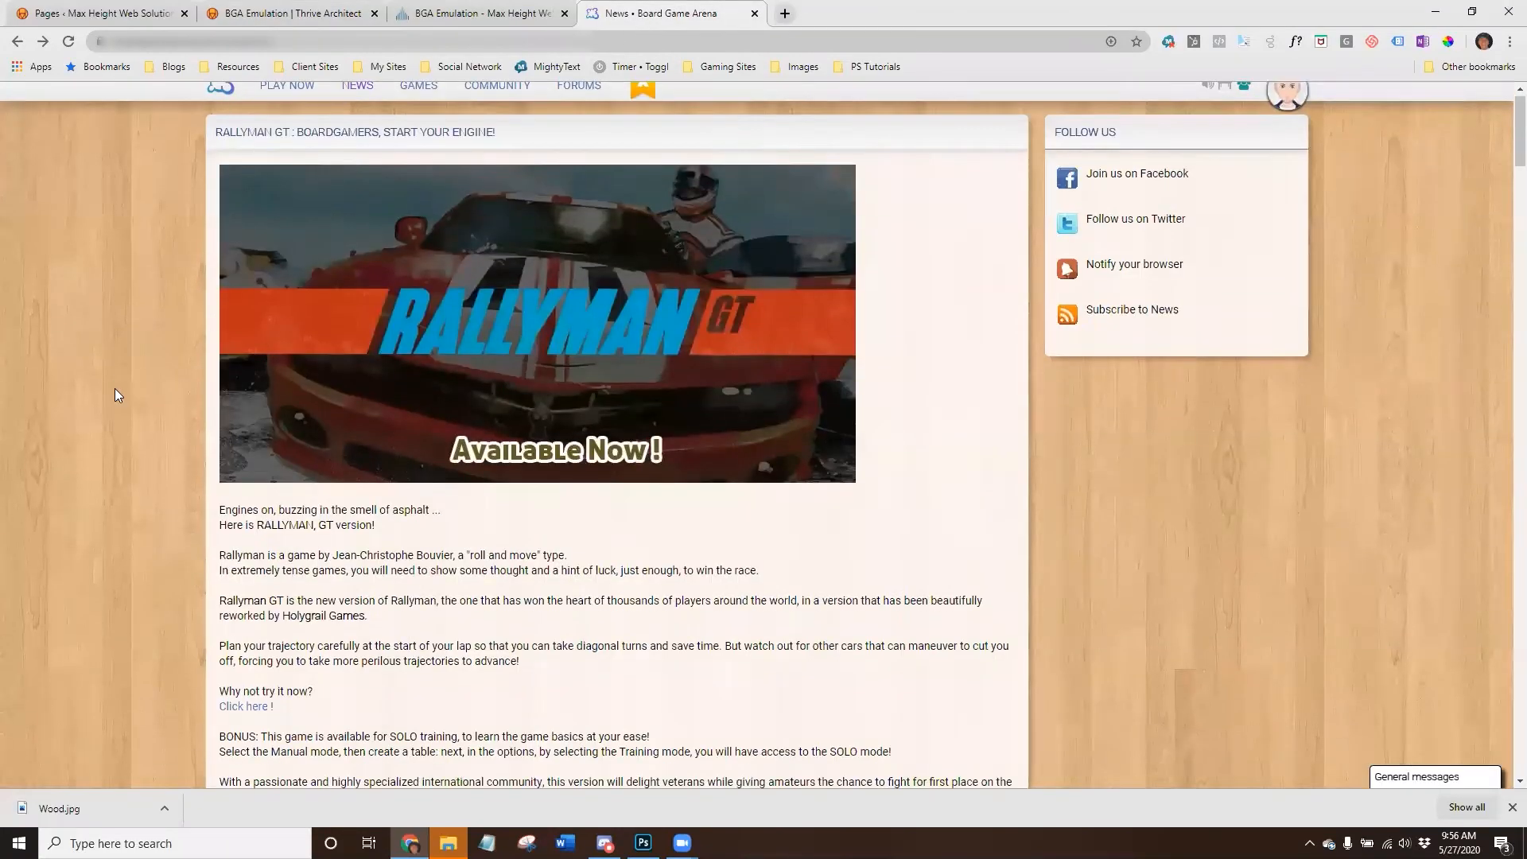
pyautogui.scroll(-20, 114, 396)
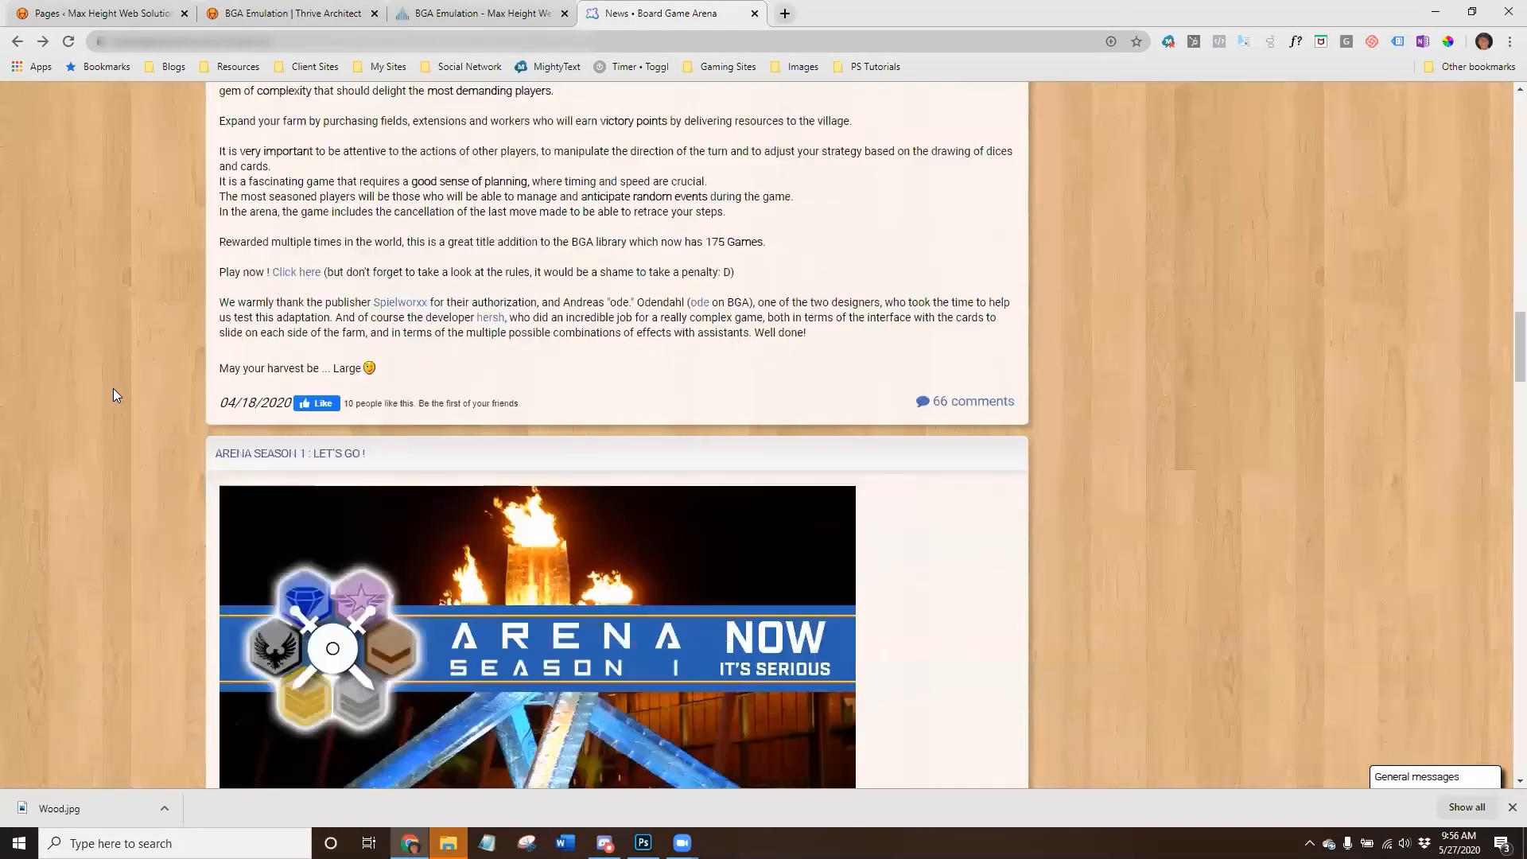
pyautogui.scroll(20, 116, 387)
pyautogui.scroll(-5, 119, 387)
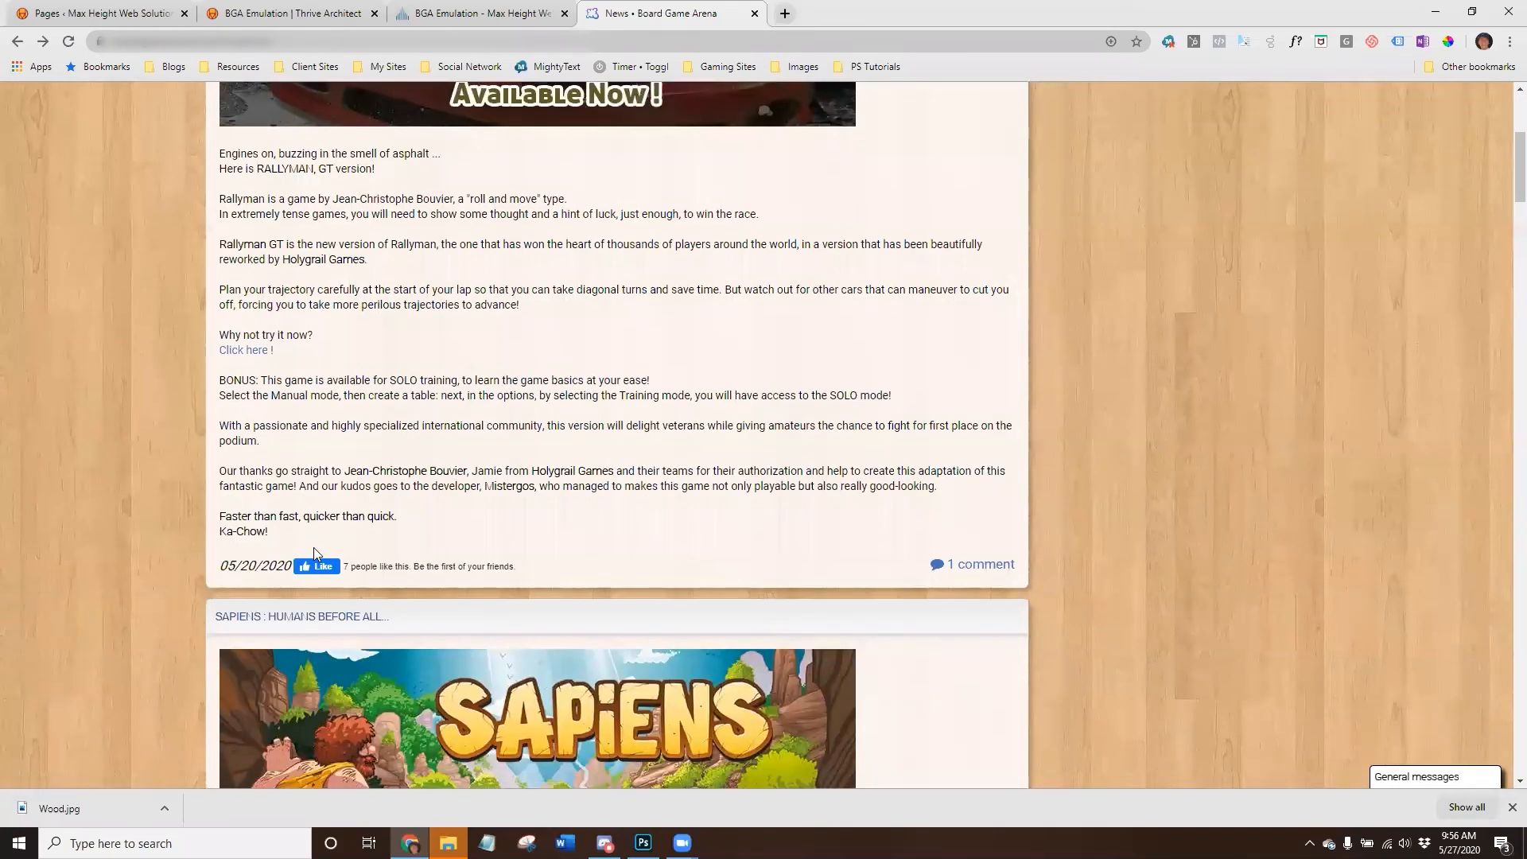
pyautogui.click(502, 16)
pyautogui.scroll(-5, 362, 408)
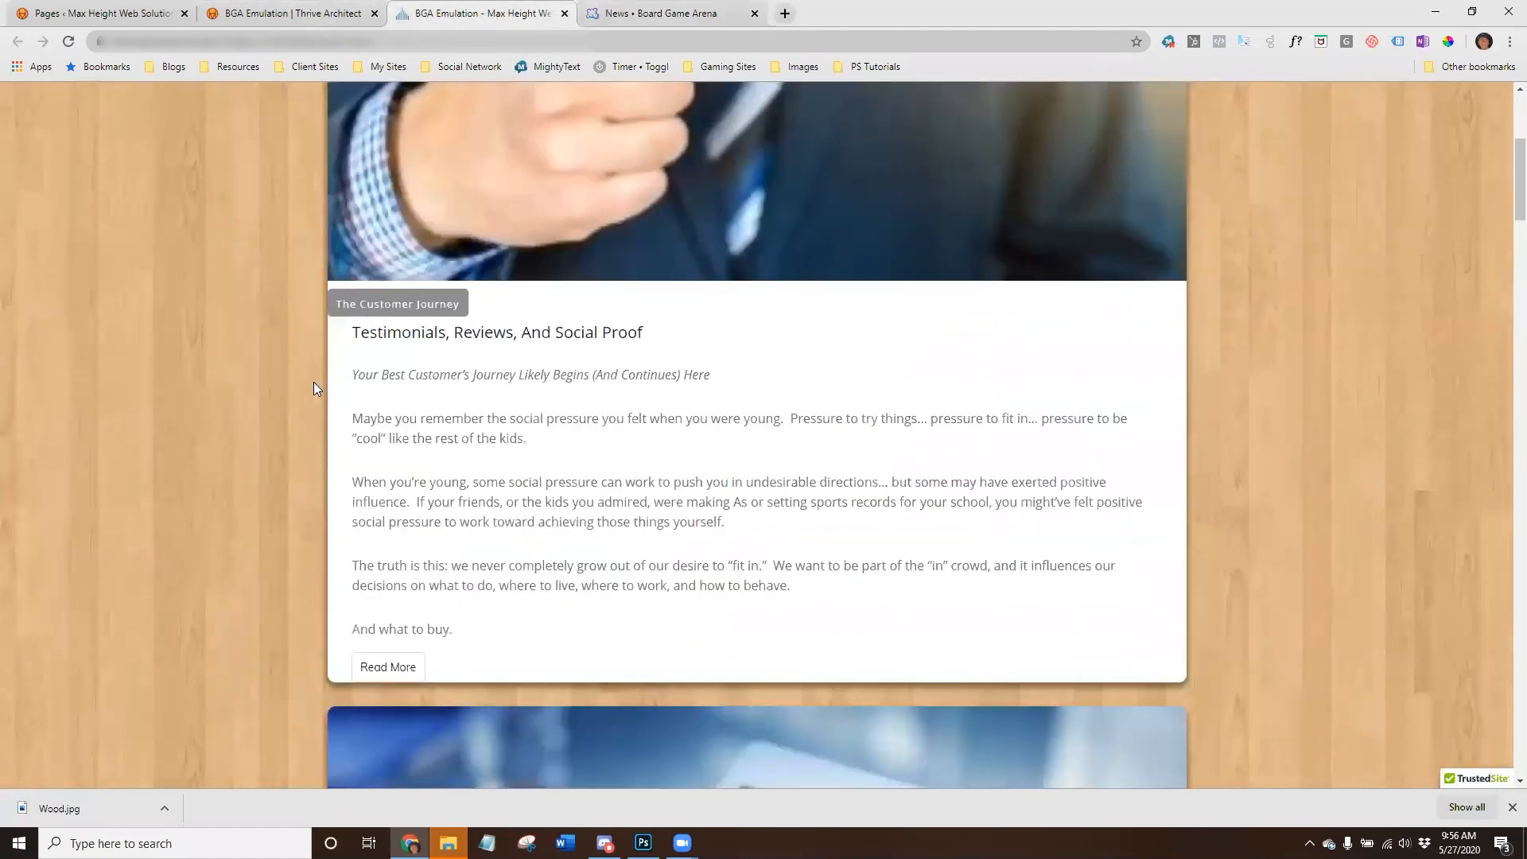
pyautogui.scroll(-10, 314, 388)
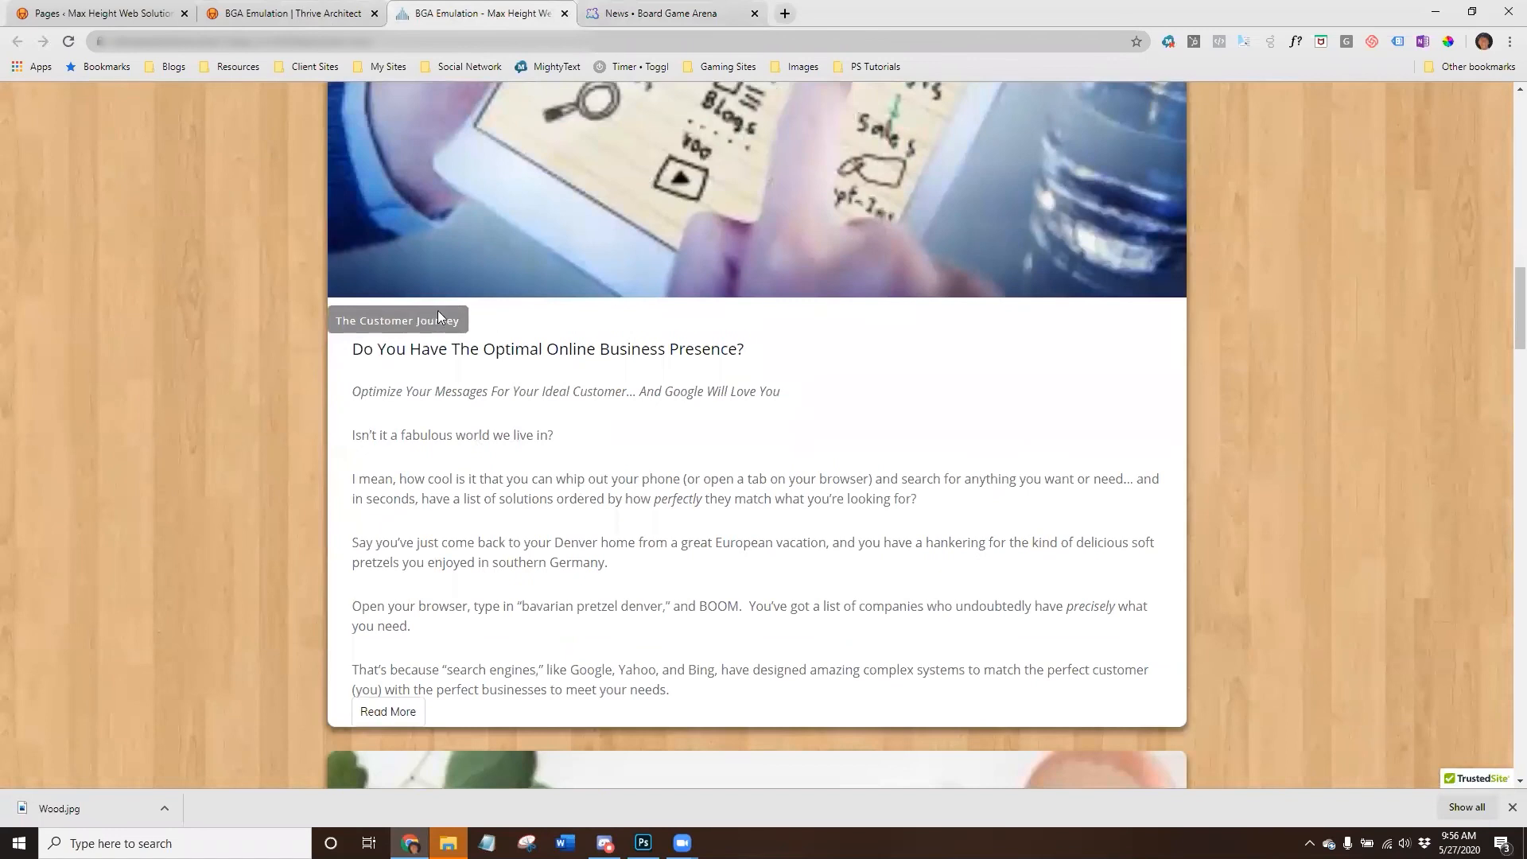
pyautogui.scroll(10, 489, 466)
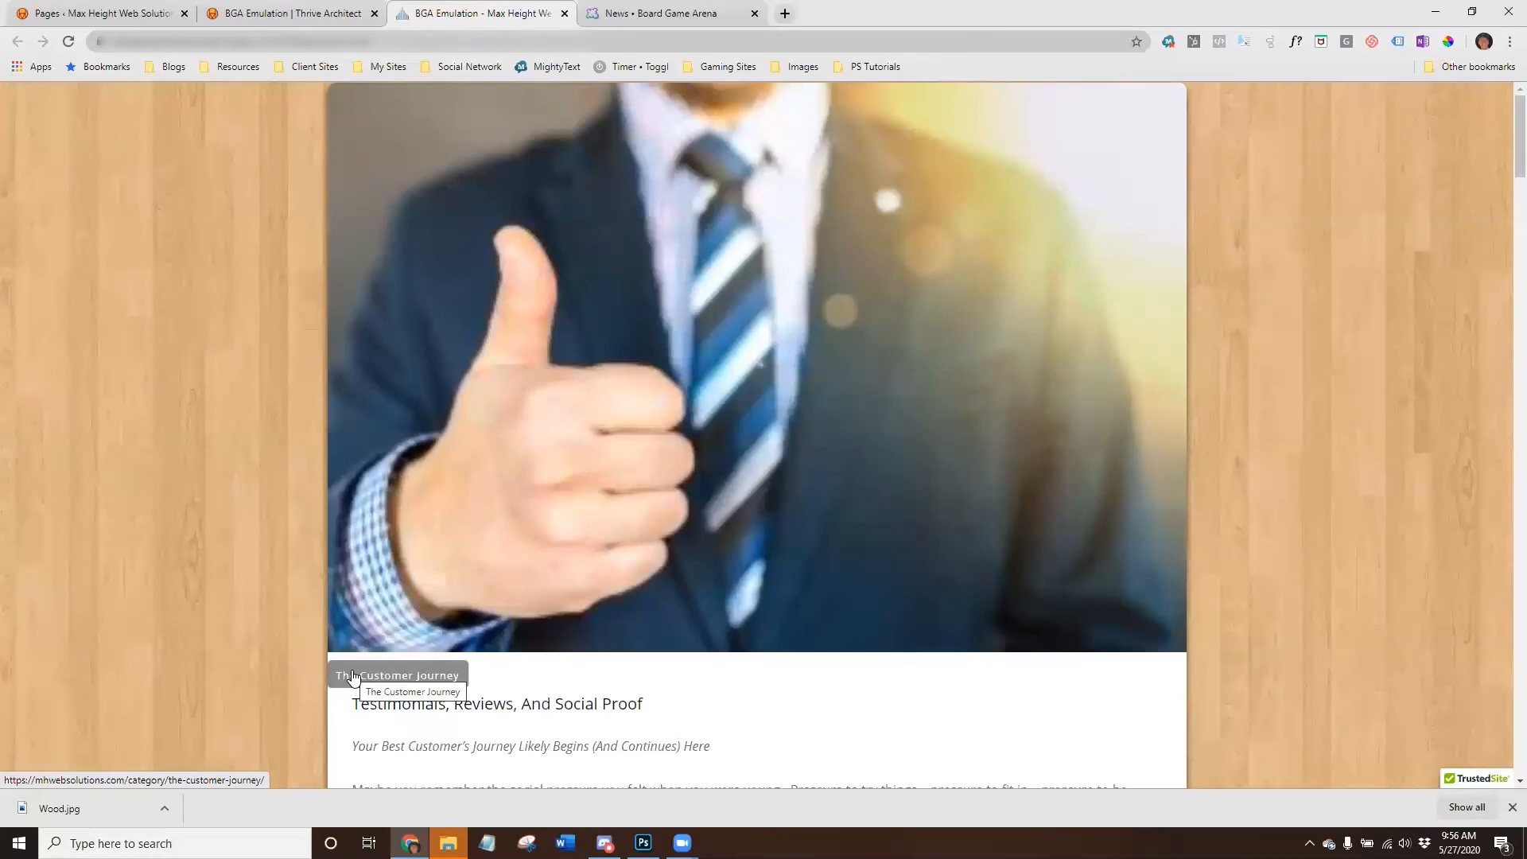
# Reopen the post list's design for editing and delete the category label box below the featured image, checking the other post cards.
pyautogui.click(302, 14)
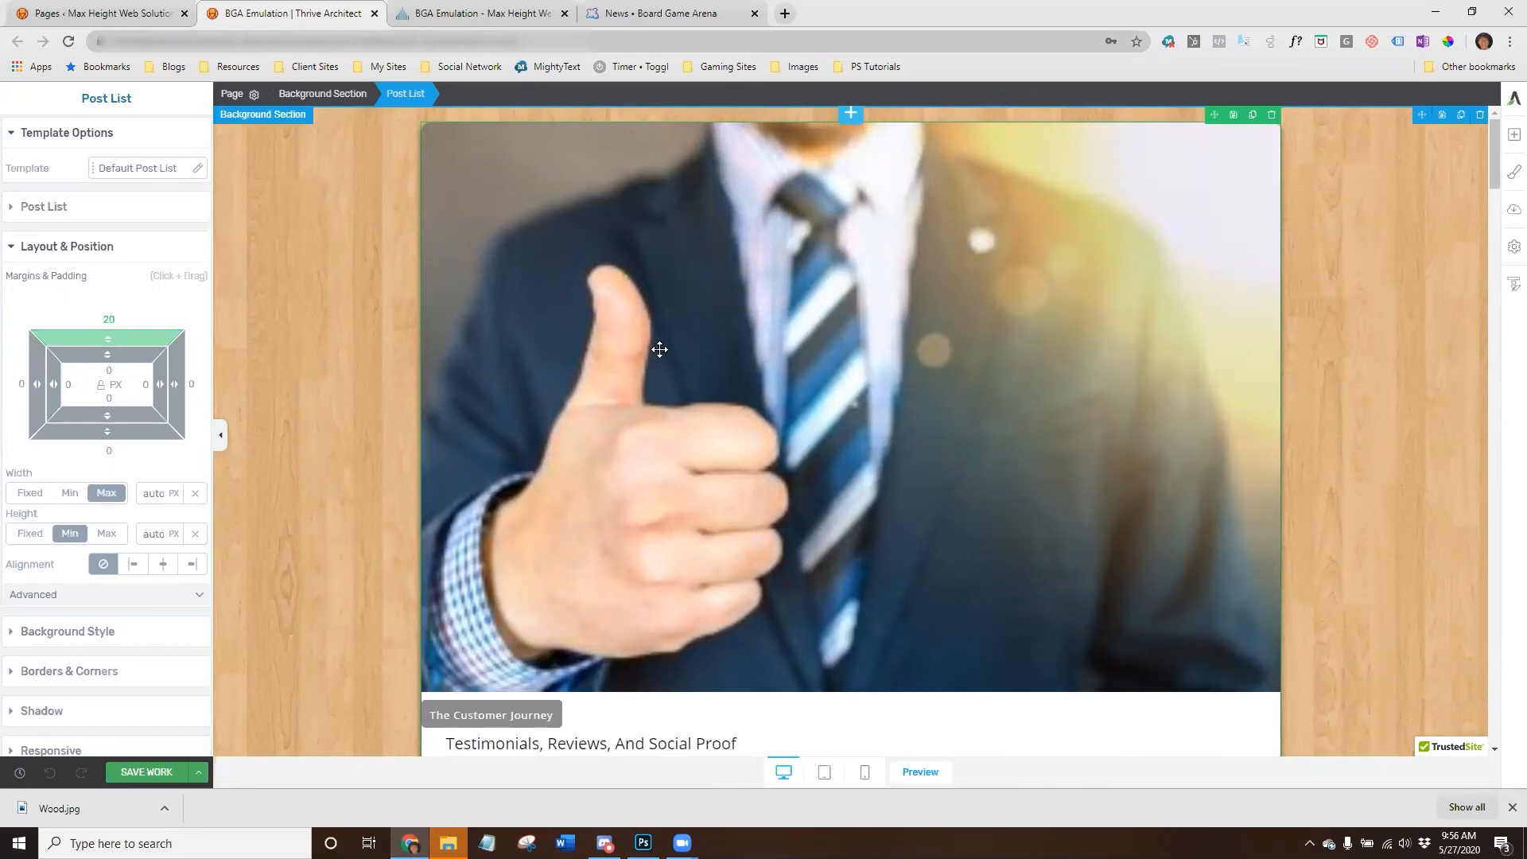
pyautogui.click(54, 206)
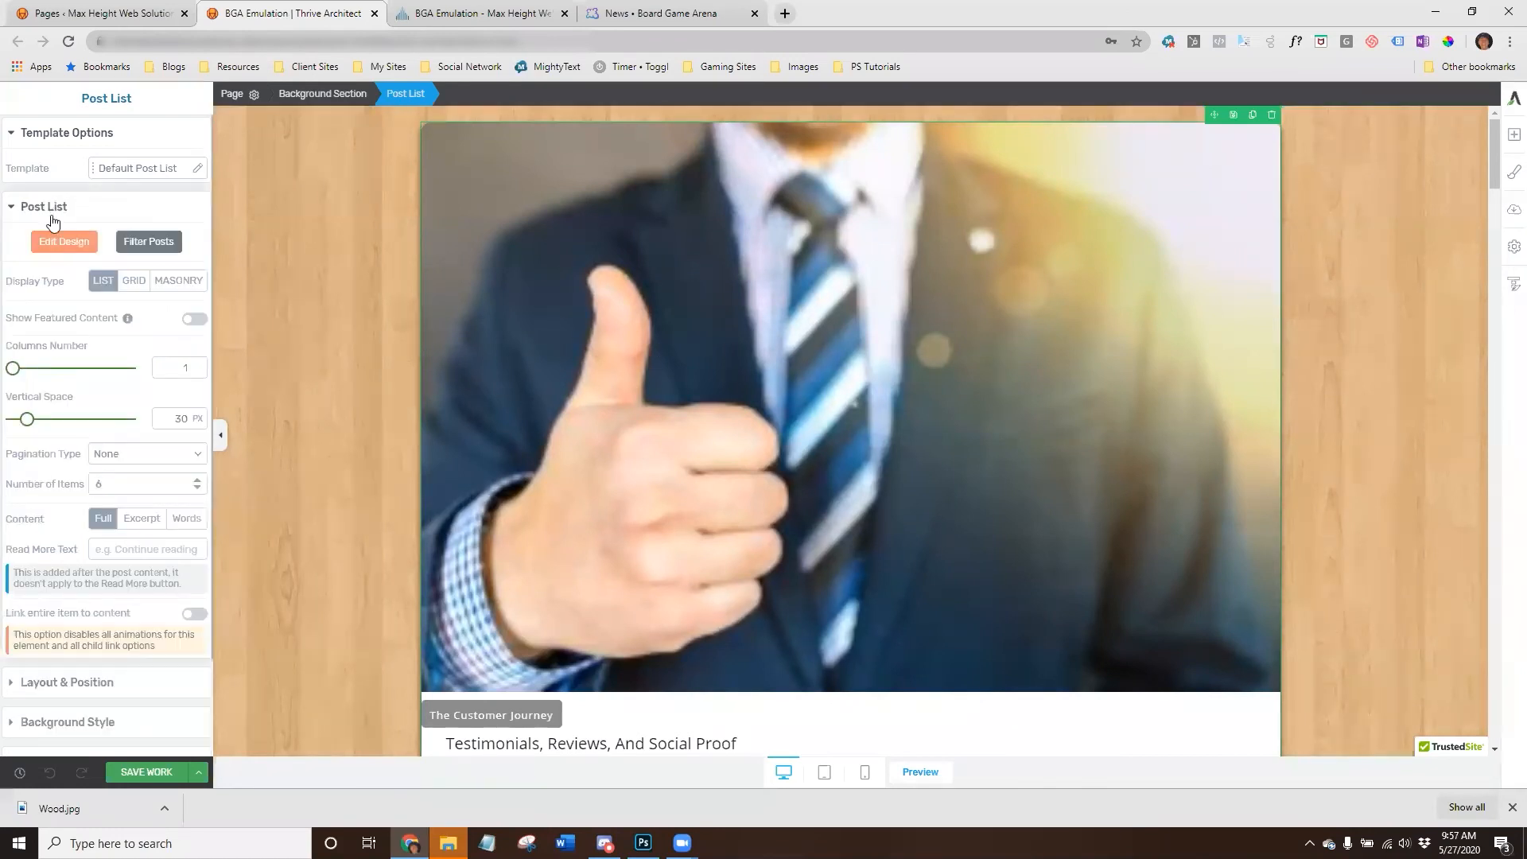
pyautogui.click(64, 238)
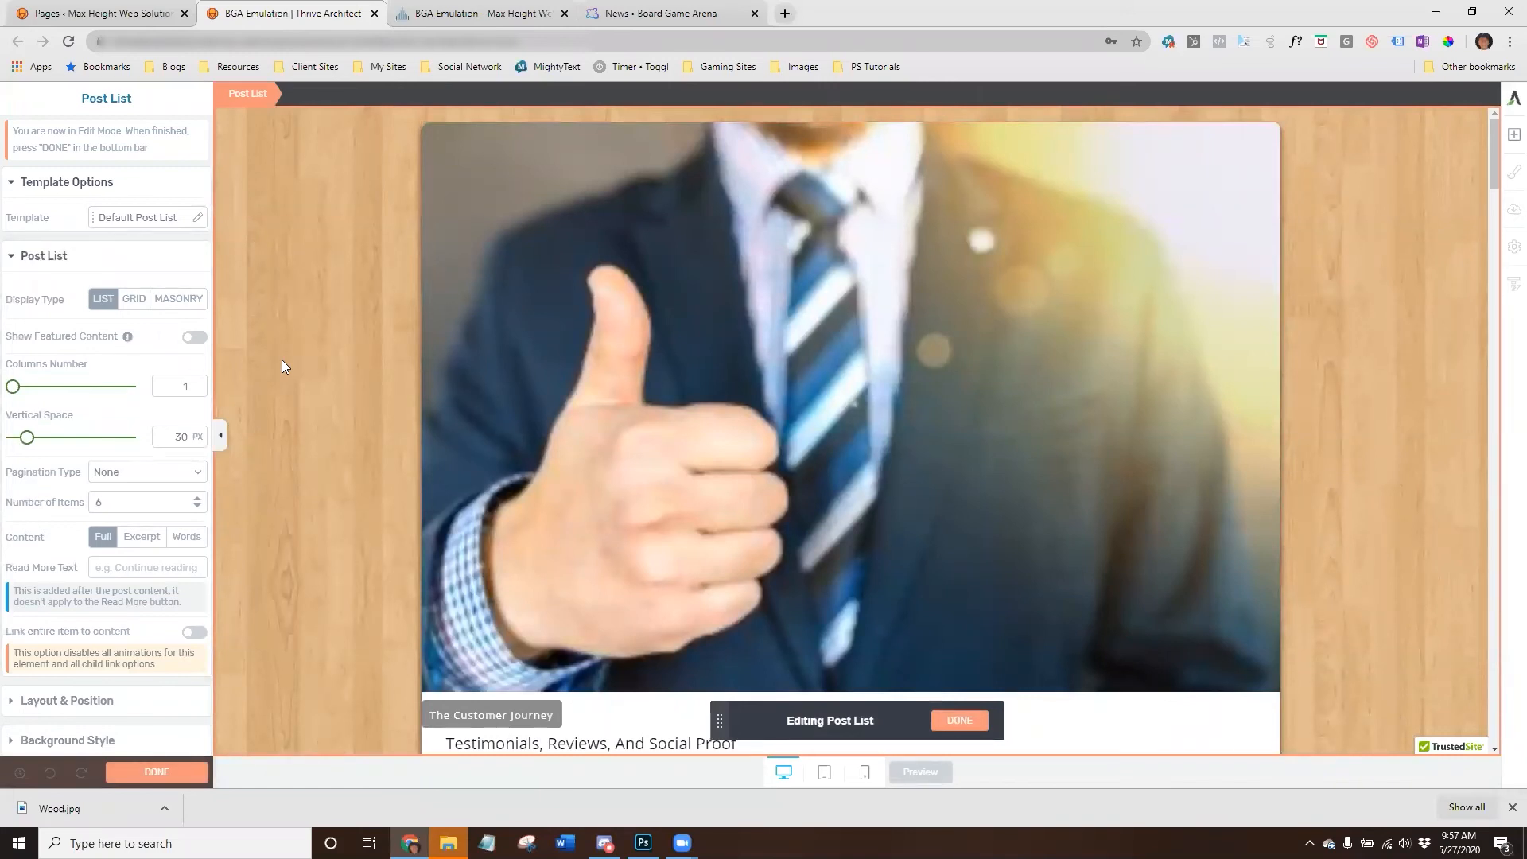
pyautogui.scroll(-2, 283, 360)
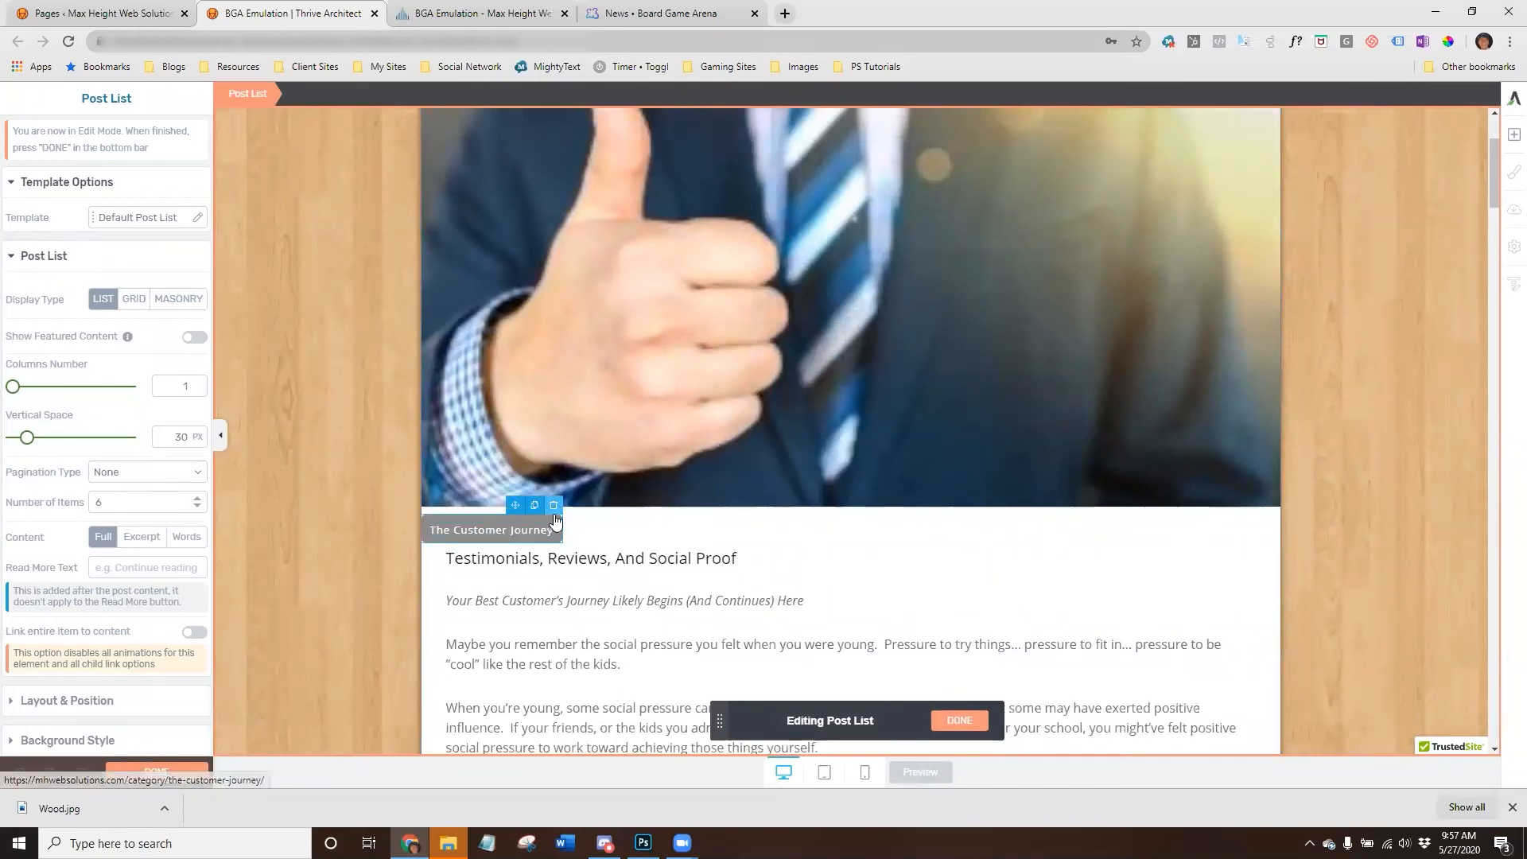
pyautogui.click(464, 517)
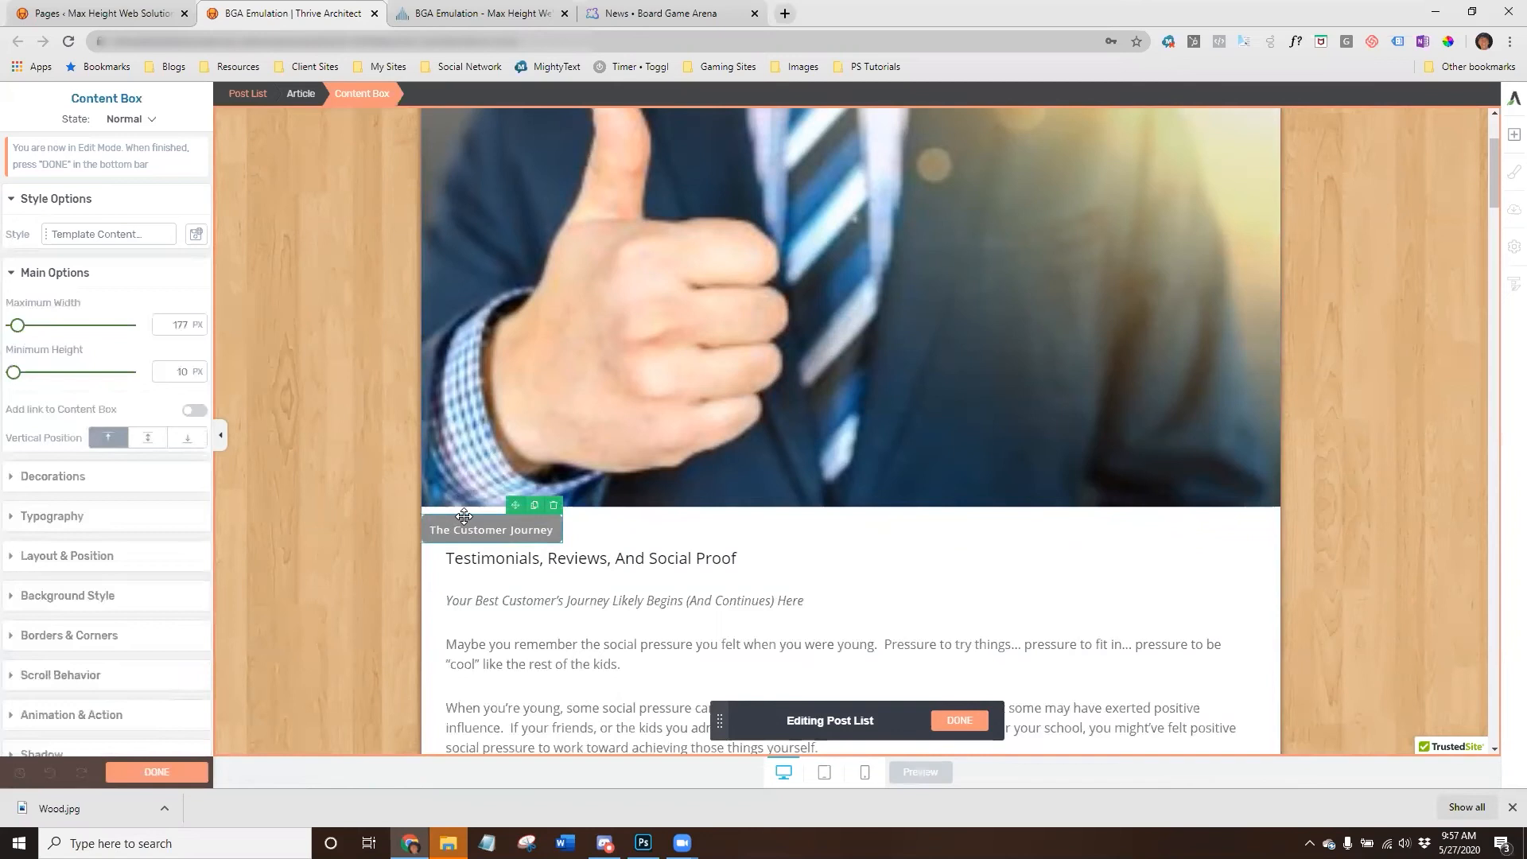
pyautogui.click(555, 508)
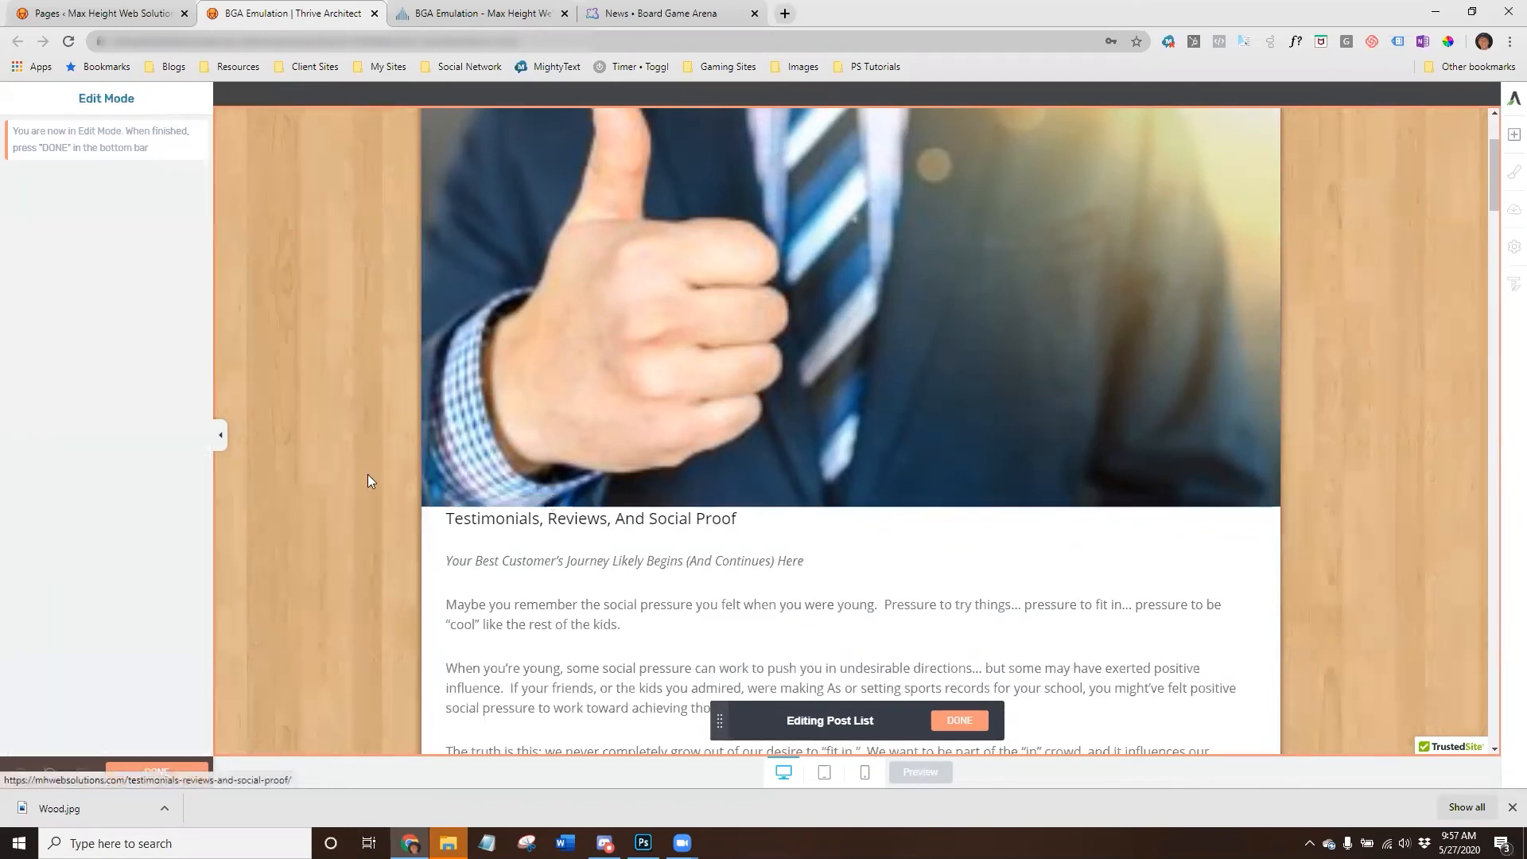
pyautogui.scroll(-10, 368, 474)
pyautogui.scroll(-20, 368, 474)
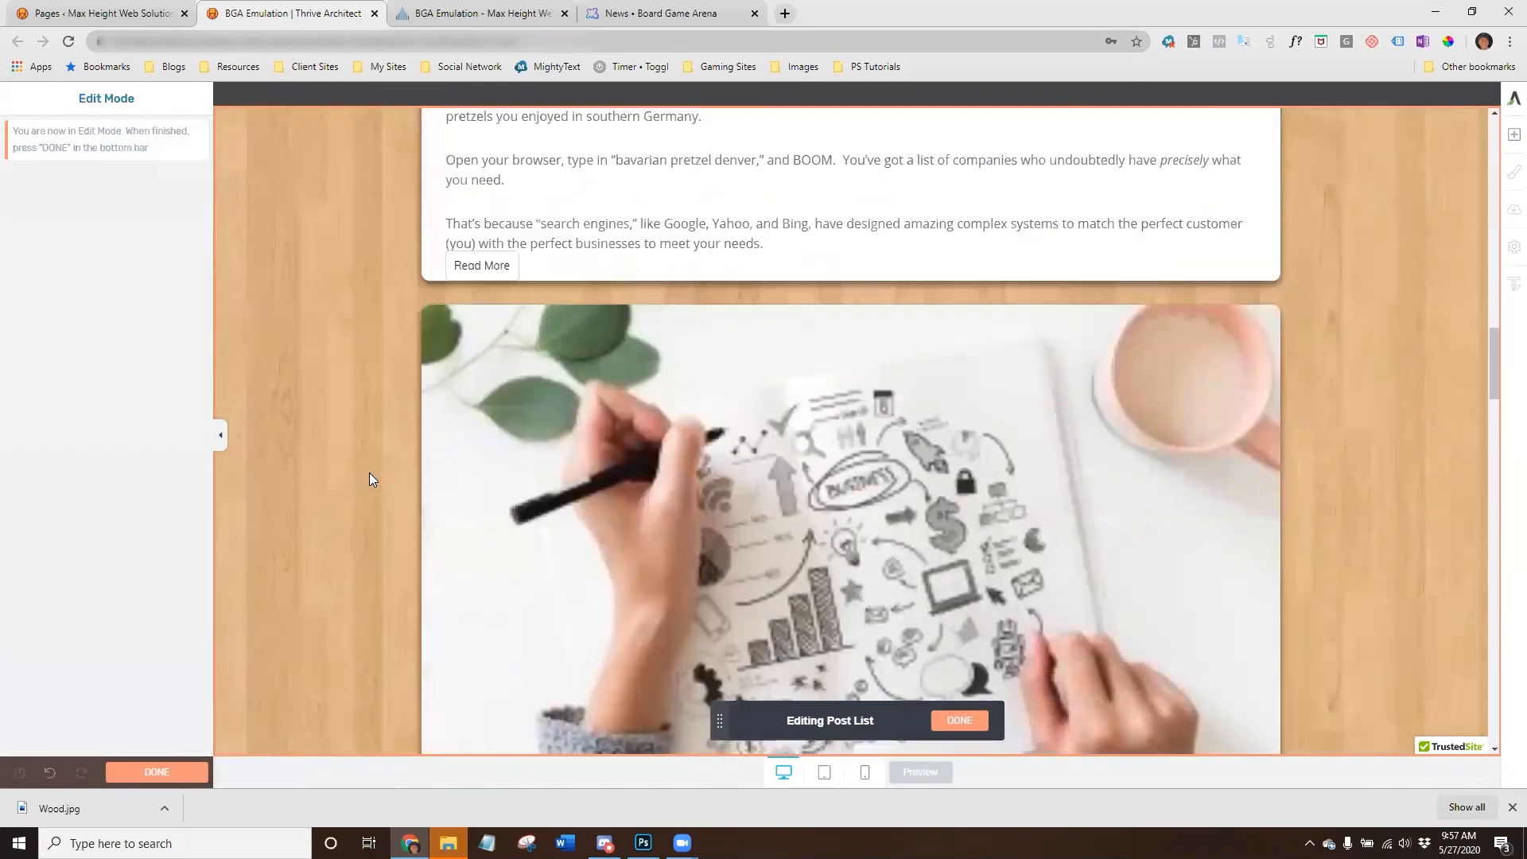
pyautogui.scroll(20, 369, 475)
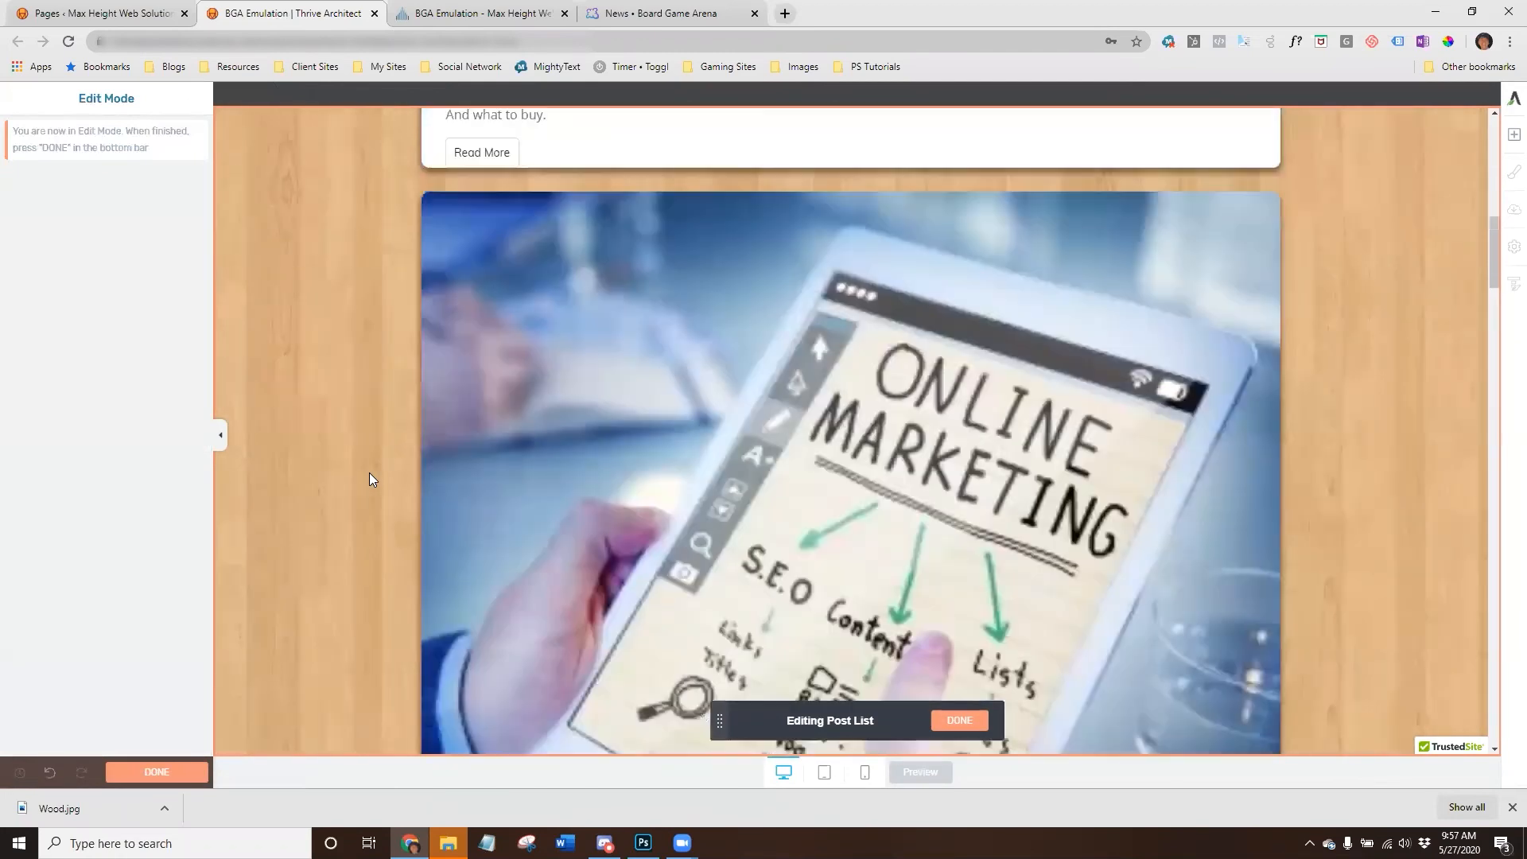
pyautogui.scroll(-5, 371, 471)
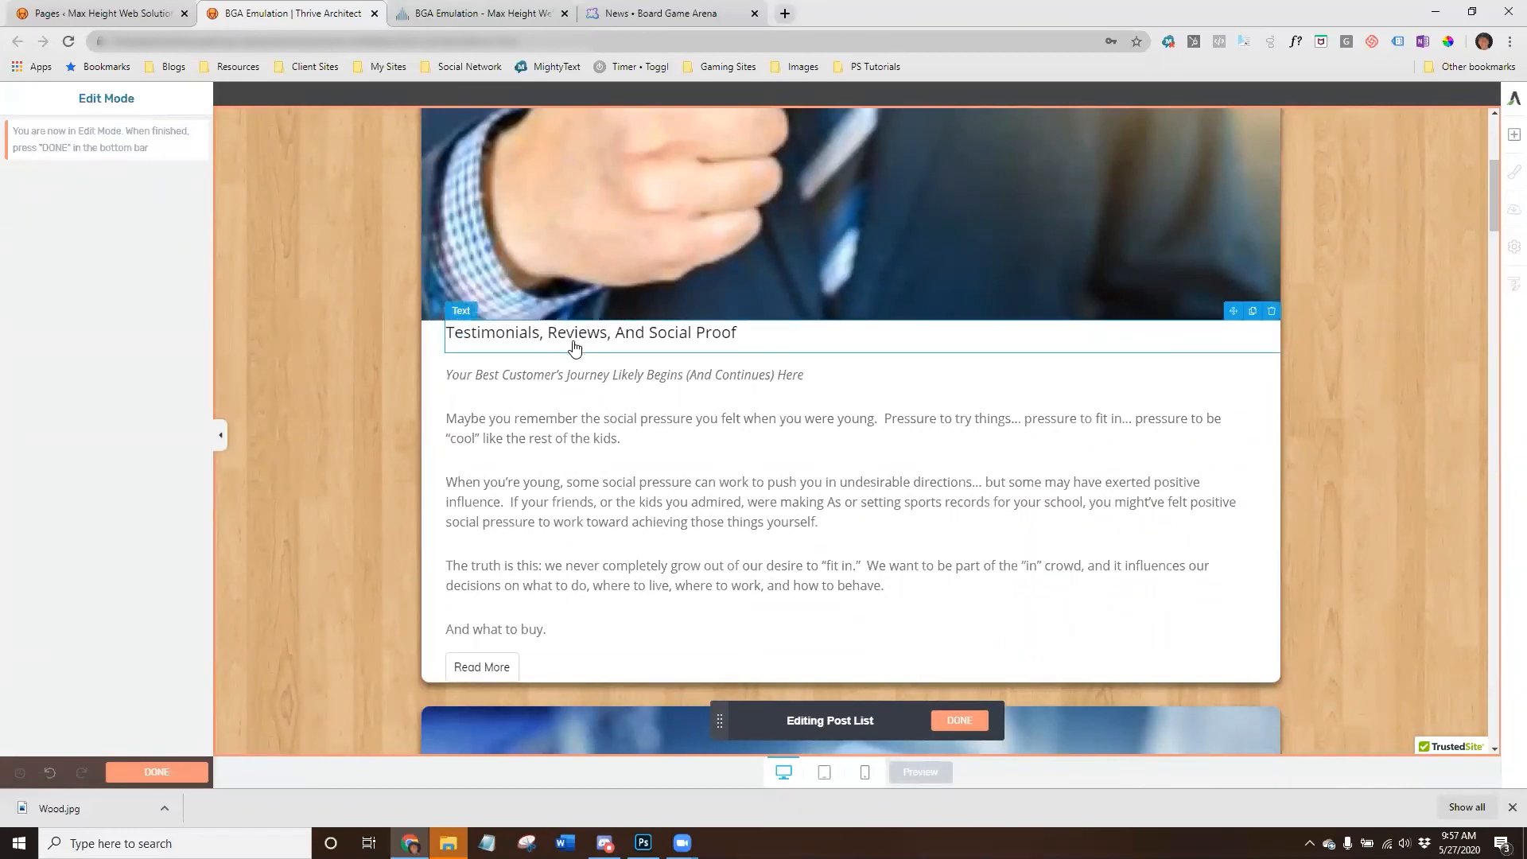
# Set the featured image's bottom margin to 30 px, finish editing the post list, and save the page.
pyautogui.click(563, 295)
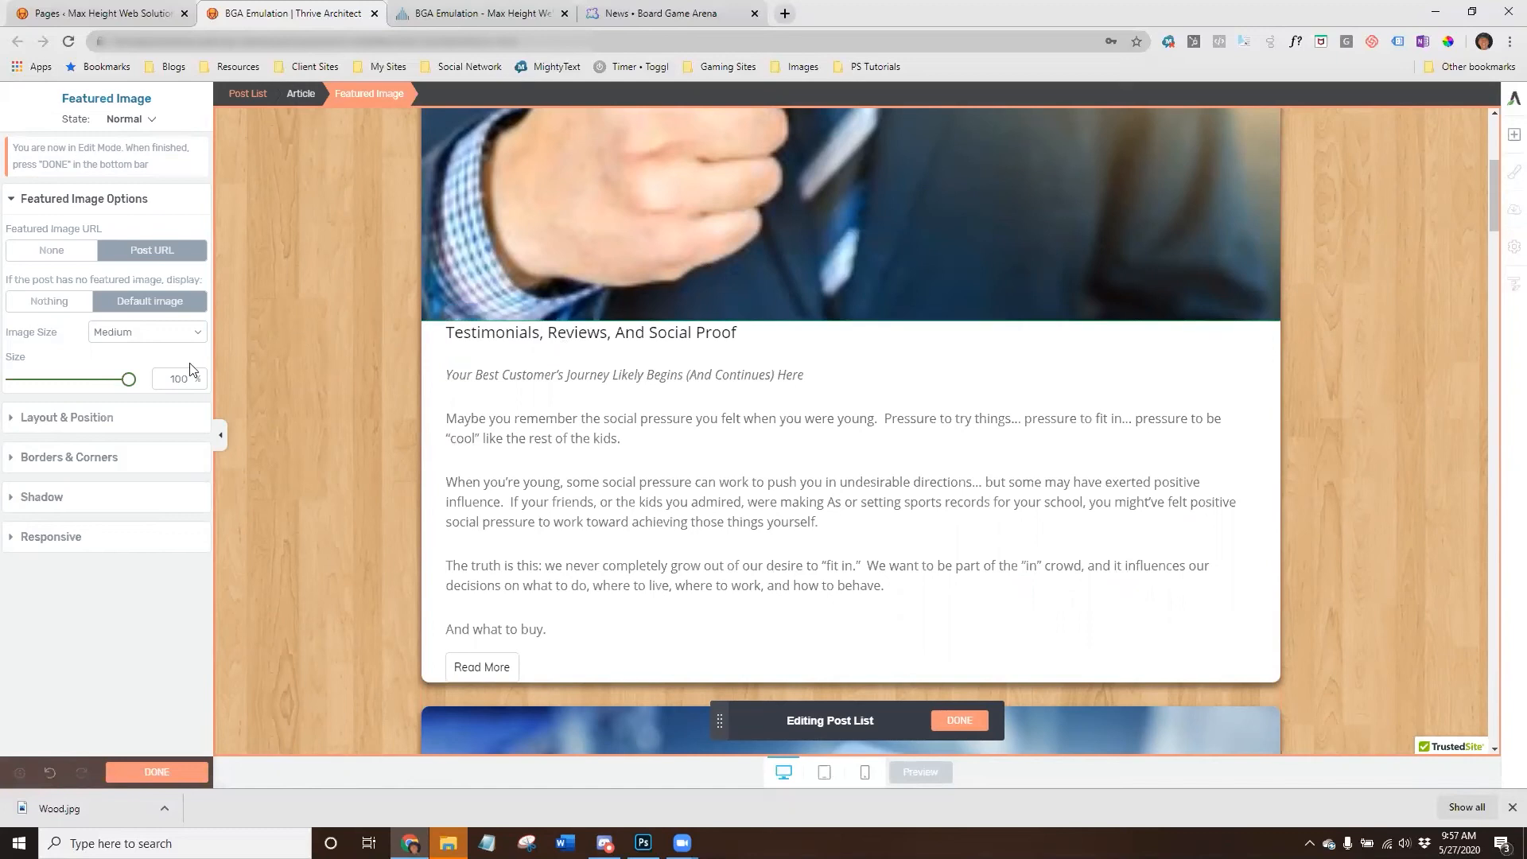
pyautogui.click(72, 426)
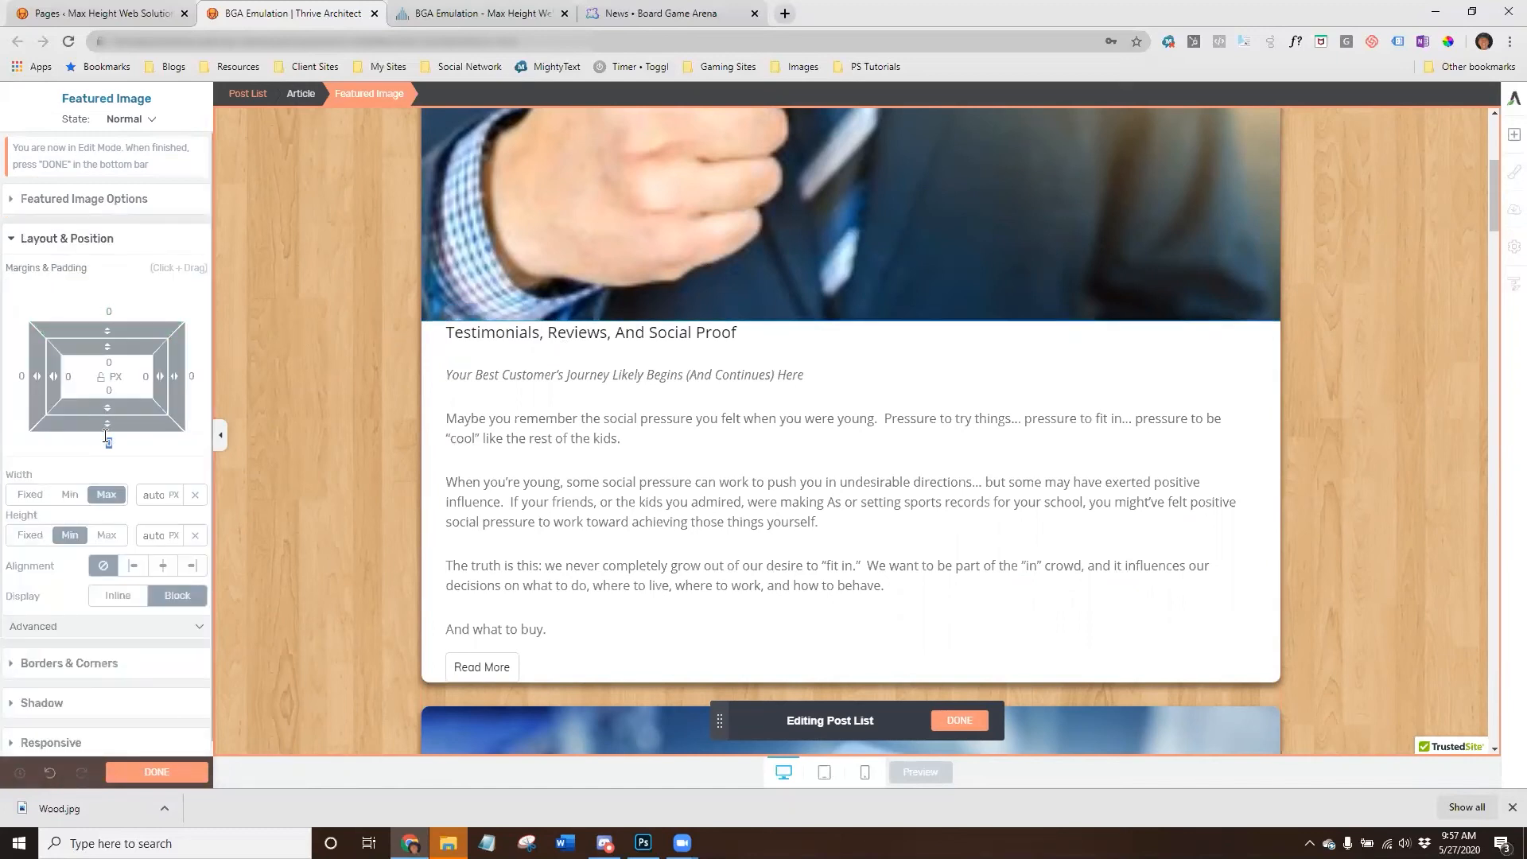
pyautogui.write('30')
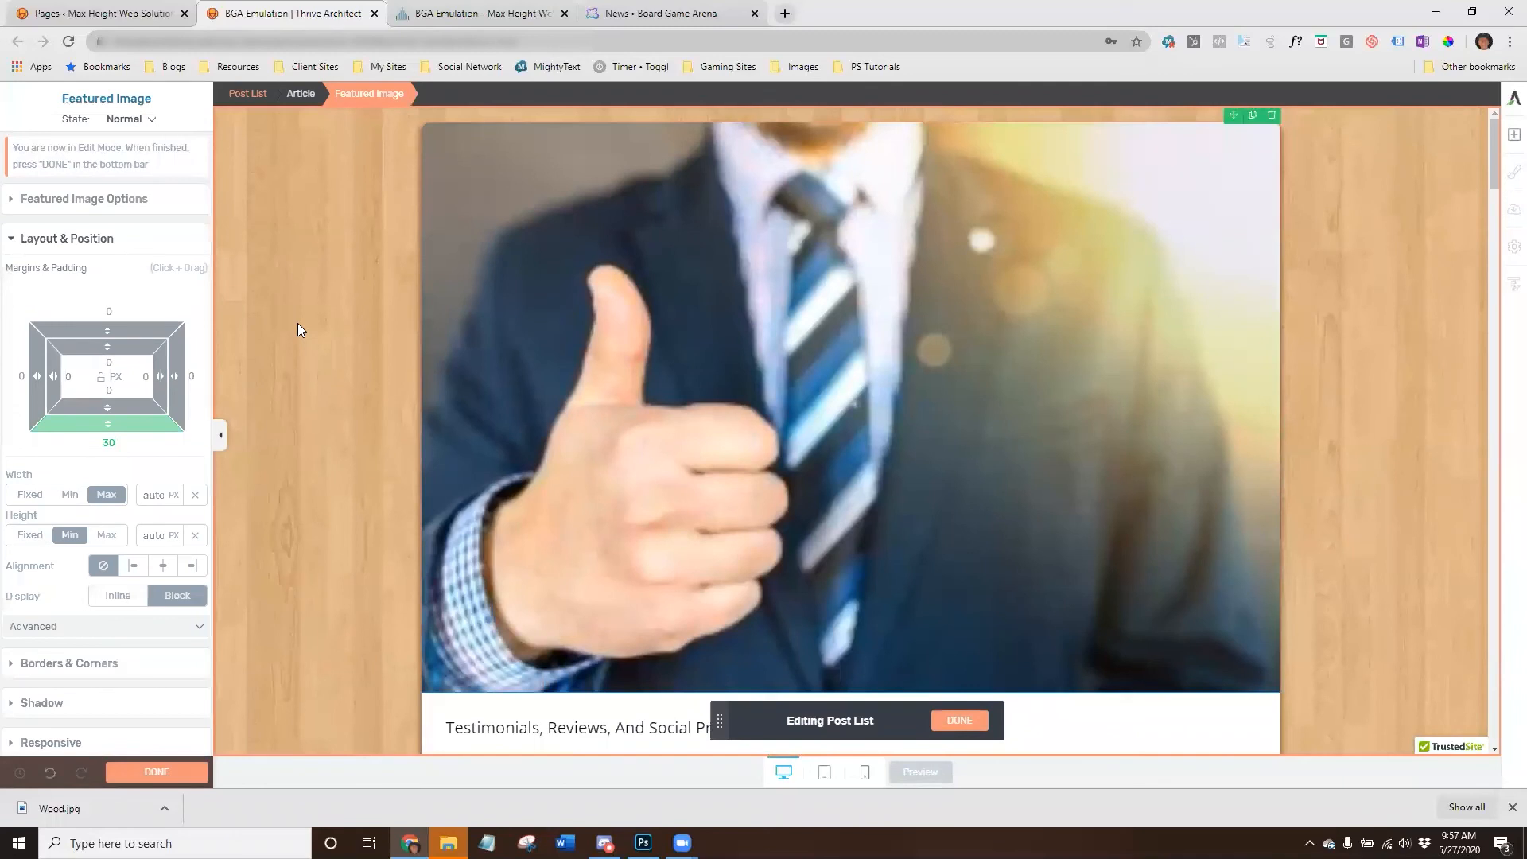
pyautogui.scroll(-5, 297, 323)
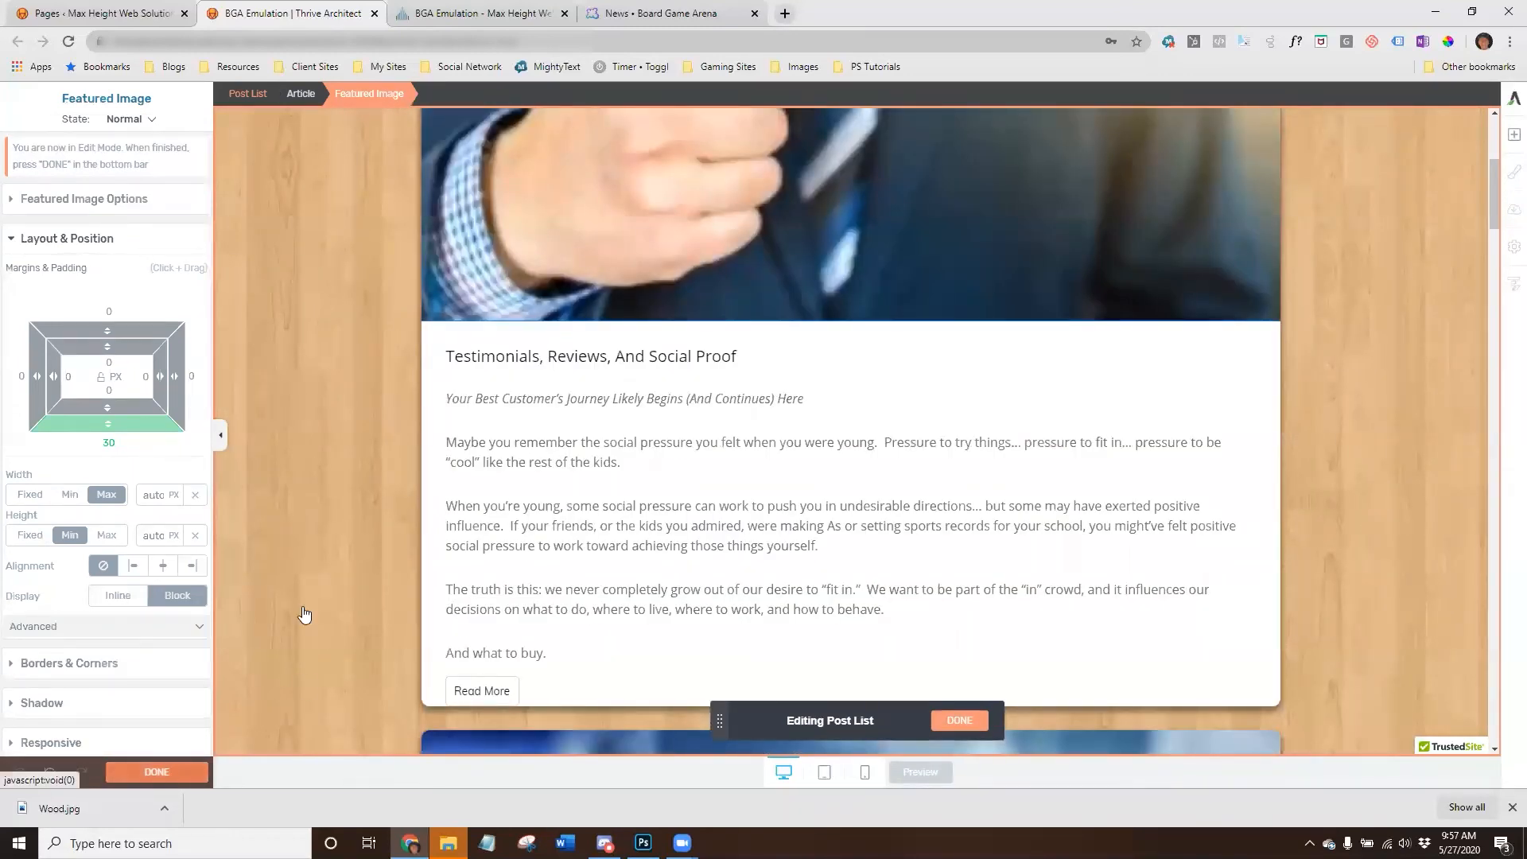
pyautogui.click(167, 774)
pyautogui.click(159, 774)
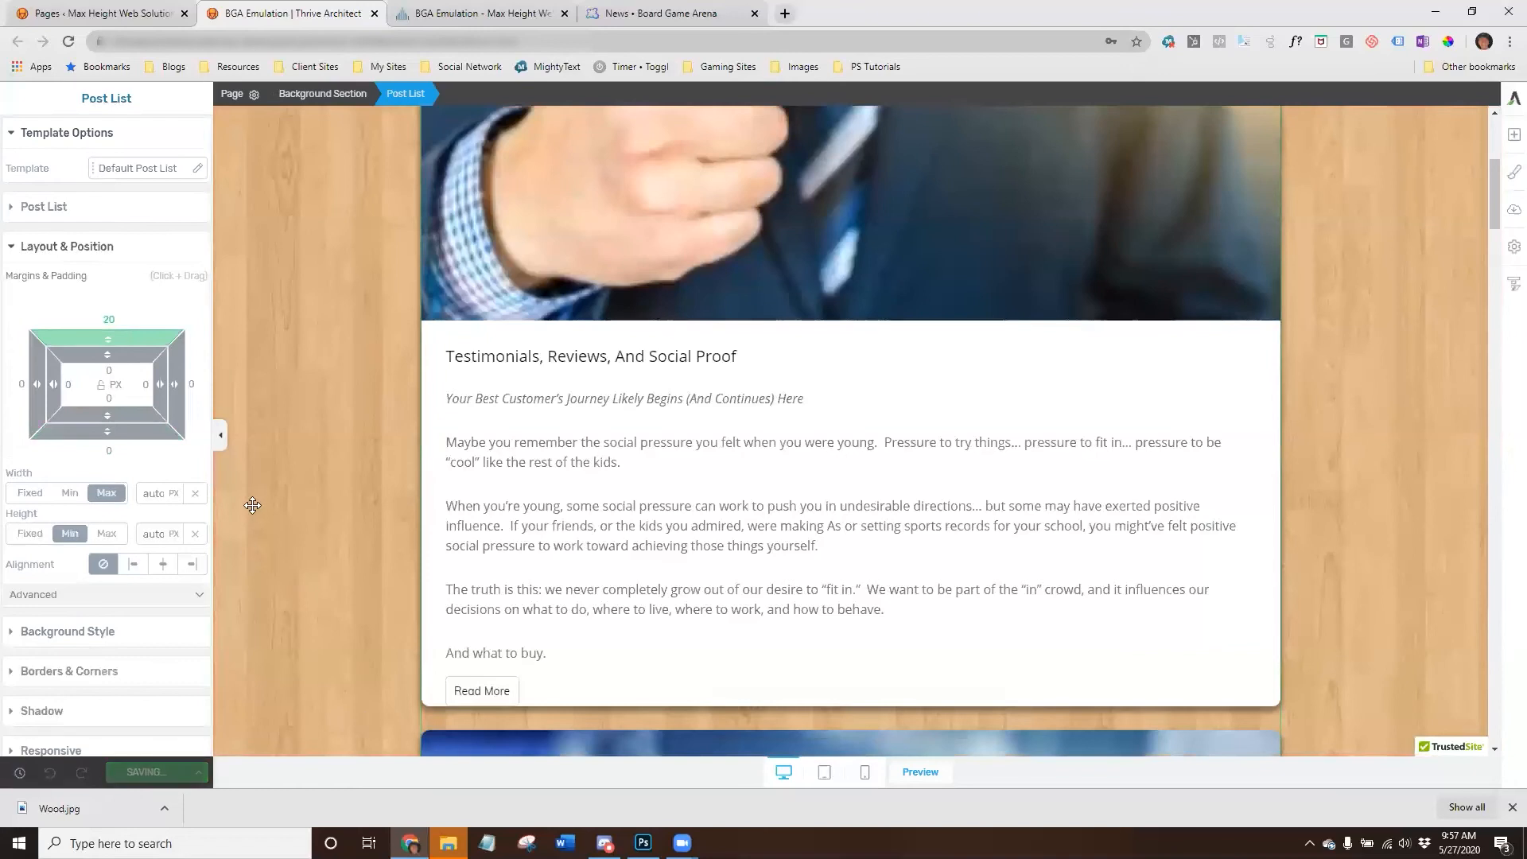
# Reload the page preview and check the spacing around the post title and the Read More link.
pyautogui.click(467, 10)
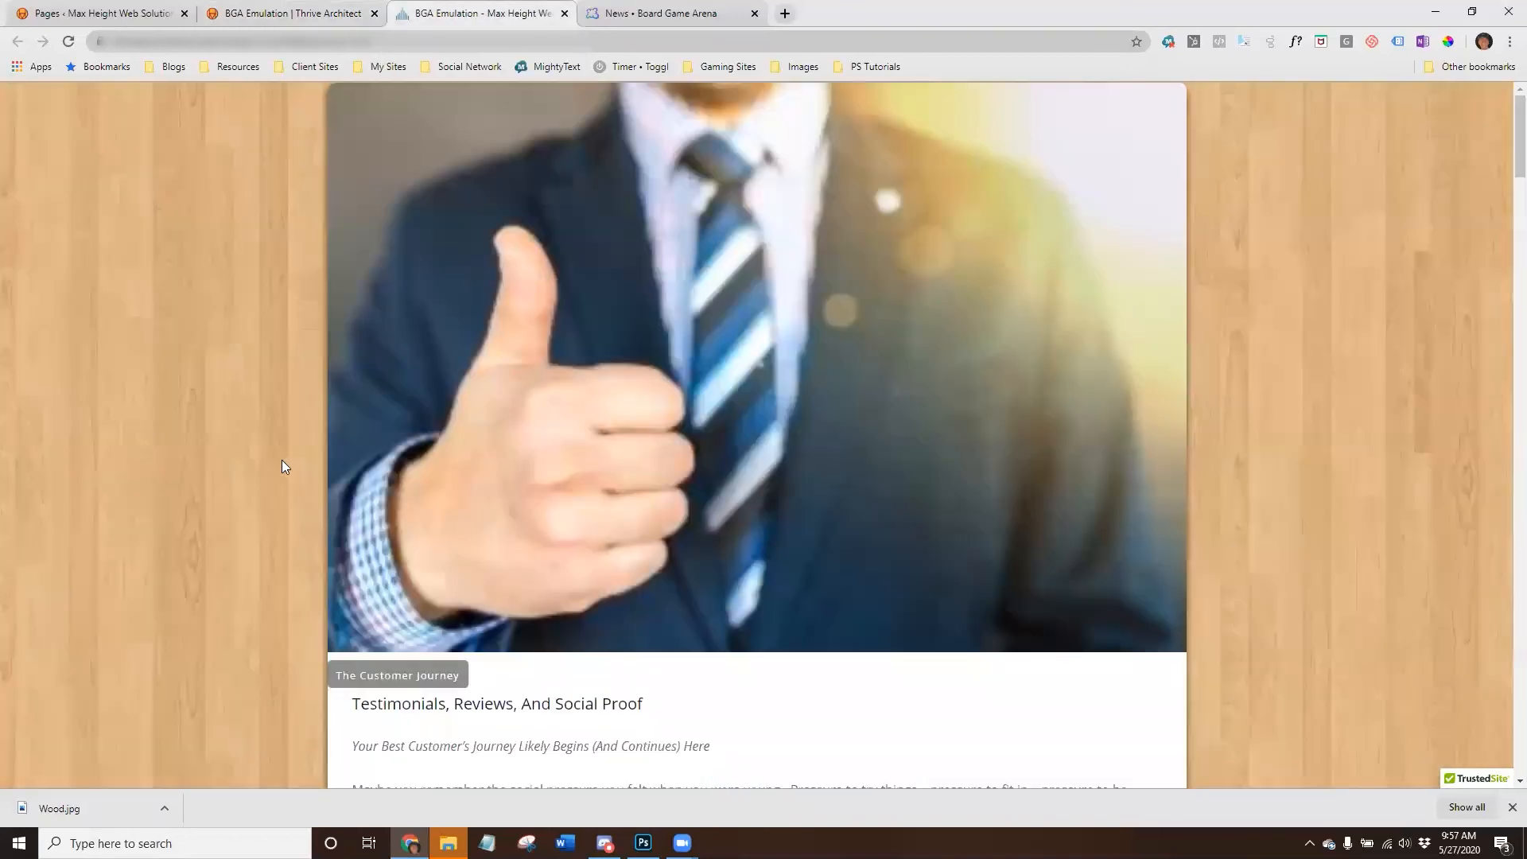
pyautogui.scroll(-2, 286, 461)
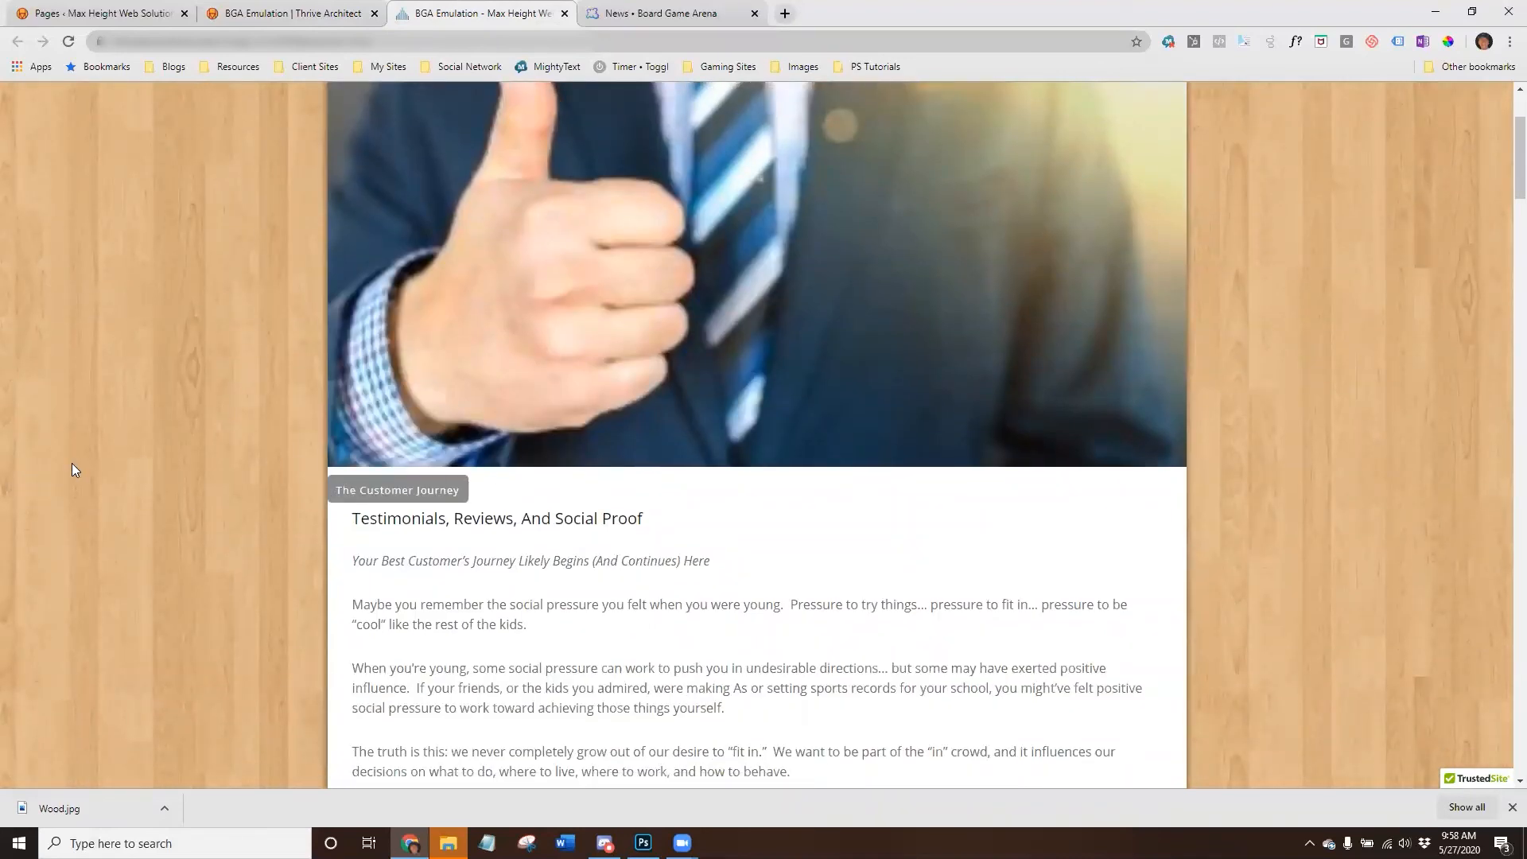
pyautogui.scroll(-20, 72, 464)
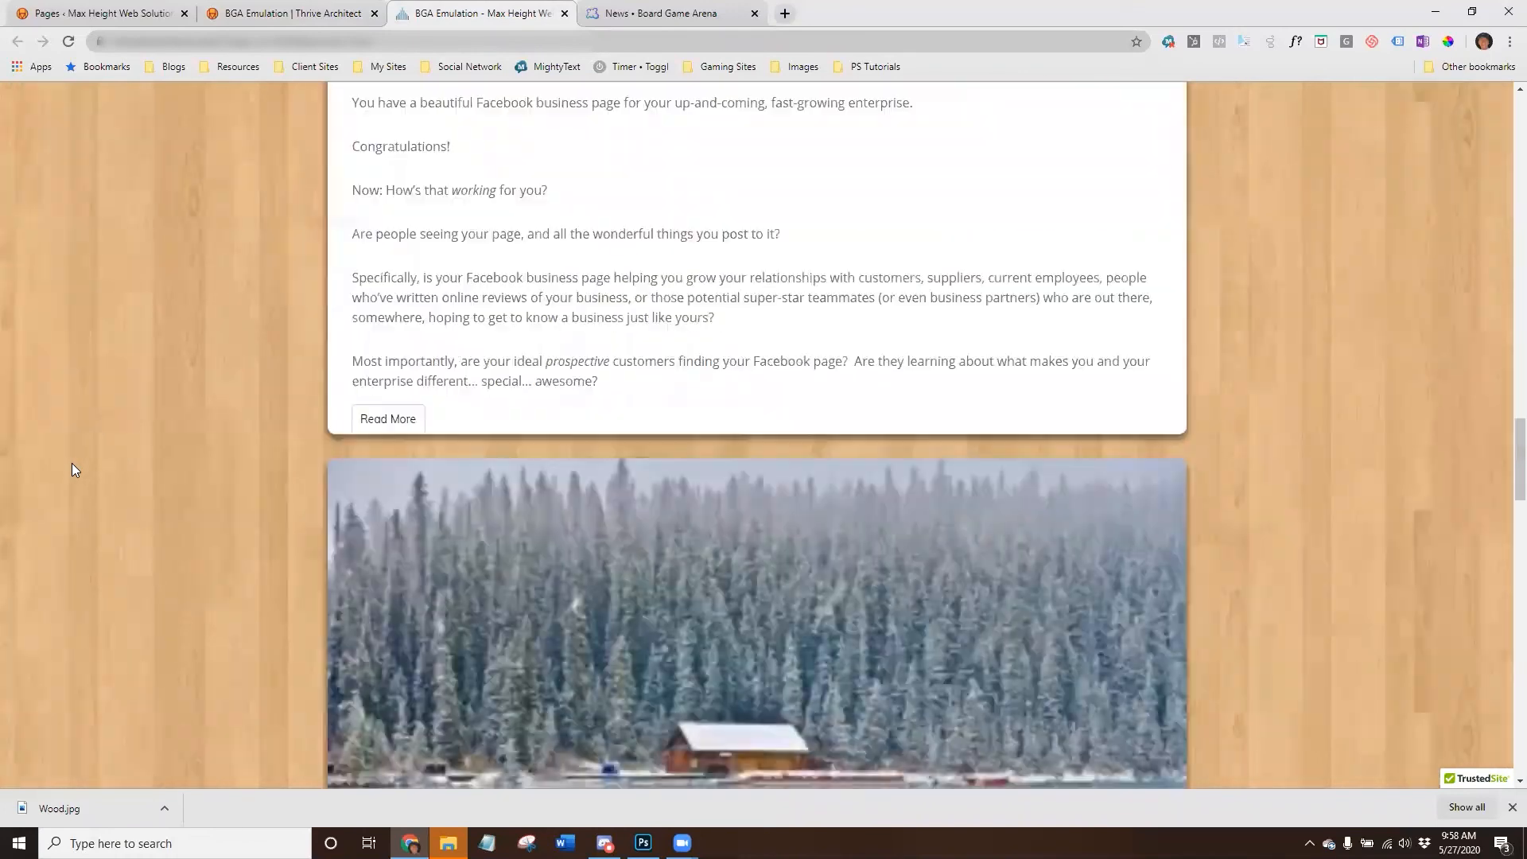
pyautogui.scroll(15, 71, 463)
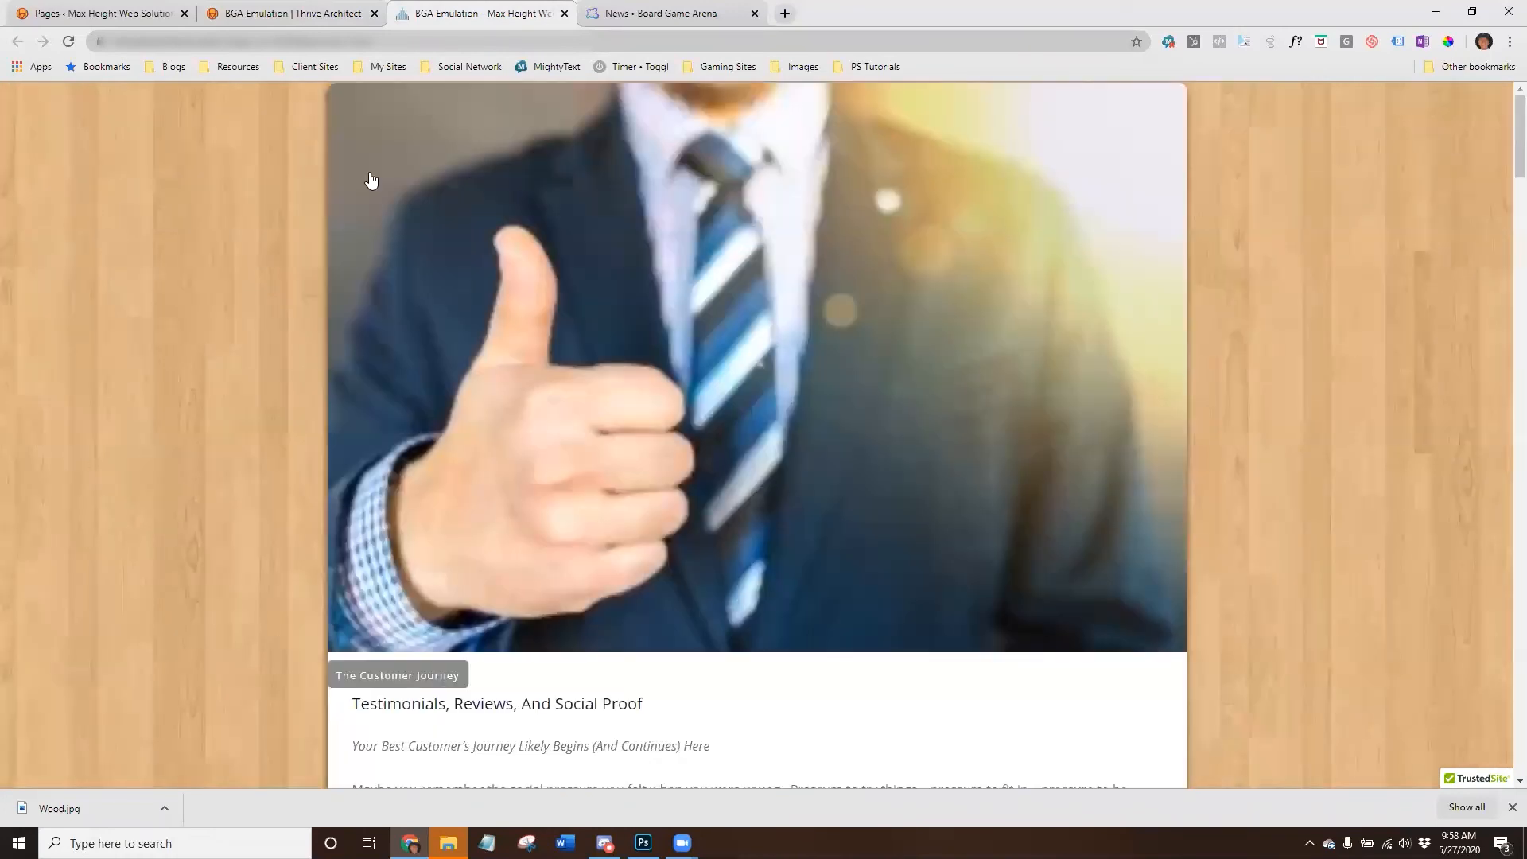
pyautogui.click(71, 44)
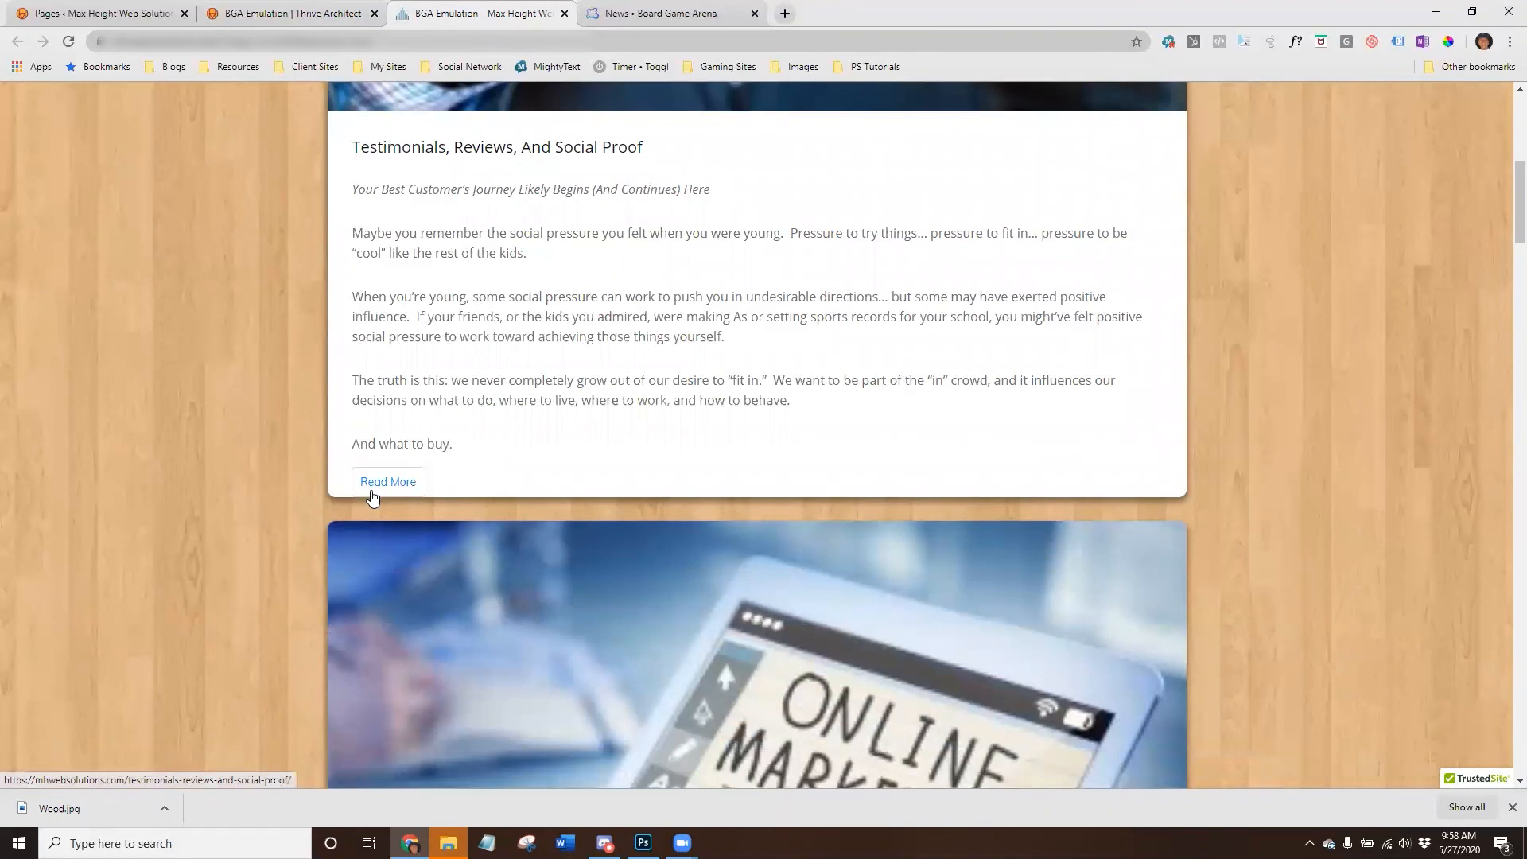
# Return to editing the post list's design and set the Article element's bottom padding to 30 px, checking the space below Read More.
pyautogui.click(289, 12)
pyautogui.scroll(-2, 369, 422)
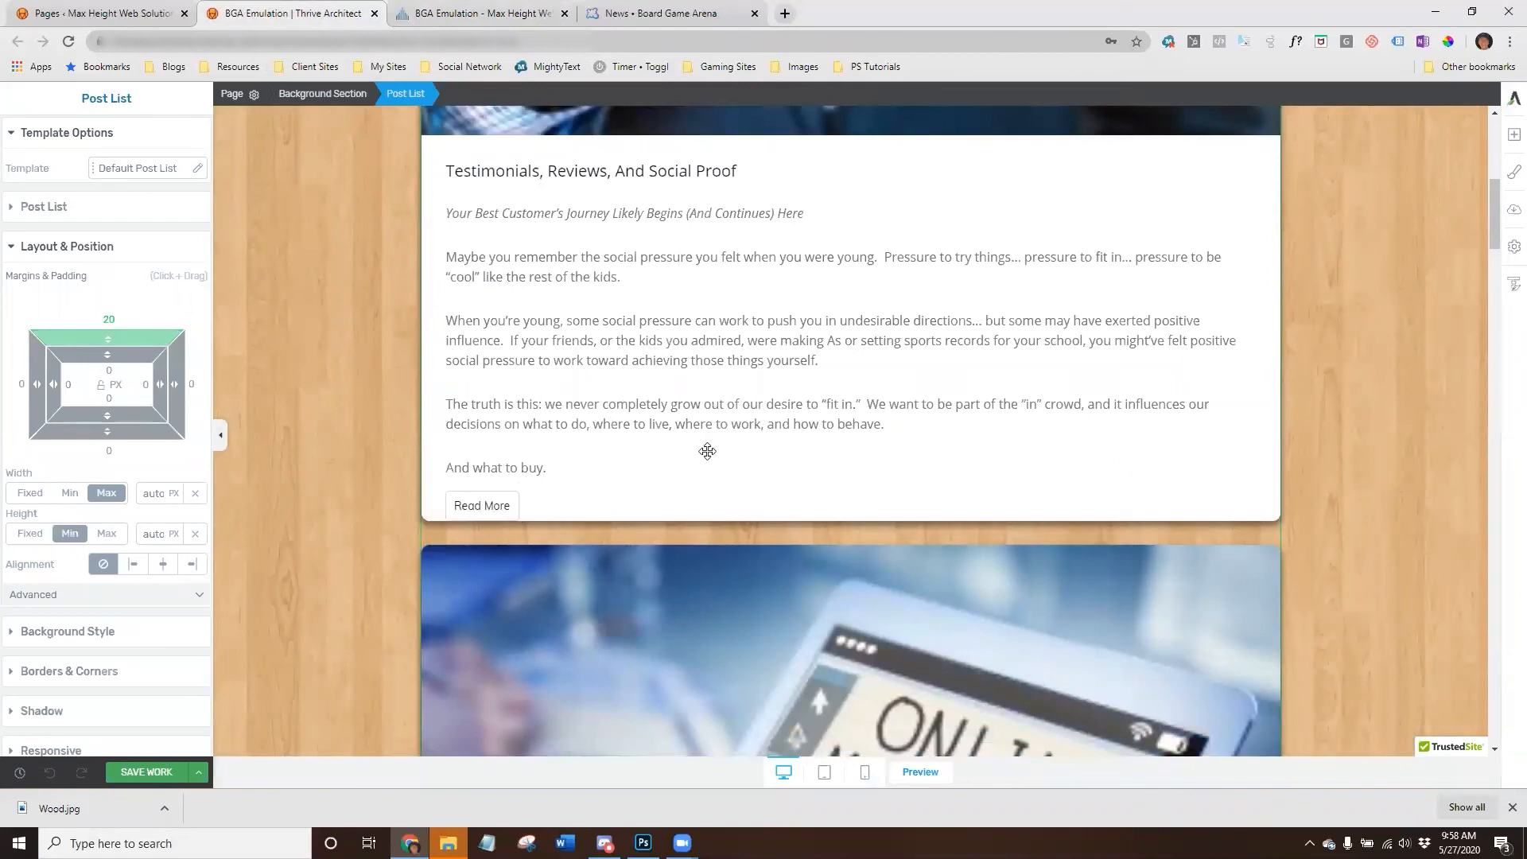
pyautogui.click(56, 208)
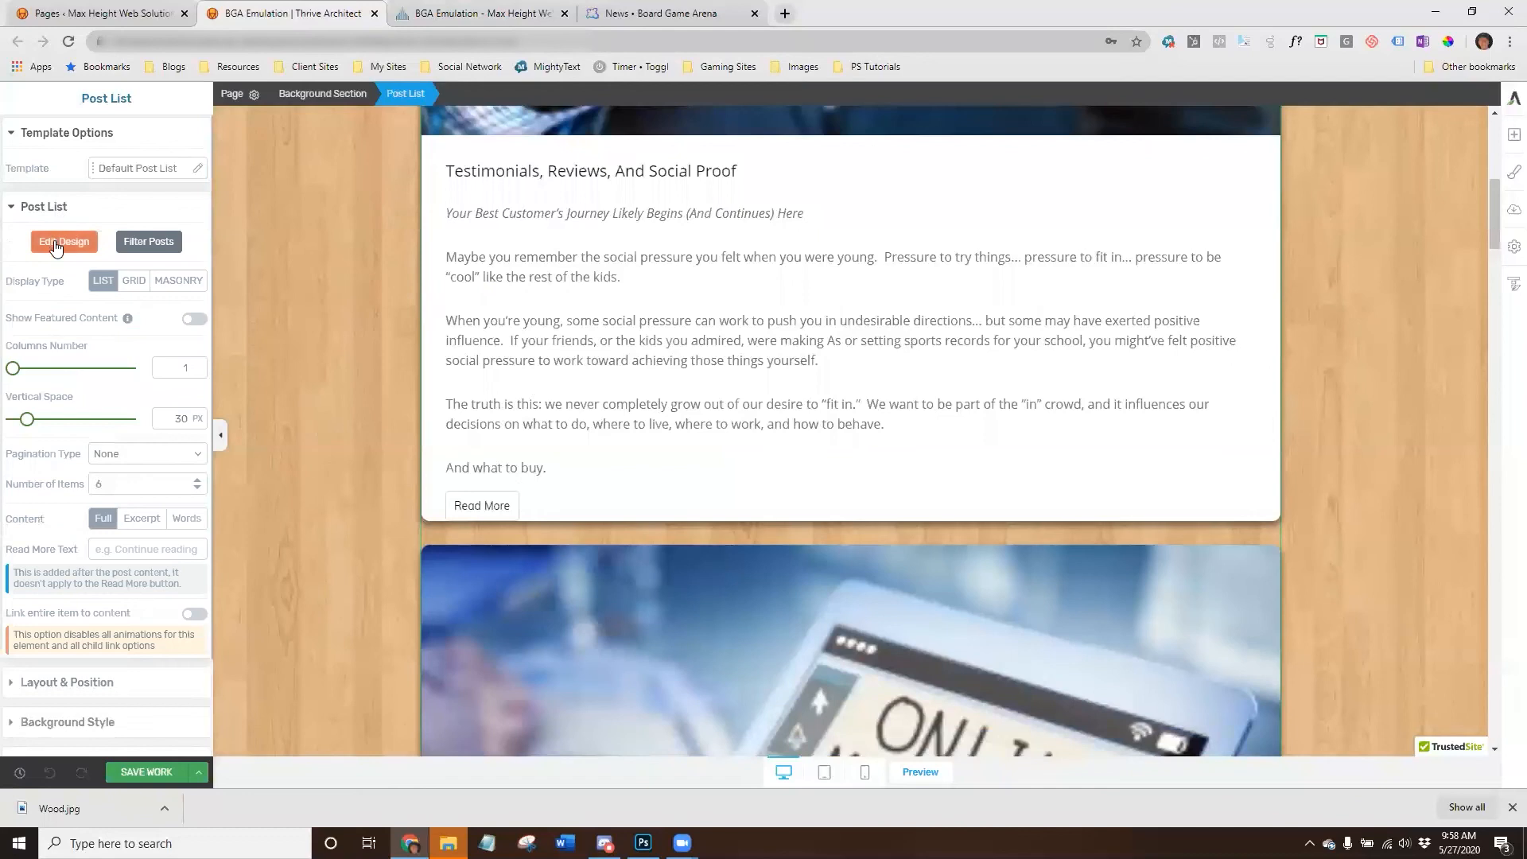
pyautogui.click(55, 242)
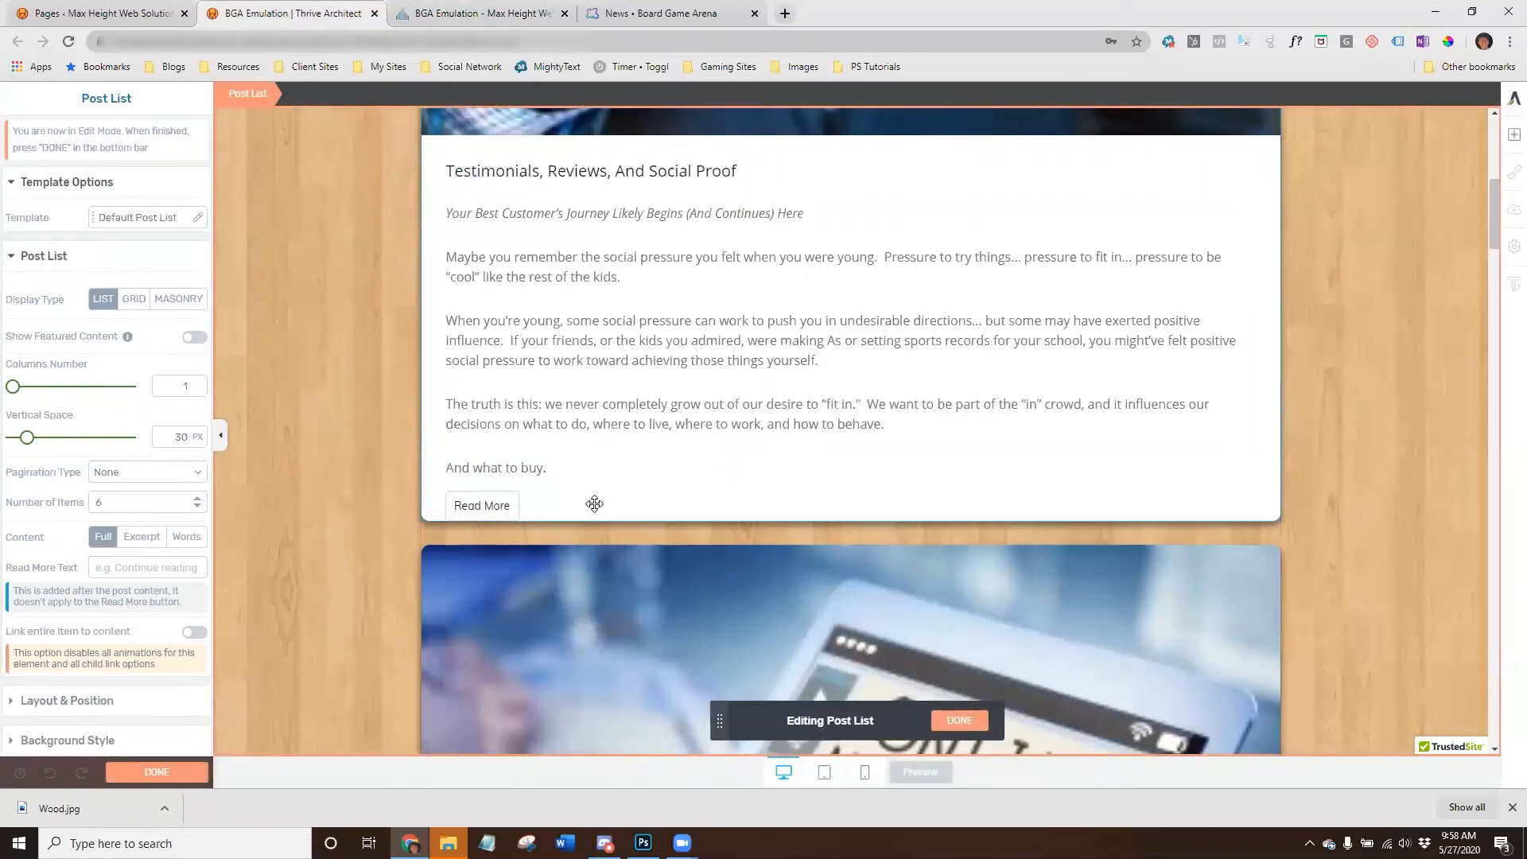
pyautogui.click(558, 503)
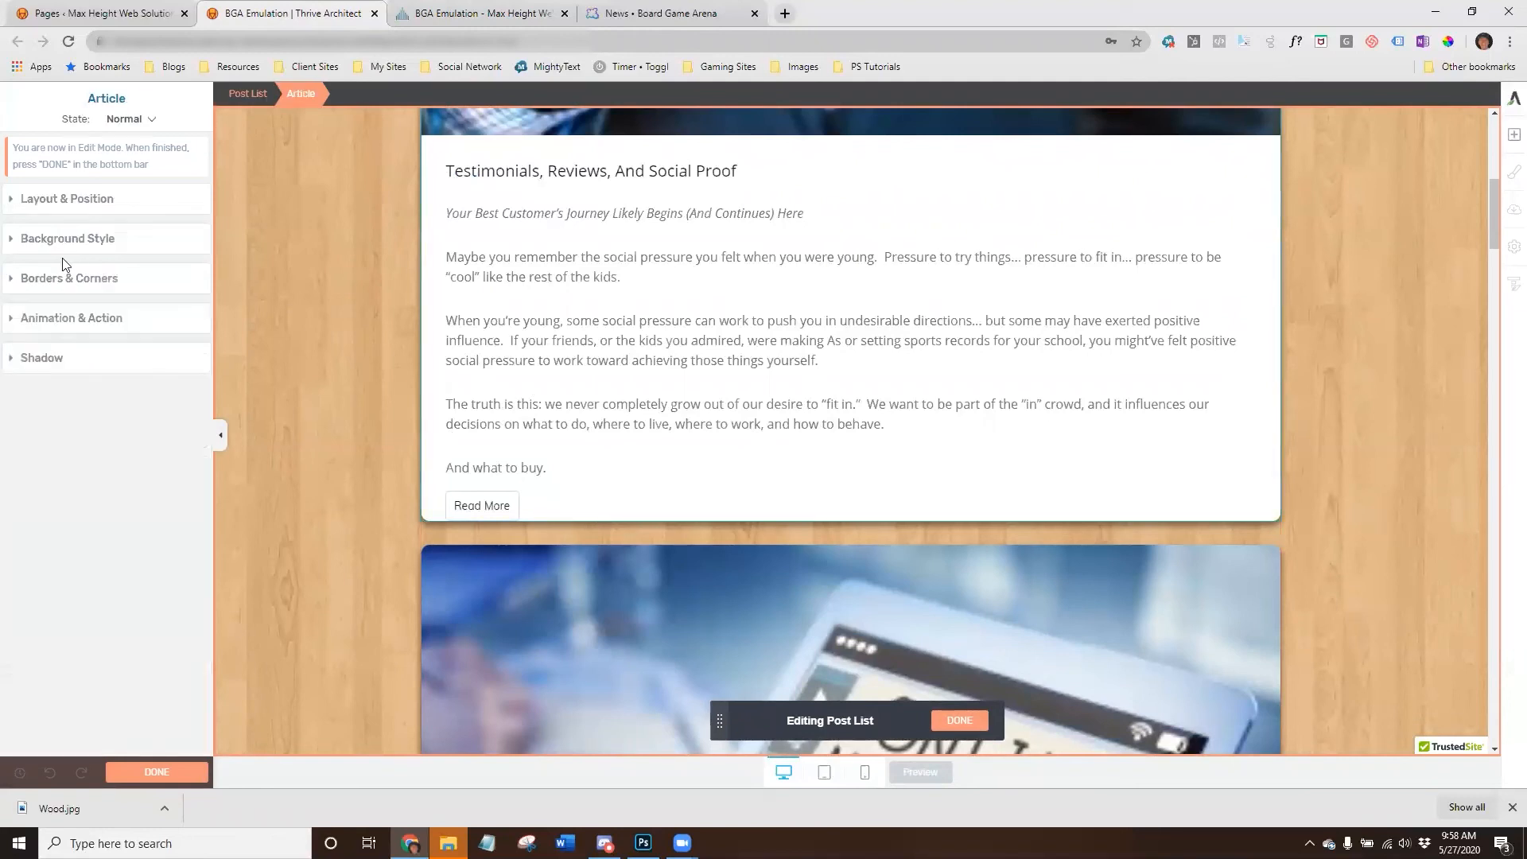
pyautogui.click(82, 201)
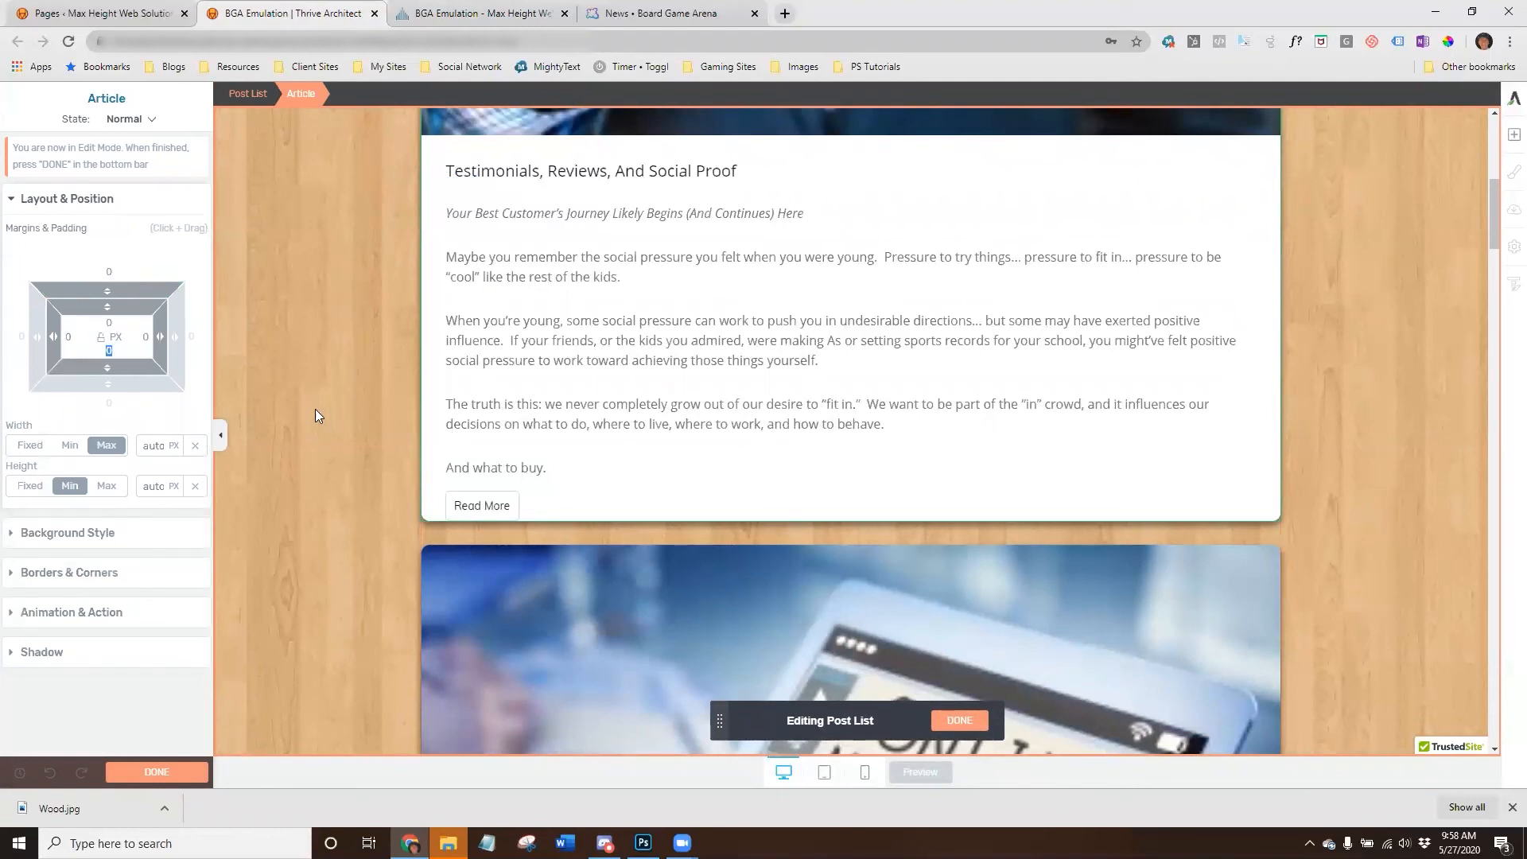
pyautogui.write('20')
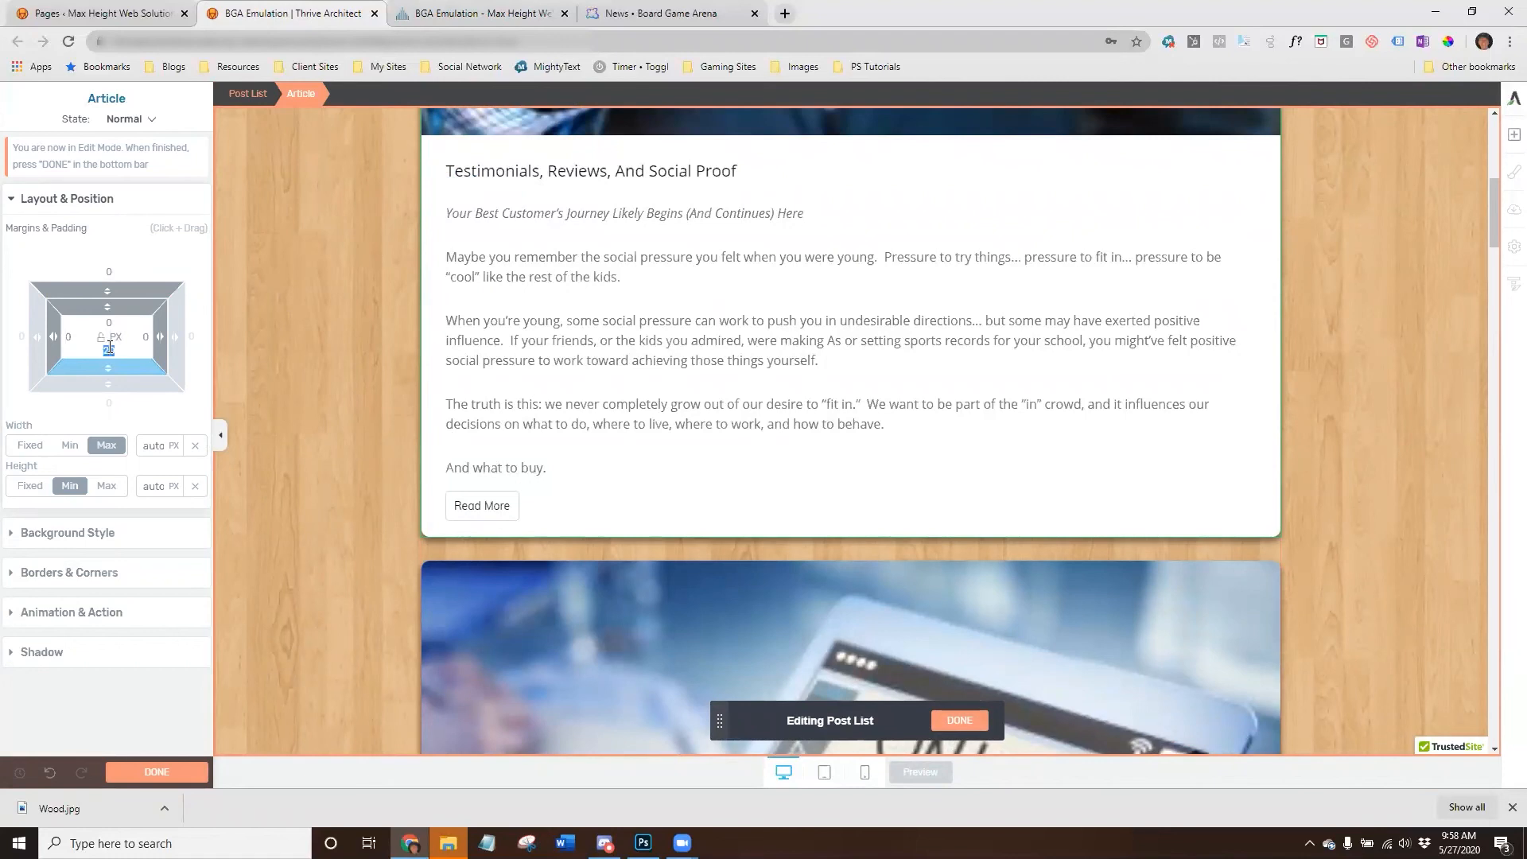
pyautogui.write('30')
pyautogui.scroll(-12, 265, 284)
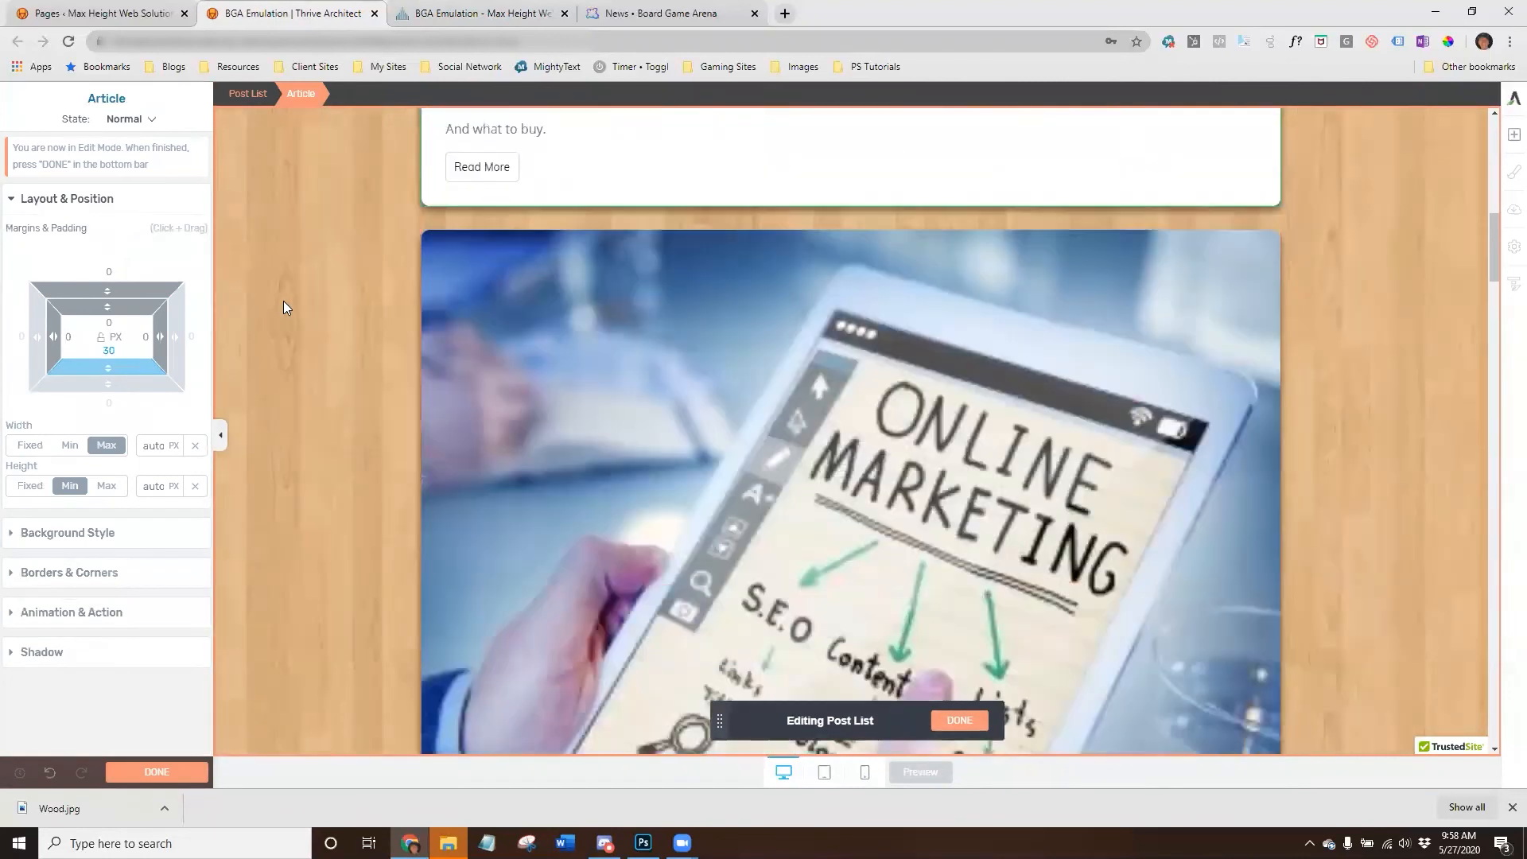